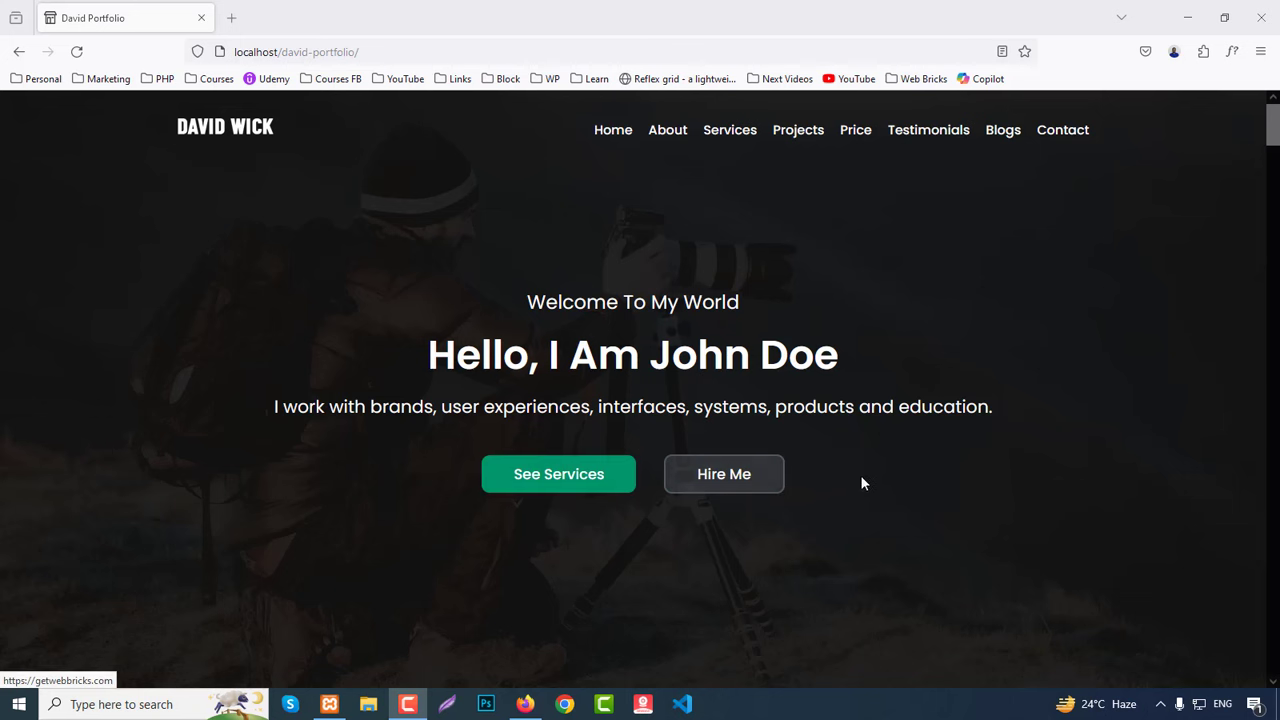
Step: Look through the portfolio homepage from the hero banner through About, Services, Projects, Education and Experience to the pricing plans
scroll(988, 481, down, 6)
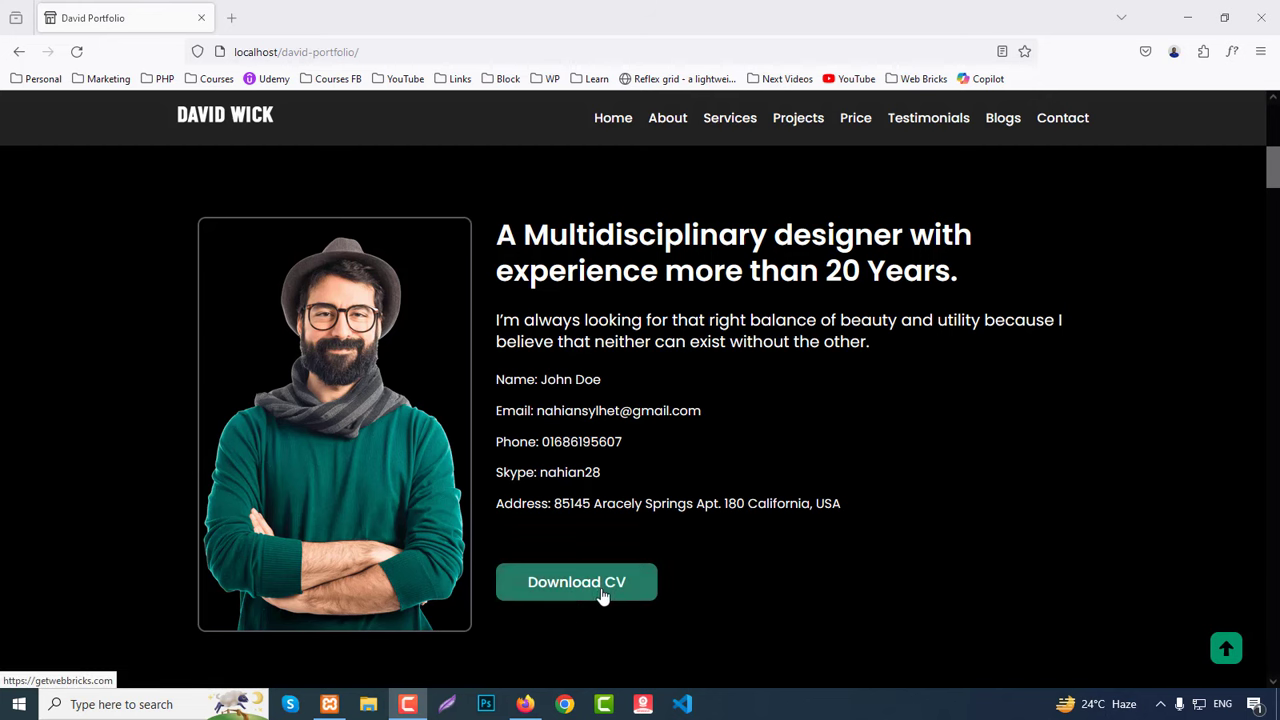
scroll(985, 509, down, 5)
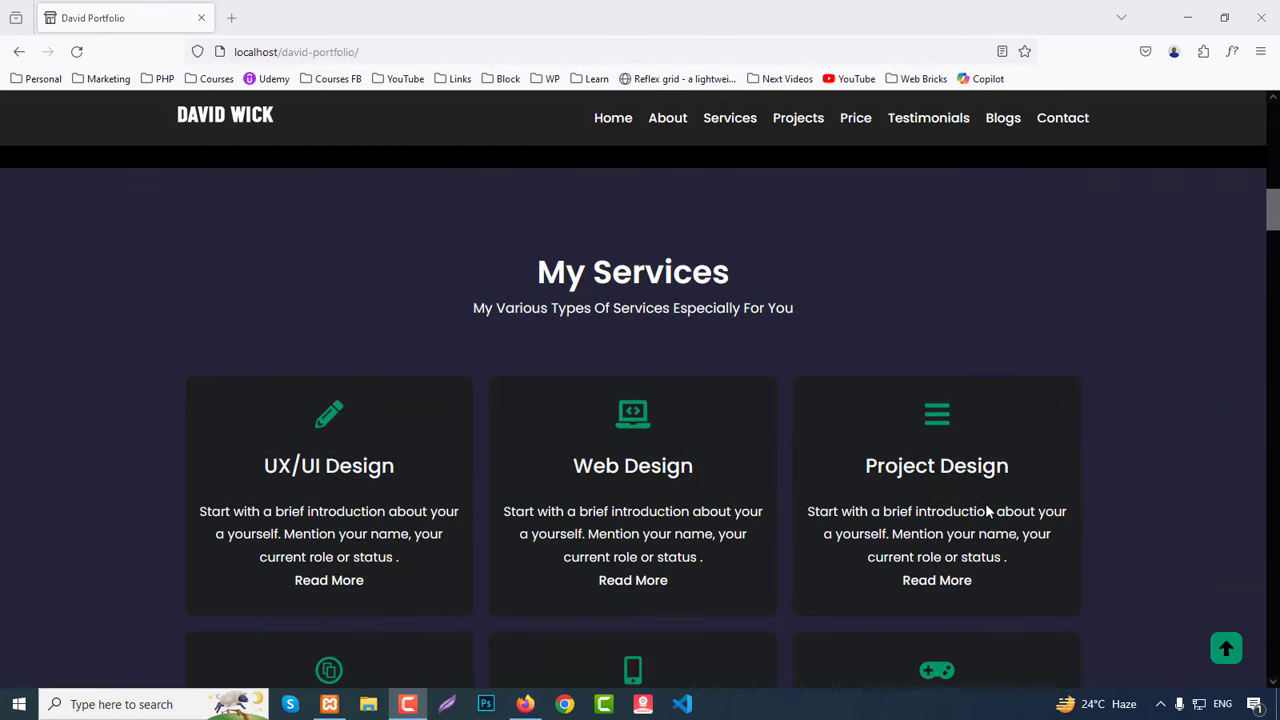
scroll(633, 400, down, 1)
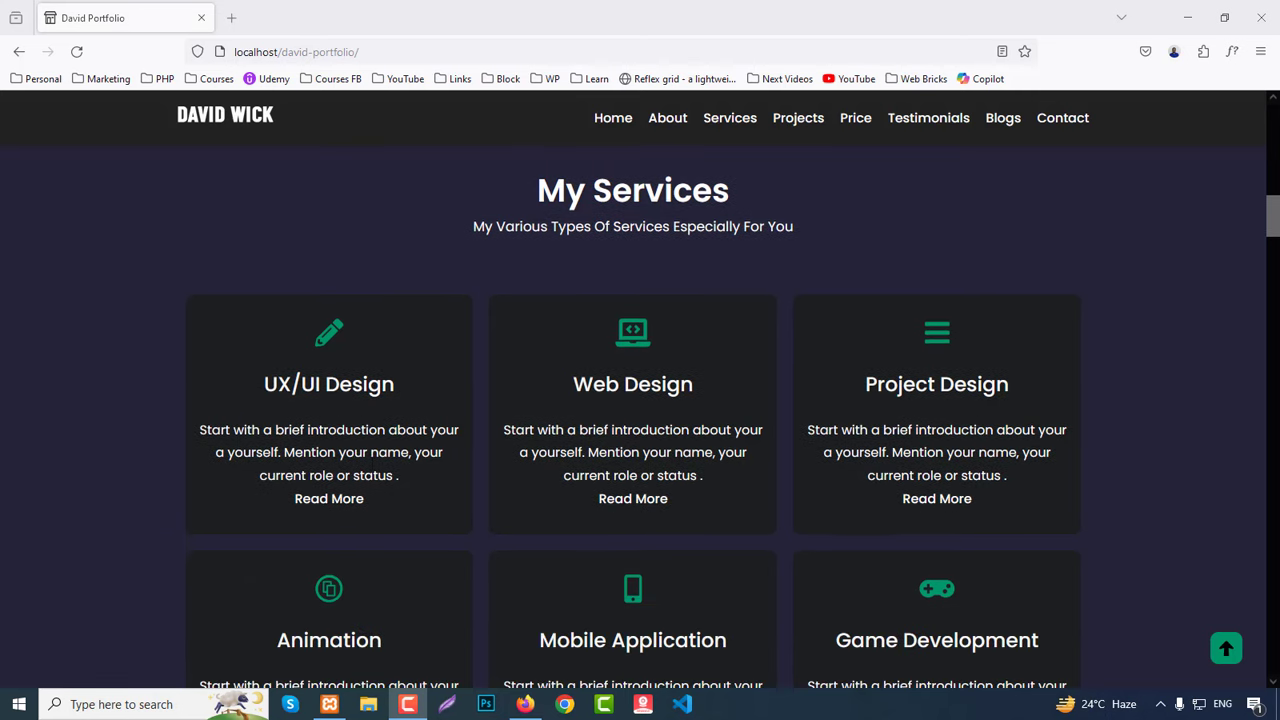
scroll(1030, 434, down, 7)
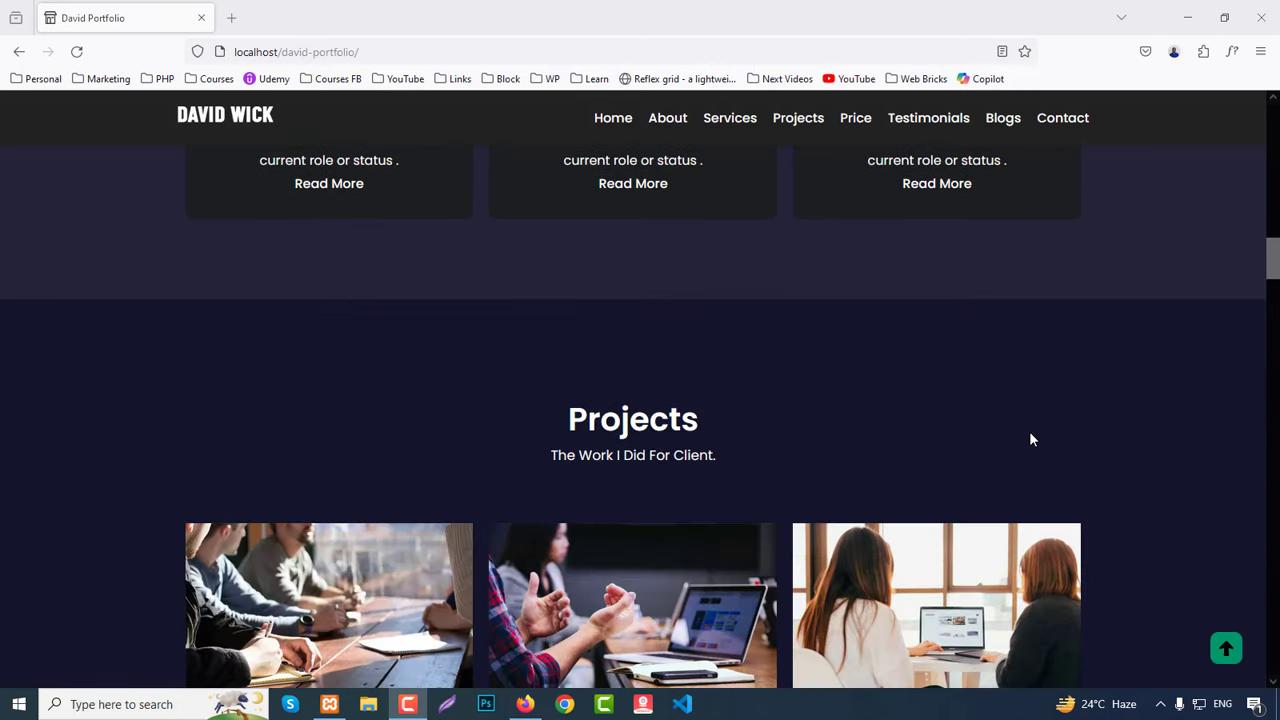
scroll(390, 418, down, 1)
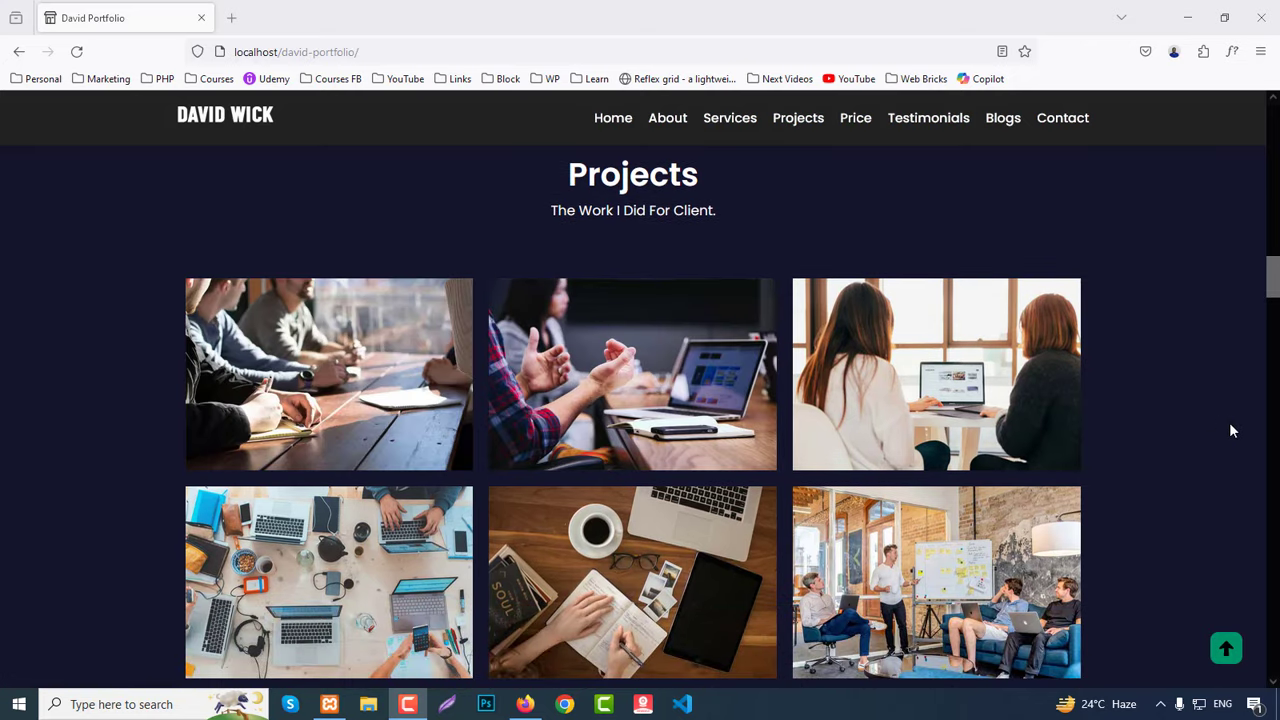
scroll(1222, 424, down, 1)
scroll(1218, 422, down, 4)
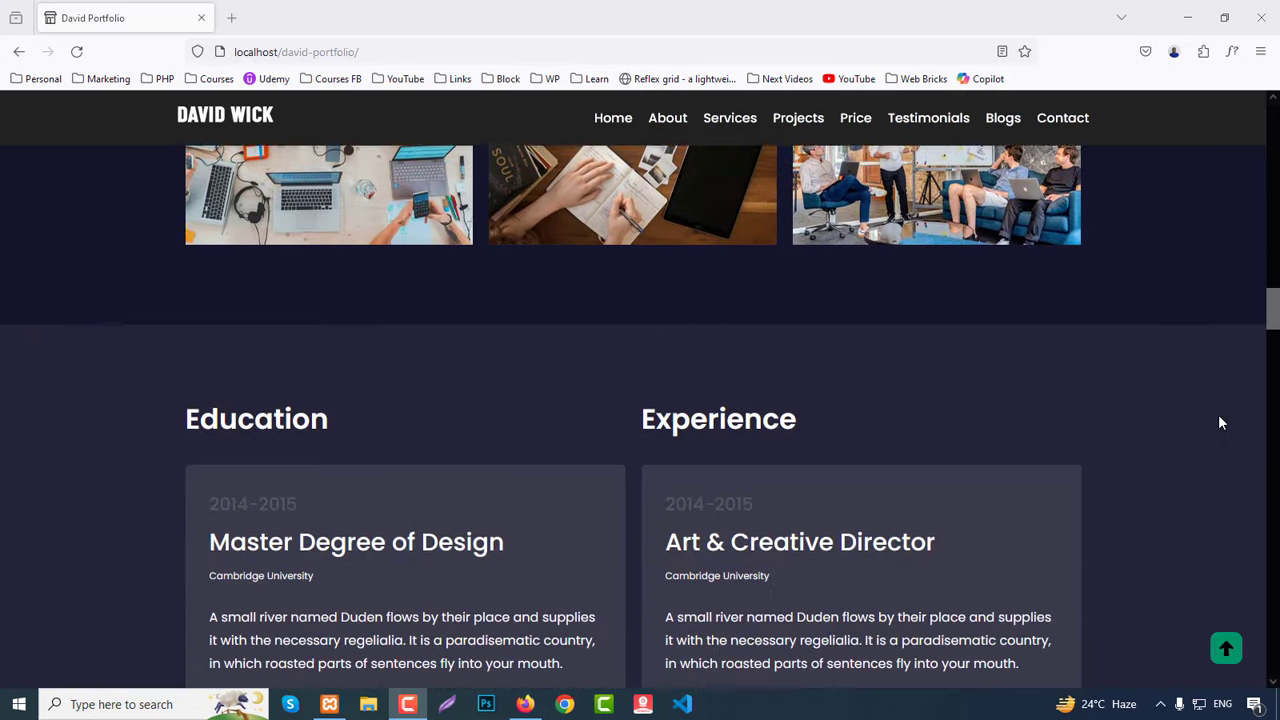
scroll(1219, 415, down, 3)
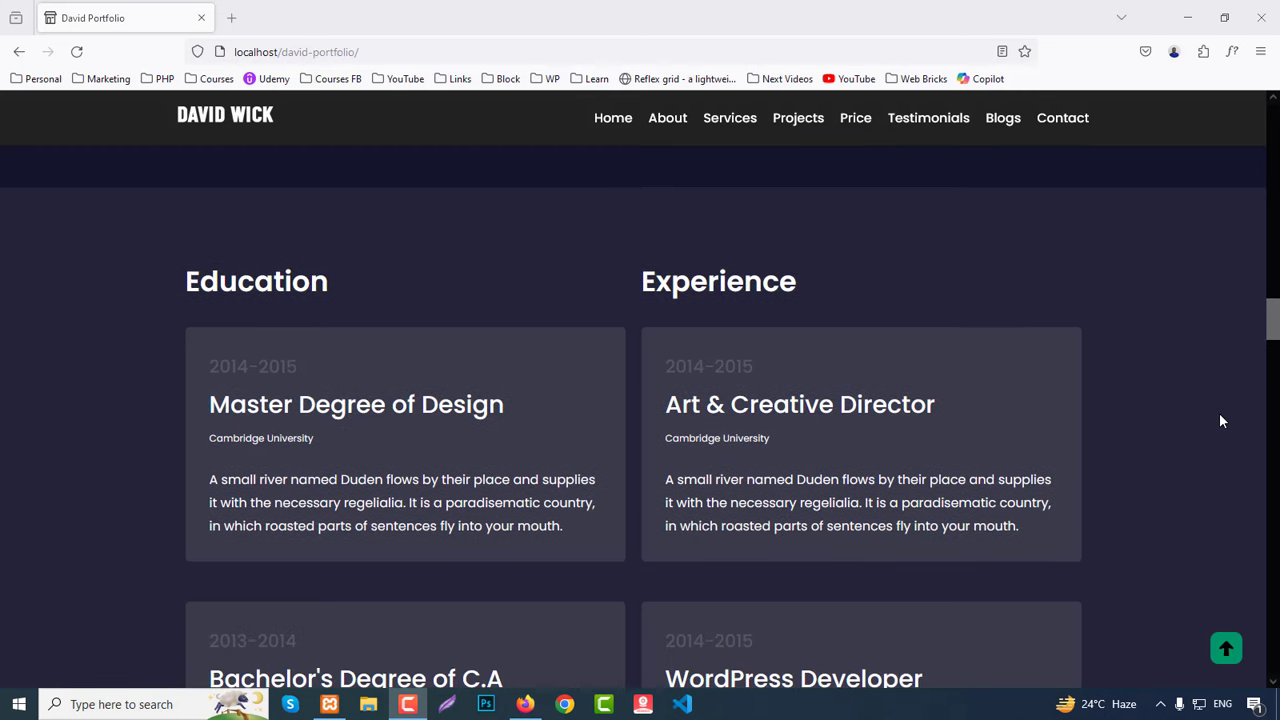
scroll(1163, 402, down, 7)
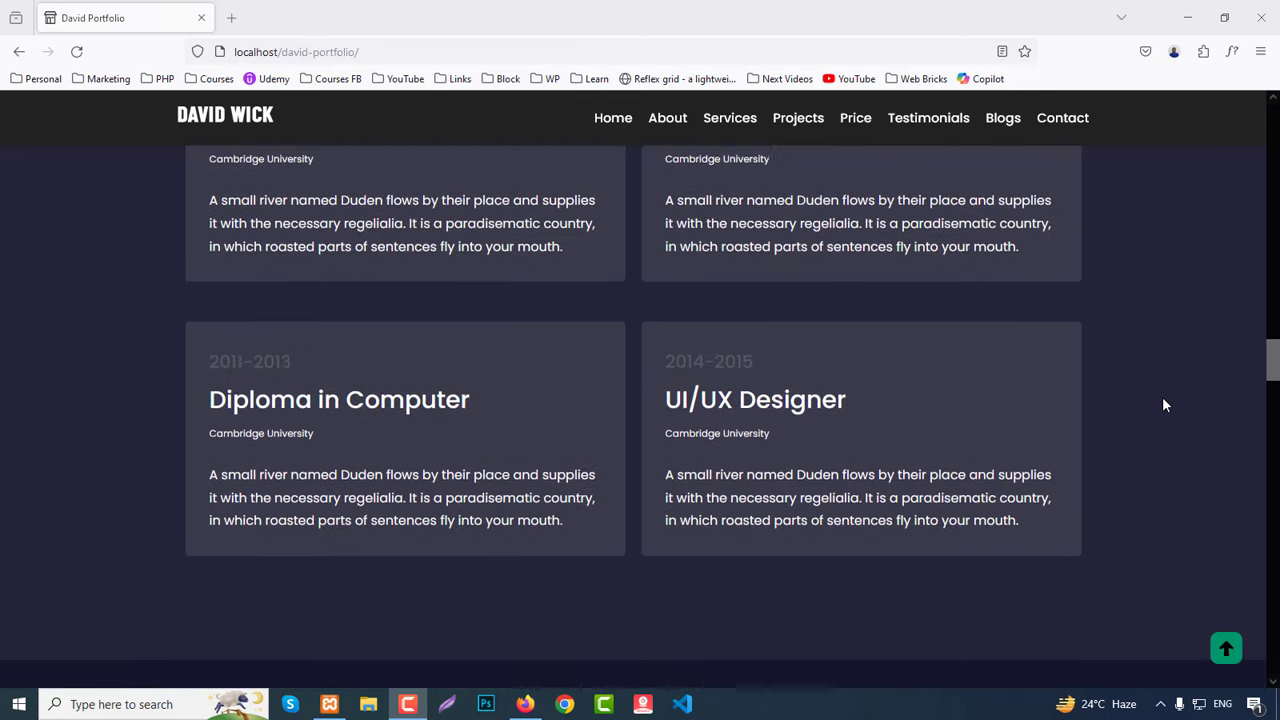
scroll(1163, 404, down, 2)
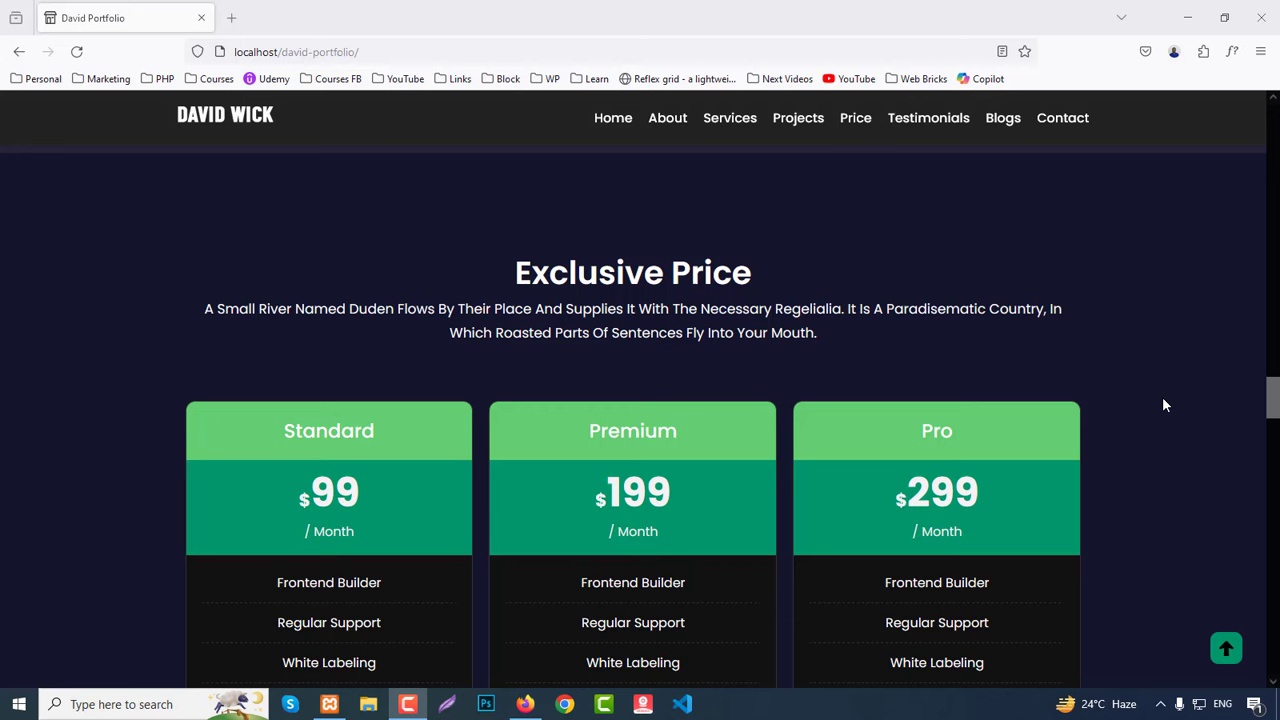
scroll(1137, 386, down, 3)
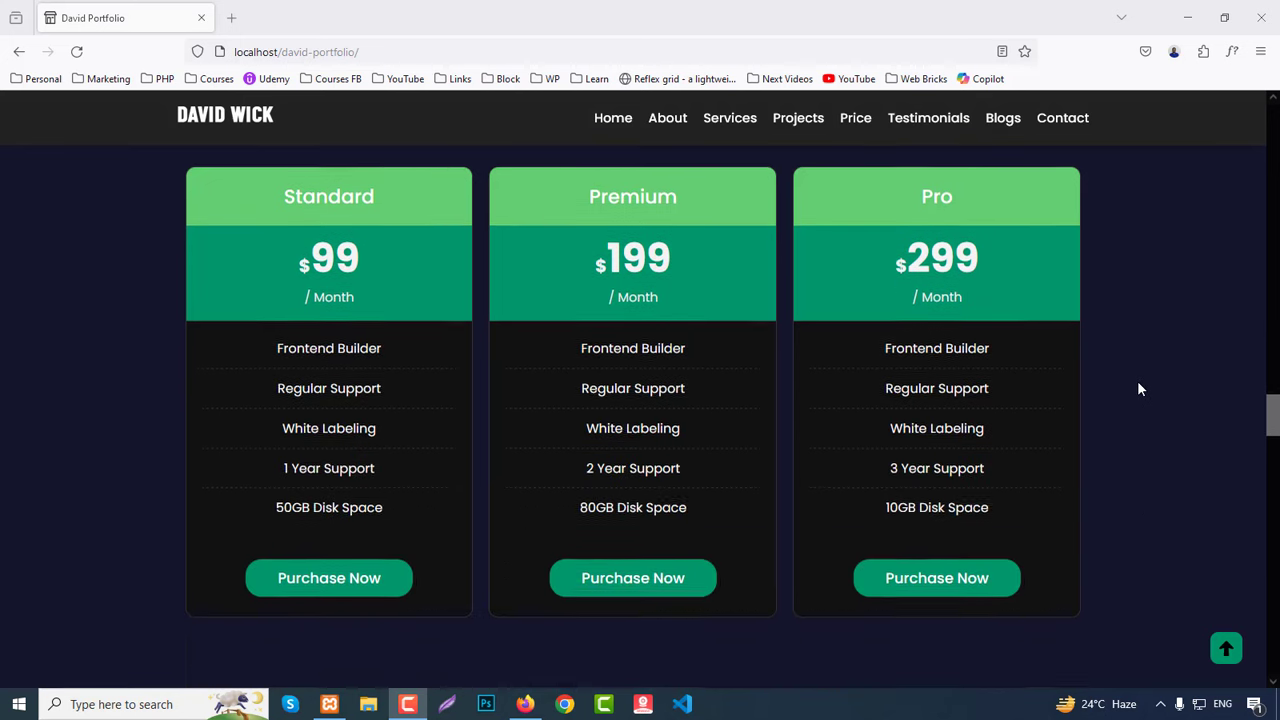
Step: Review the homepage's skill bars, counters, testimonials, latest blogs, contact form and footer, and return to the page top
scroll(1138, 389, down, 4)
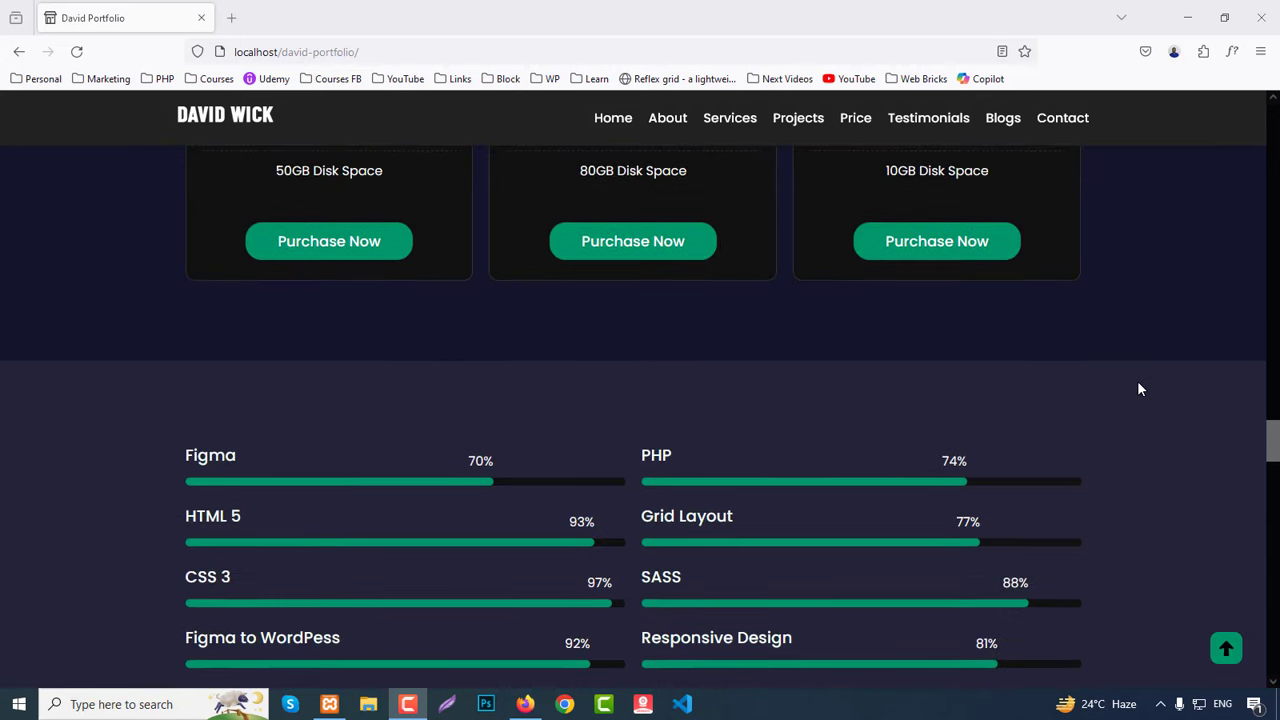
scroll(1138, 389, down, 1)
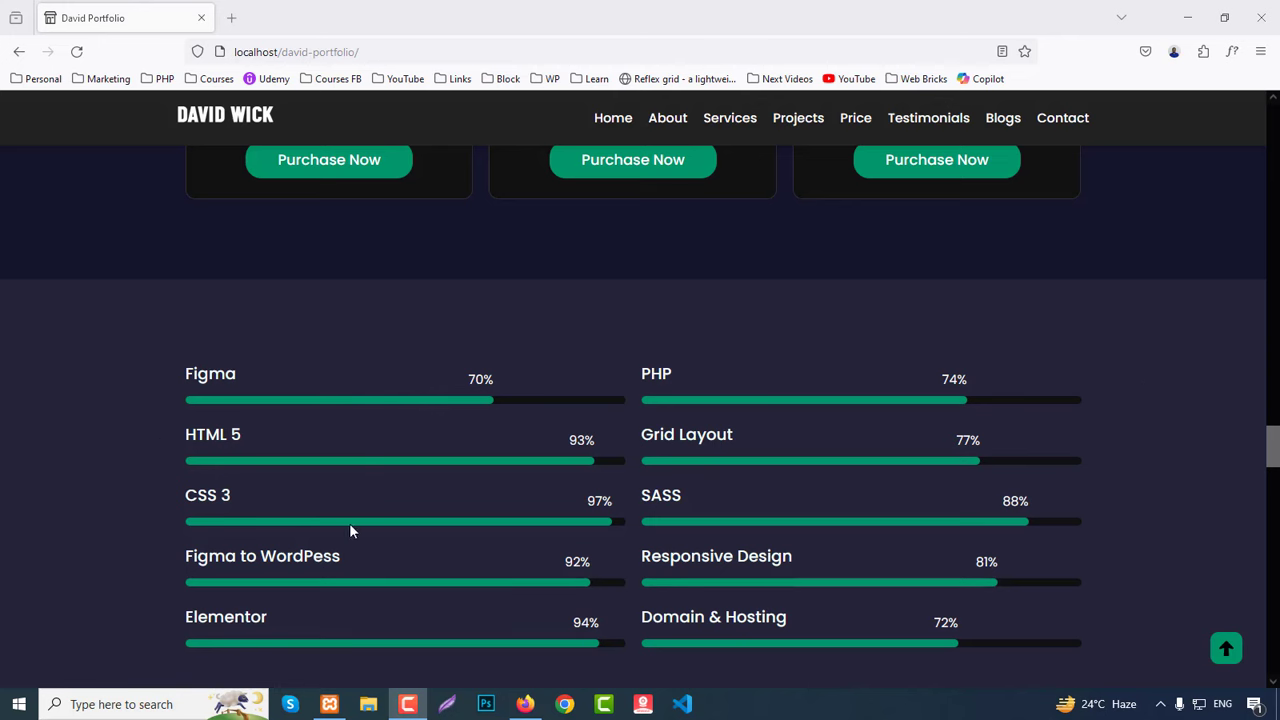
scroll(1160, 463, down, 2)
scroll(1160, 463, down, 3)
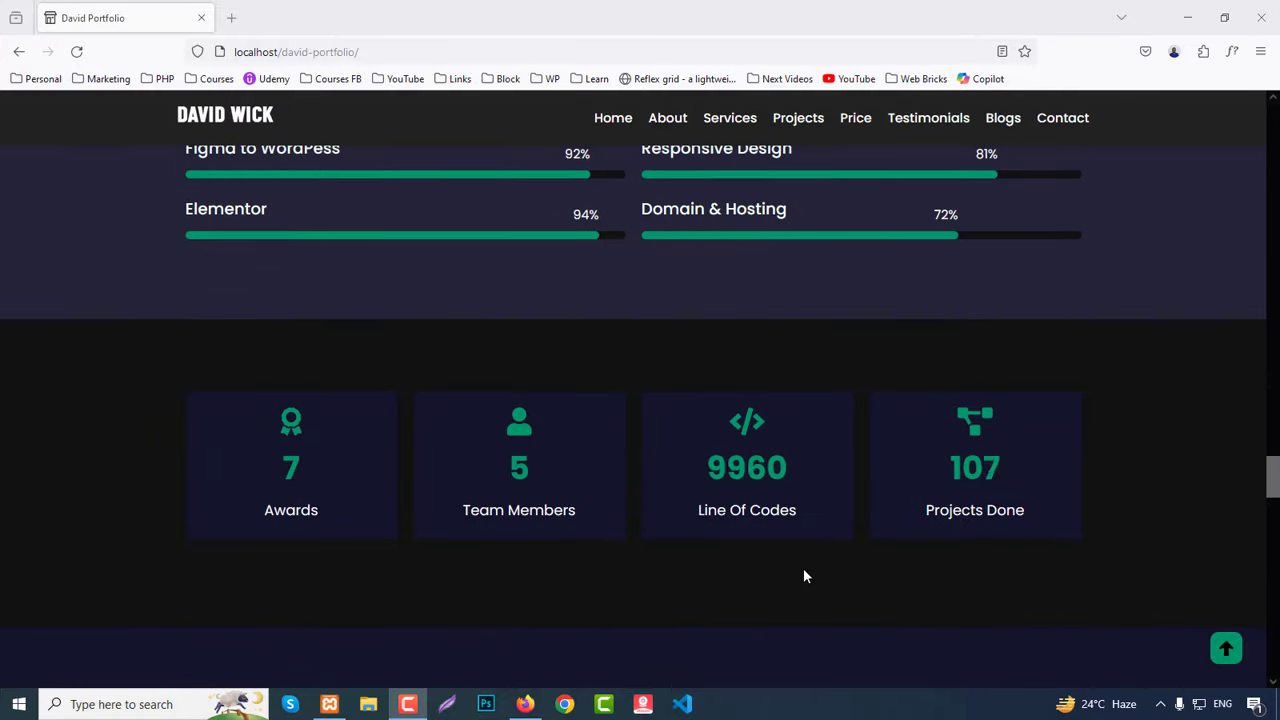
scroll(1192, 510, down, 5)
scroll(1192, 518, down, 3)
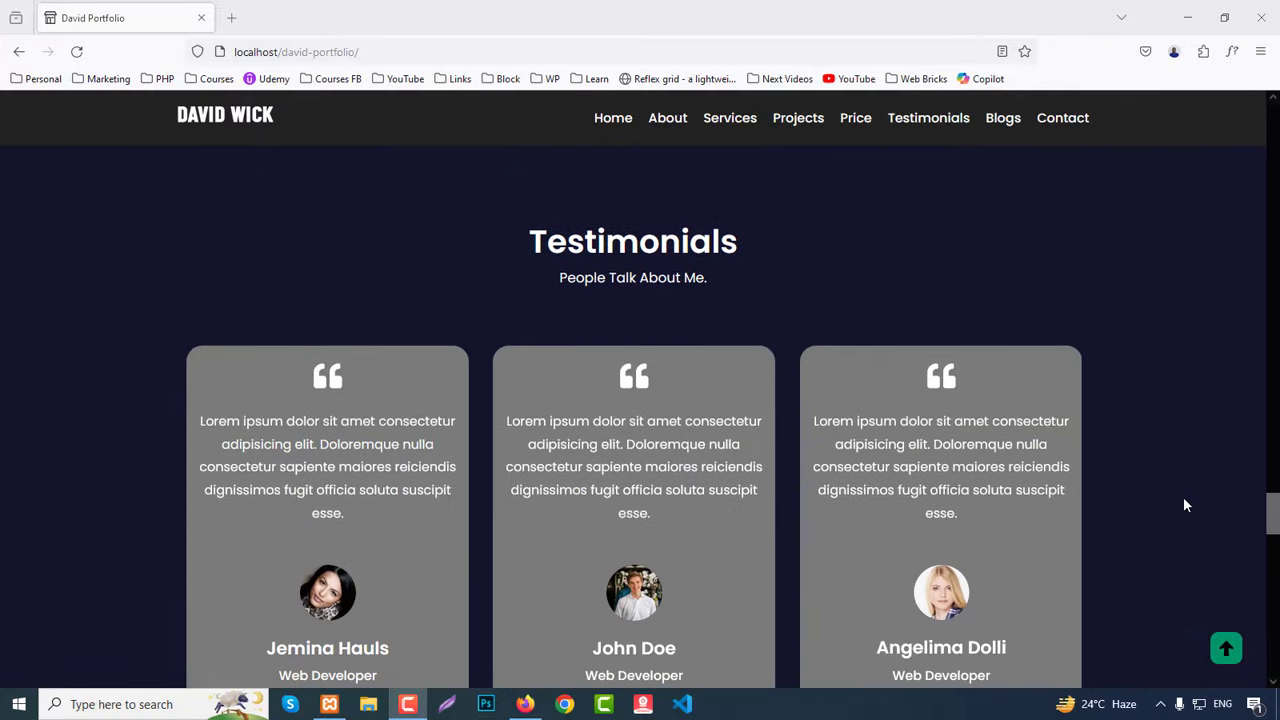
scroll(931, 477, down, 7)
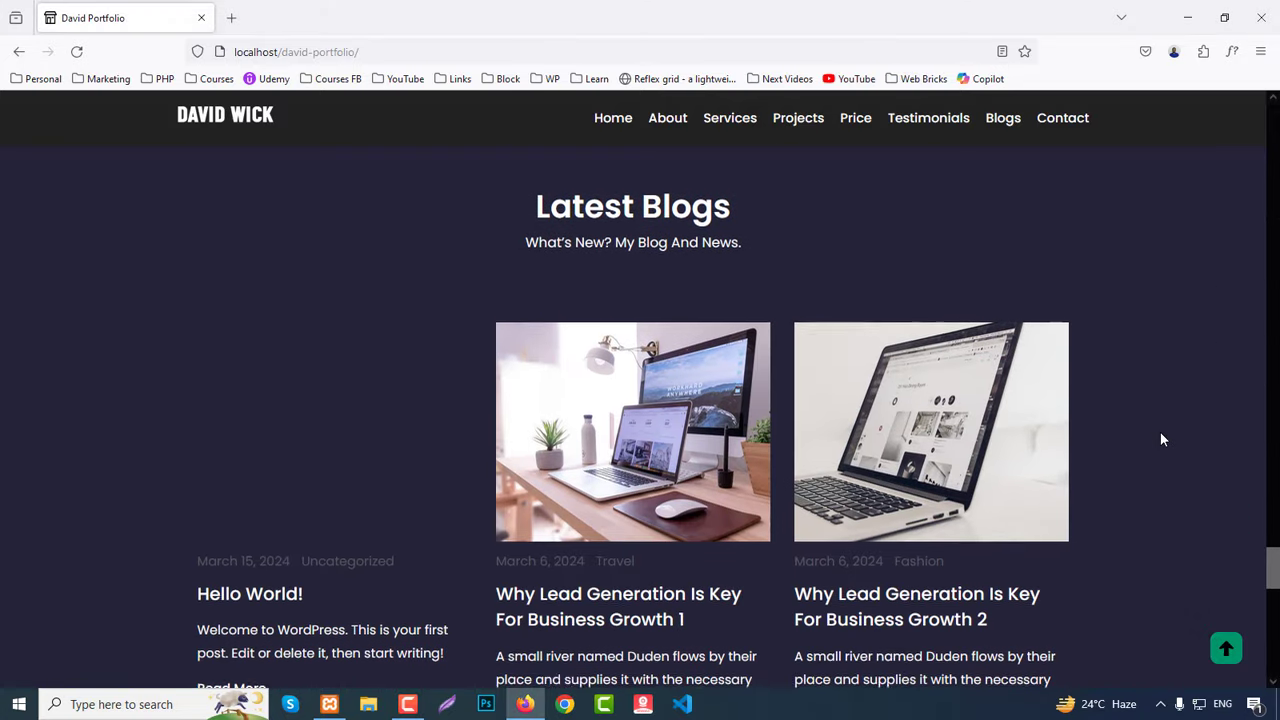
scroll(1160, 438, down, 2)
scroll(1004, 467, down, 4)
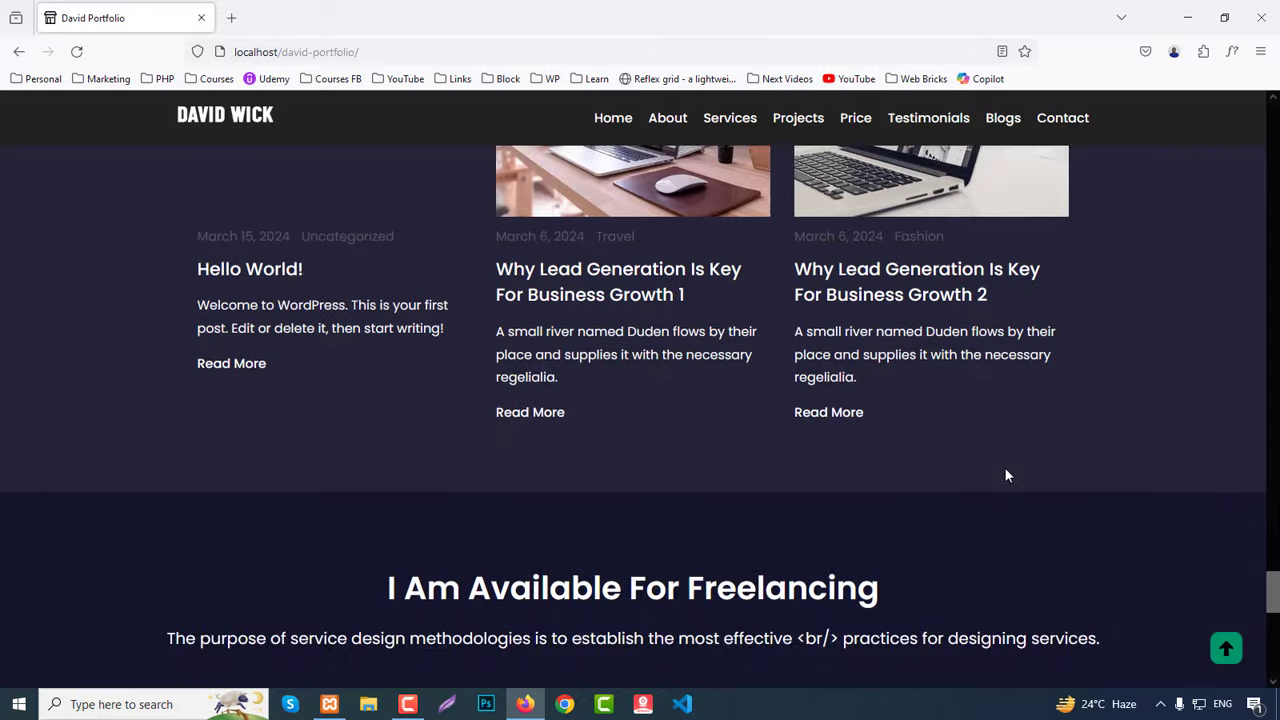
scroll(1032, 454, down, 7)
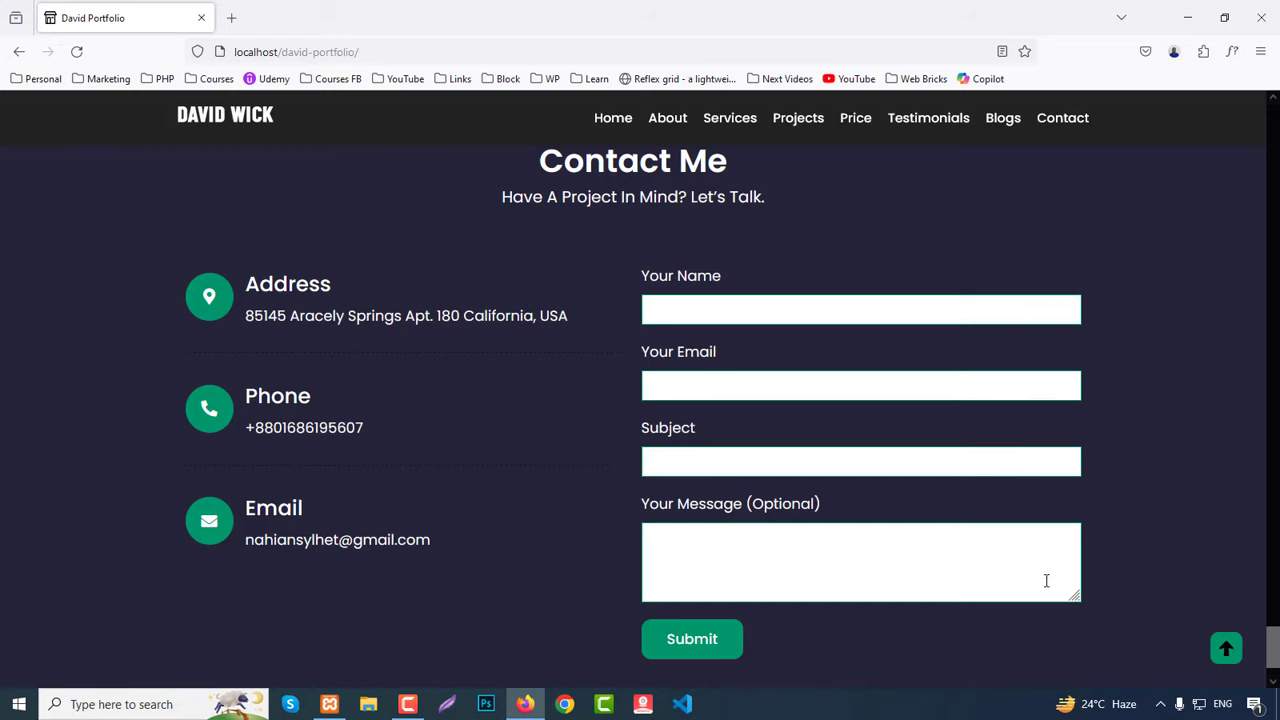
scroll(1060, 575, down, 2)
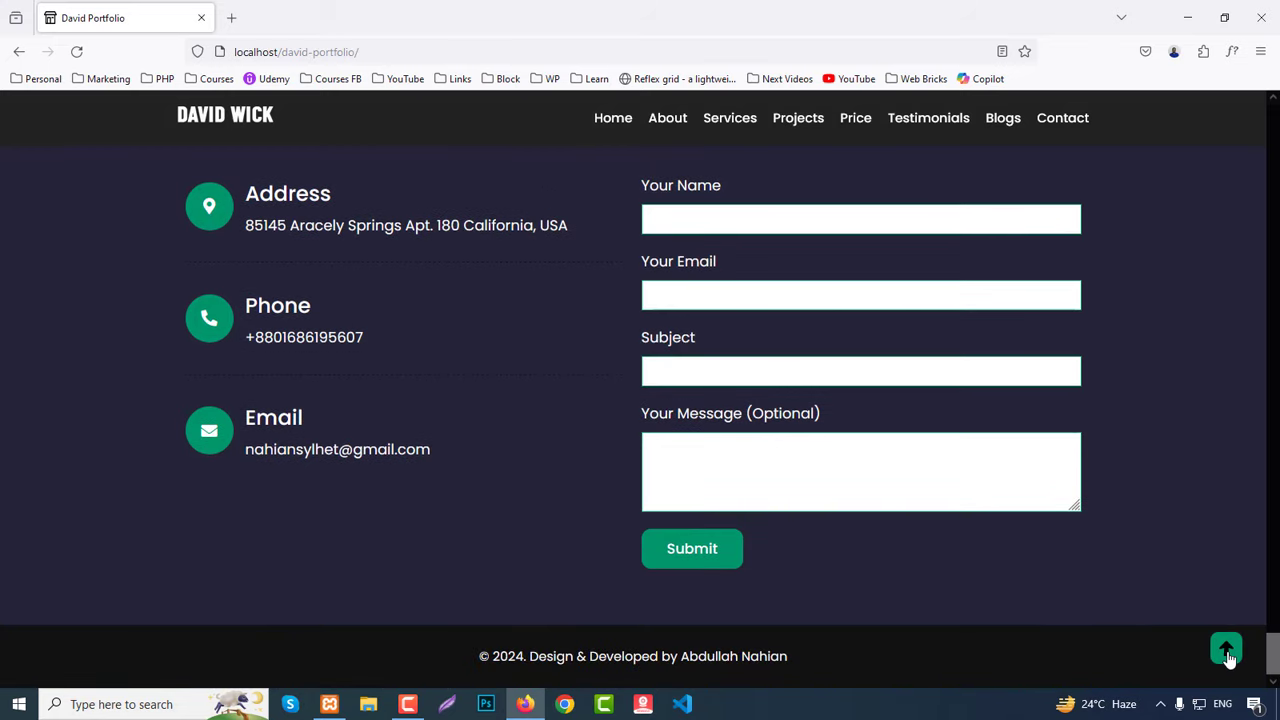
click(1227, 651)
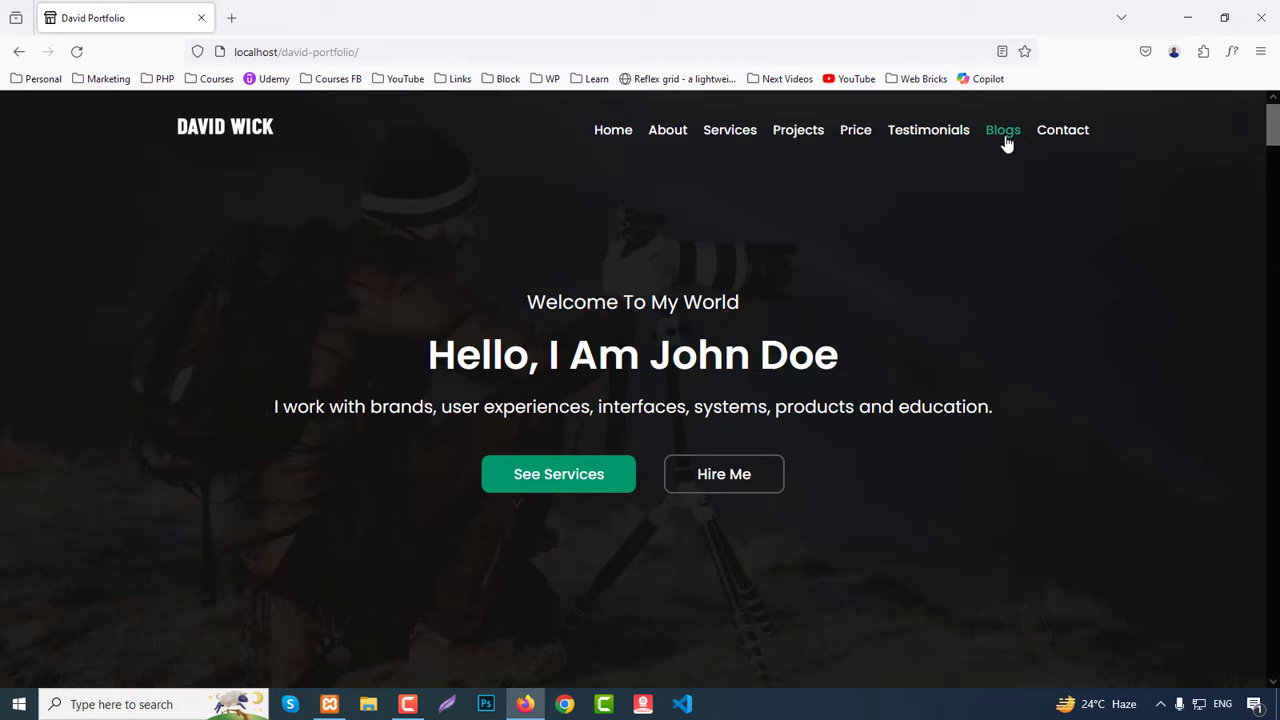
Step: Open the post Why Lead Generation Is Key For Business Growth 1 from the Latest Blogs section and examine its content, reply form and sidebar
click(1004, 136)
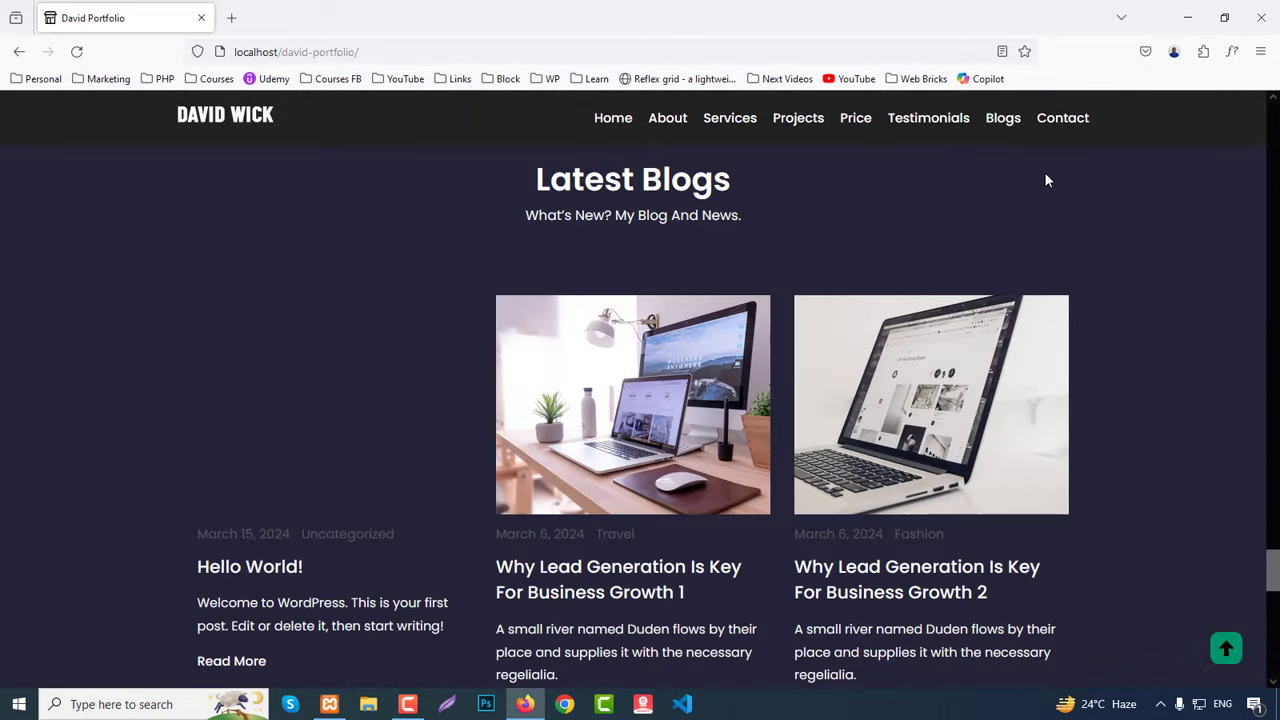
click(629, 575)
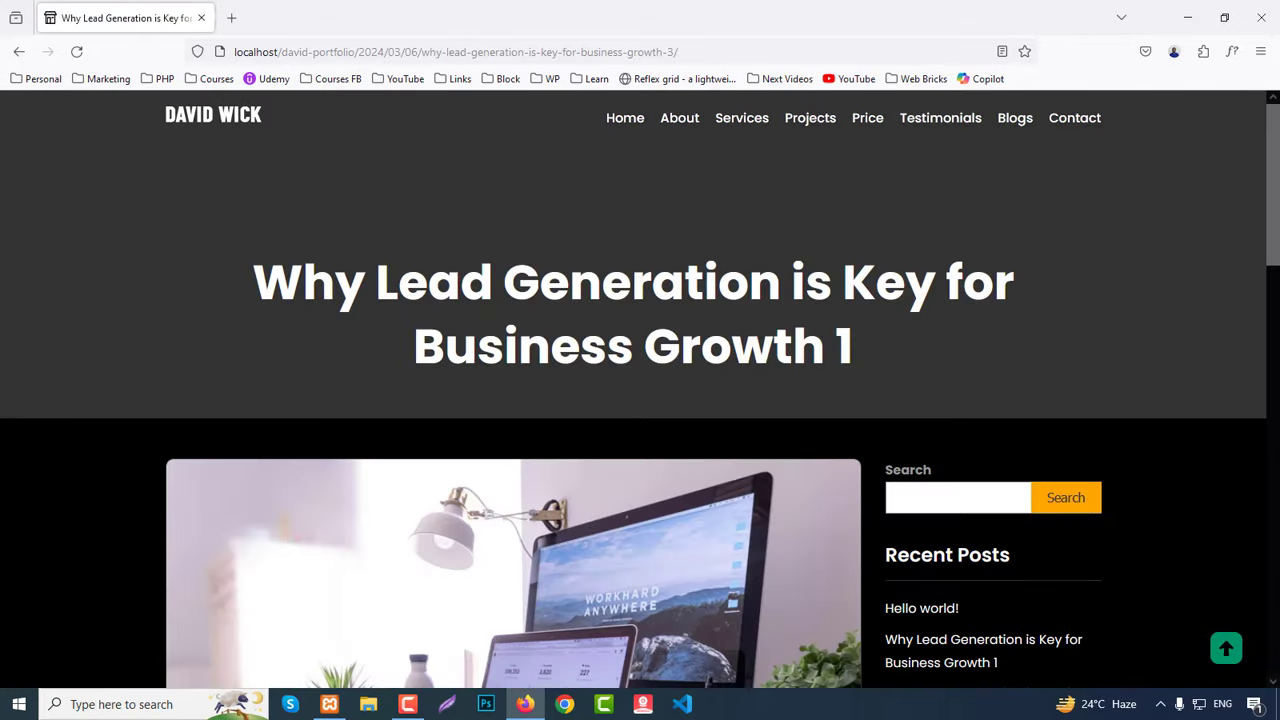
scroll(1086, 364, down, 5)
scroll(640, 400, down, 9)
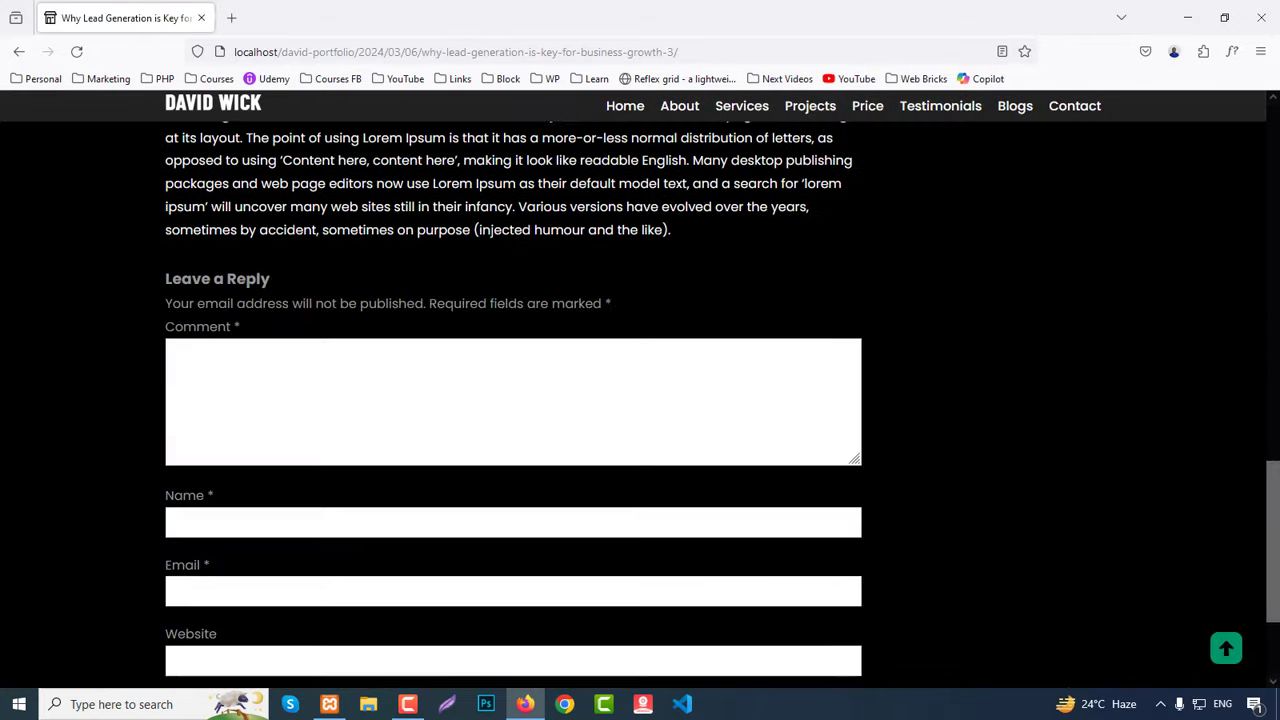
scroll(640, 400, up, 6)
scroll(1240, 408, up, 2)
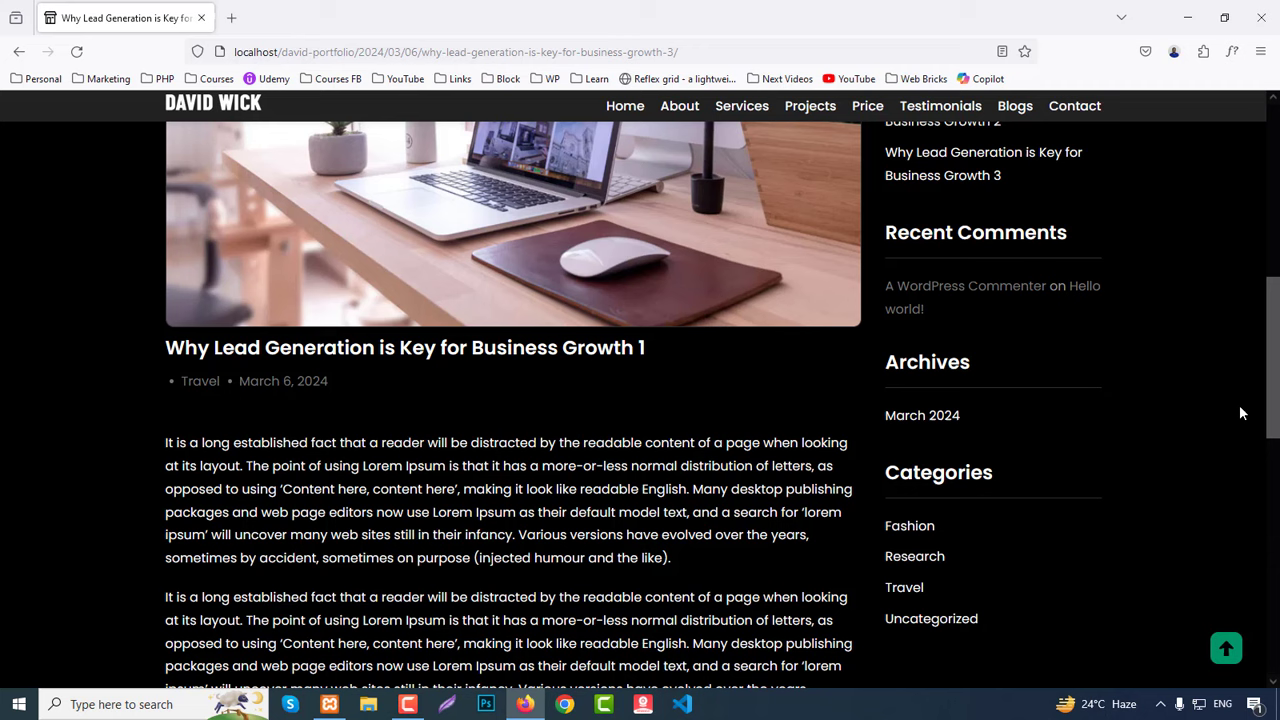
Step: View the March 2024 archive, and reopen the Business Growth 1 post from its recent posts to inspect the sidebar categories
click(940, 418)
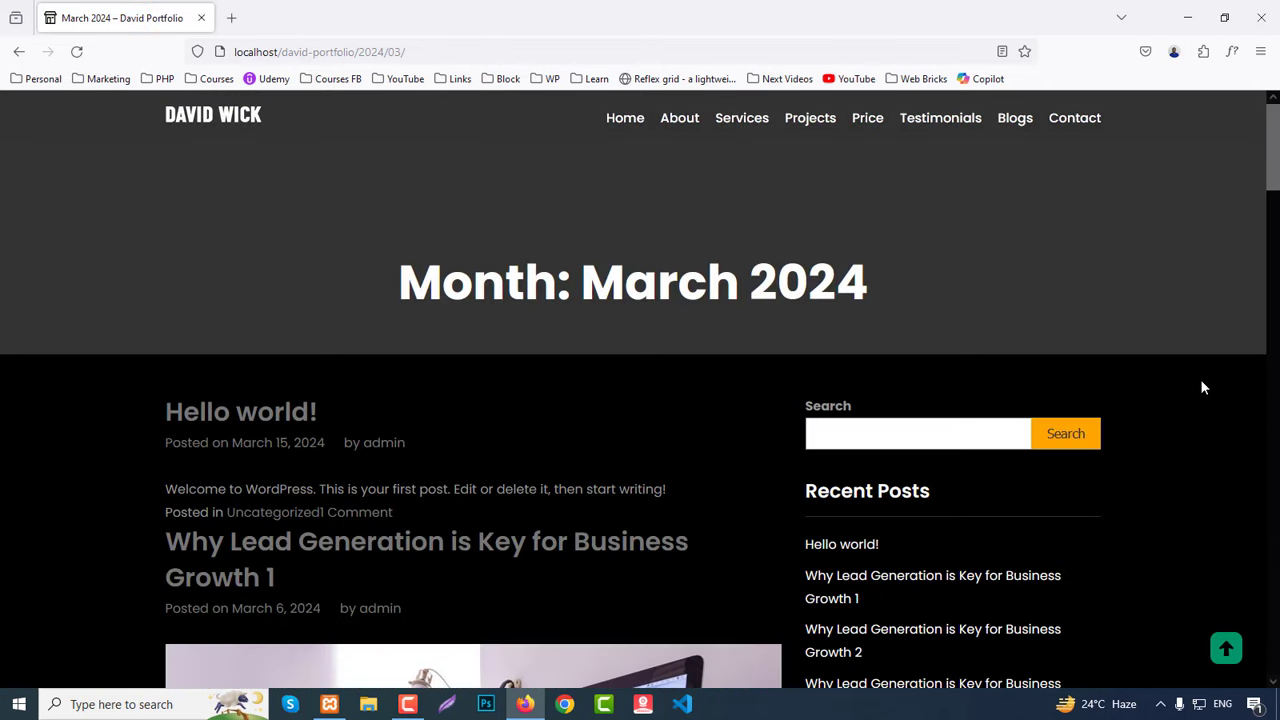
scroll(1000, 410, down, 2)
click(864, 425)
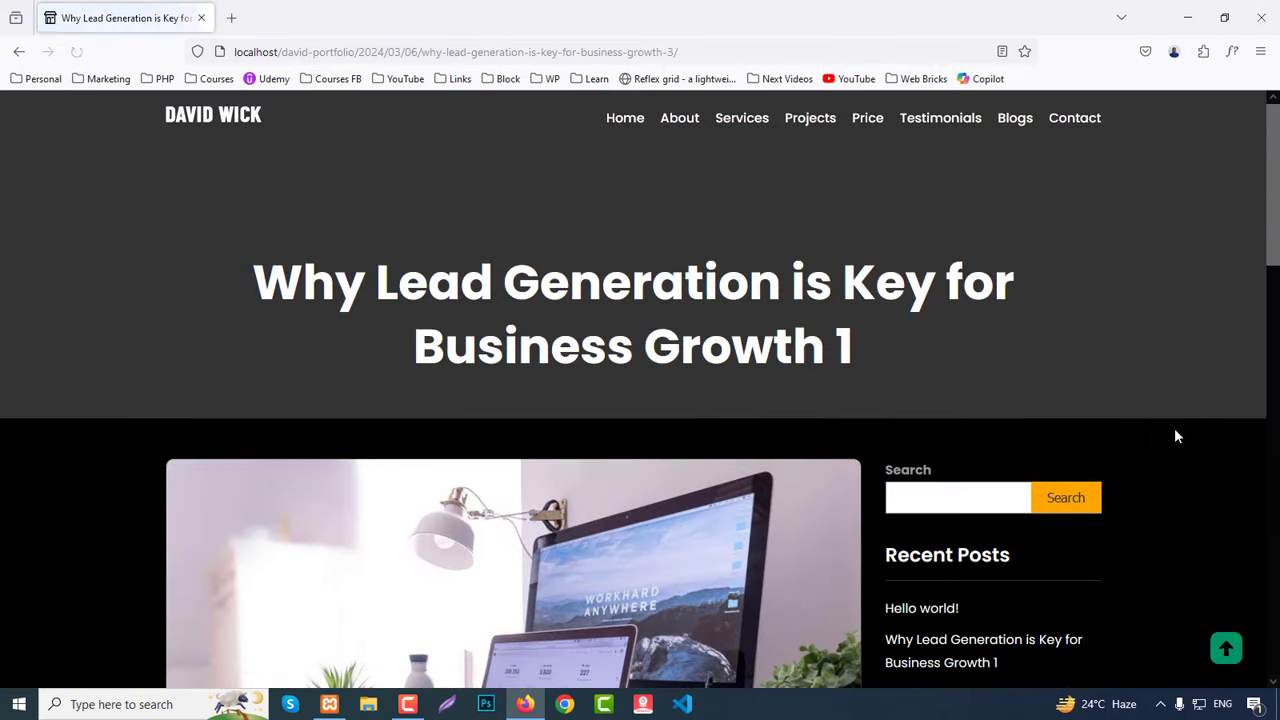
scroll(1174, 428, down, 5)
scroll(1174, 428, down, 2)
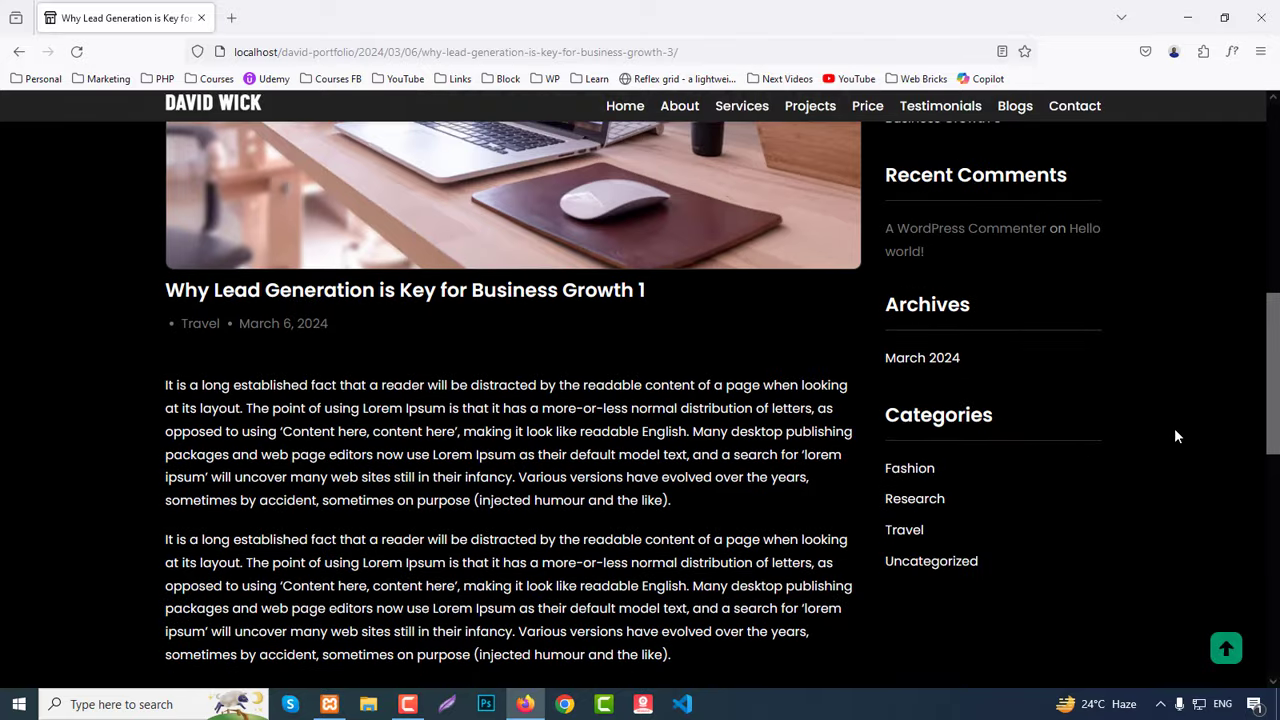
Step: Open the Fashion category archive and look over its post listing and page header
click(909, 469)
scroll(959, 376, down, 9)
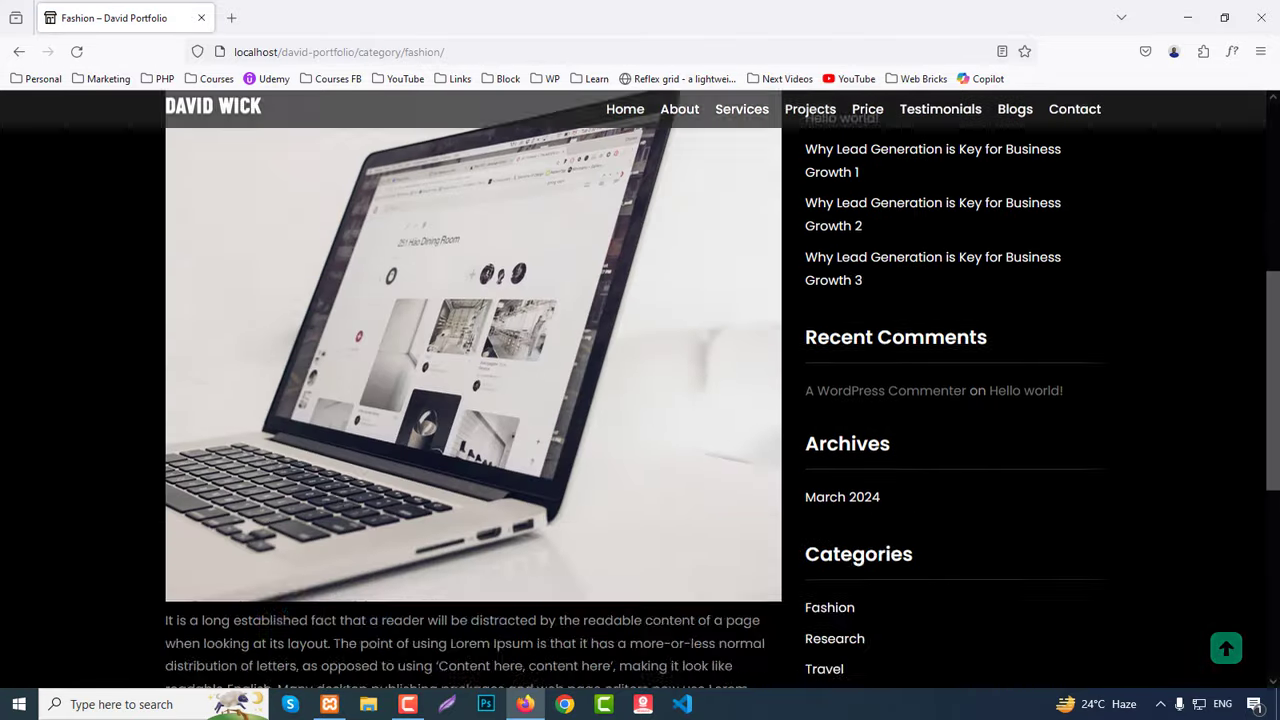
scroll(643, 310, up, 10)
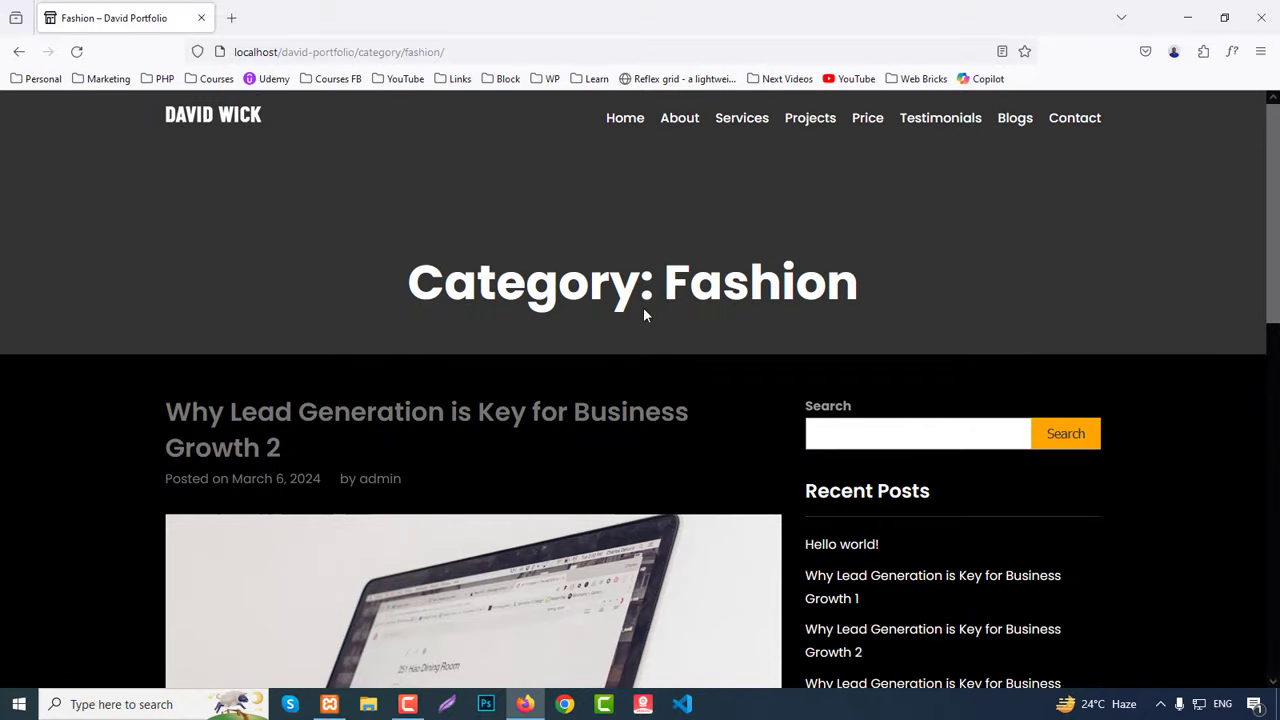
Step: Return to the portfolio homepage through the site logo and look through all its sections down to the footer
click(224, 117)
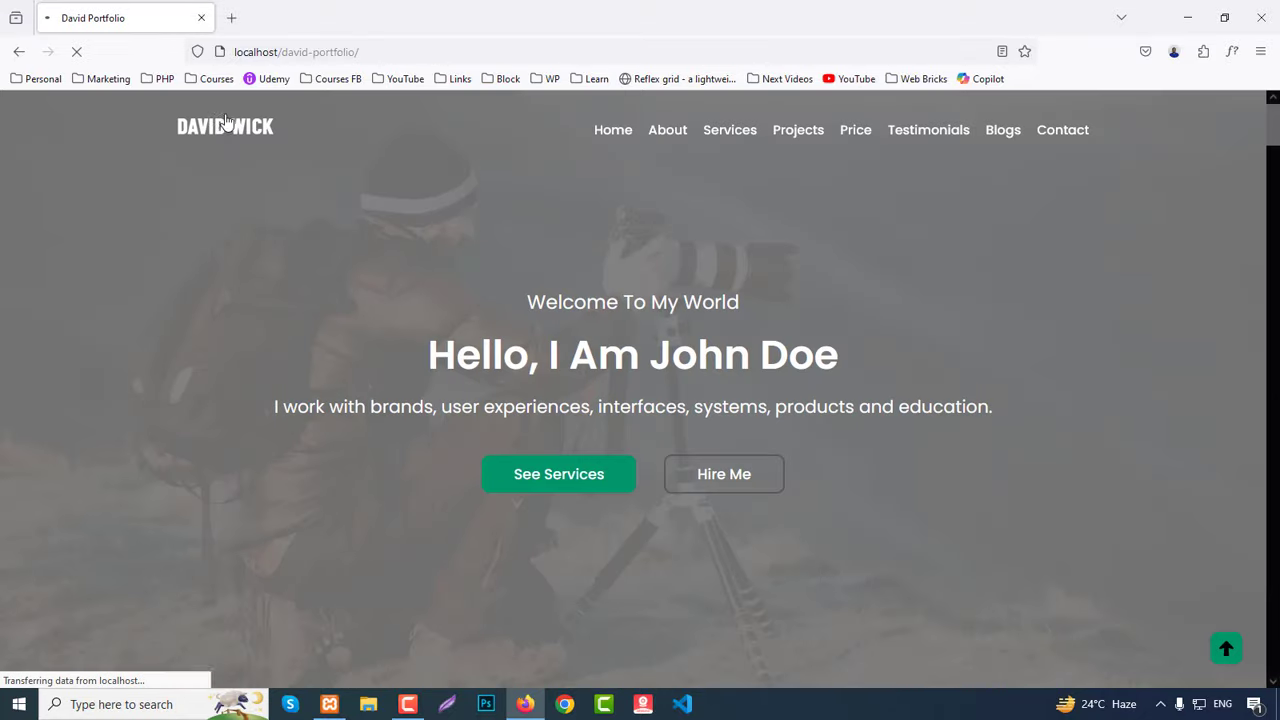
scroll(1020, 375, down, 10)
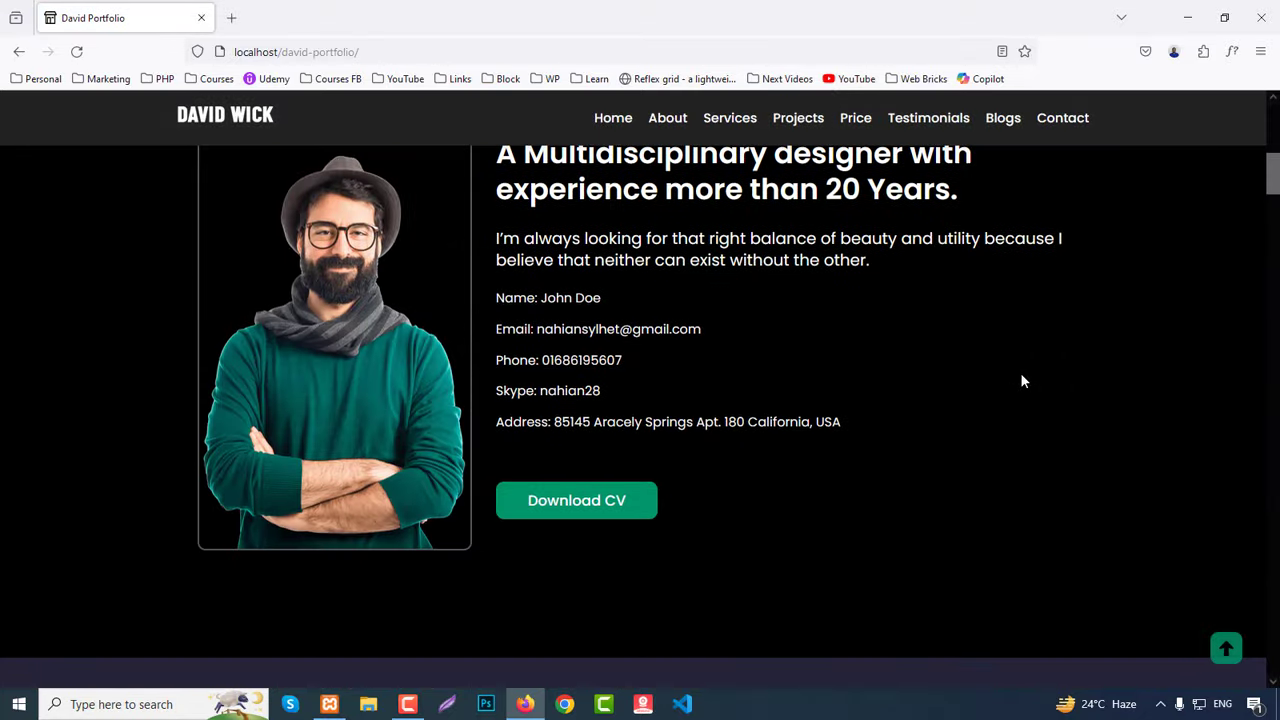
scroll(1021, 380, down, 15)
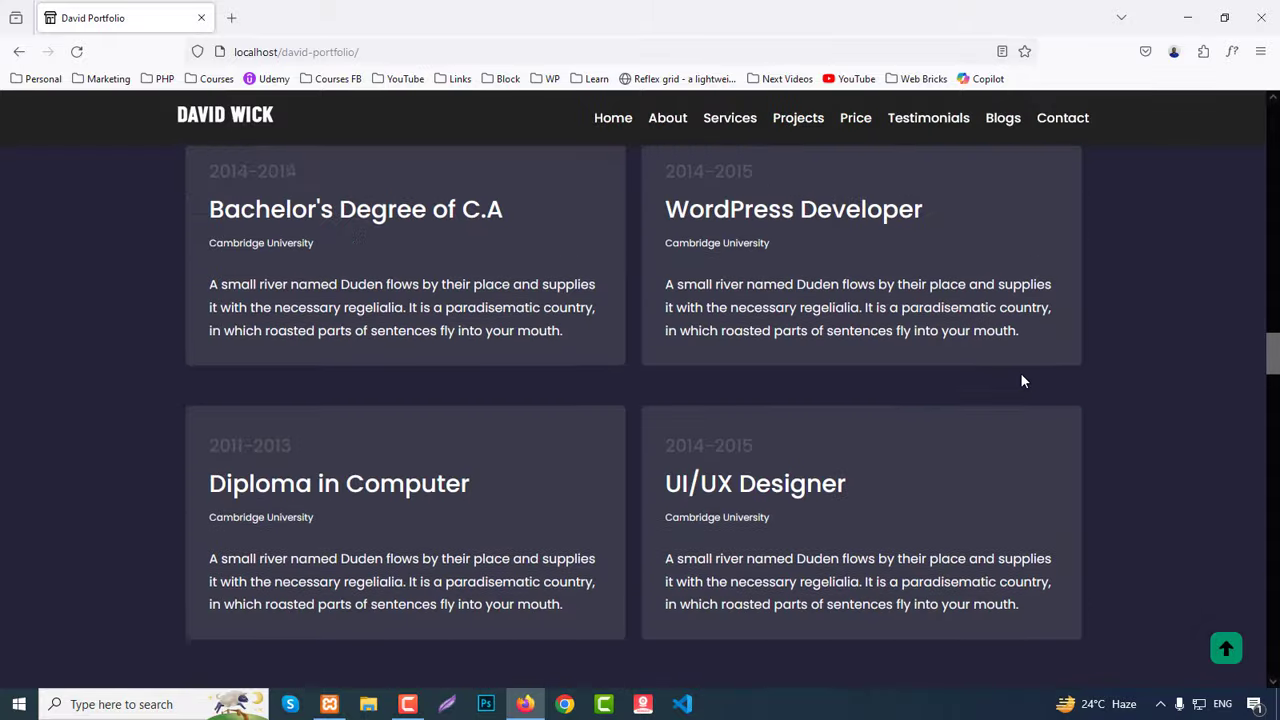
scroll(1021, 381, down, 15)
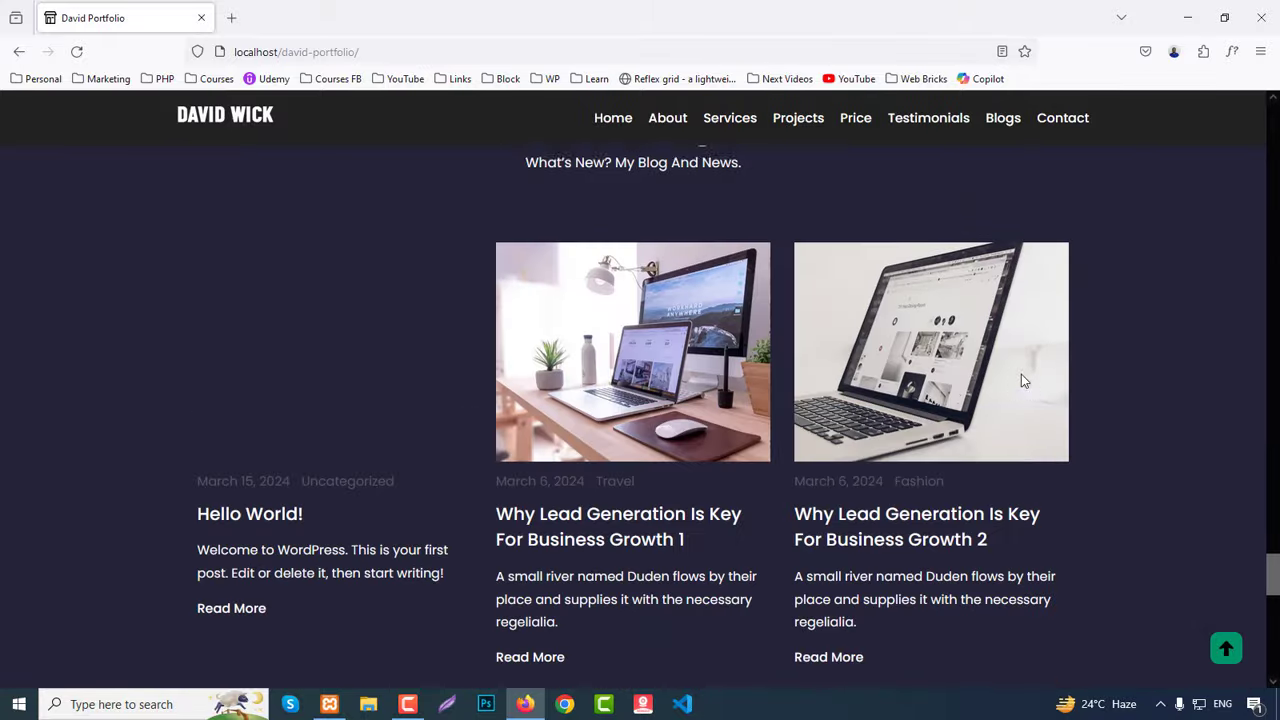
scroll(1021, 381, down, 3)
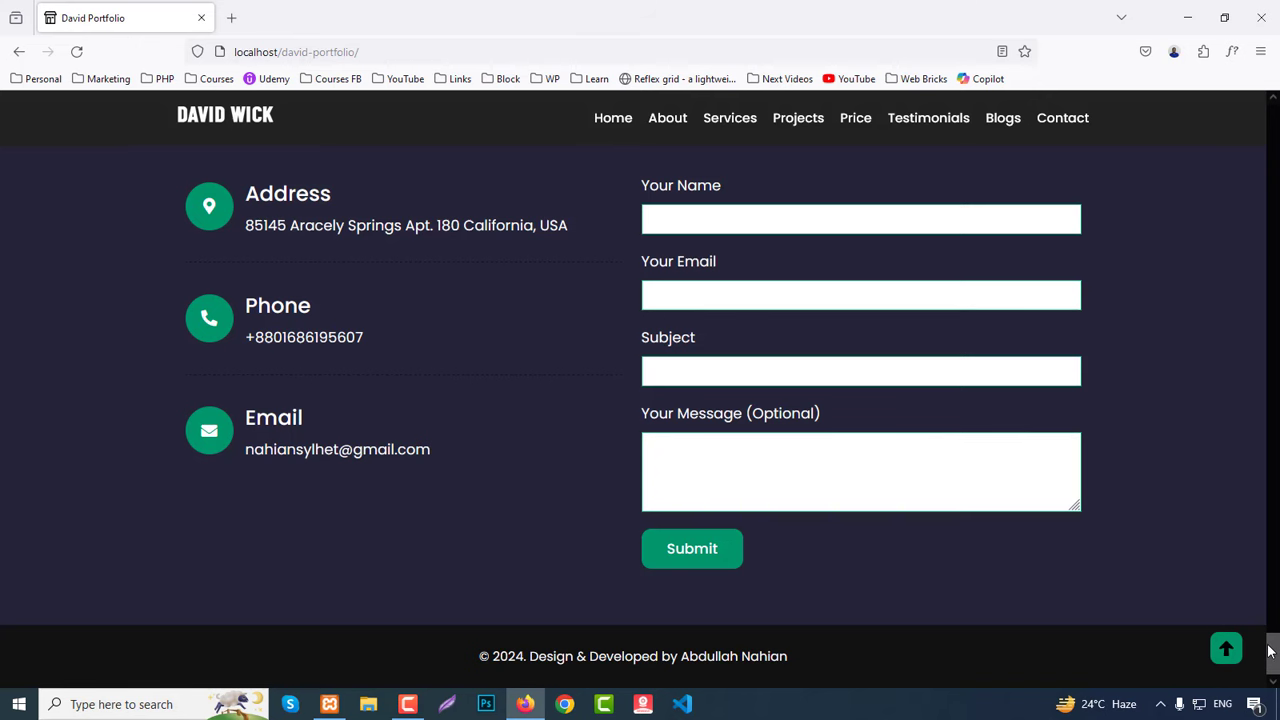
Step: Switch to the new site's WordPress dashboard and install a theme from the uploaded david-portfolio-theme.zip file
key(alt+Tab)
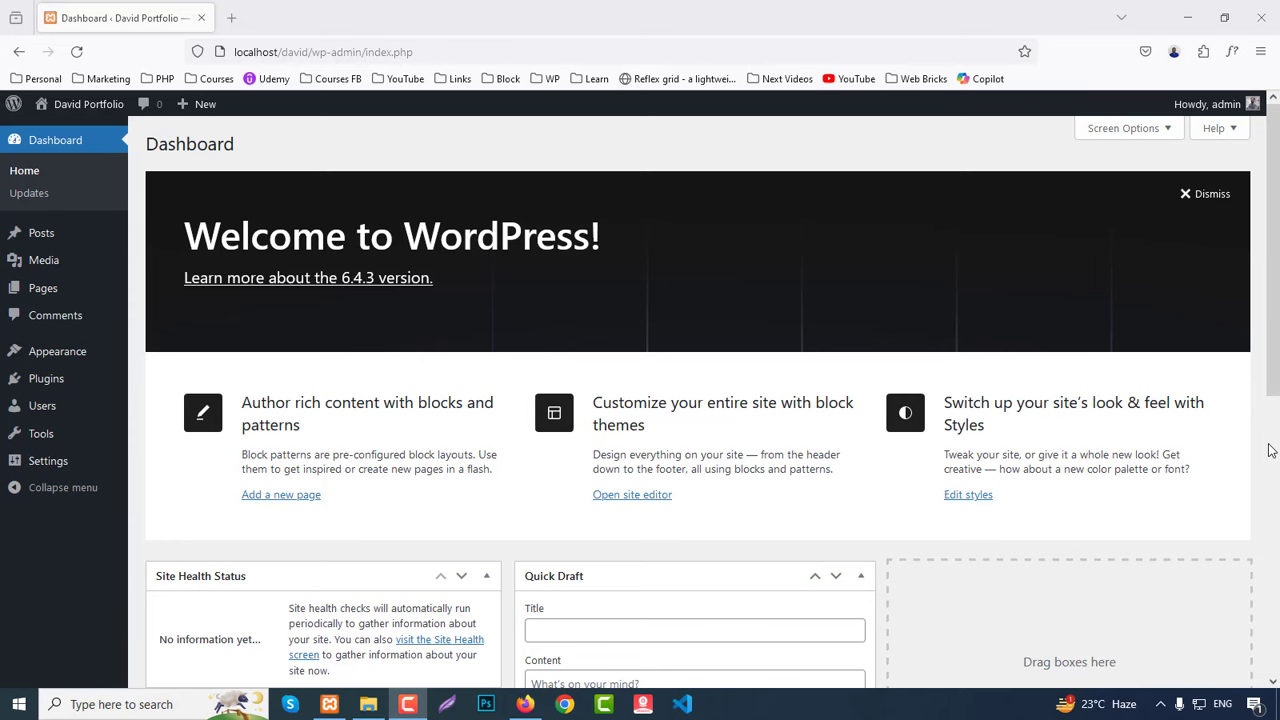
mouse_move(118, 352)
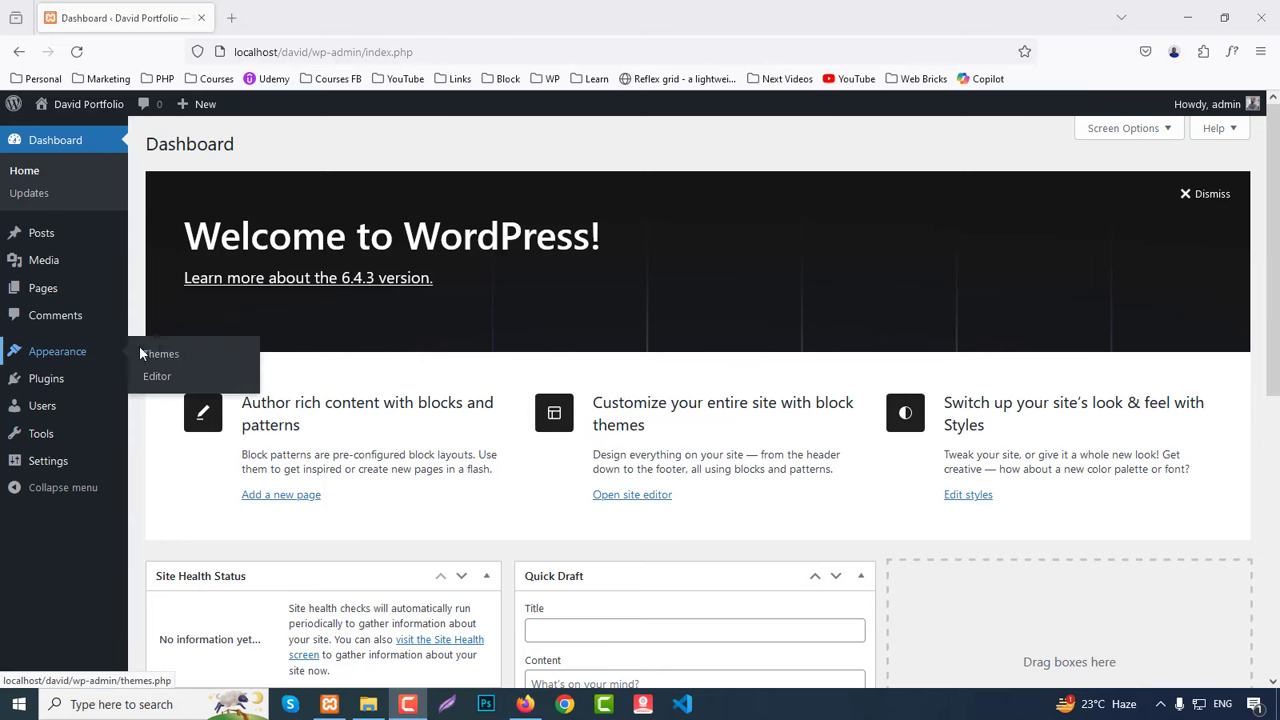
click(161, 354)
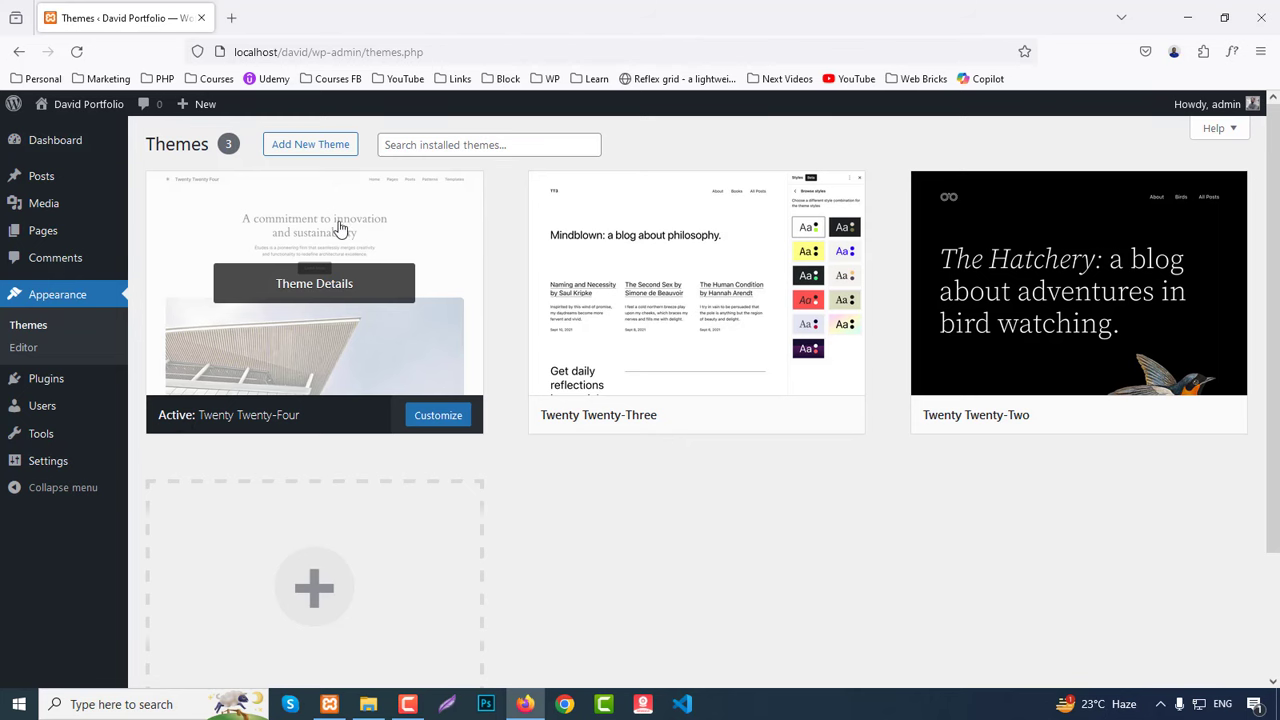
click(308, 146)
click(310, 147)
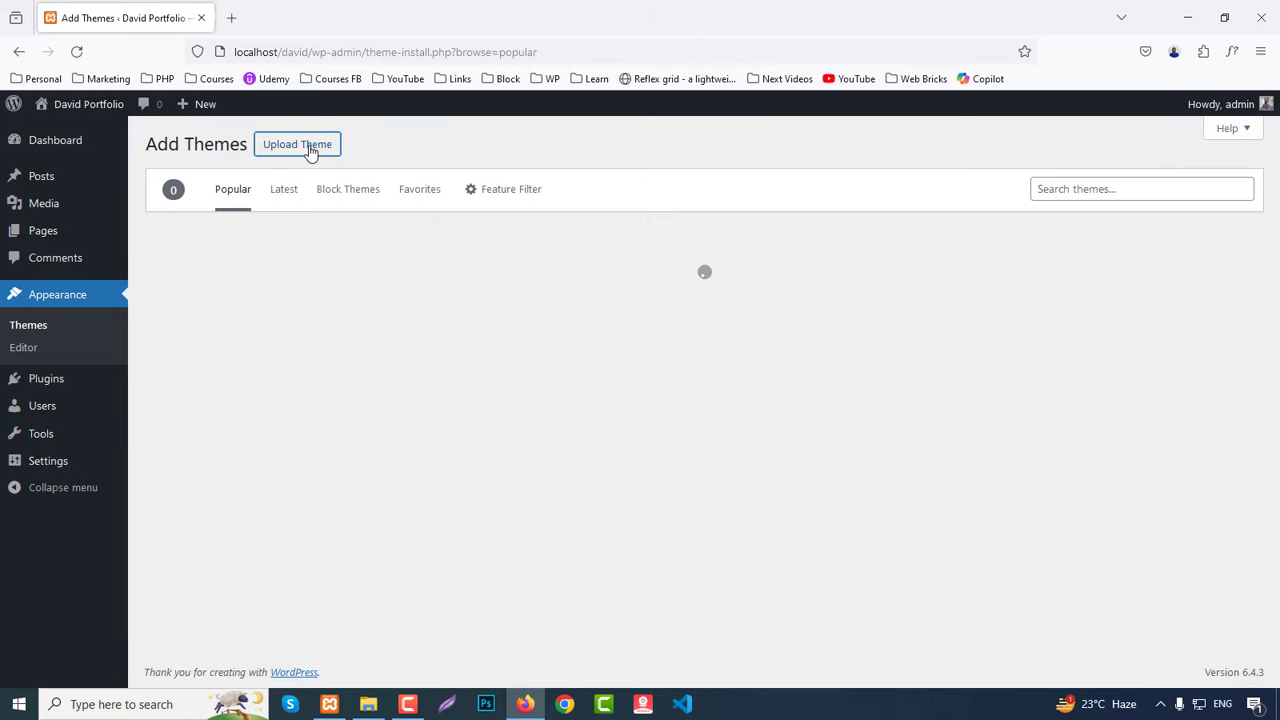
click(589, 289)
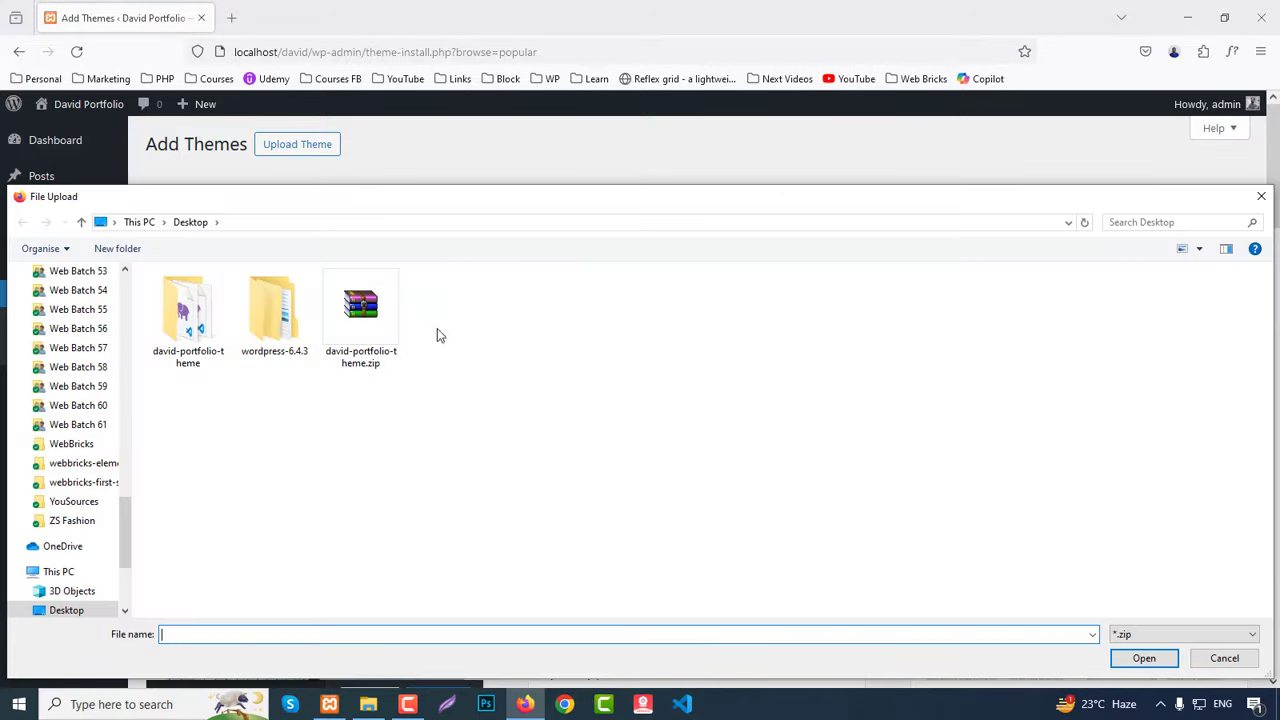
click(366, 322)
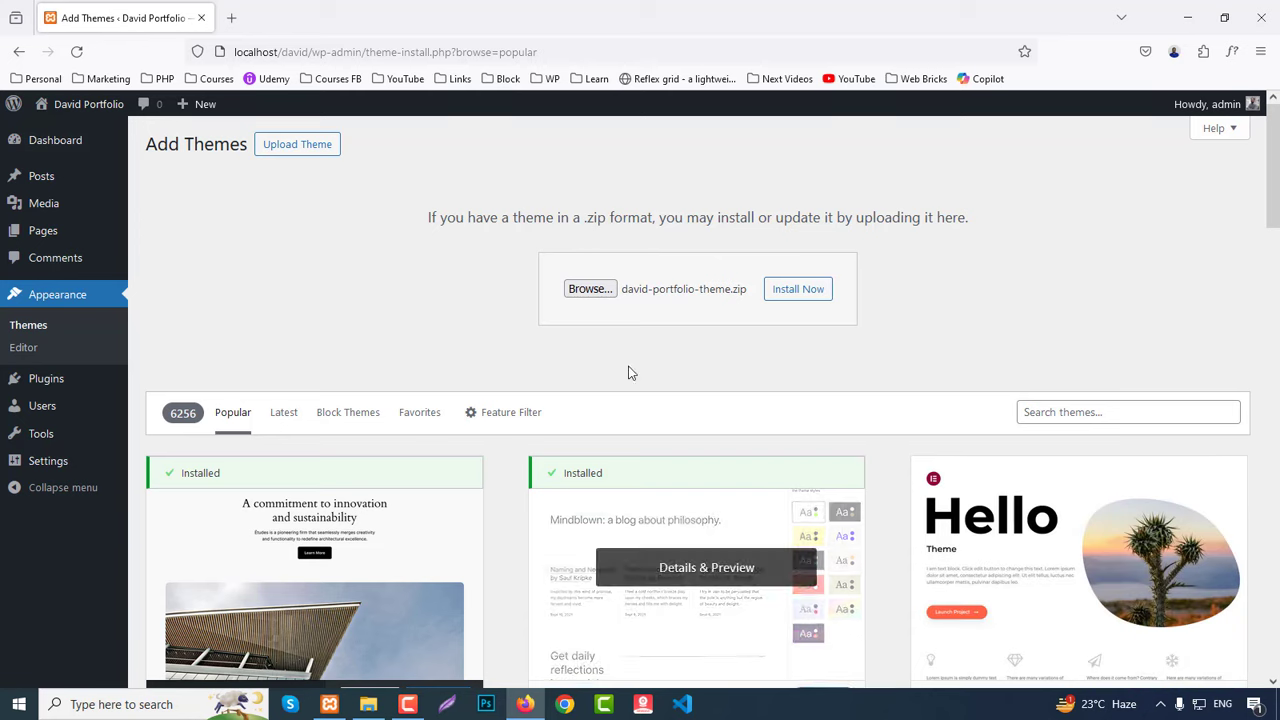
click(800, 296)
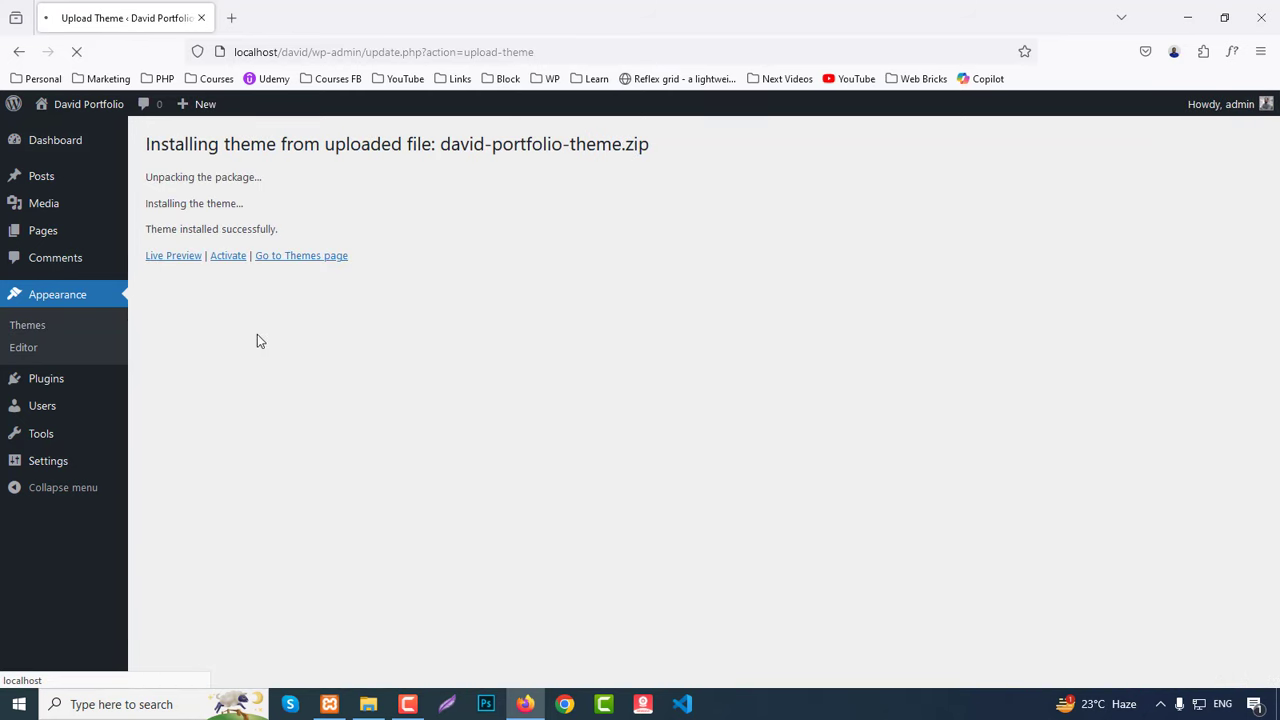
Step: Activate the installed David Portfolio Theme and open the installer for its required and recommended plugins
click(226, 258)
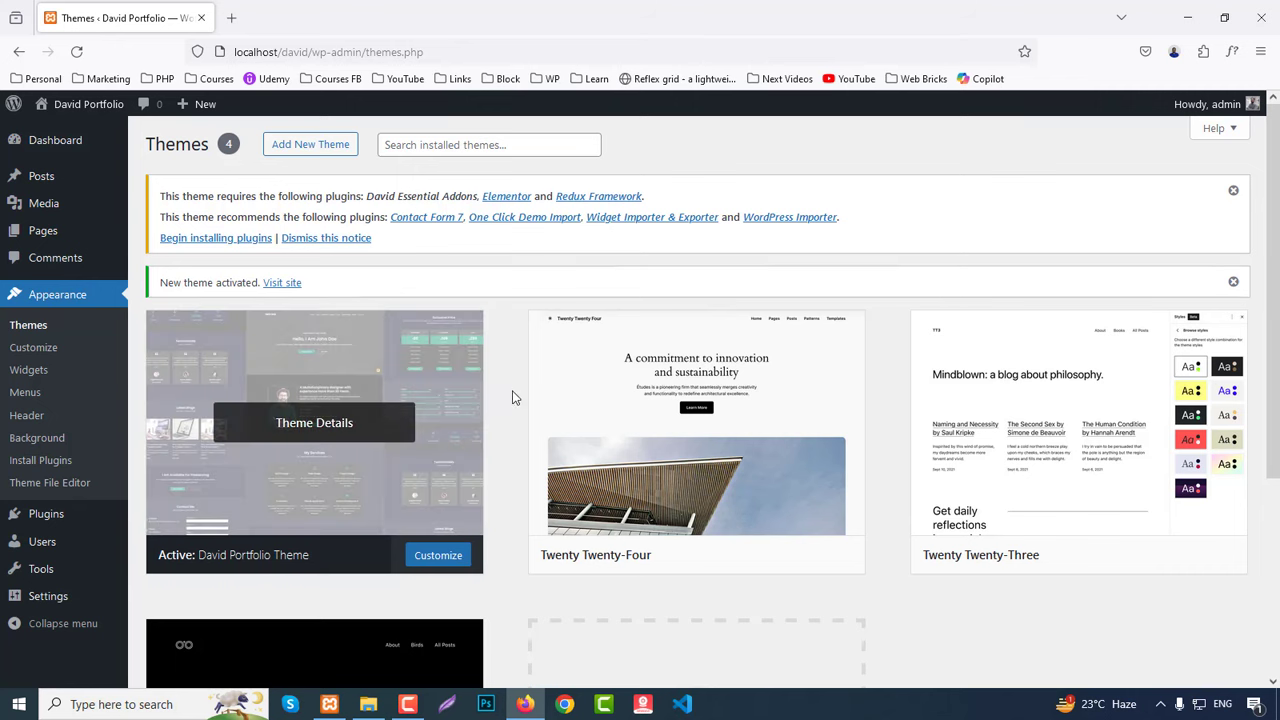
click(213, 245)
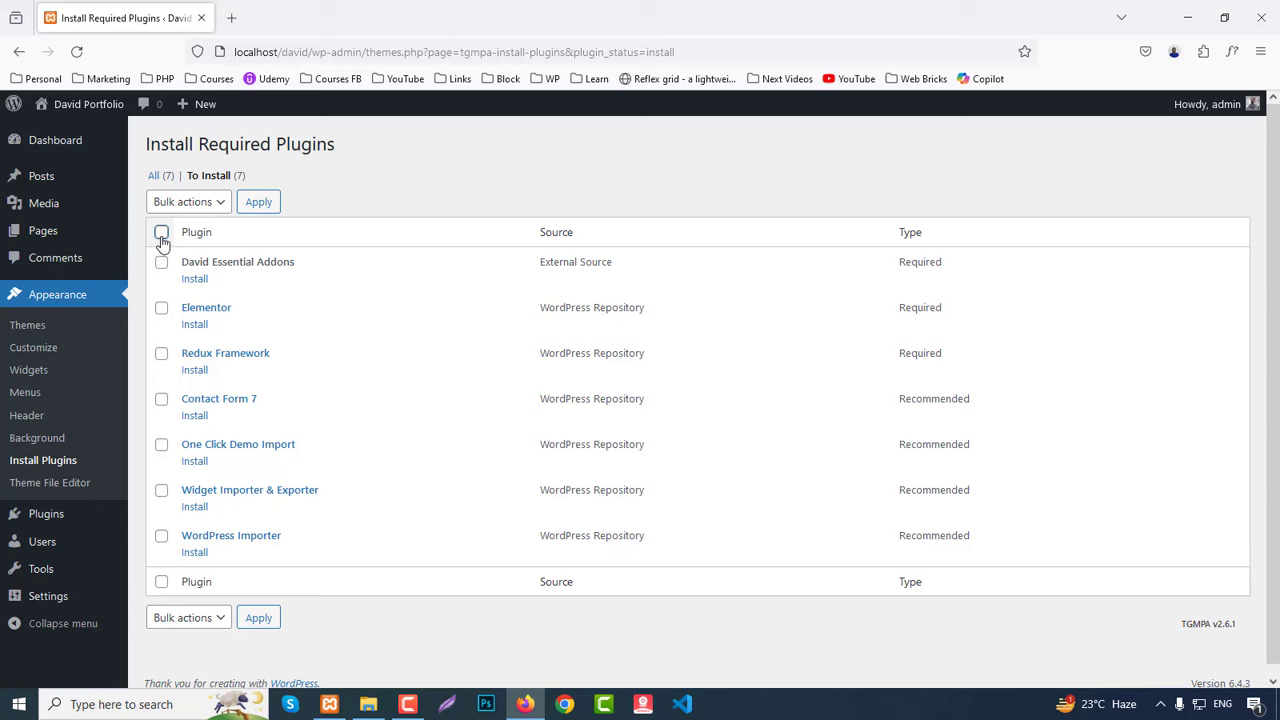
click(161, 232)
click(191, 202)
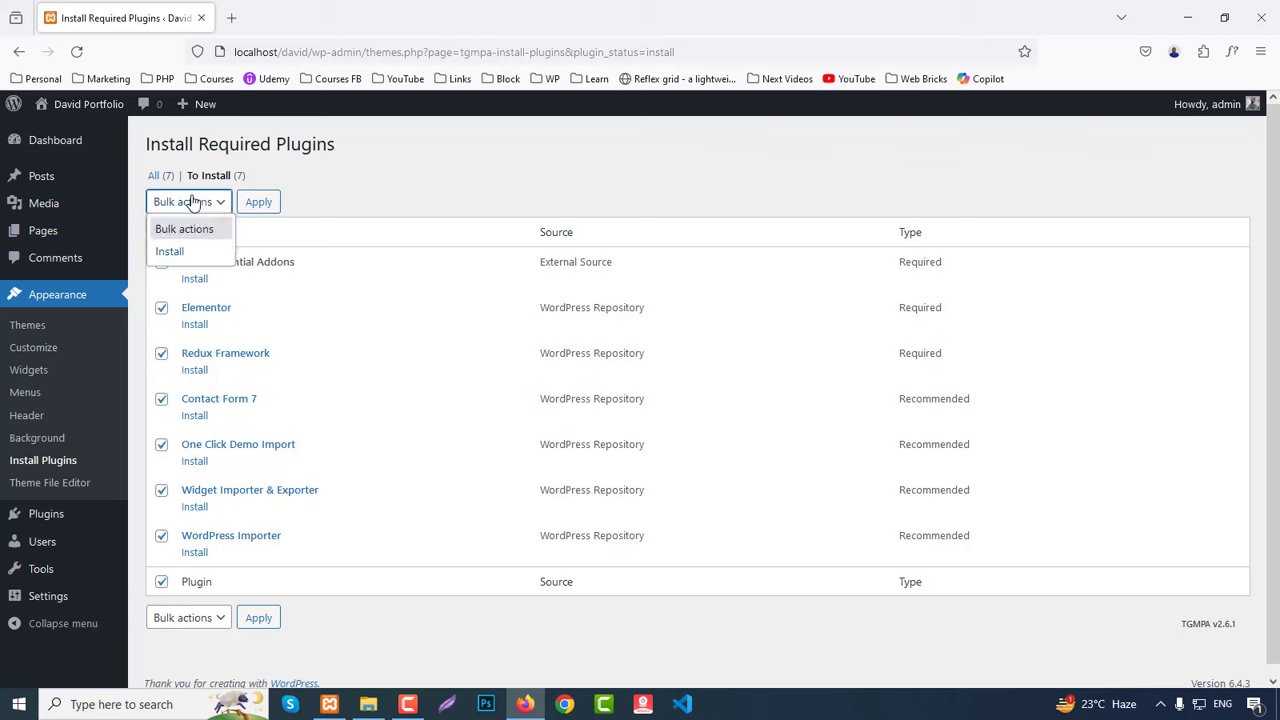
click(170, 251)
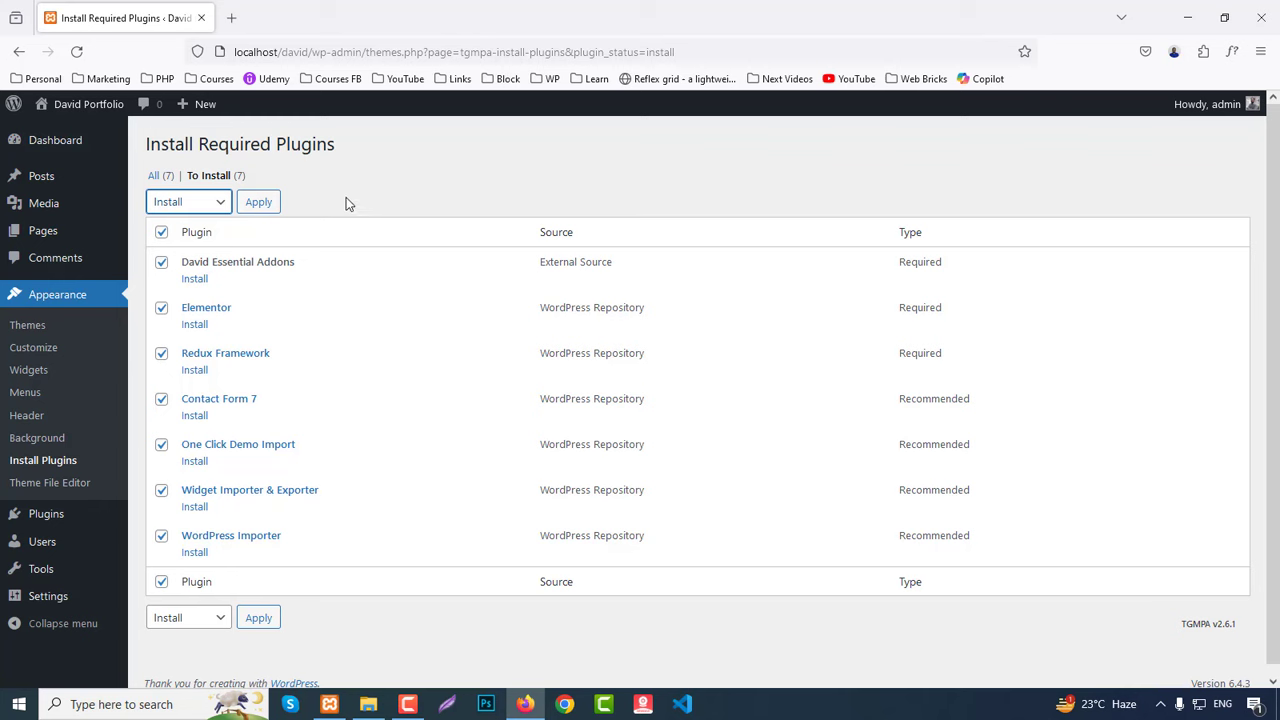
click(161, 236)
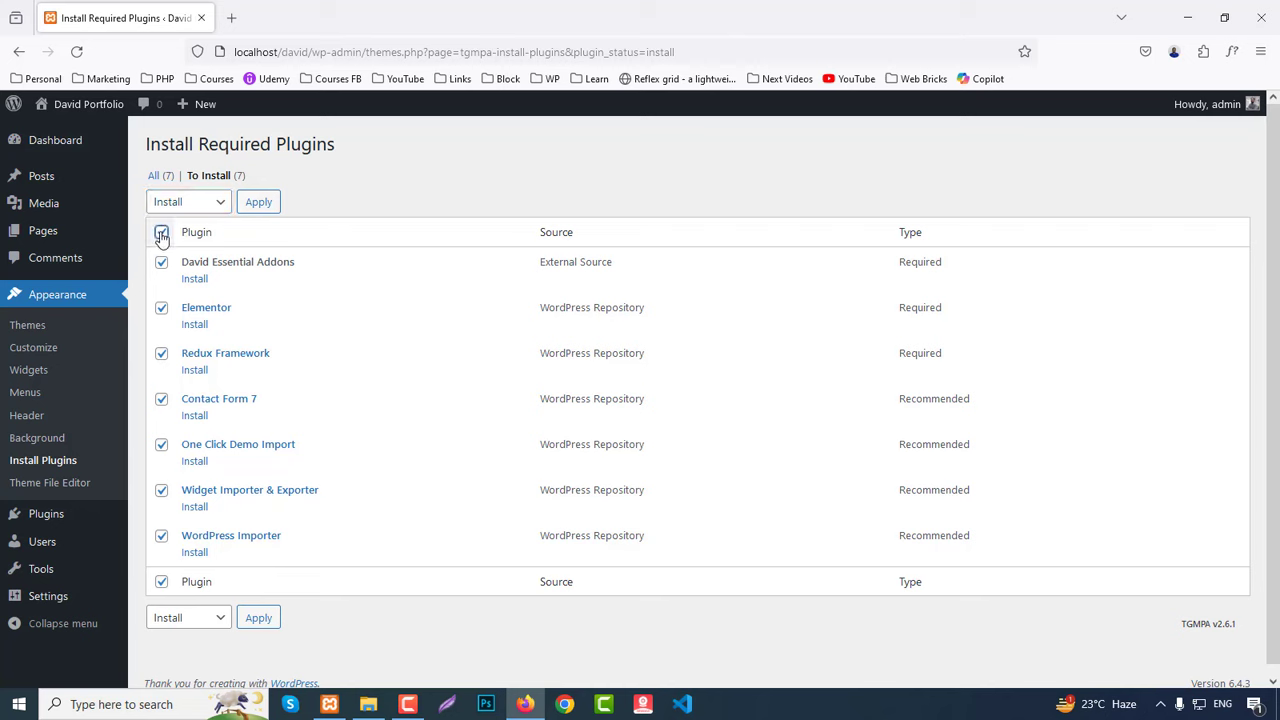
Step: Install the required plugins David Essential Addons, Elementor and Redux Framework, each in its own new browser tab
right_click(197, 284)
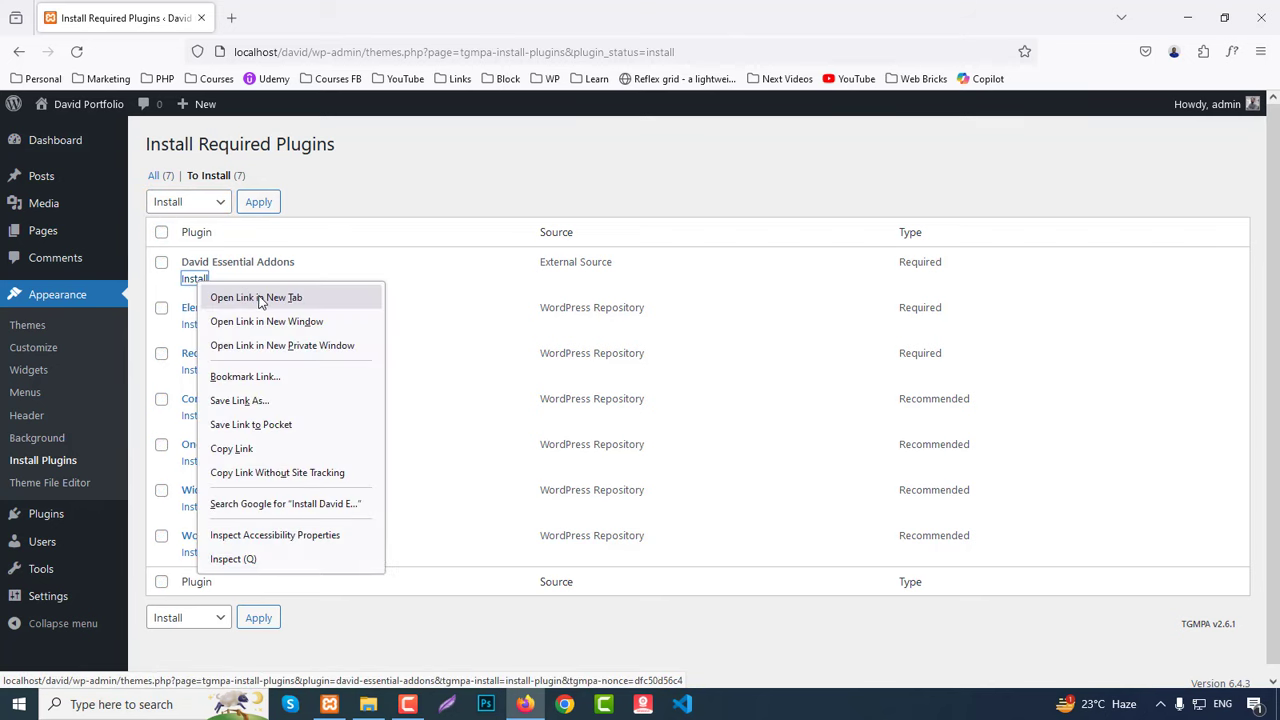
click(262, 296)
right_click(194, 324)
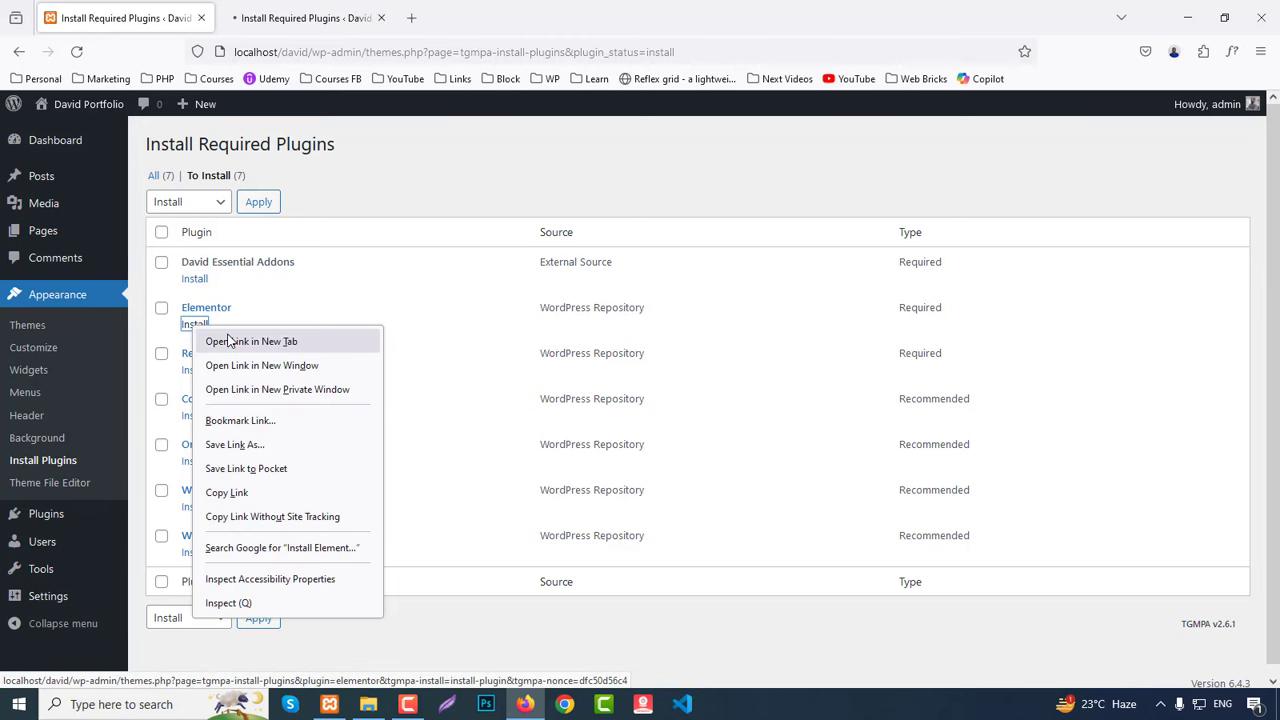
click(258, 342)
right_click(196, 370)
click(241, 390)
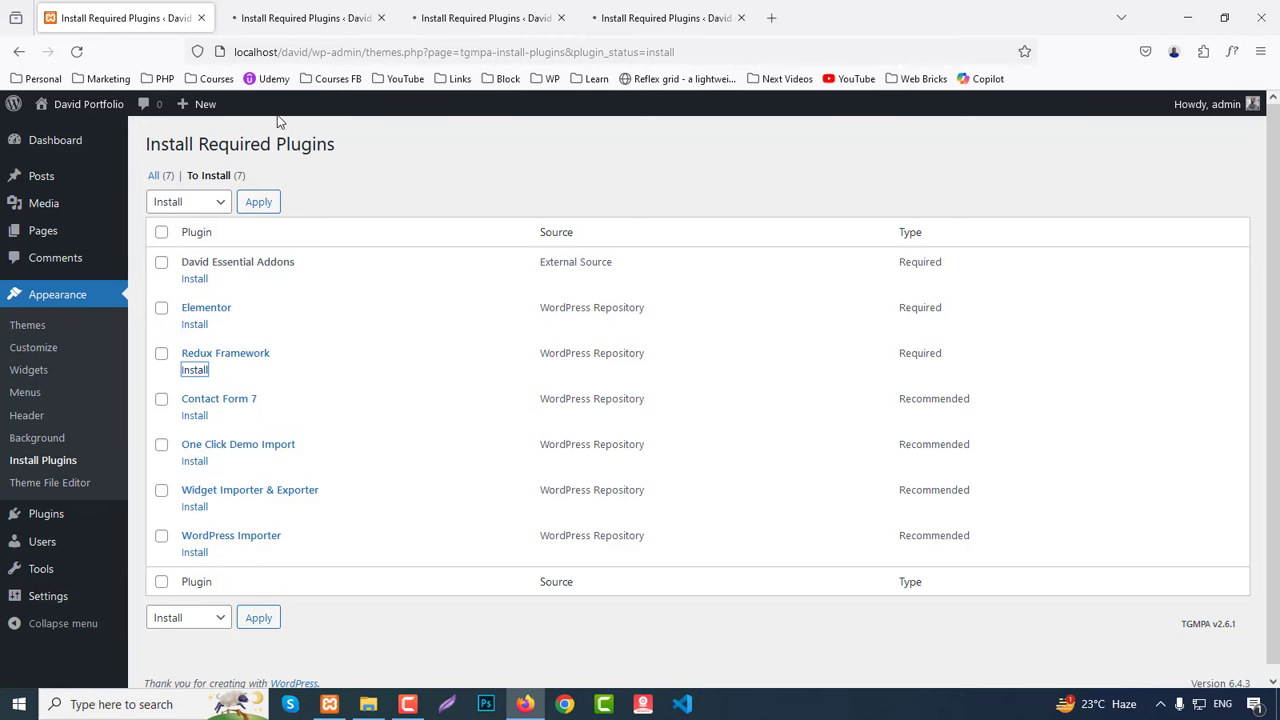
Step: Check the installation progress of the three required plugins and close the David Essential Addons tab
click(336, 19)
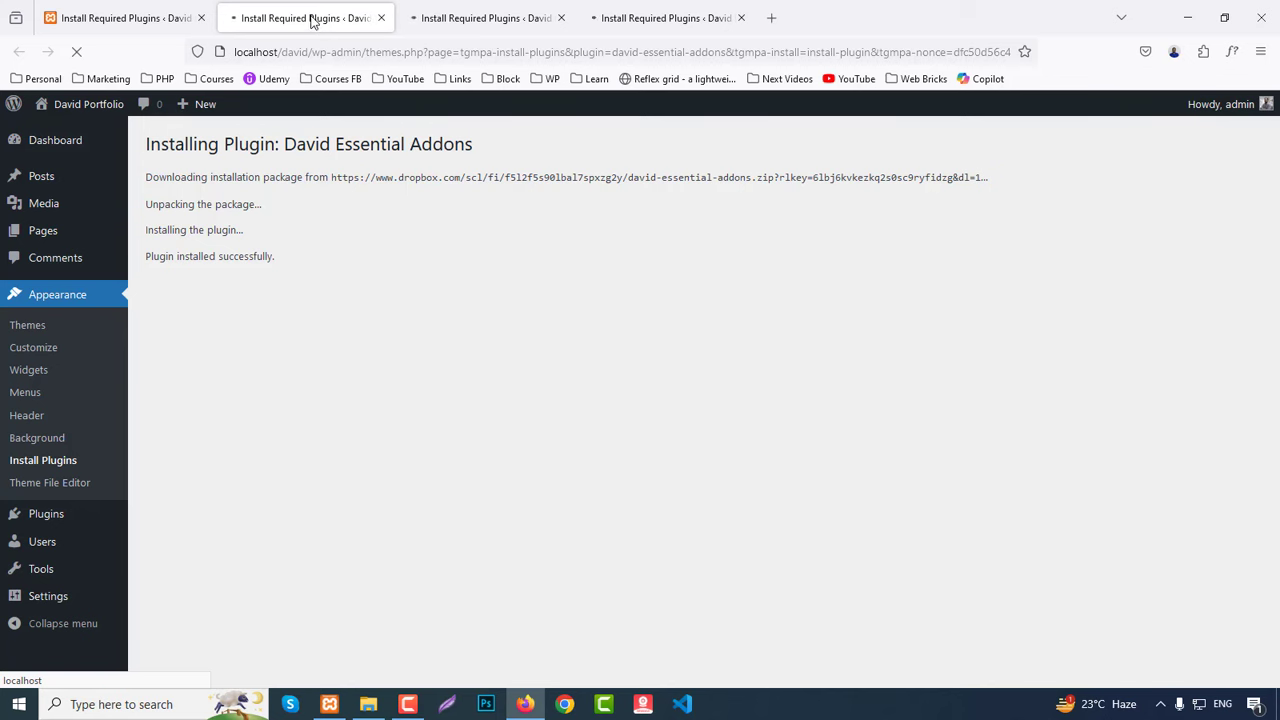
click(432, 12)
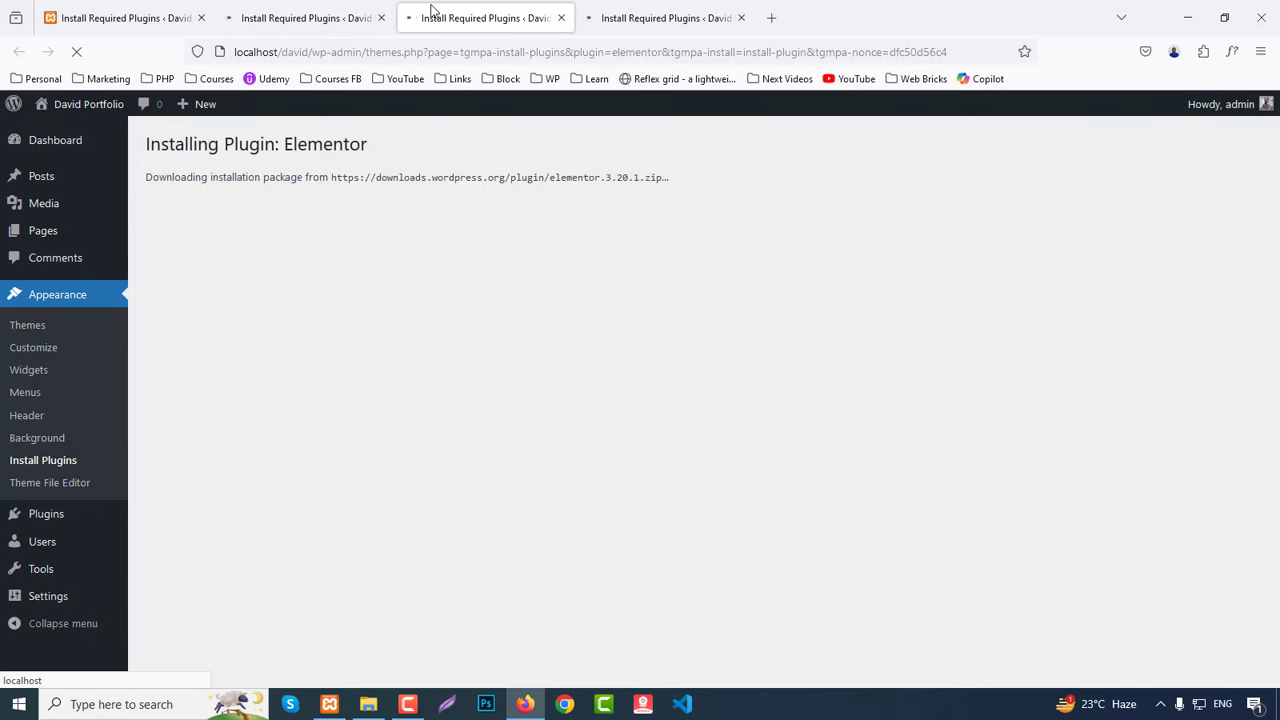
click(632, 12)
click(340, 12)
middle_click(287, 14)
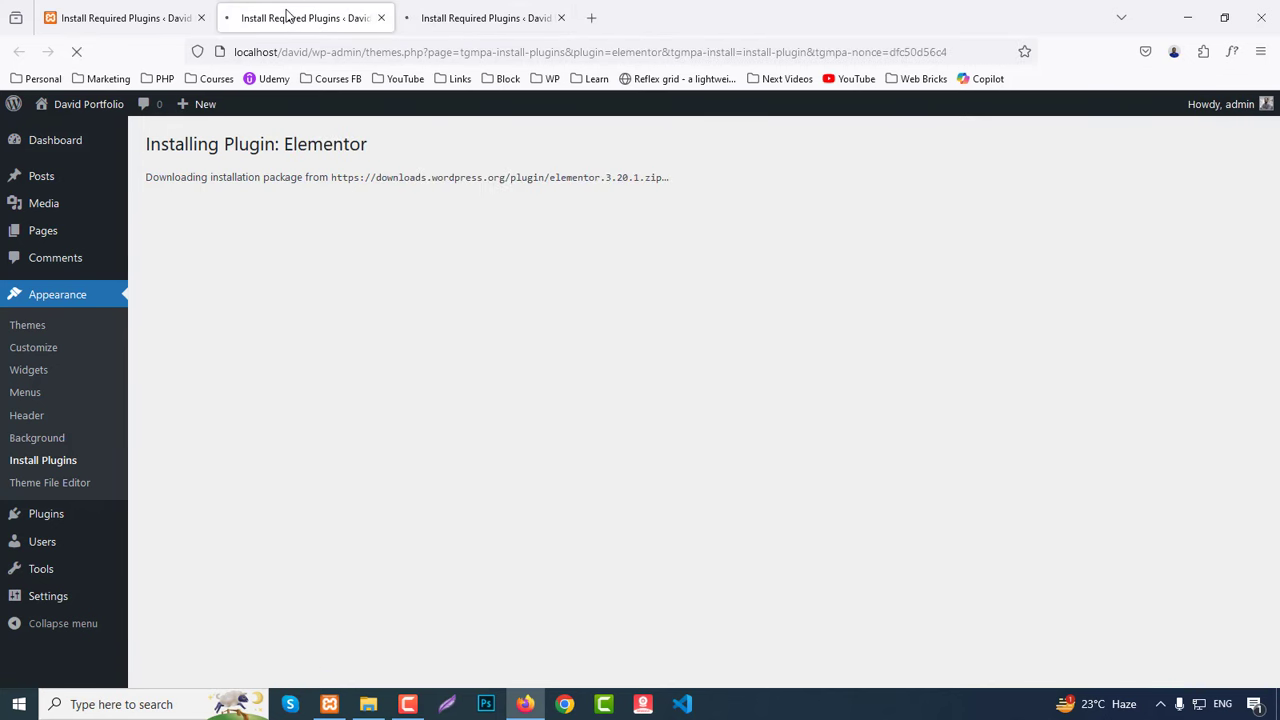
Step: Install Contact Form 7, One Click Demo Import, Widget Importer & Exporter and WordPress Importer in separate tabs from the plugin list
click(146, 17)
middle_click(194, 415)
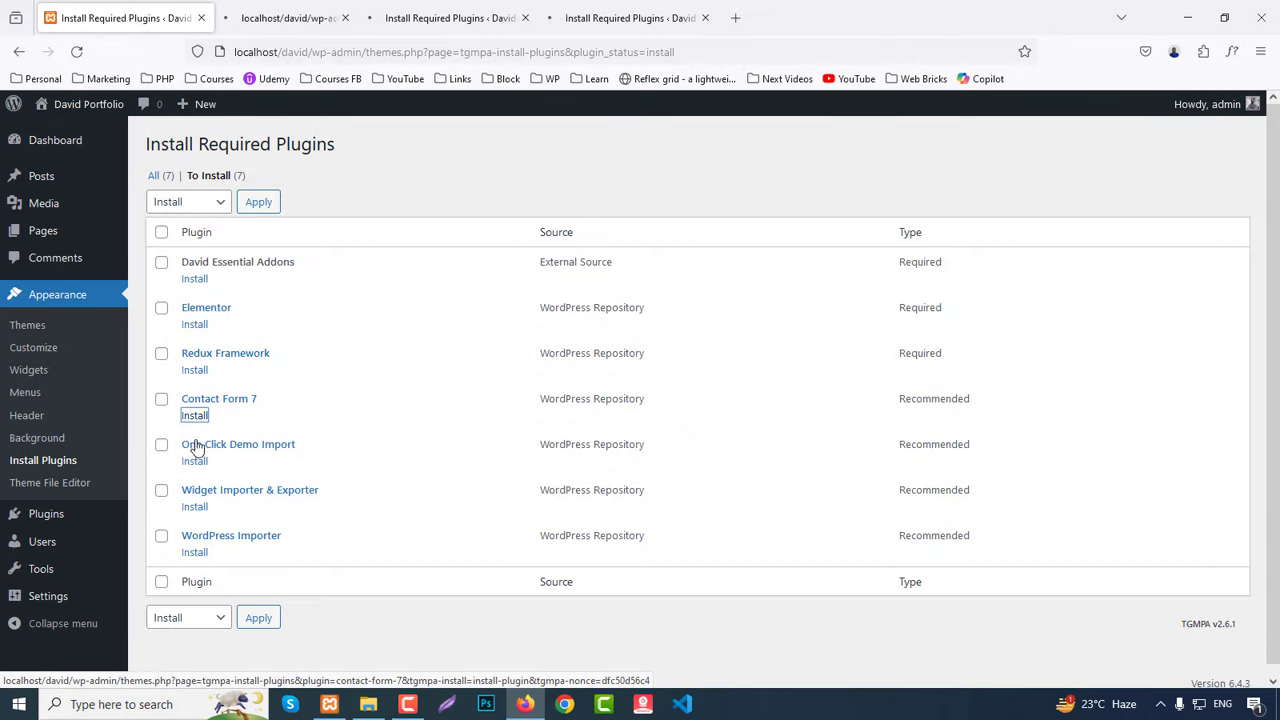
middle_click(194, 461)
middle_click(195, 507)
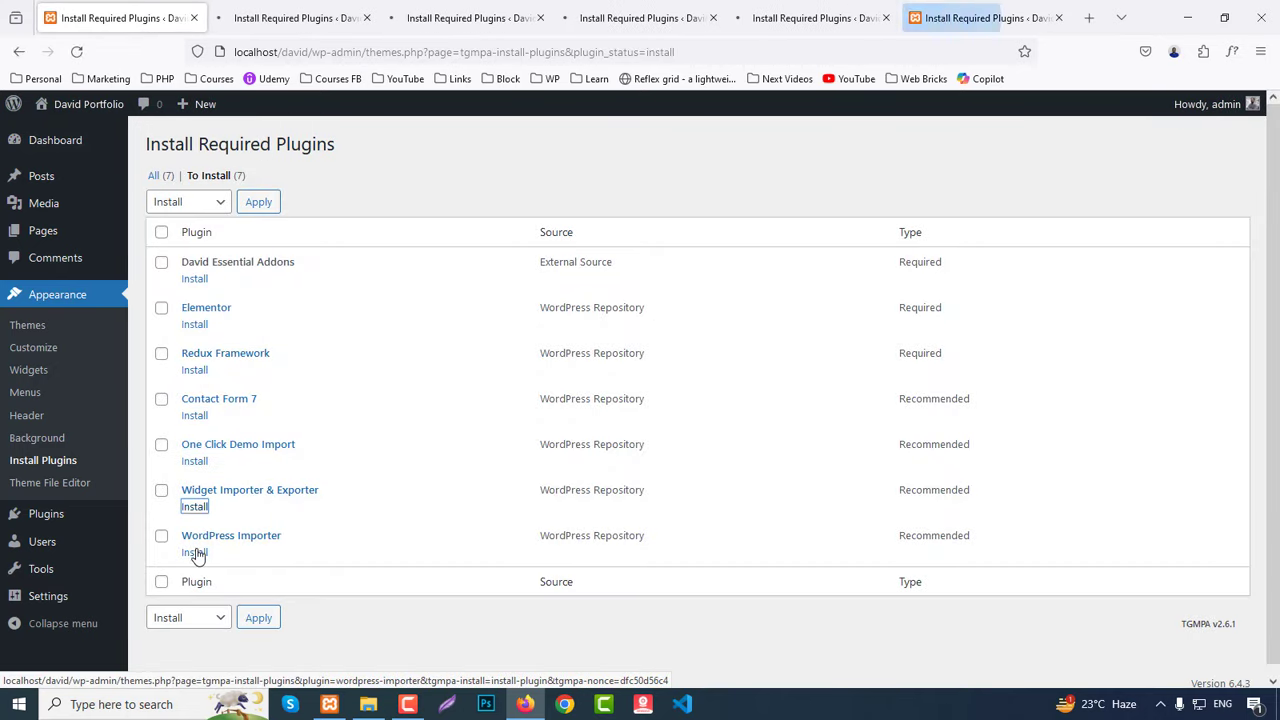
middle_click(194, 552)
Step: Check that the remaining plugin installations have finished and close their tabs, keeping only the required plugins list
click(977, 8)
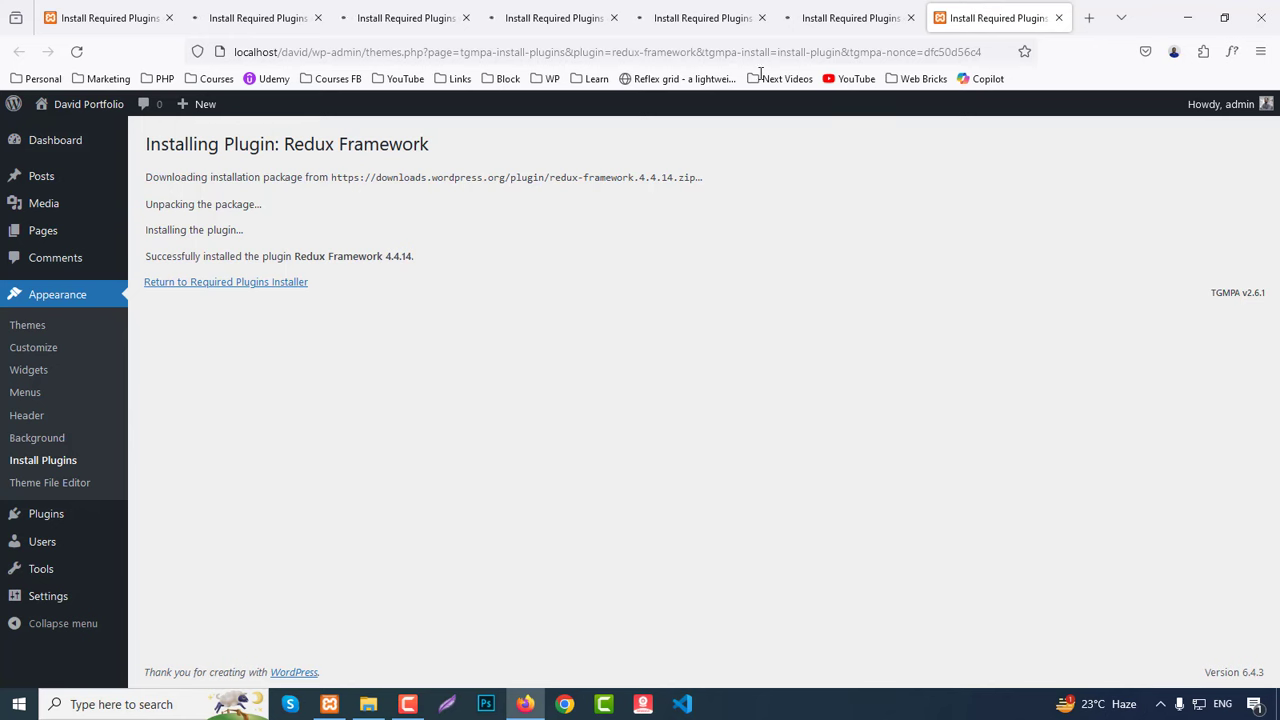
middle_click(966, 8)
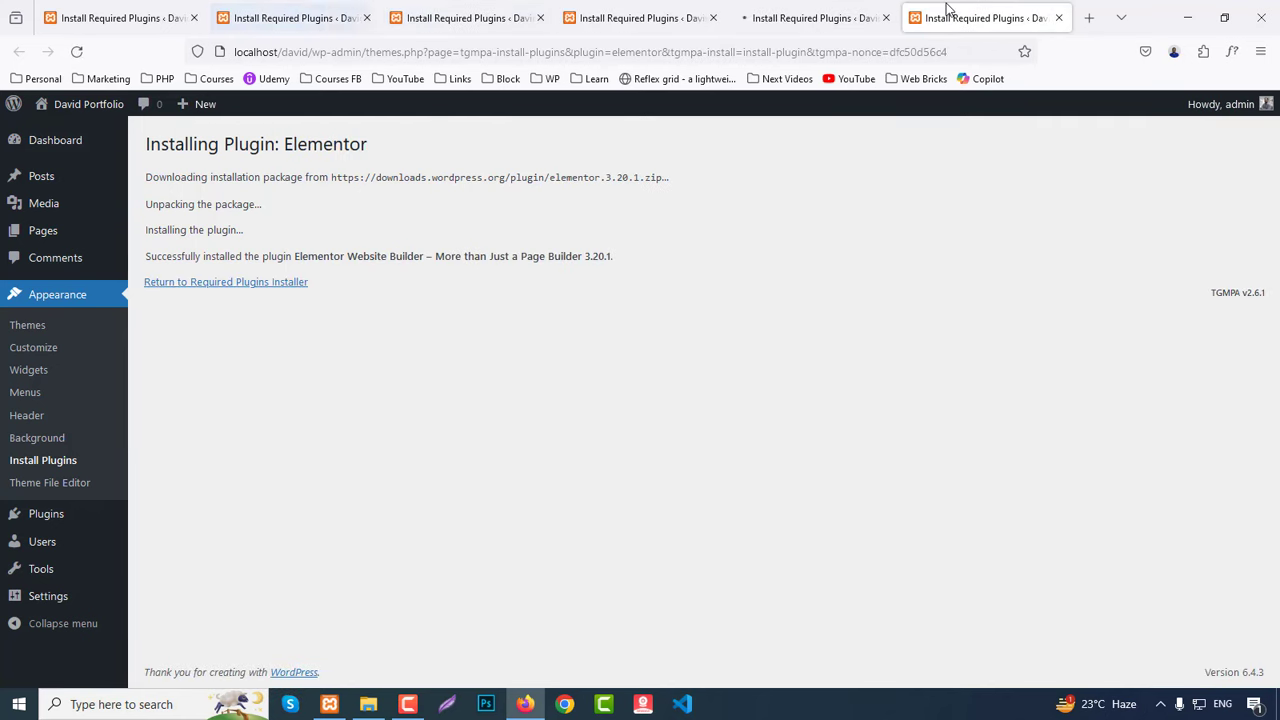
middle_click(950, 9)
middle_click(849, 9)
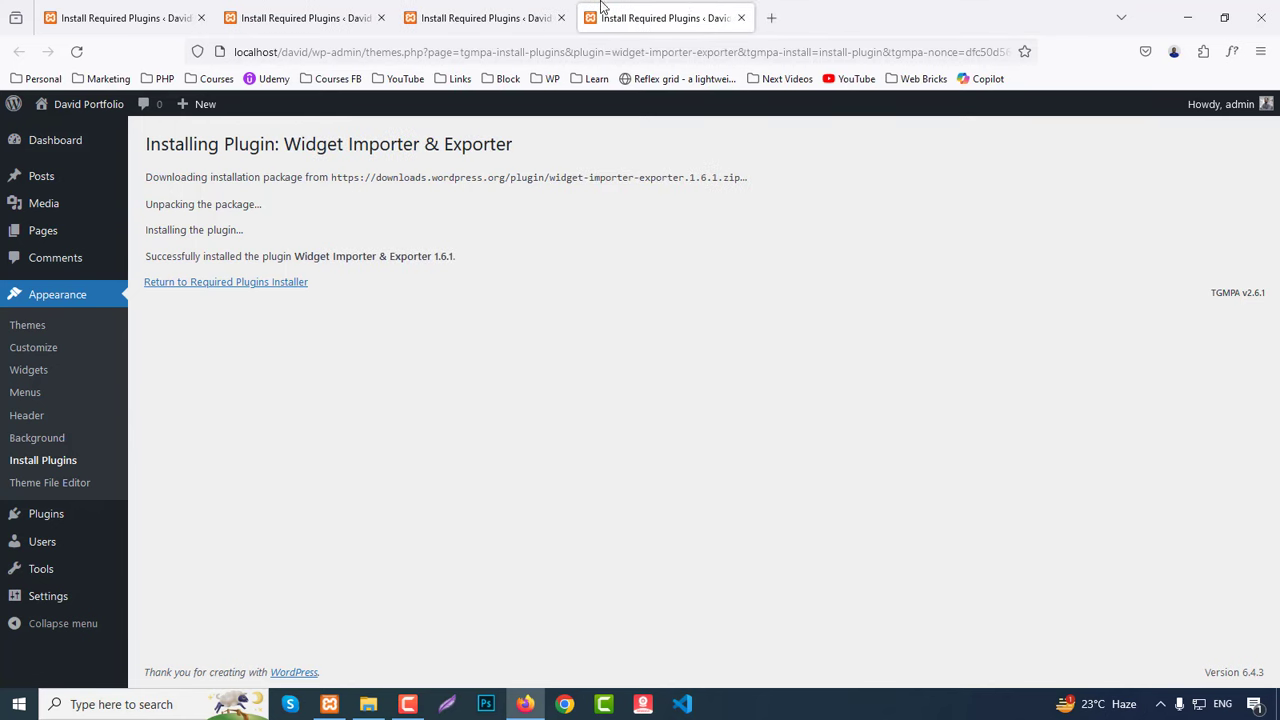
middle_click(603, 8)
middle_click(470, 8)
middle_click(314, 8)
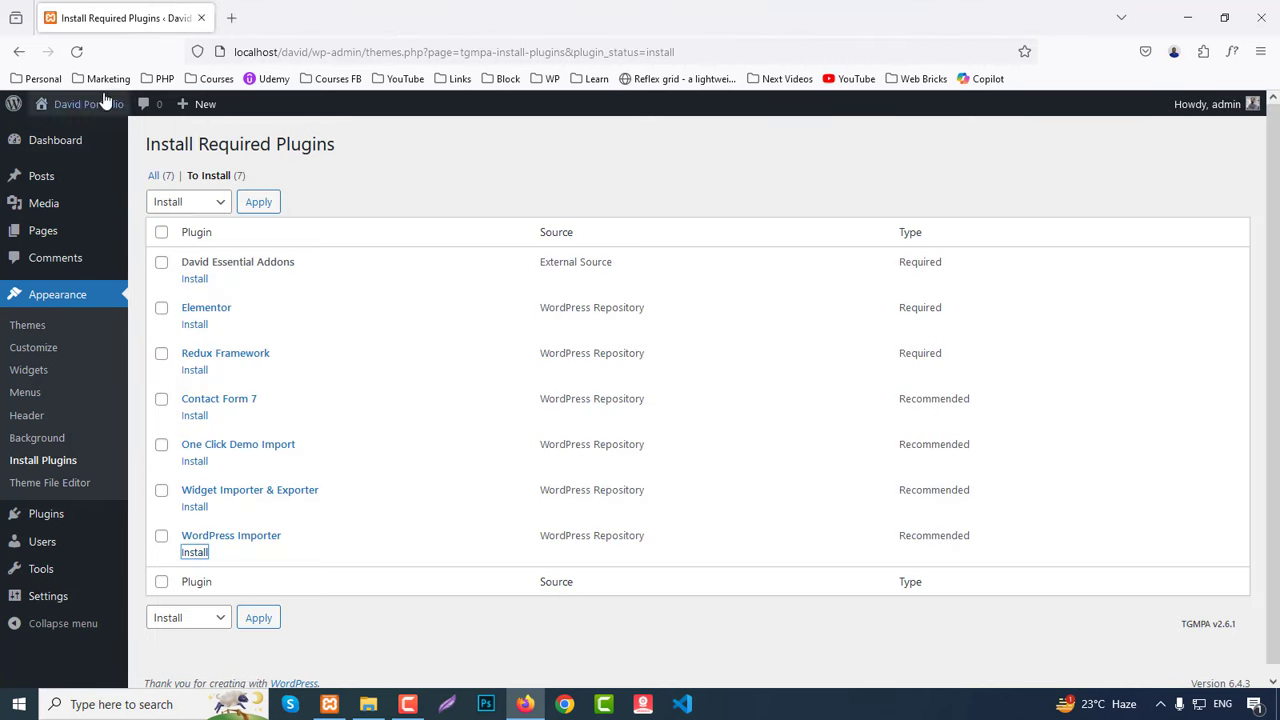
Step: Refresh the required plugins list and bulk activate all seven plugins
click(84, 54)
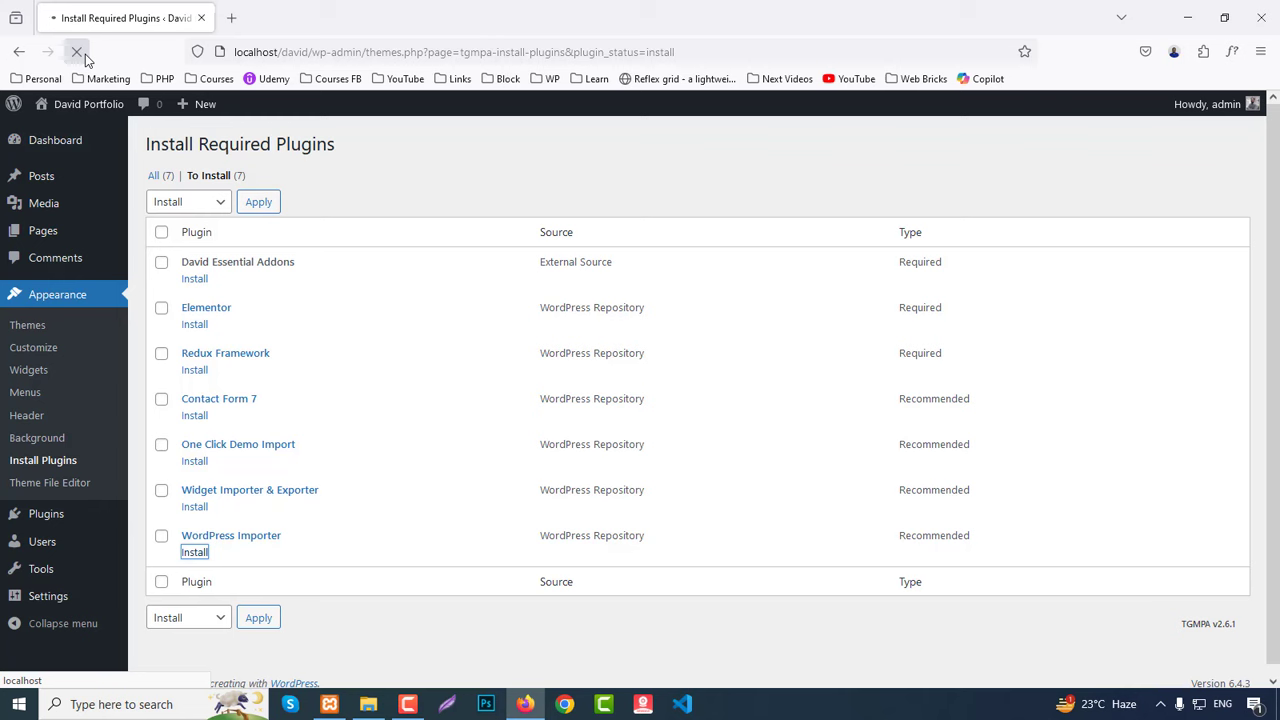
click(162, 233)
click(195, 206)
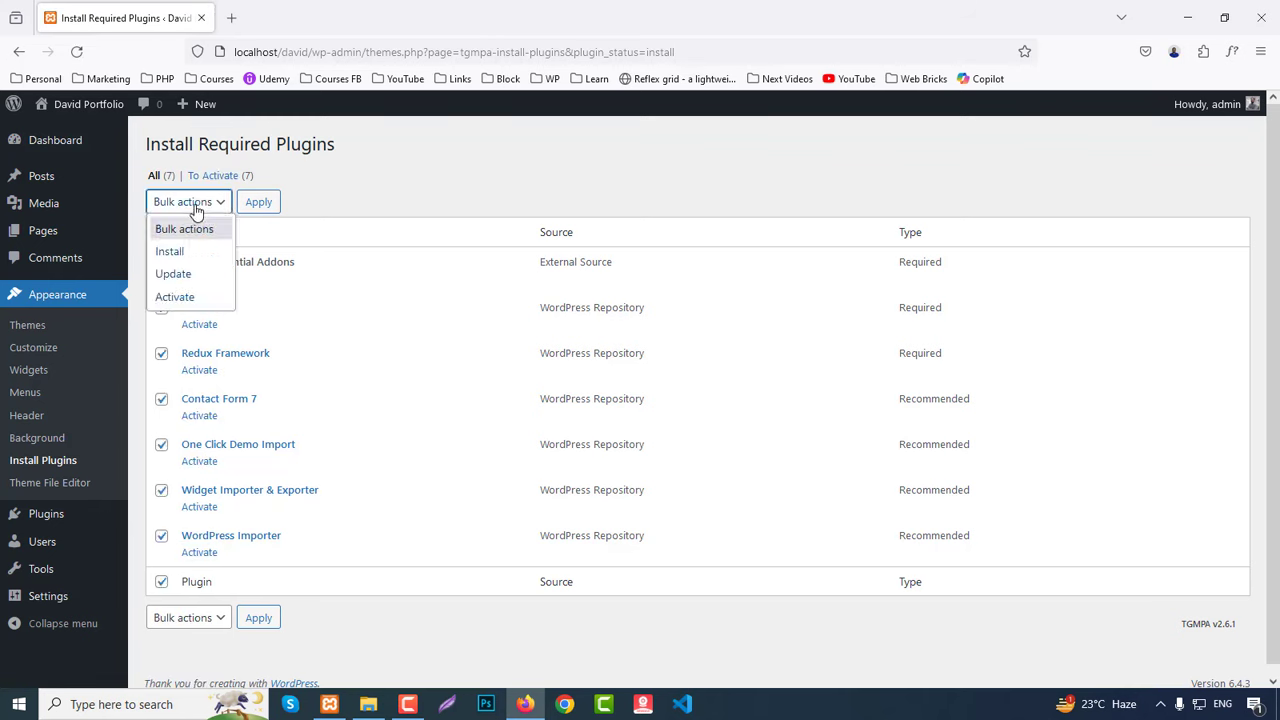
click(177, 297)
click(262, 204)
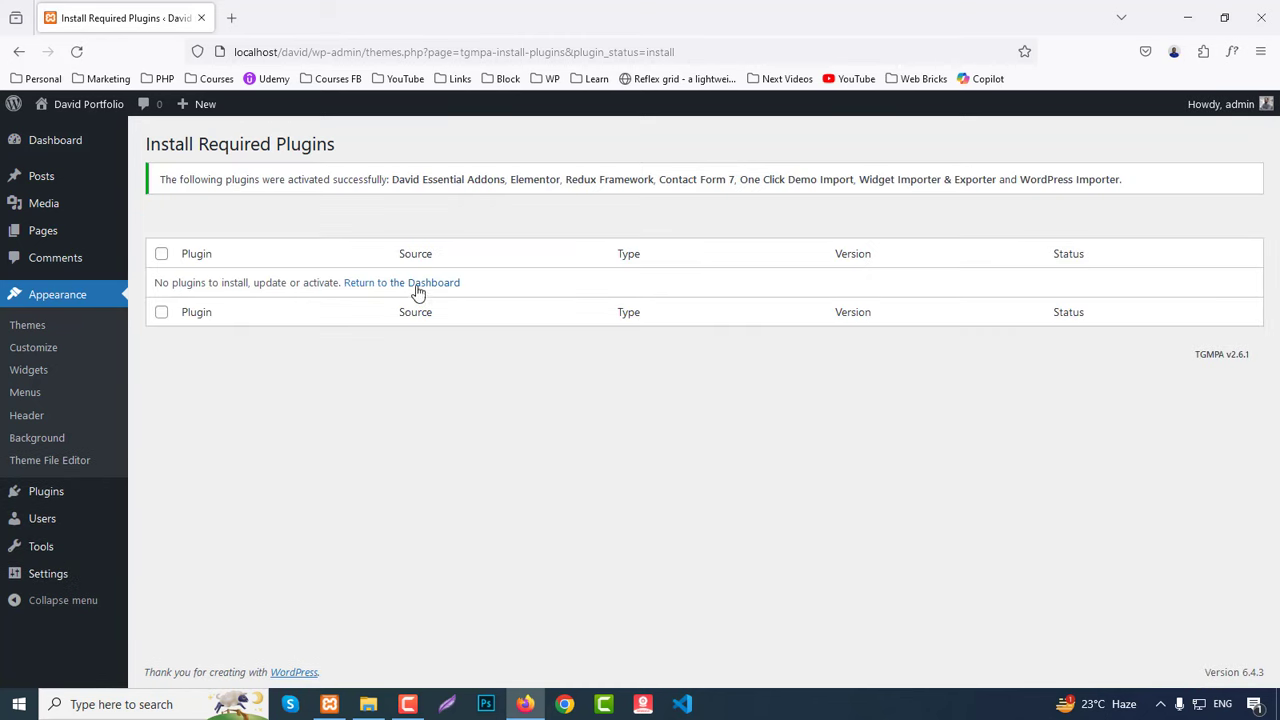
Step: Import the David Portfolio Theme demo data with One Click Demo Import, without adding the recommended extra plugins
click(53, 150)
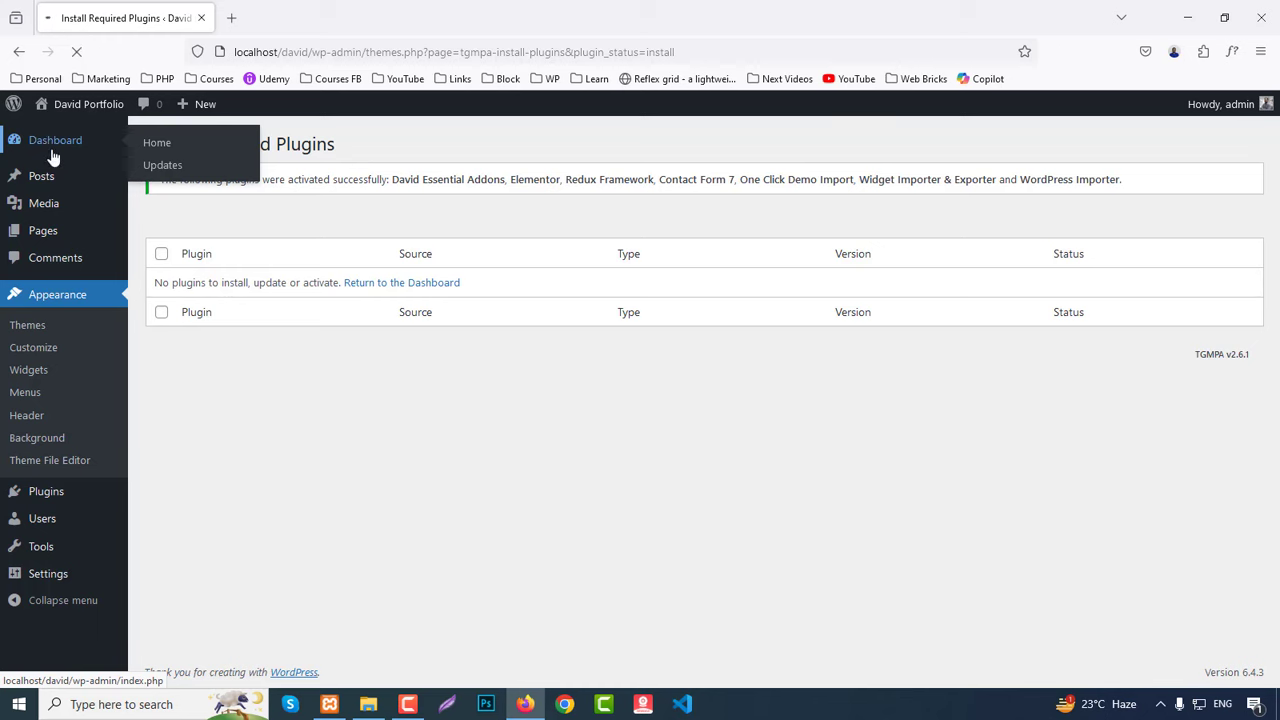
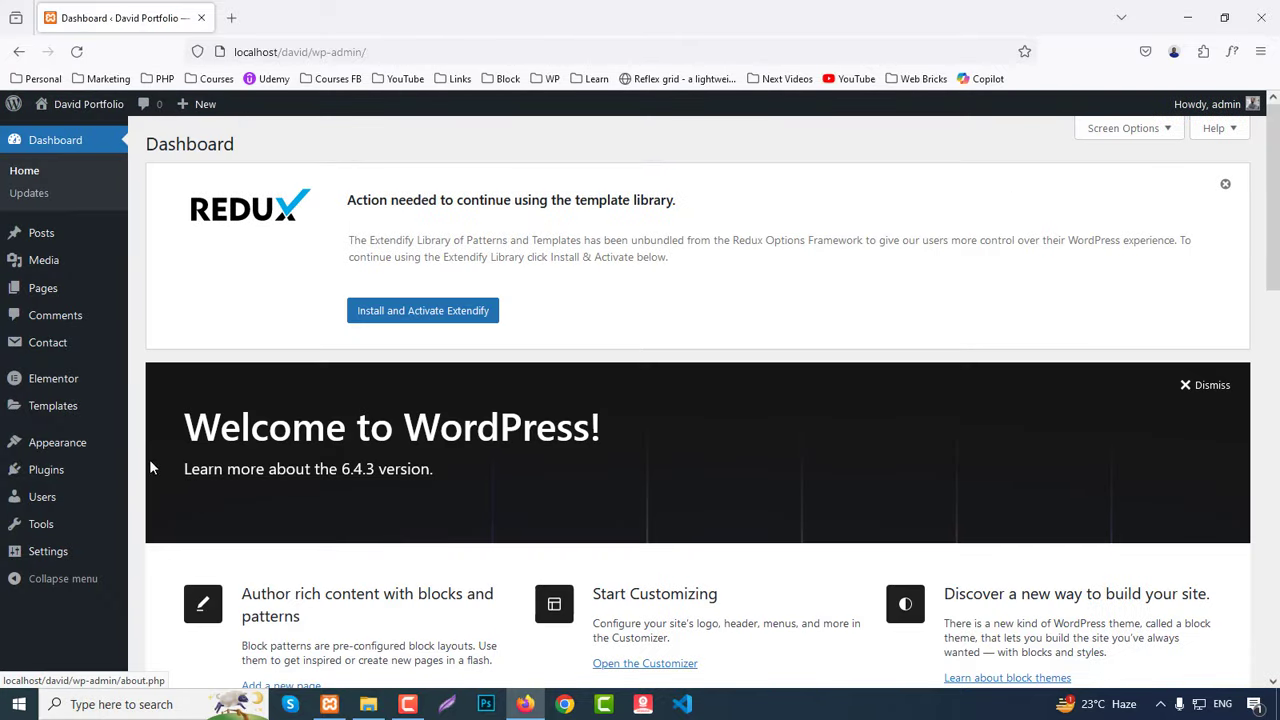
mouse_move(85, 450)
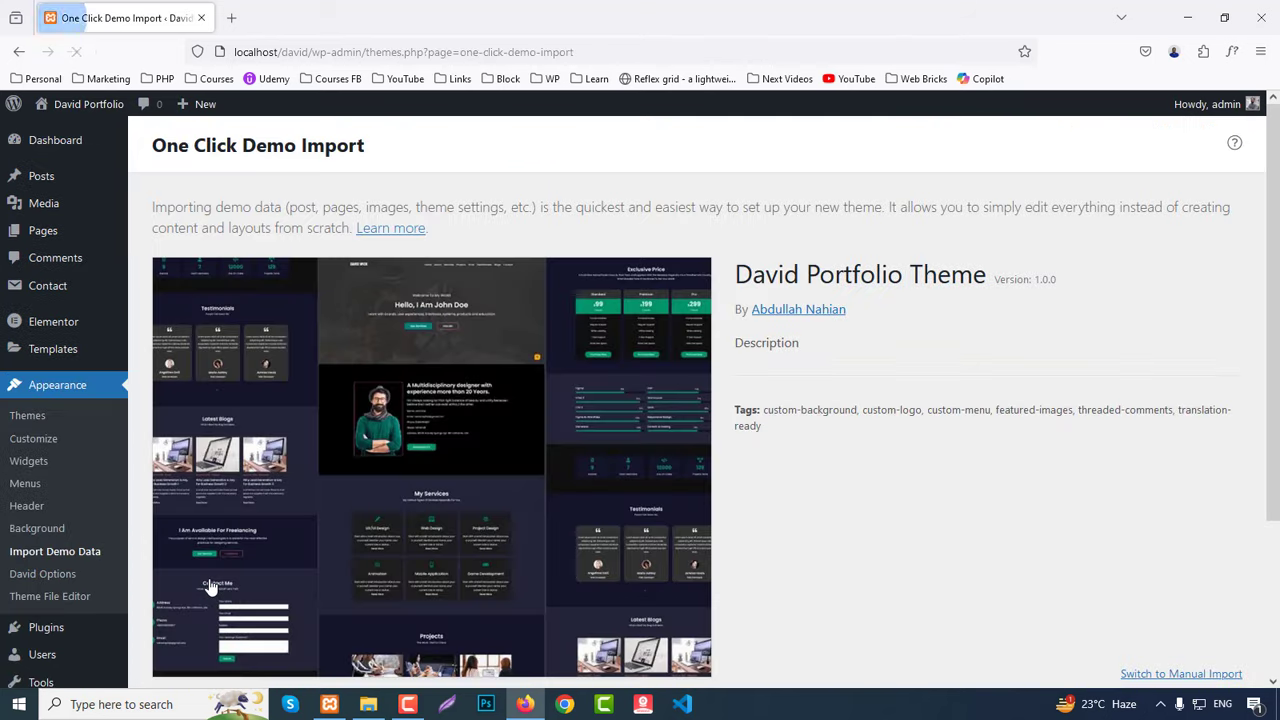
scroll(550, 426, down, 3)
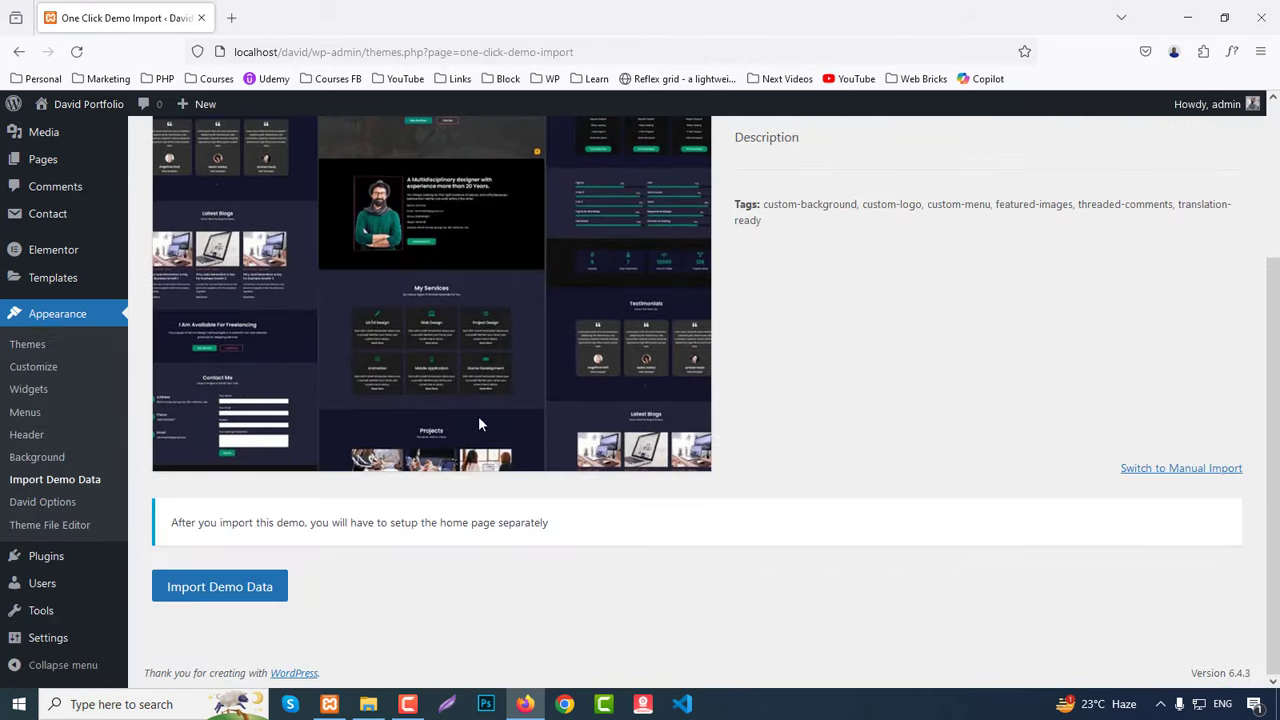
click(226, 598)
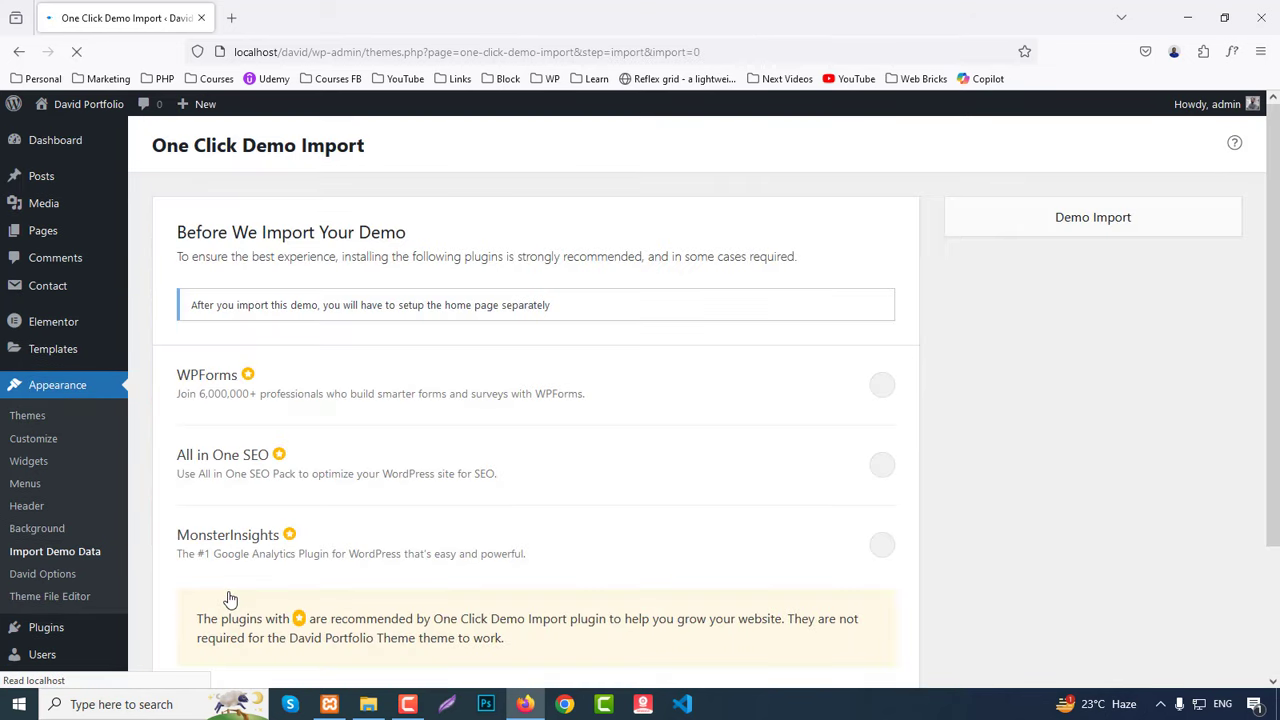
scroll(689, 514, down, 3)
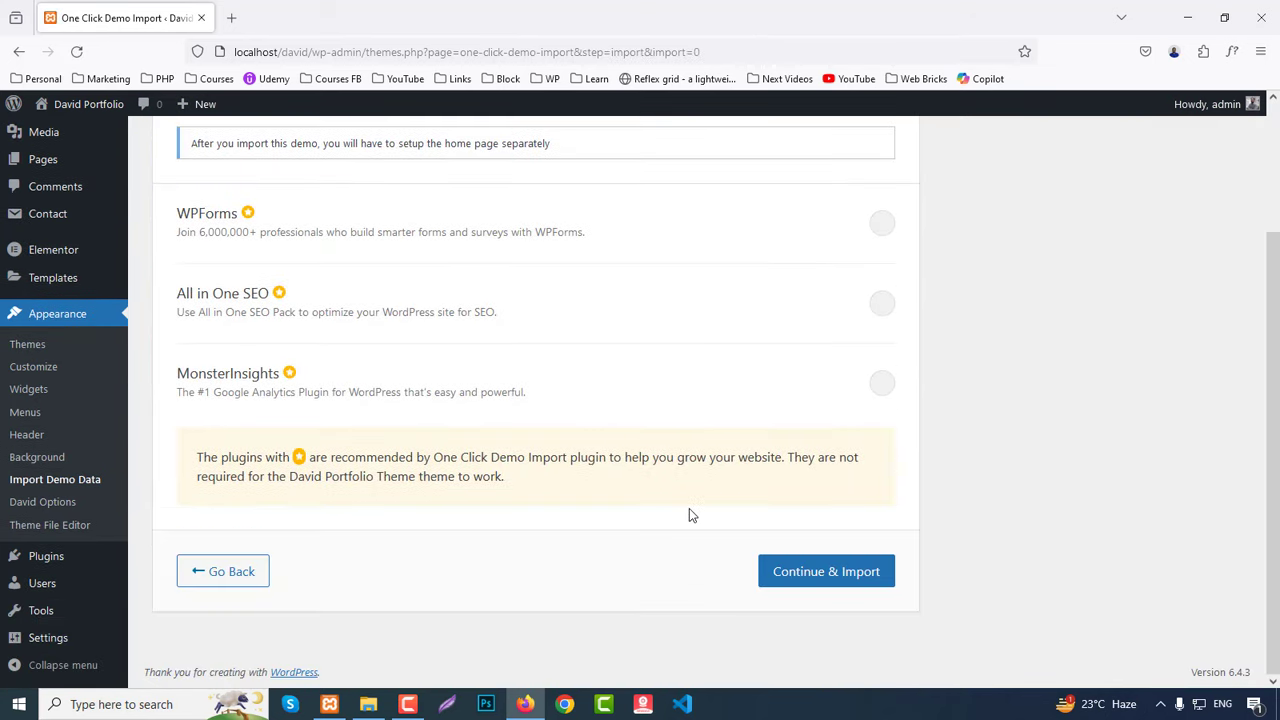
click(824, 584)
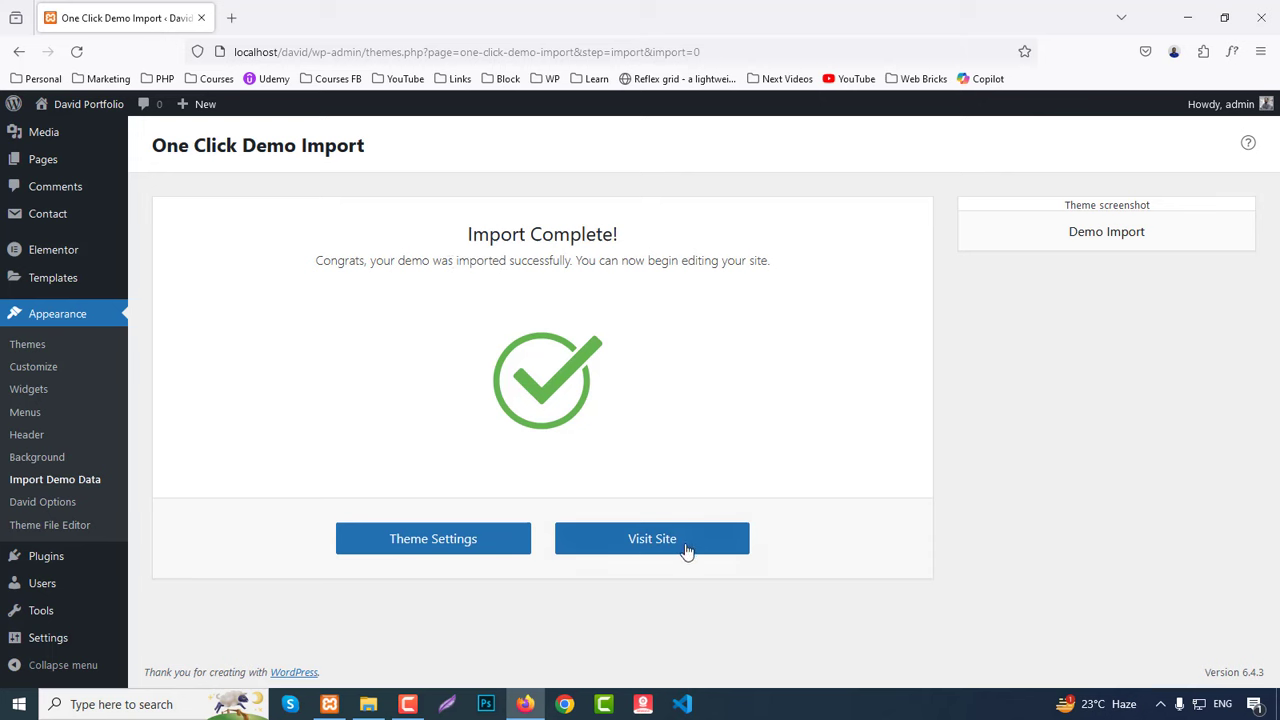
Step: Visit the imported site and examine the homepage from the hero section down to the skills and counters
click(636, 550)
click(311, 12)
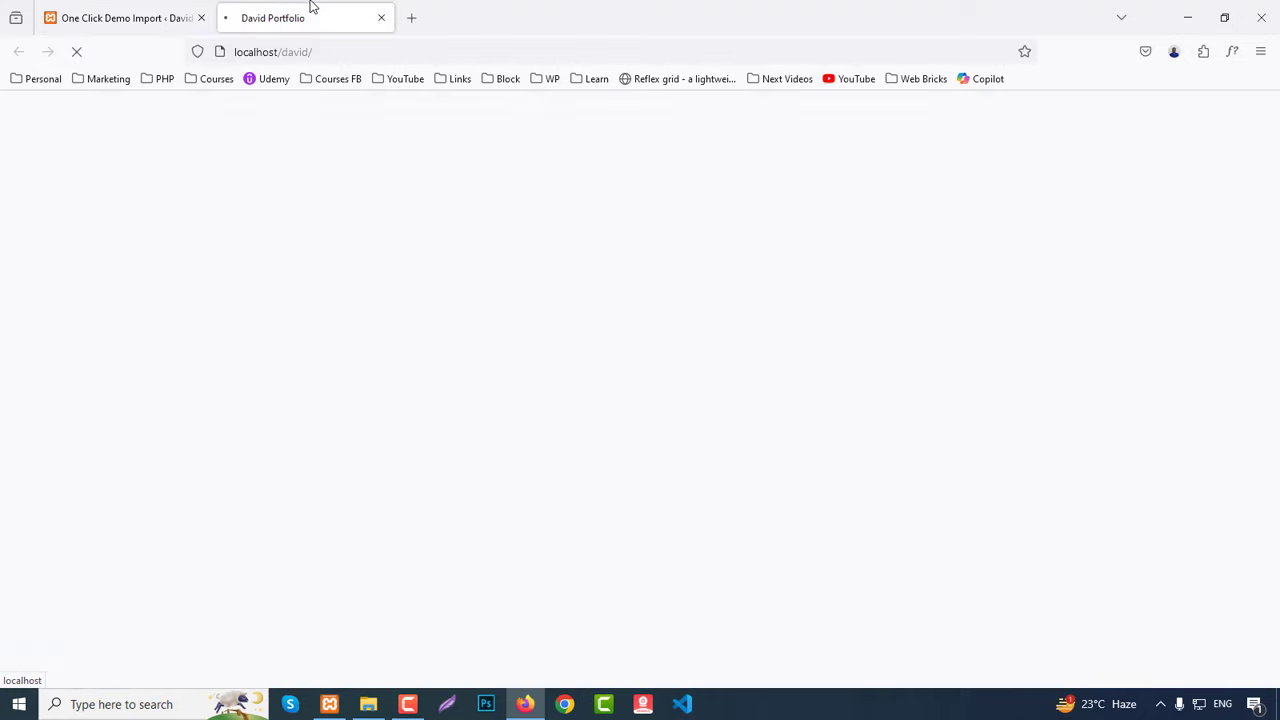
scroll(1022, 360, down, 5)
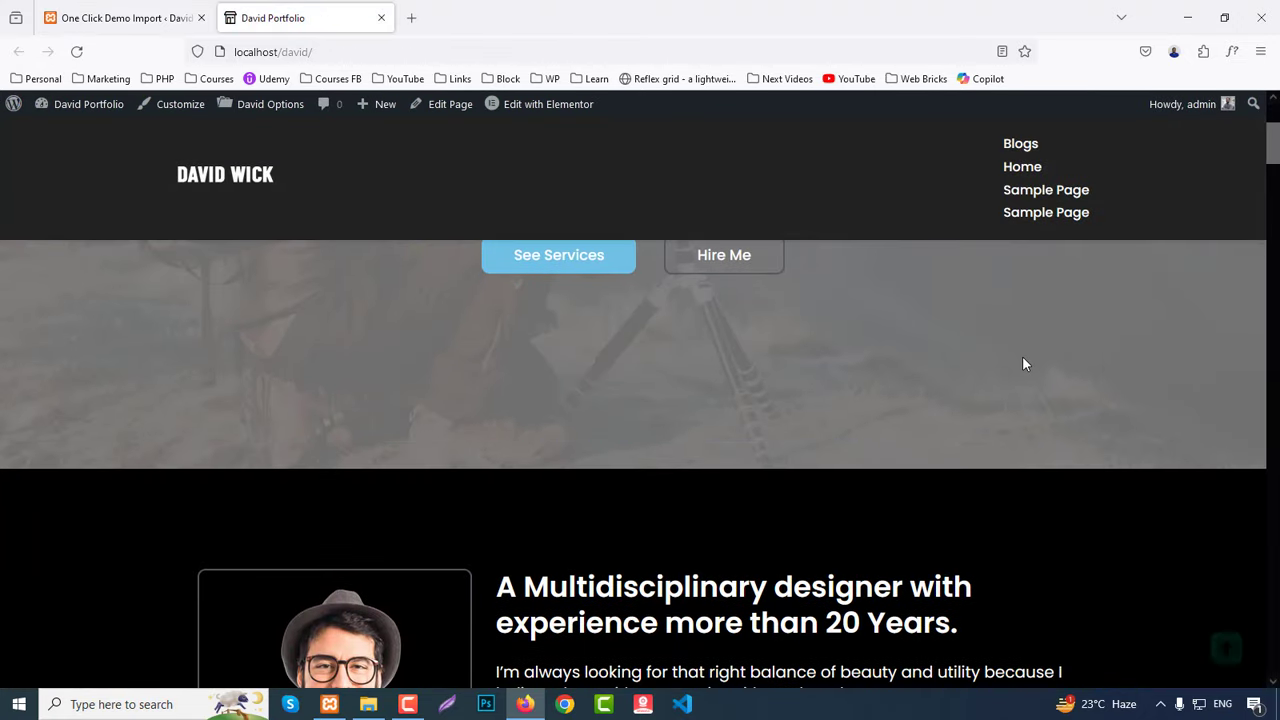
scroll(1022, 363, down, 15)
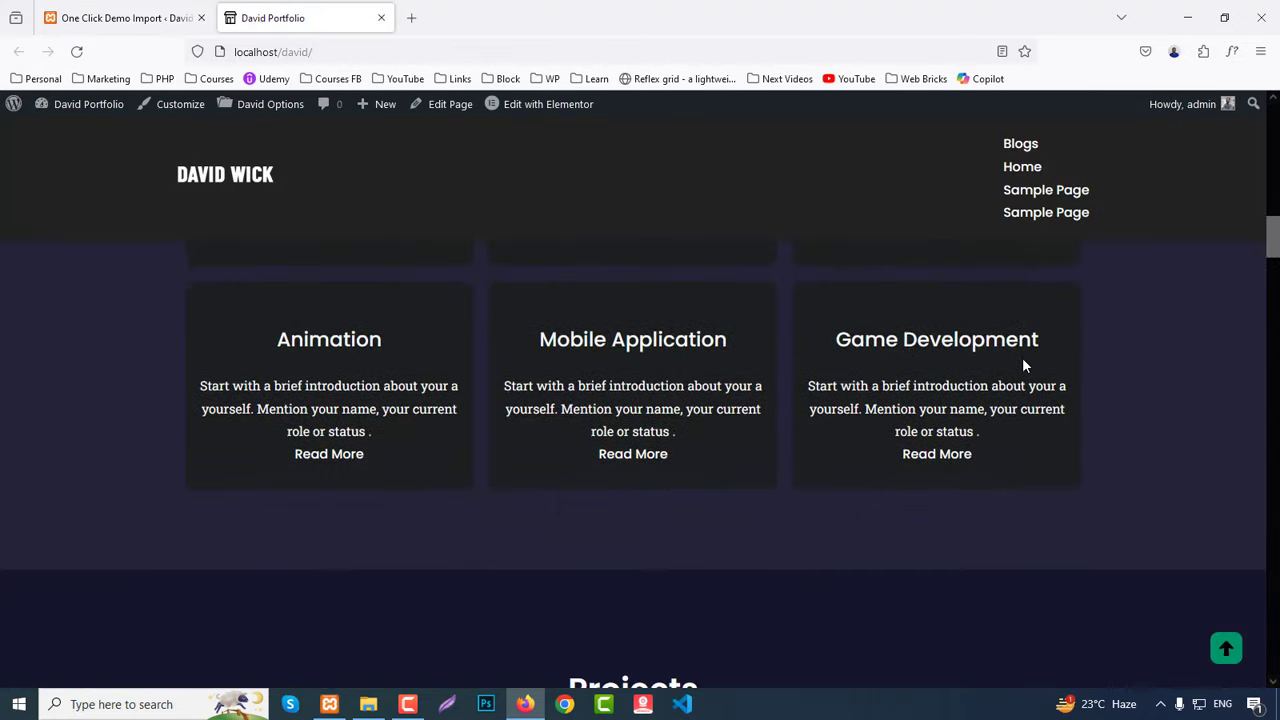
scroll(1021, 380, down, 15)
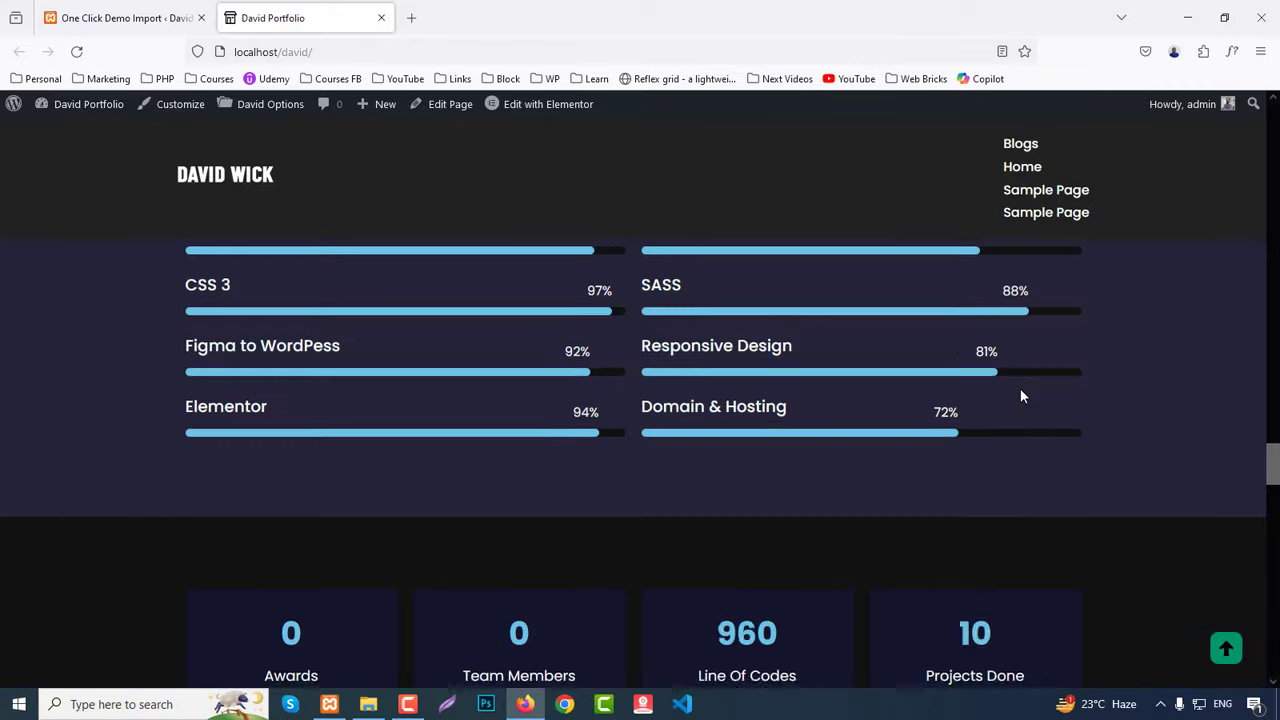
scroll(947, 400, up, 20)
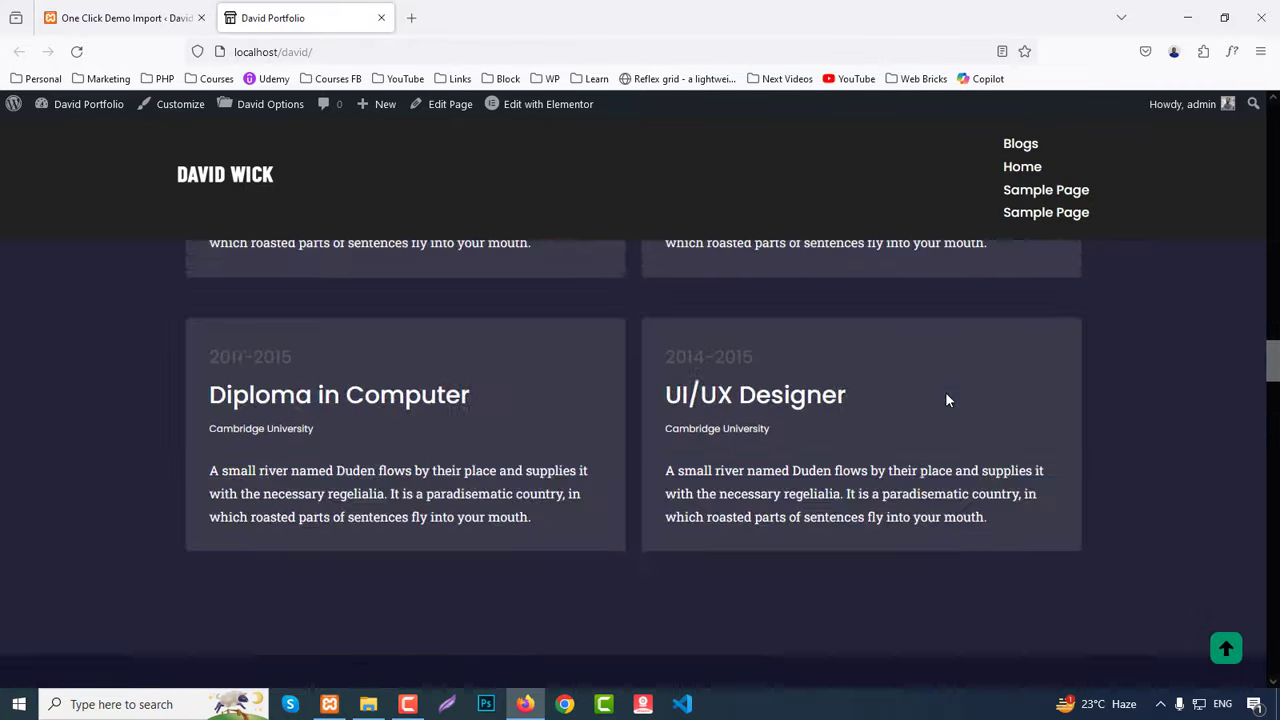
scroll(946, 393, up, 10)
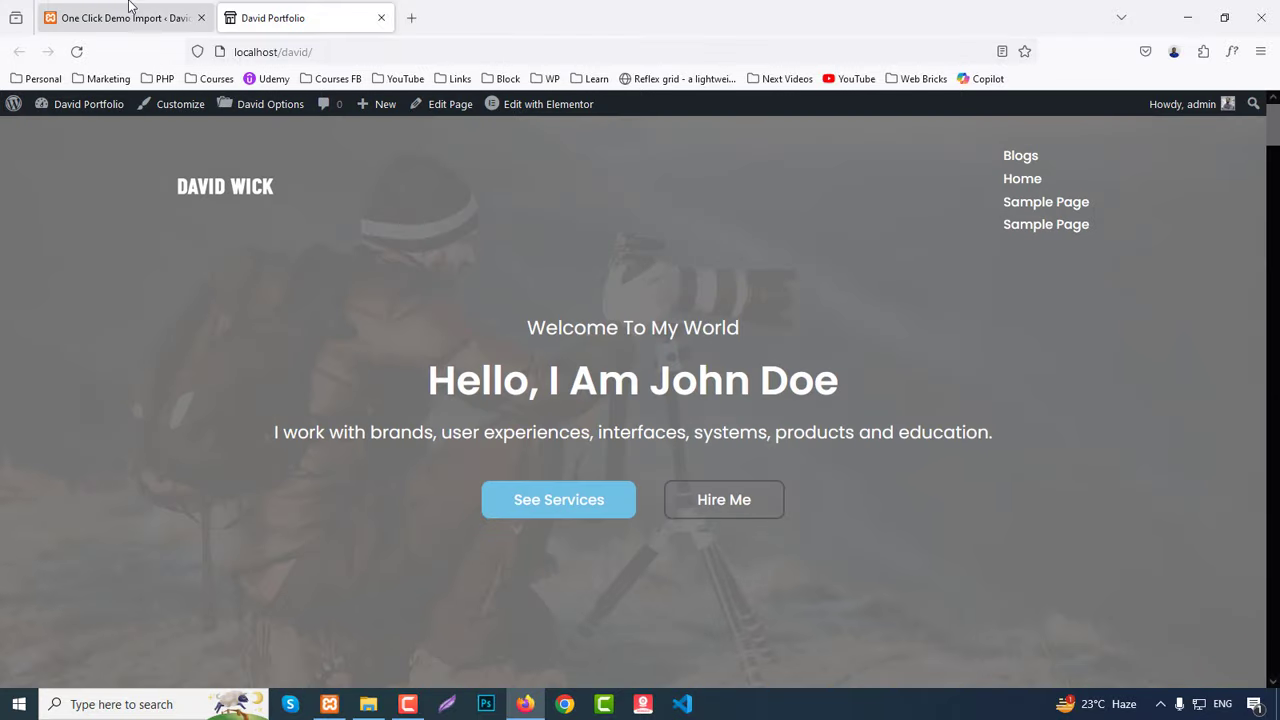
Step: Assign Menu 1 to the Primary and Mobile Menu display locations, save the menu and reload the site
click(153, 5)
click(32, 415)
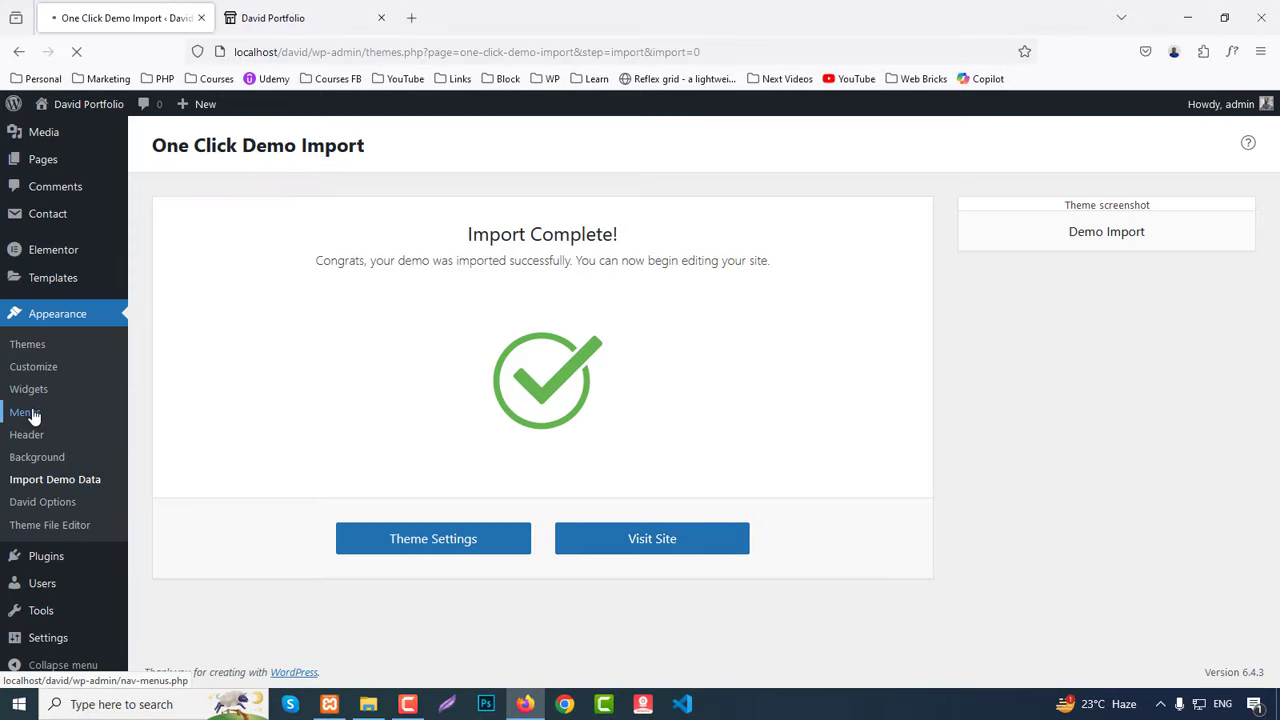
scroll(563, 406, down, 3)
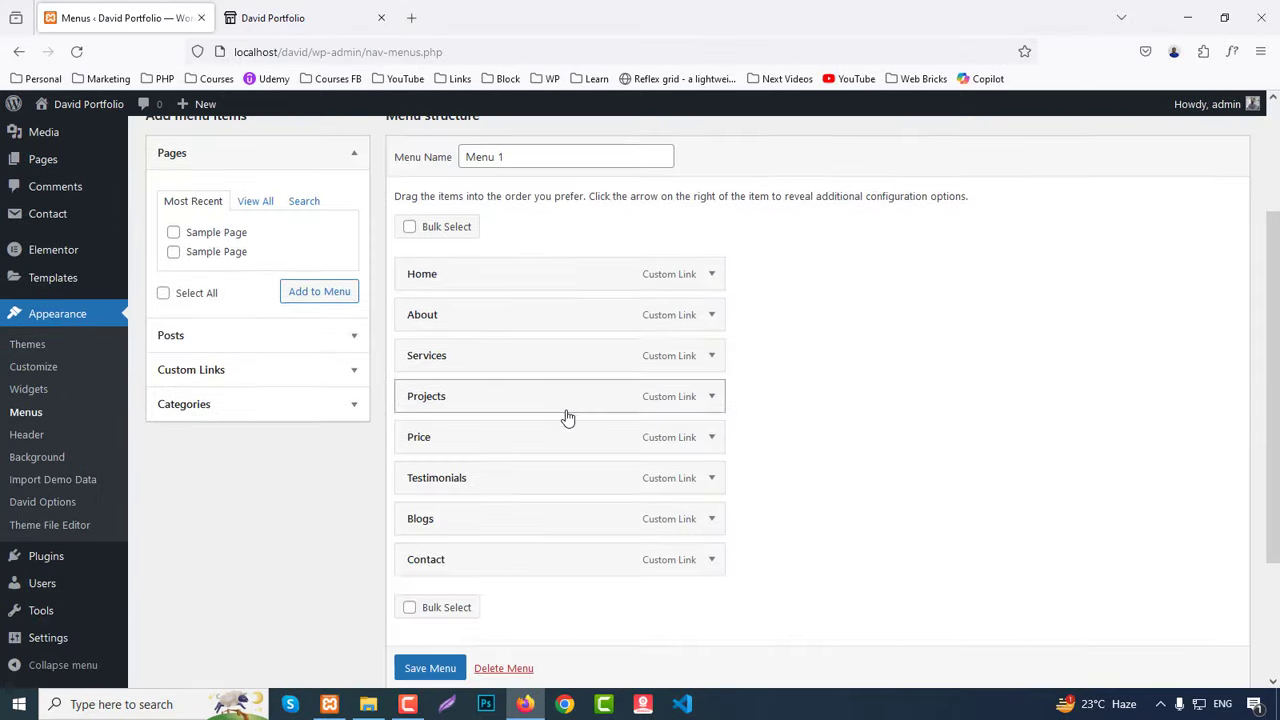
scroll(511, 412, up, 3)
scroll(554, 437, down, 3)
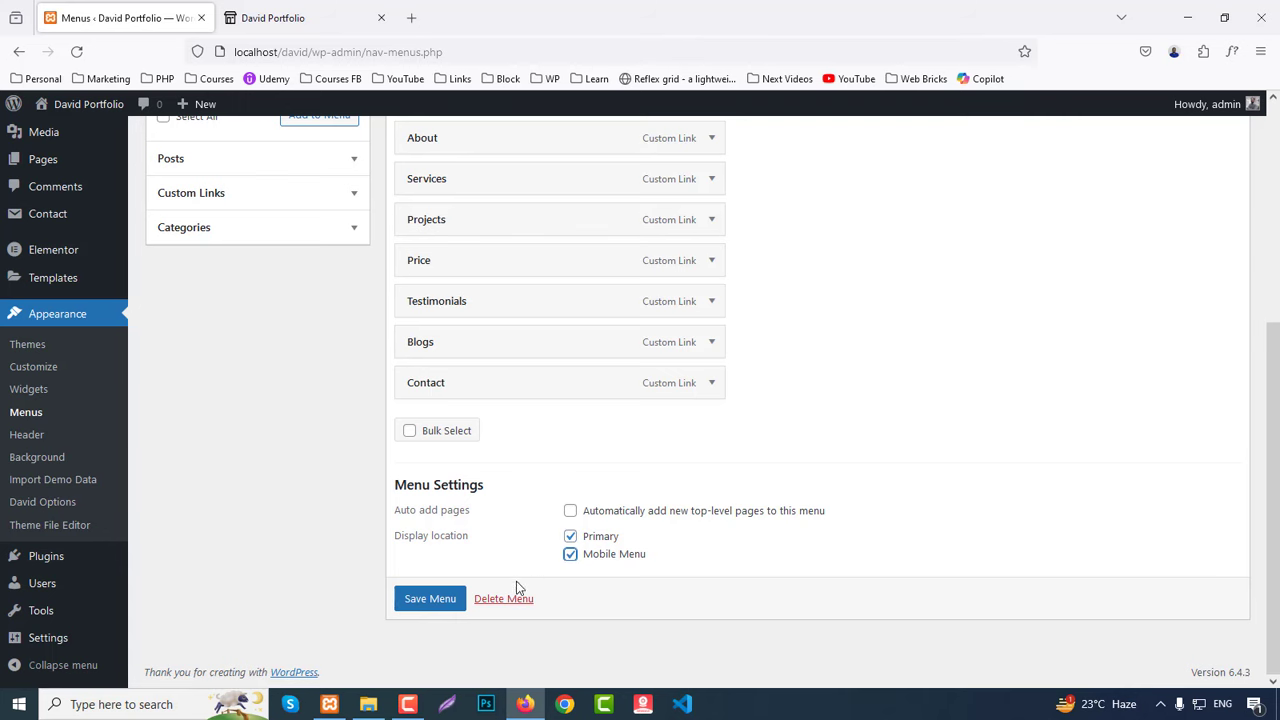
click(425, 600)
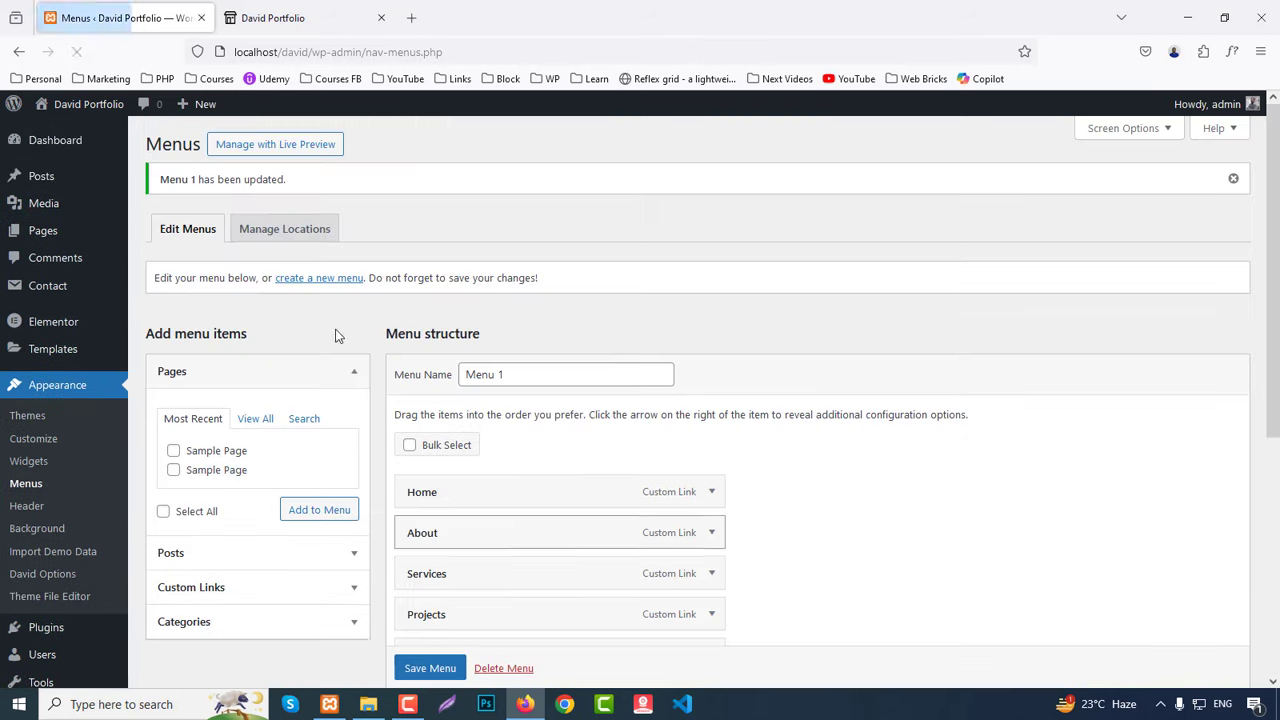
click(293, 10)
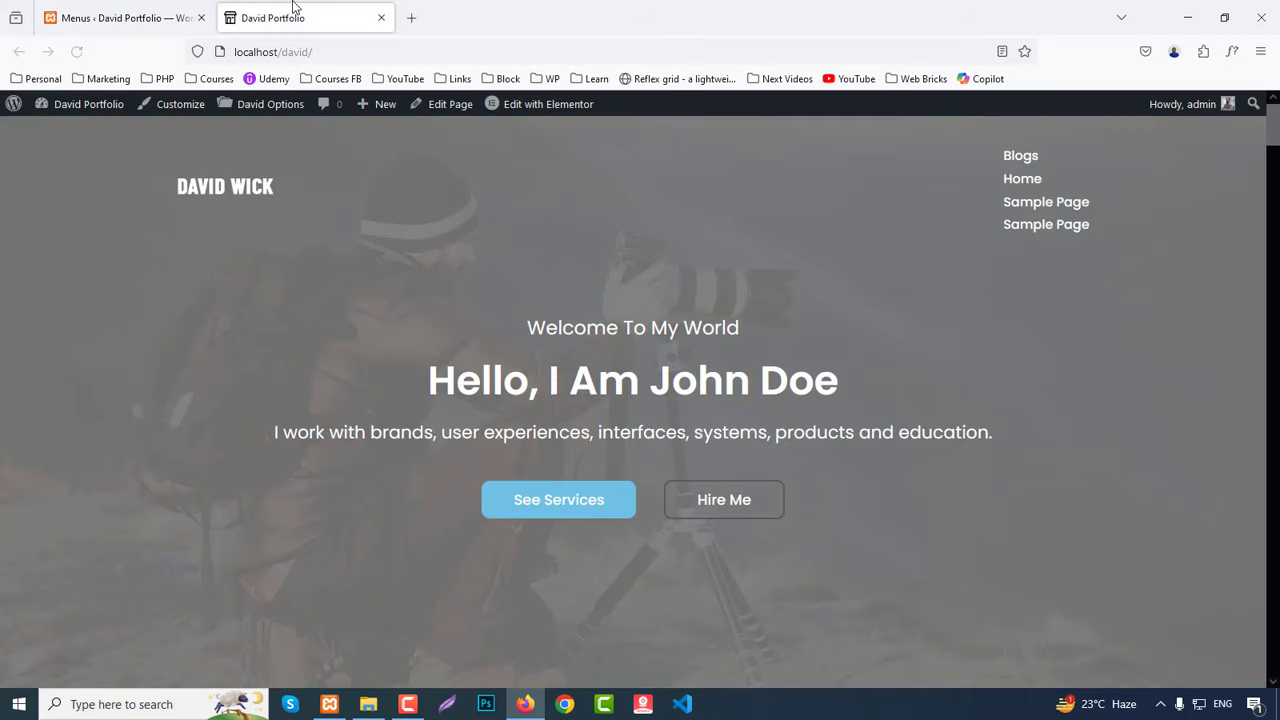
click(76, 51)
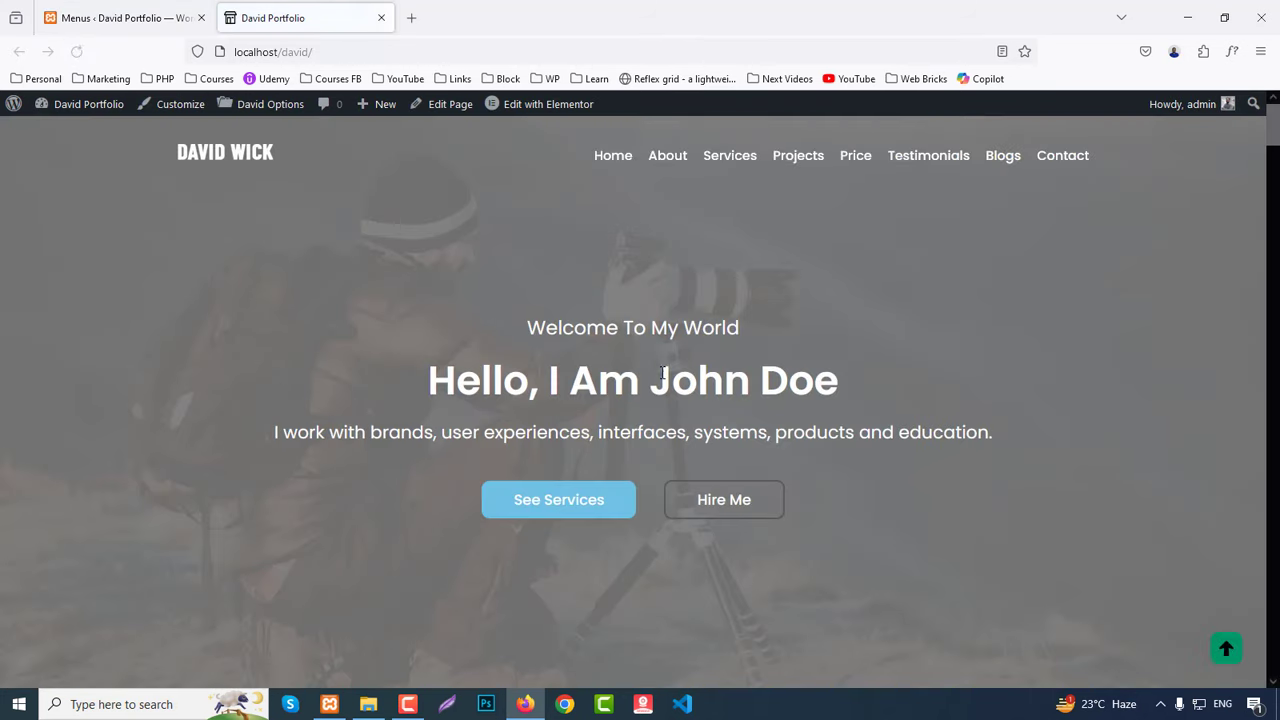
Step: Set Load Font Awesome 4 Support to Yes in Elementor's advanced settings and save the changes
click(172, 8)
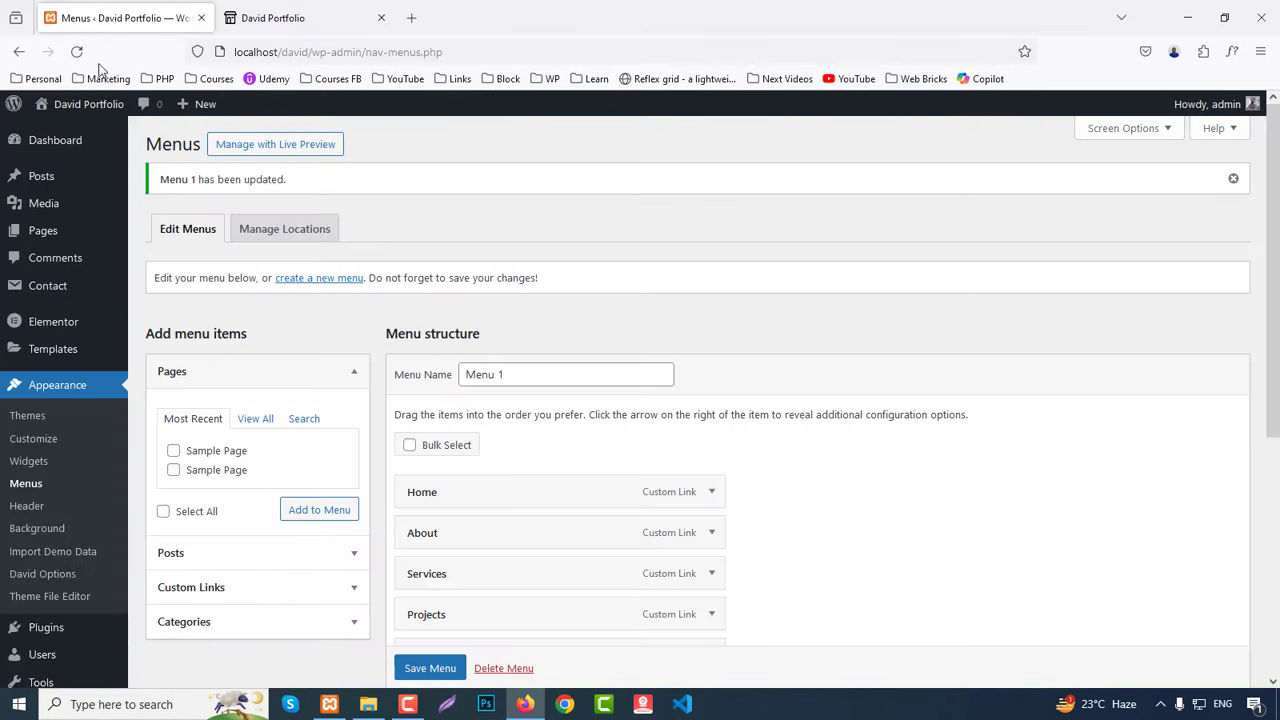
mouse_move(72, 325)
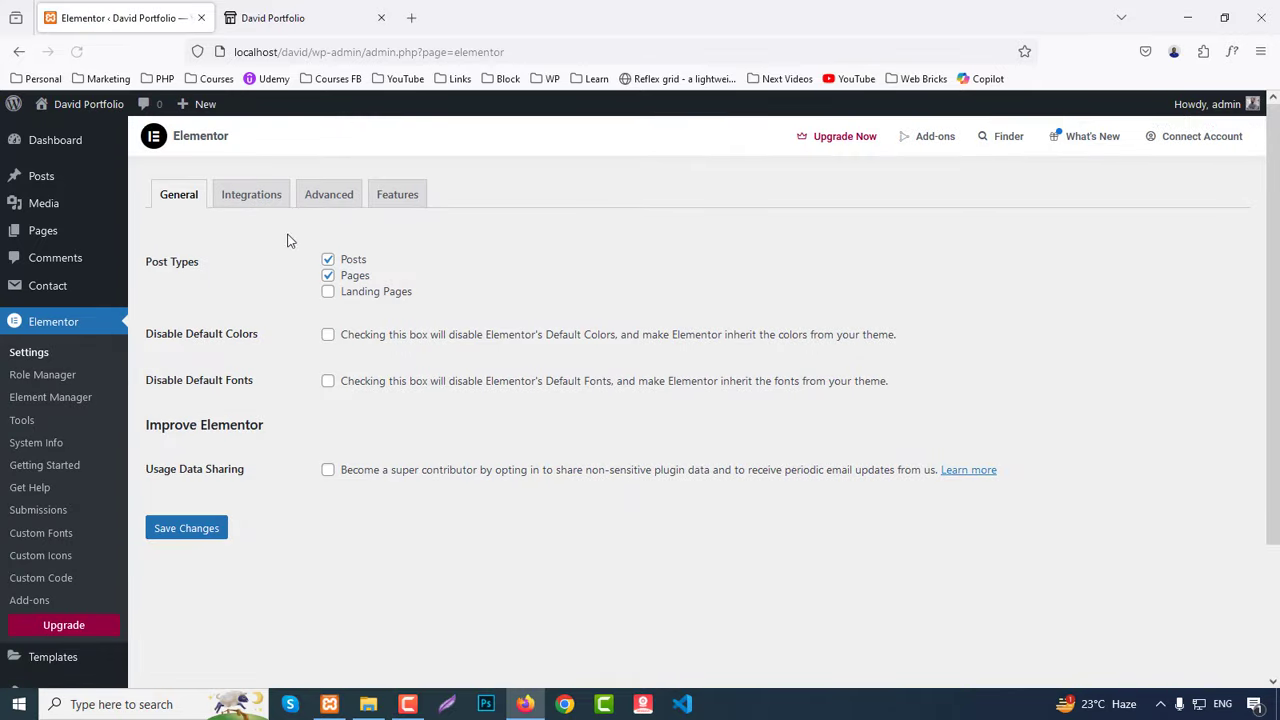
click(345, 200)
scroll(443, 363, down, 2)
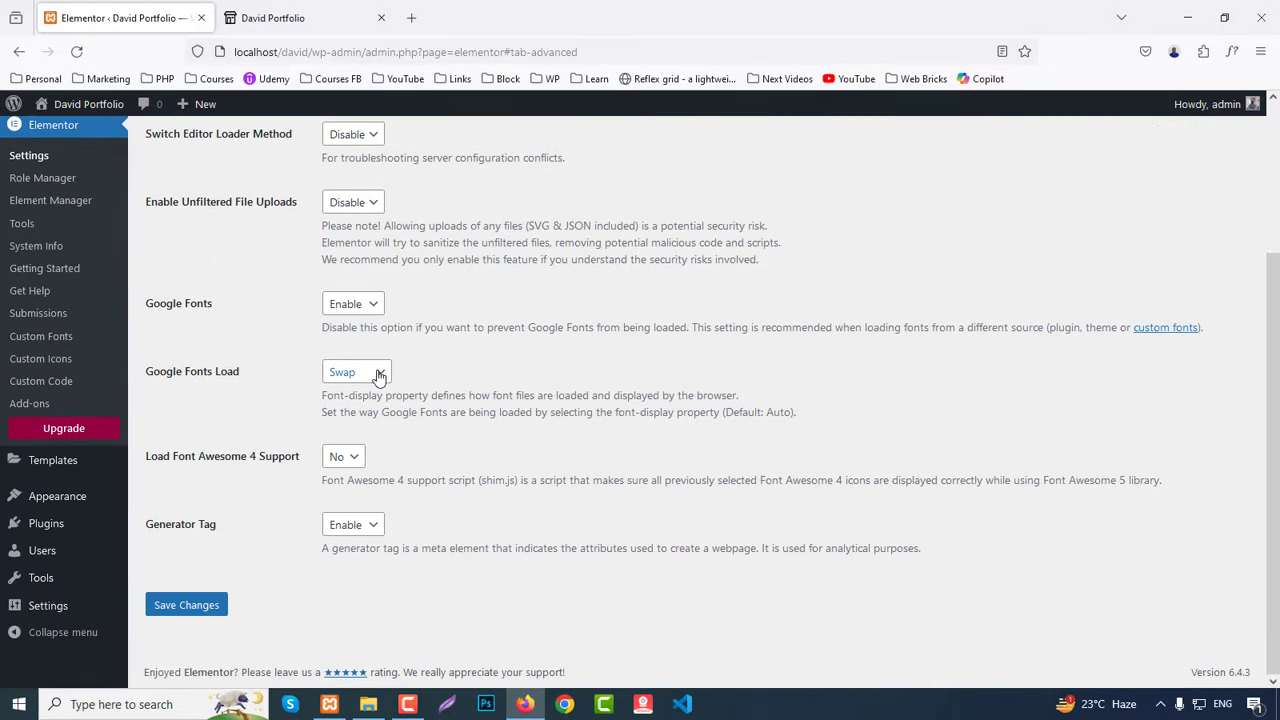
click(340, 457)
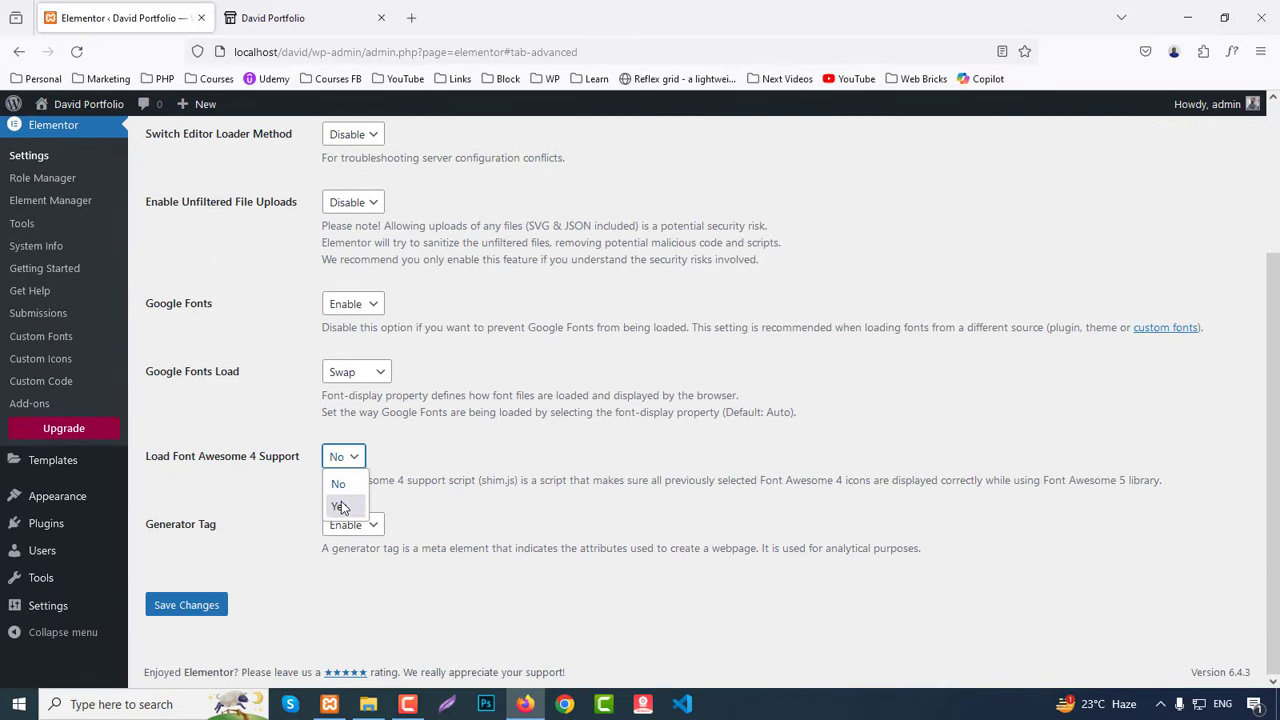
click(340, 499)
click(200, 607)
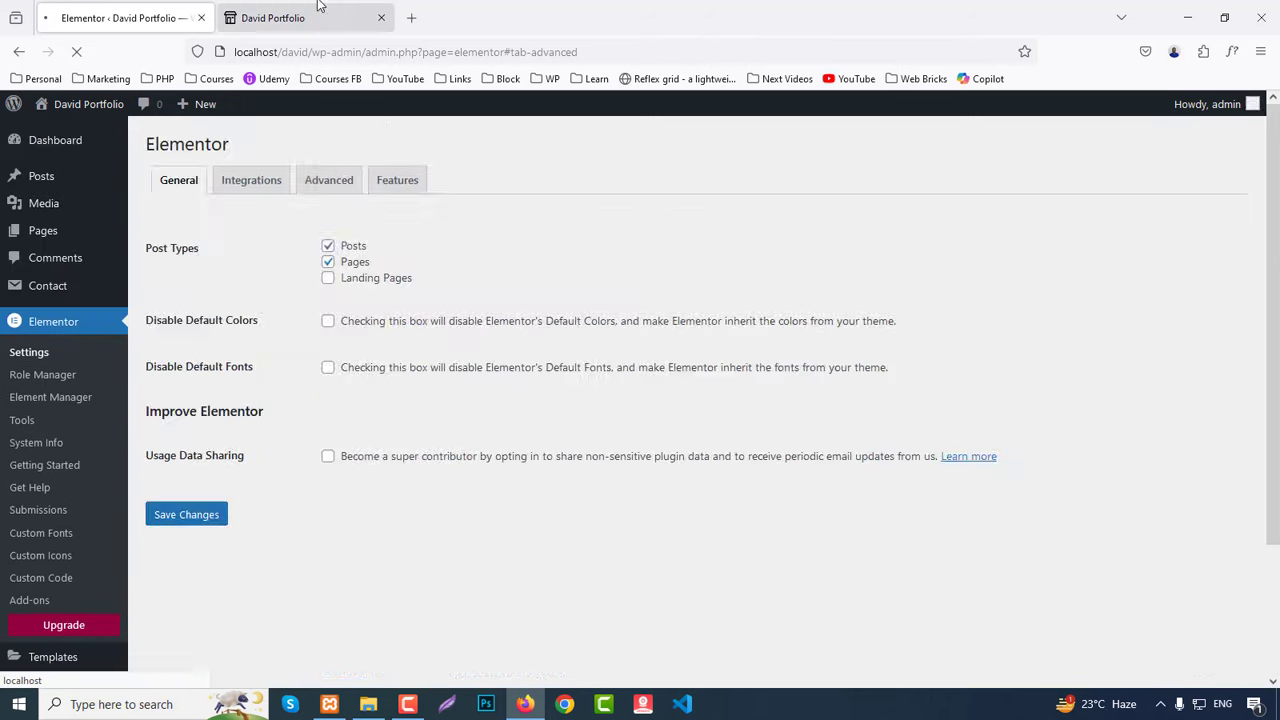
Step: Reload the site and examine the homepage's services, education, skills and testimonials sections
click(335, 14)
key(F5)
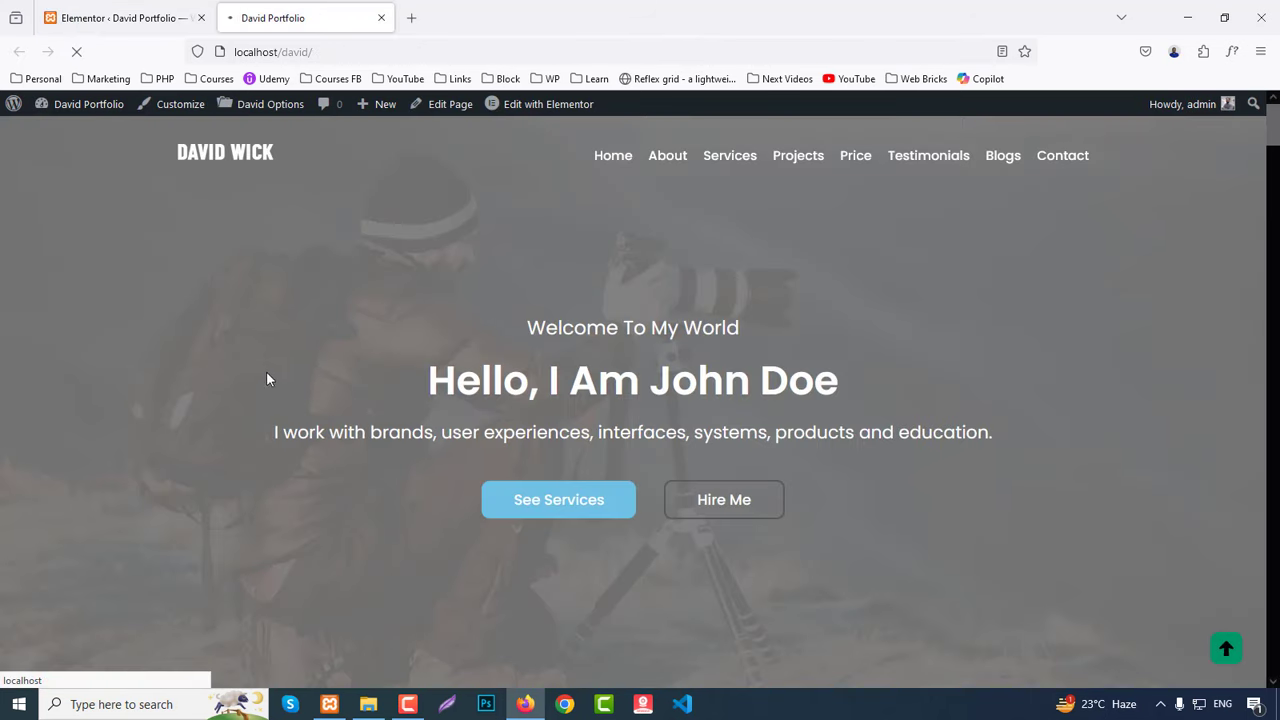
scroll(117, 357, down, 10)
scroll(117, 357, down, 4)
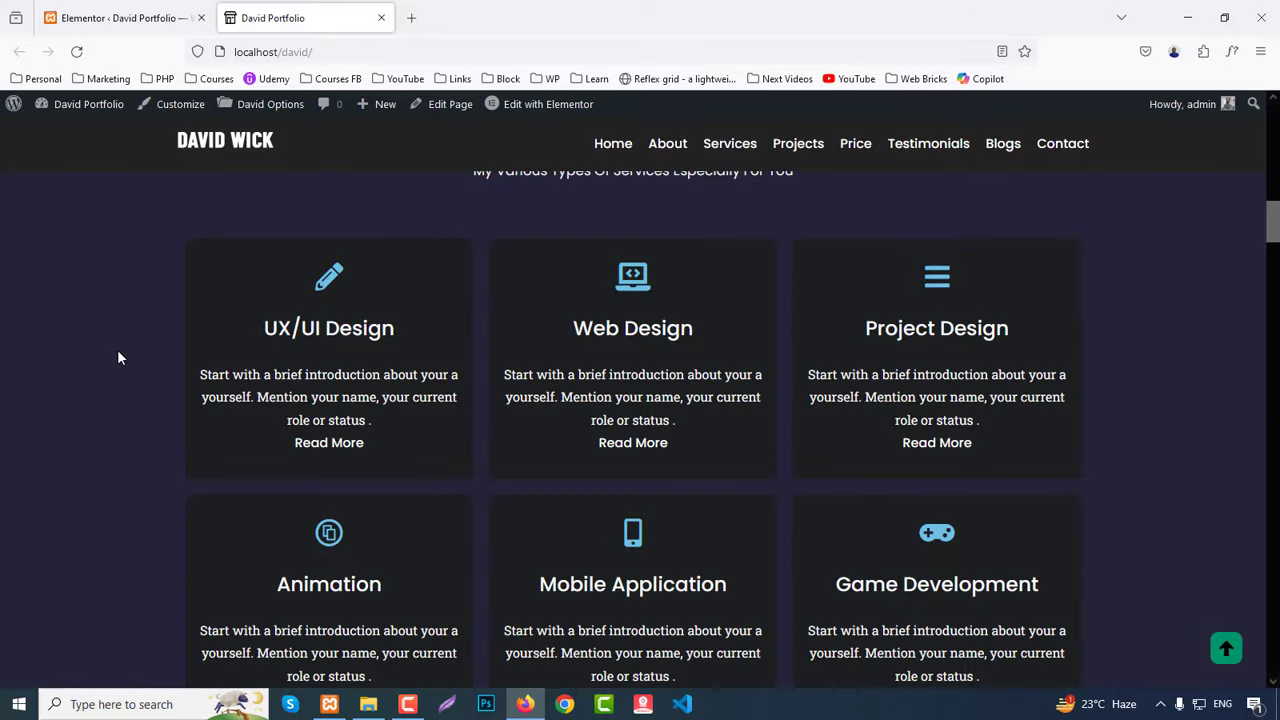
scroll(936, 390, down, 15)
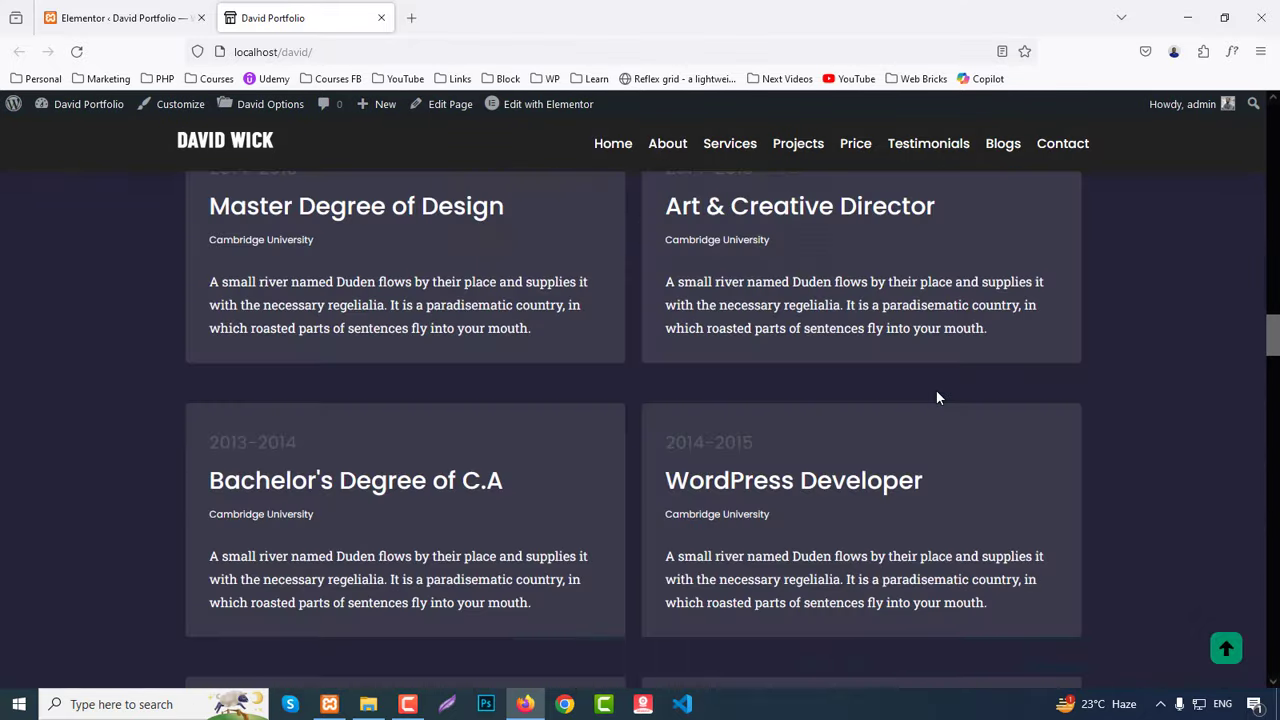
scroll(936, 390, down, 20)
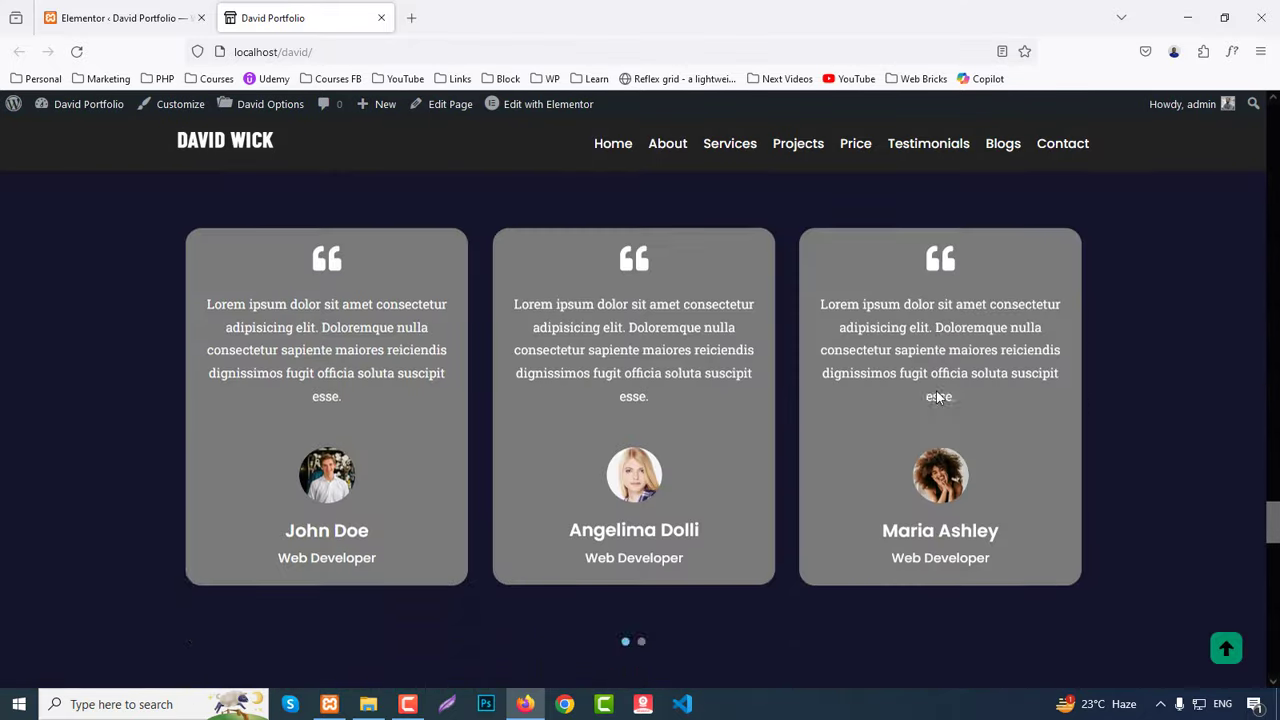
scroll(938, 398, down, 5)
scroll(938, 398, up, 15)
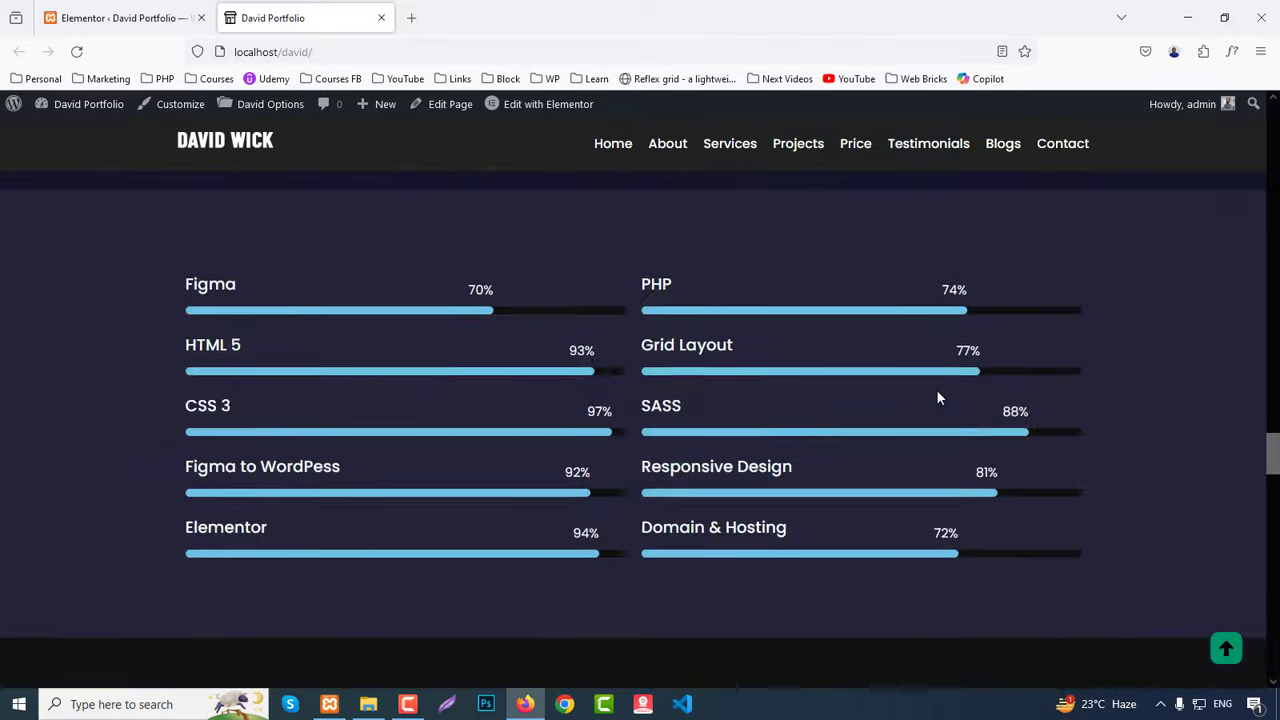
scroll(938, 398, up, 5)
Step: Test the homepage's navigation links to the About, Projects and Home sections
click(668, 146)
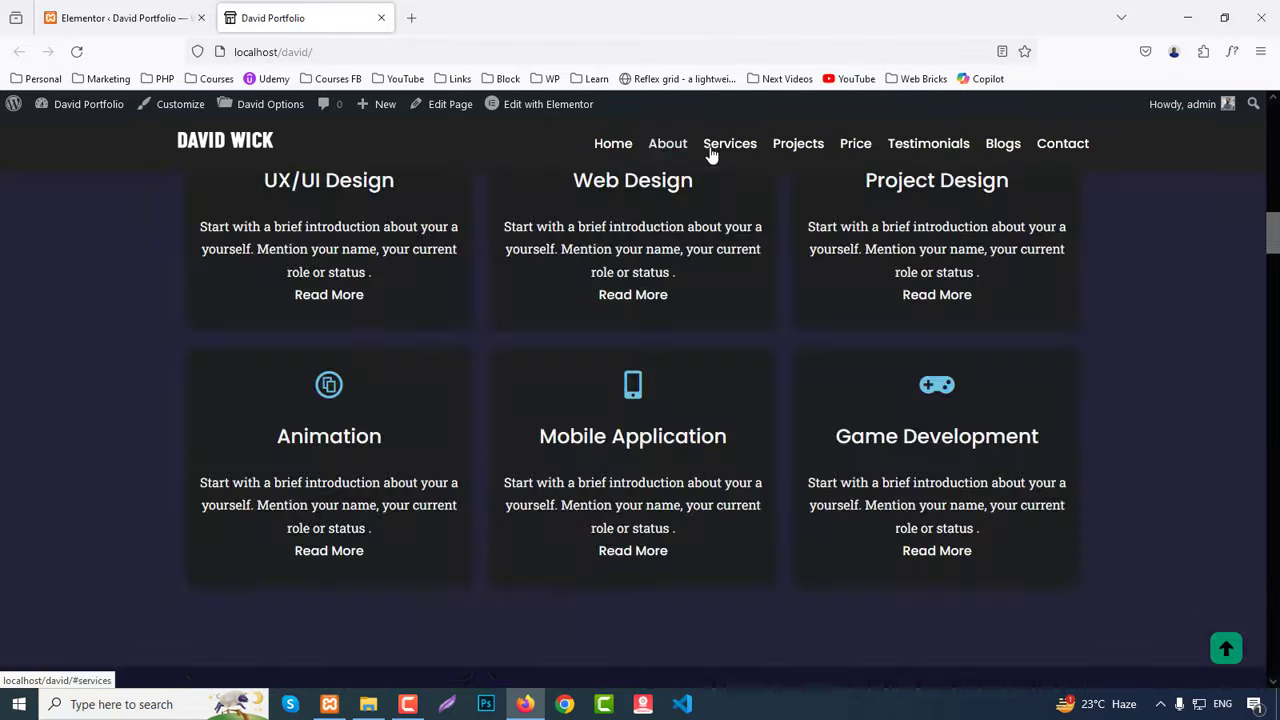
click(798, 146)
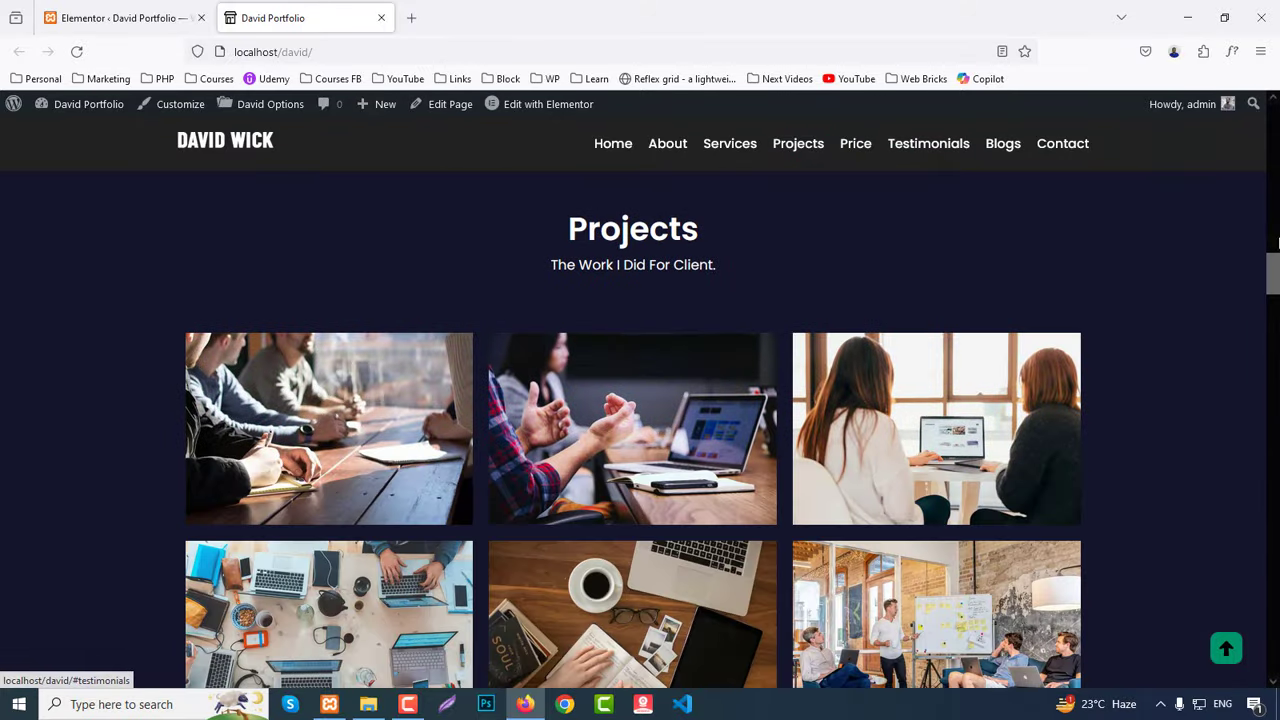
click(613, 143)
Step: Open the Header Logo settings in the David theme options and compare them with the live site
click(118, 18)
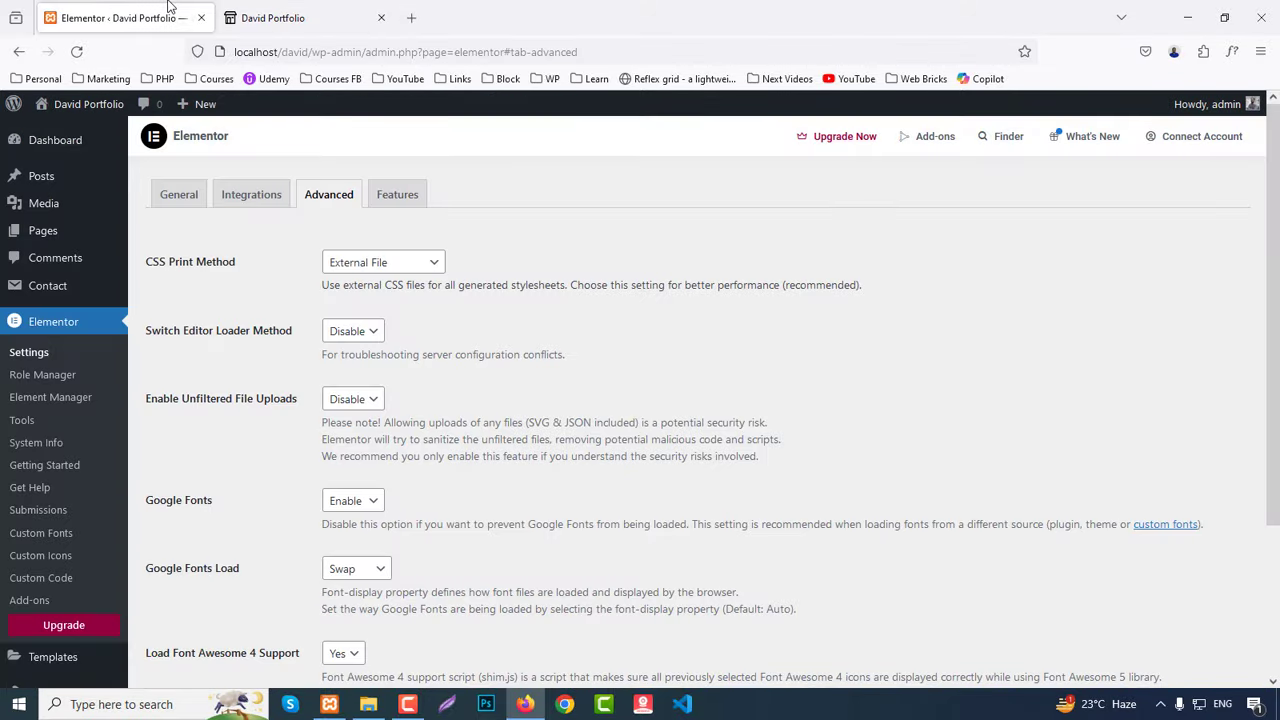
scroll(90, 495, down, 3)
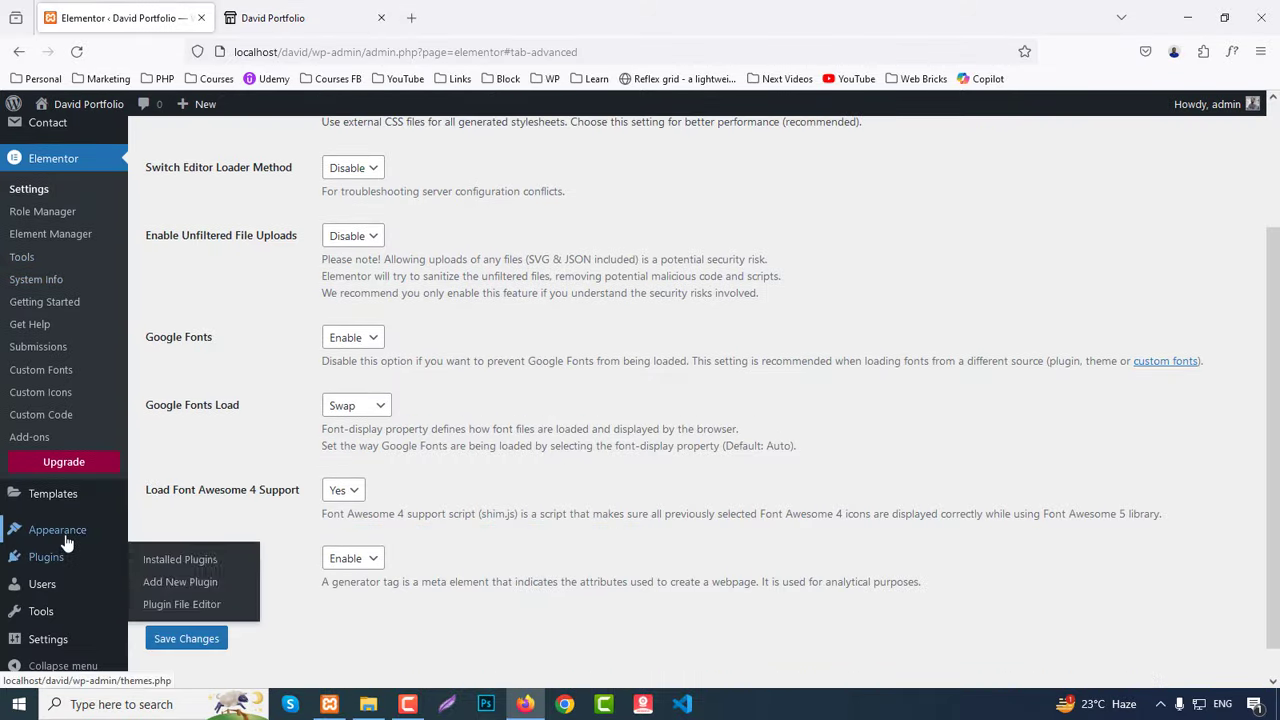
mouse_move(57, 529)
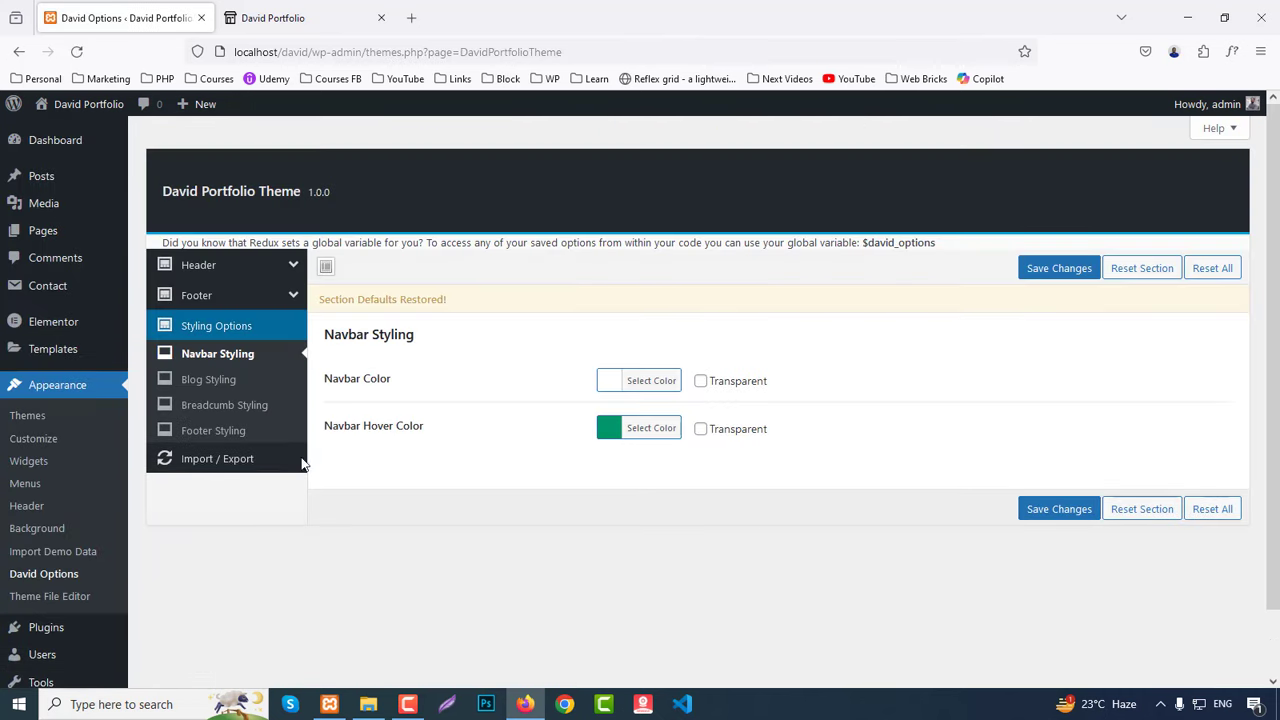
click(214, 266)
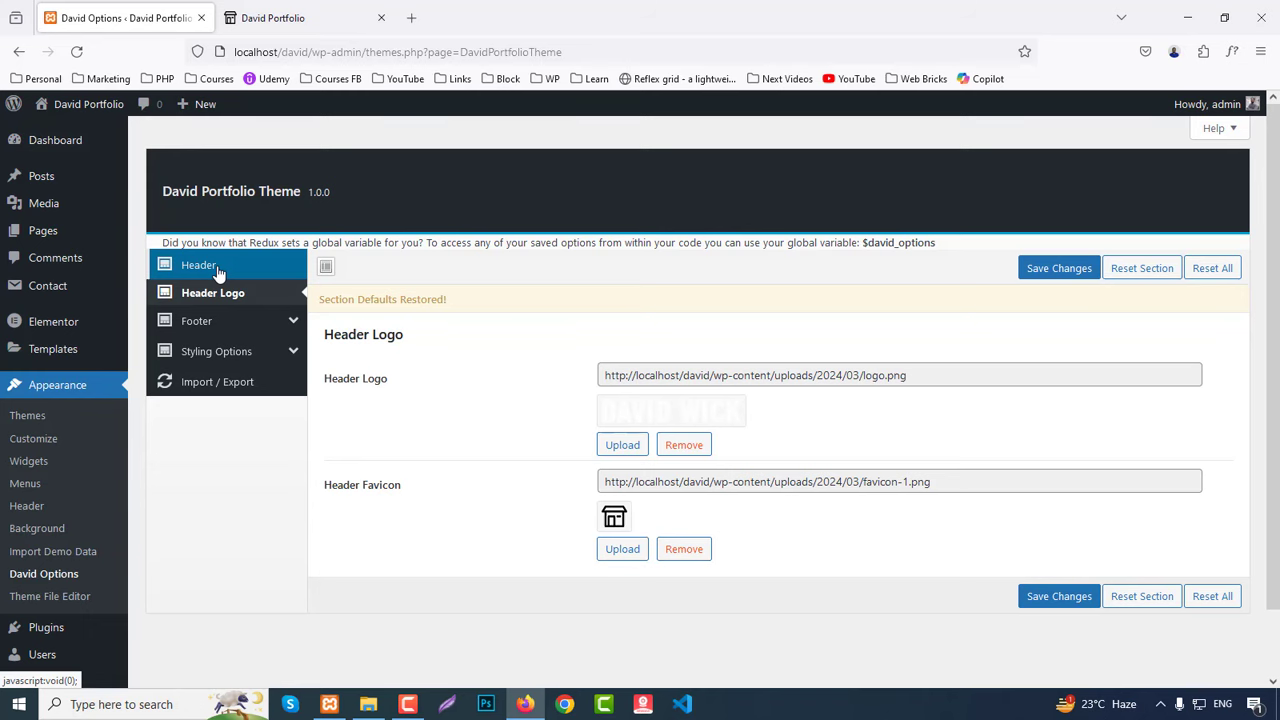
click(310, 17)
click(150, 17)
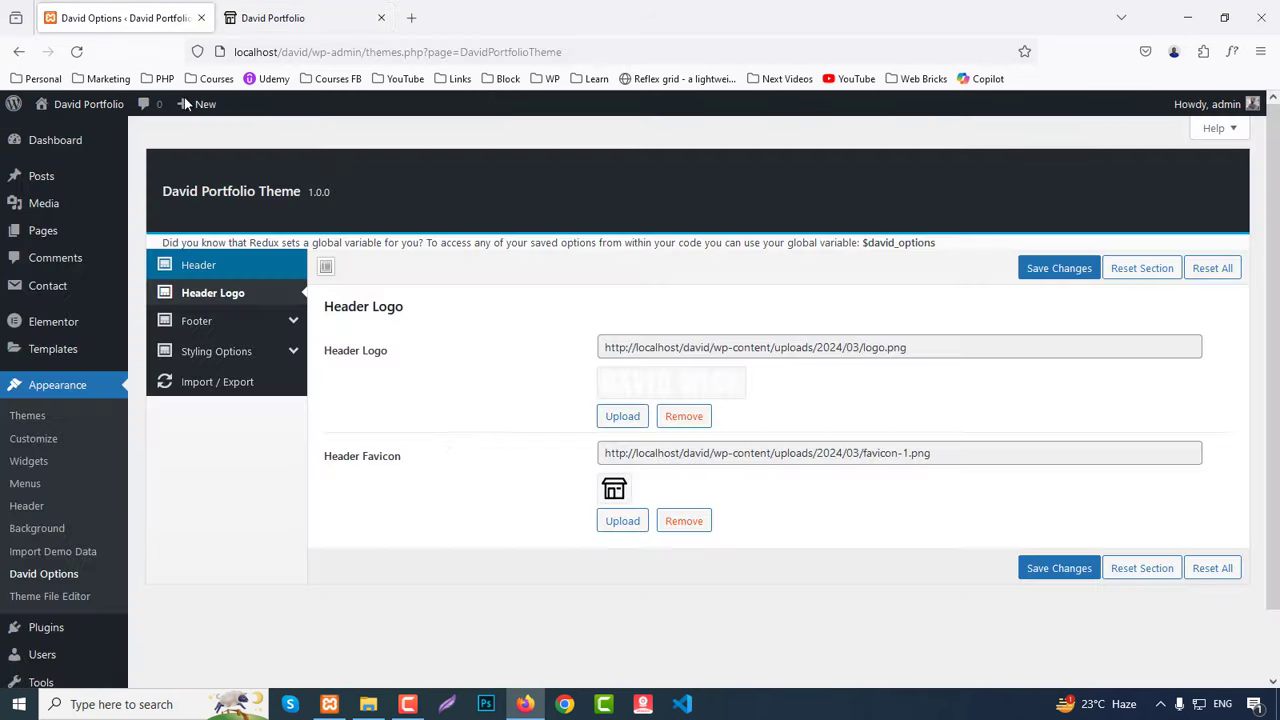
click(628, 418)
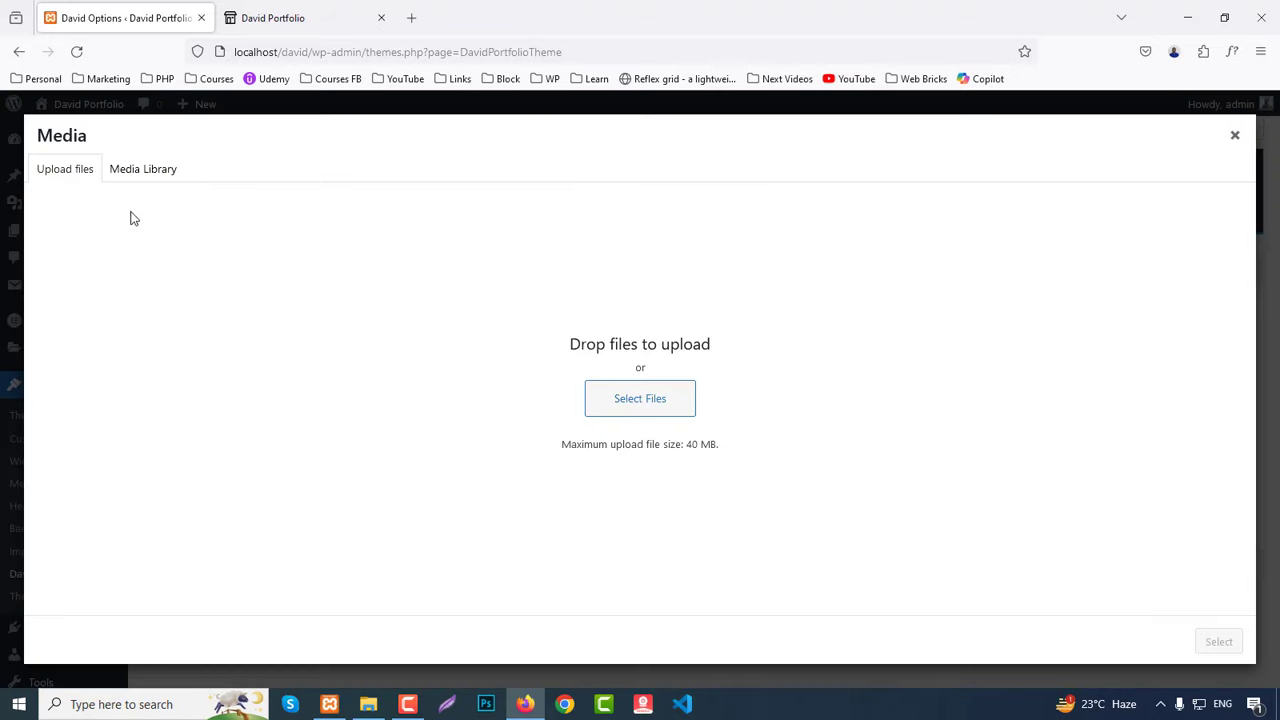
click(636, 400)
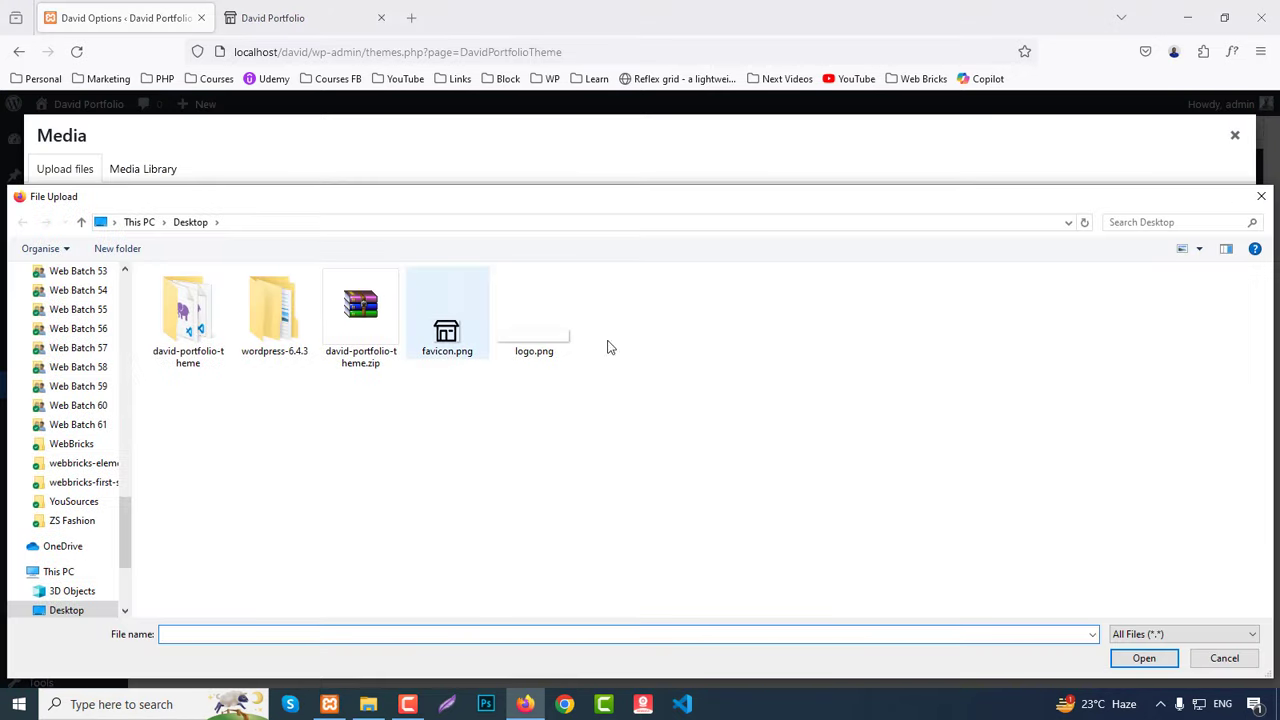
click(1262, 198)
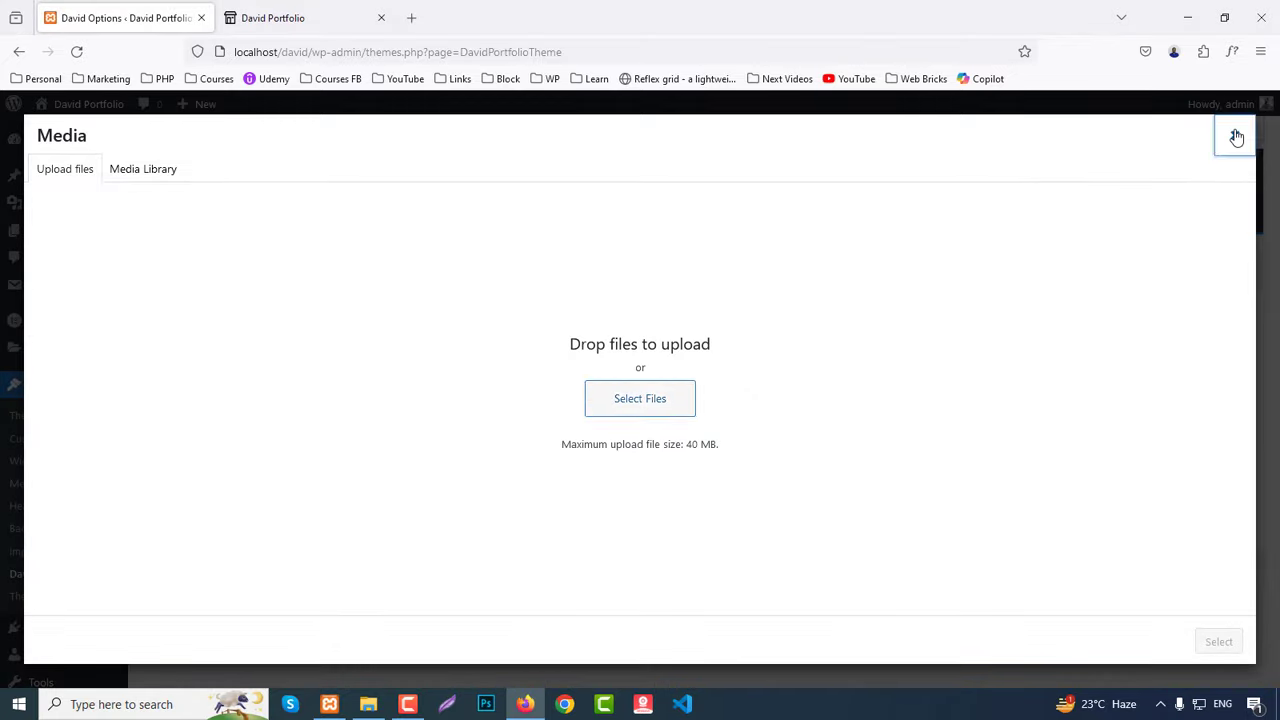
click(1234, 135)
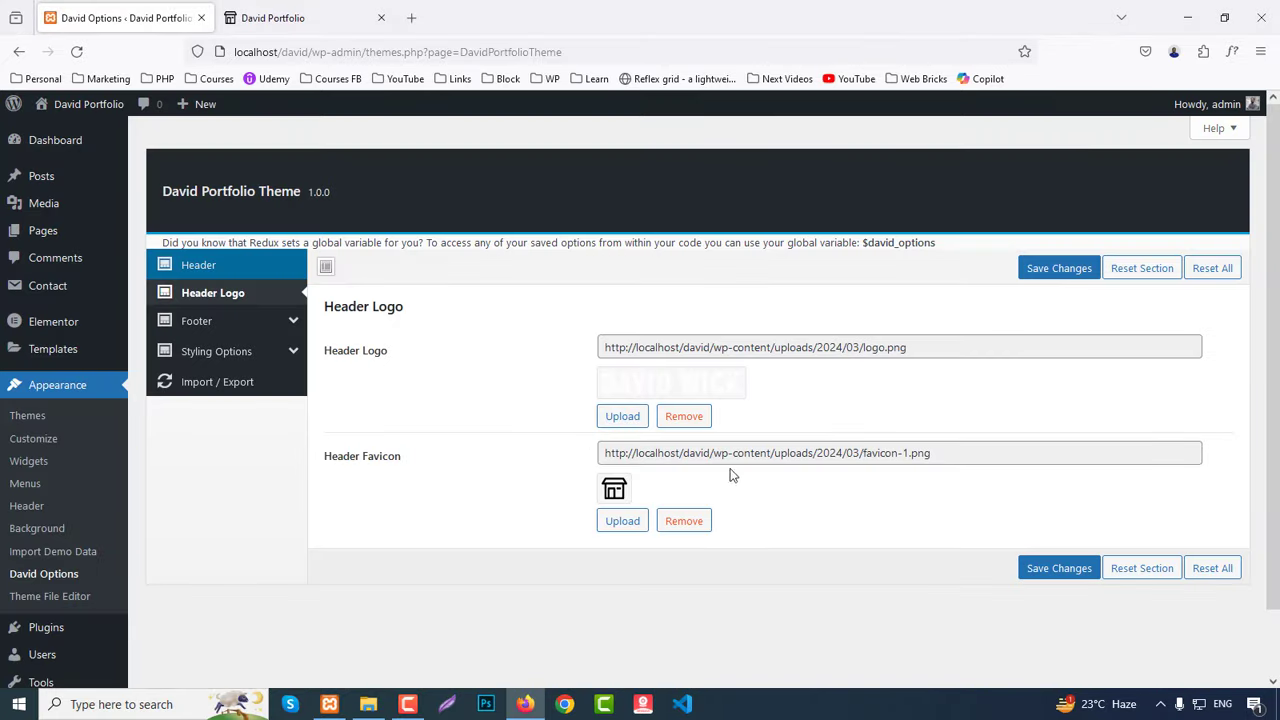
Step: Check the site's header once more and open the Footer Copyright settings in the theme options
click(295, 18)
click(155, 12)
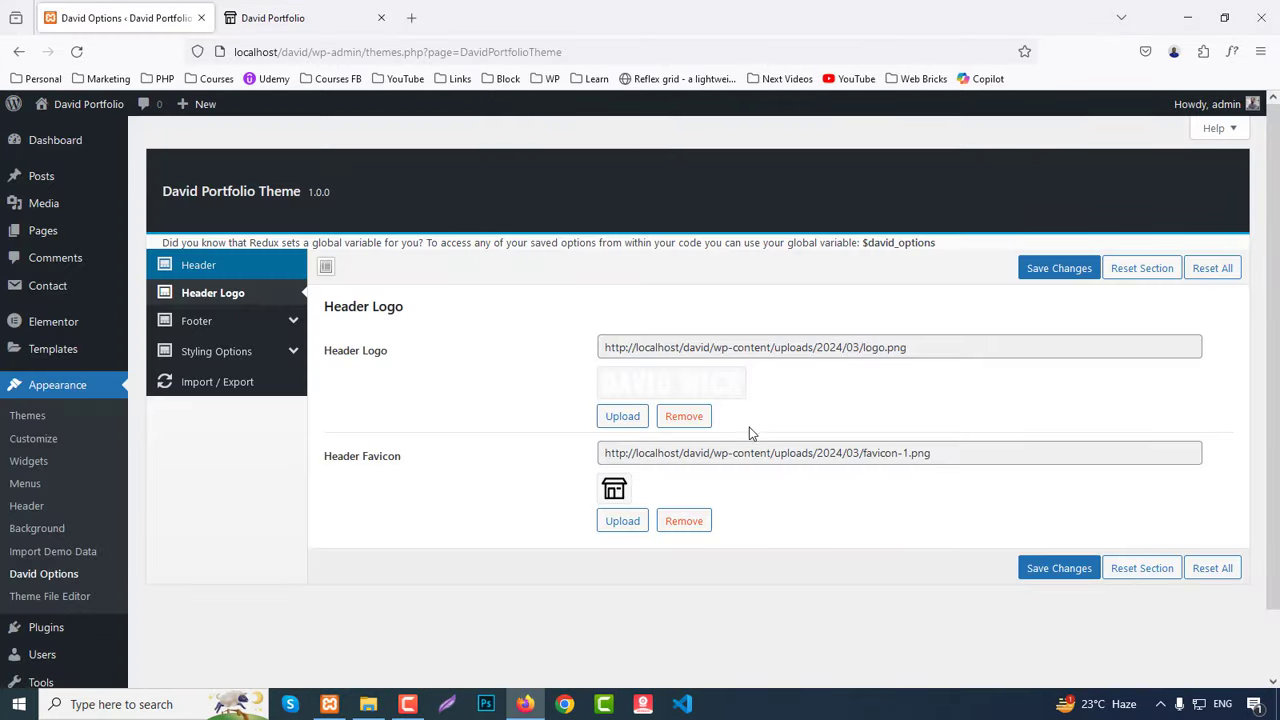
click(196, 321)
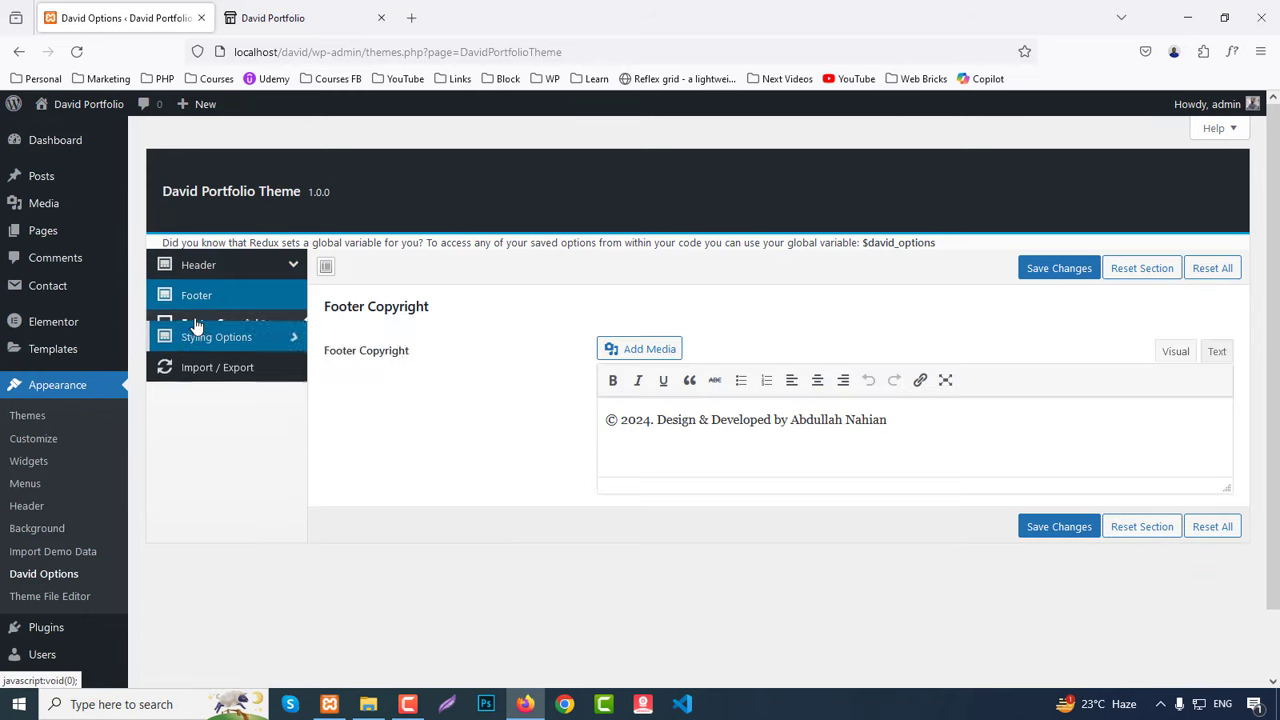
Step: Compare the copyright line in the live site's footer with the Footer Copyright text in the theme options
click(289, 12)
drag(1265, 143, 1271, 650)
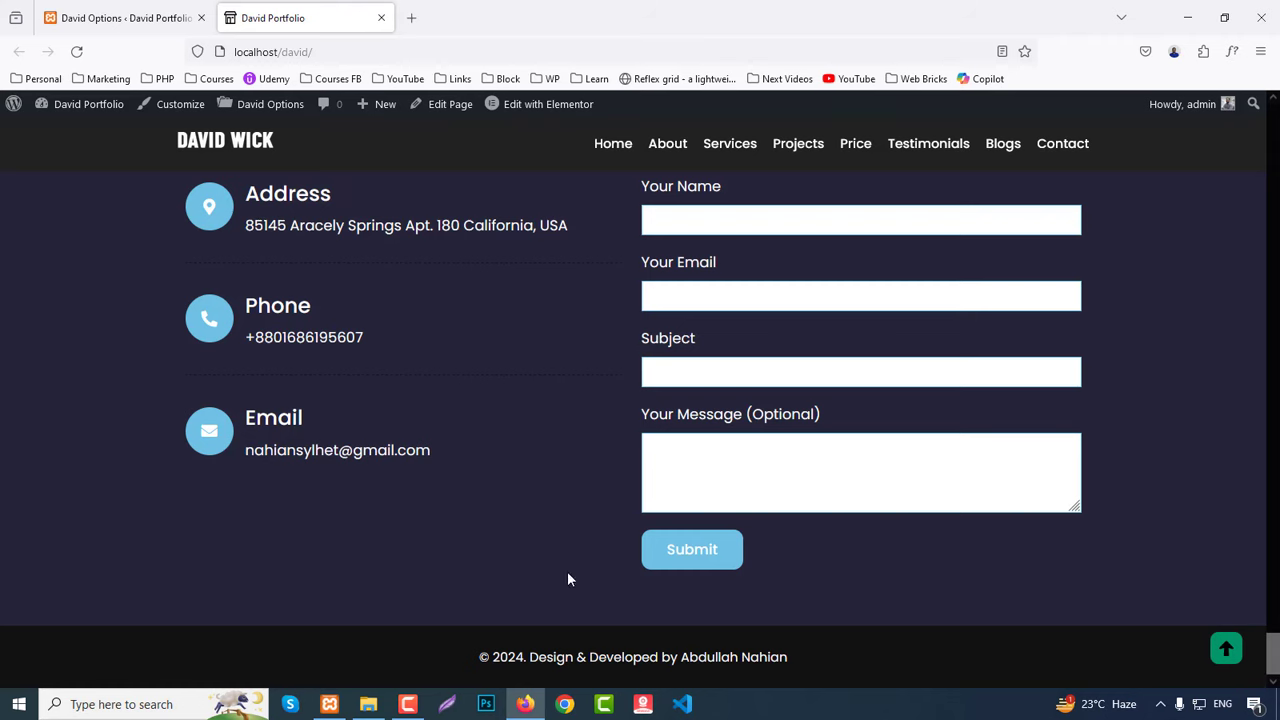
click(120, 17)
drag(988, 434, 547, 429)
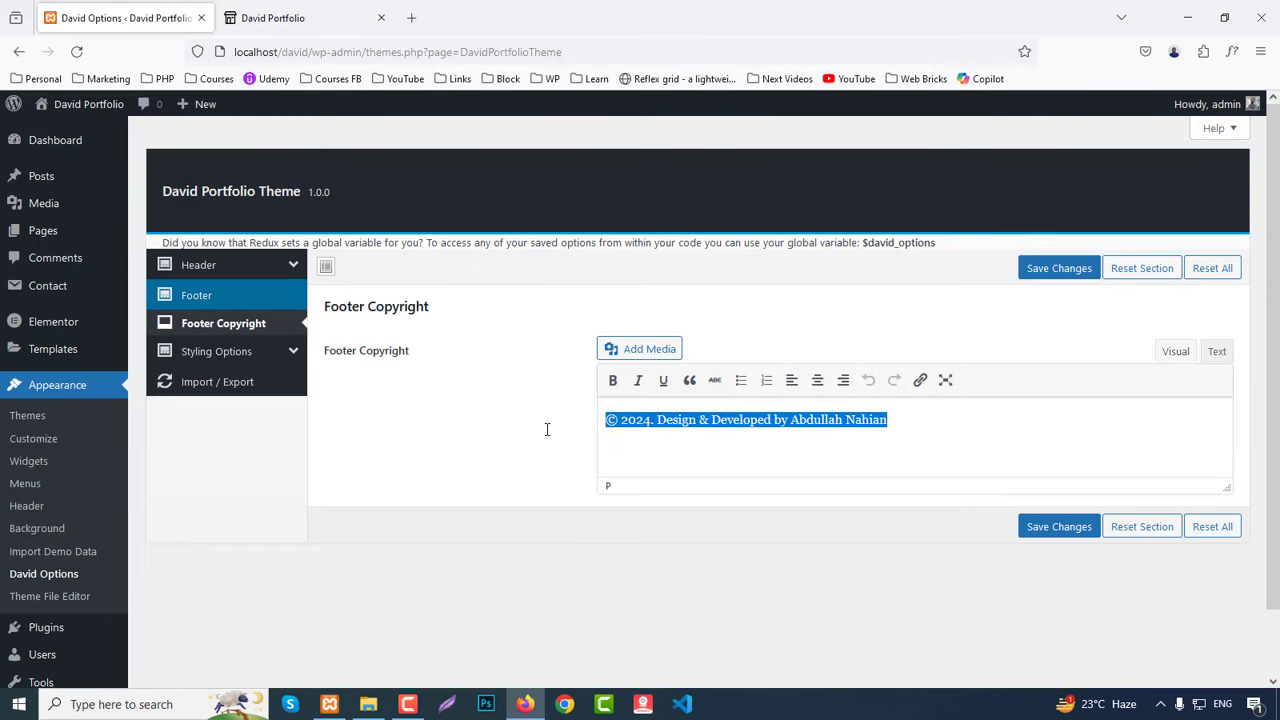
Step: Open the Navbar Styling options and compare their colors with the navigation menu on the live homepage
click(229, 355)
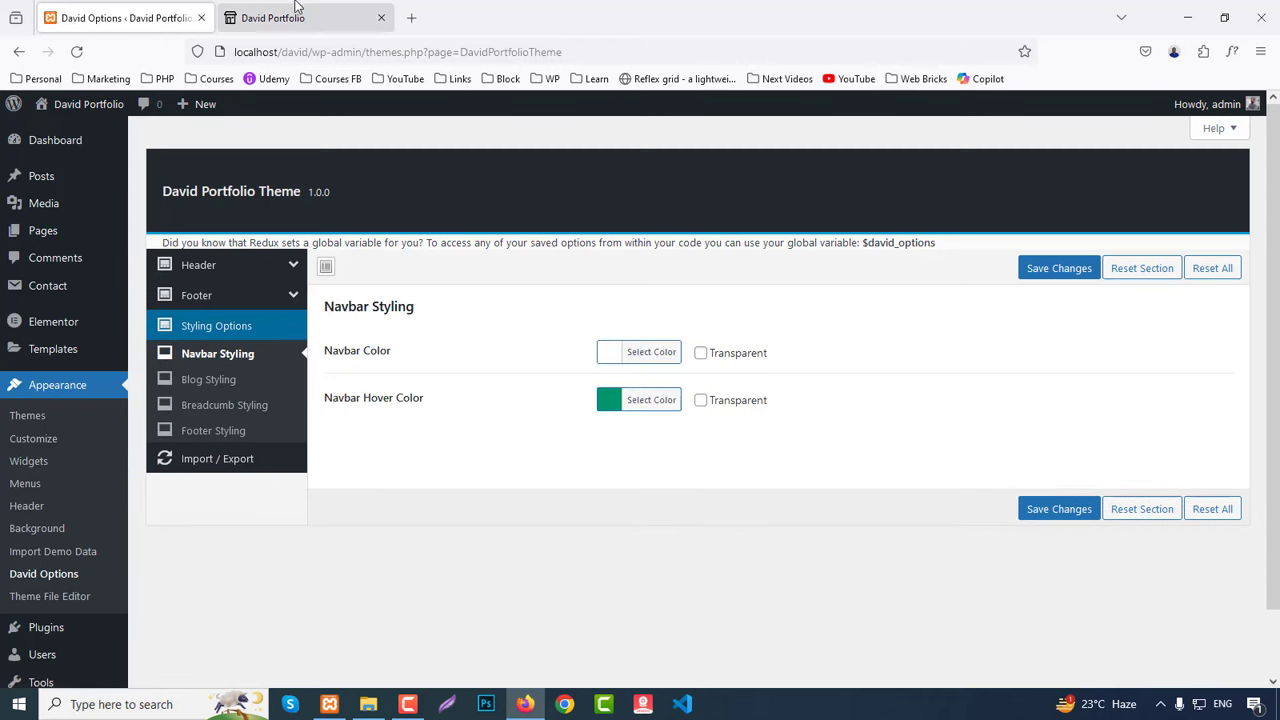
click(338, 17)
scroll(820, 357, up, 15)
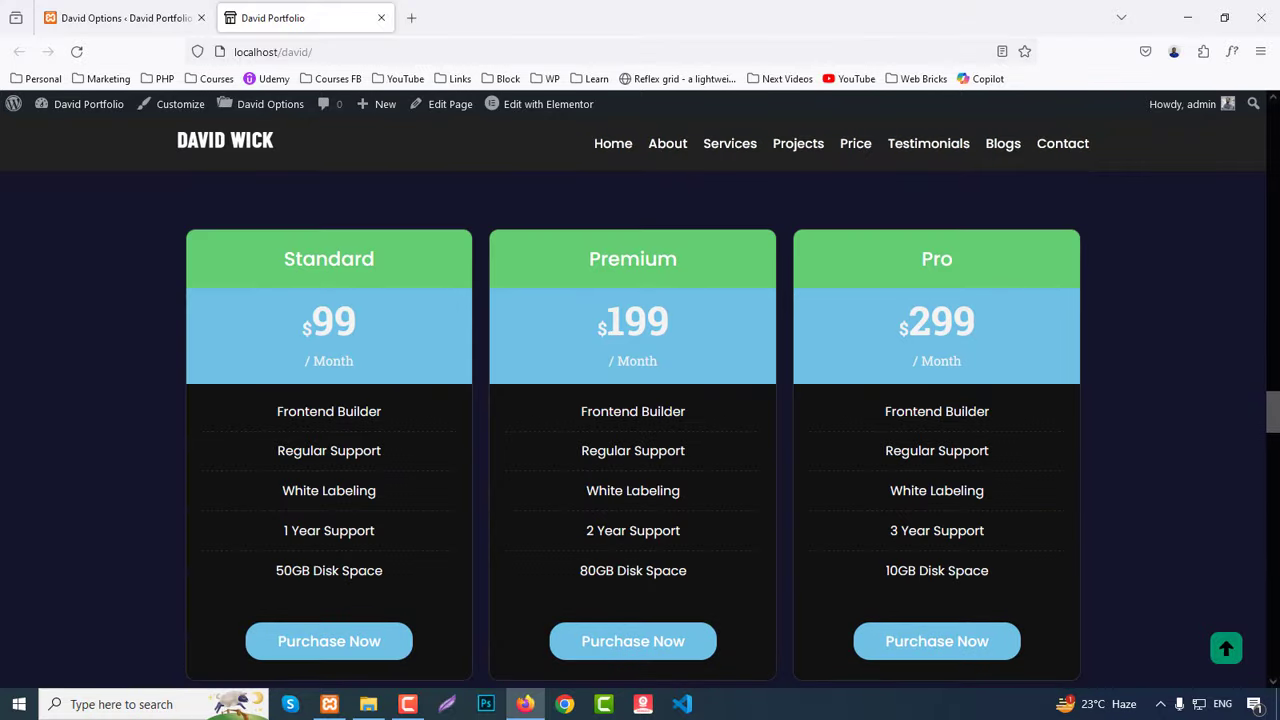
scroll(742, 180, up, 15)
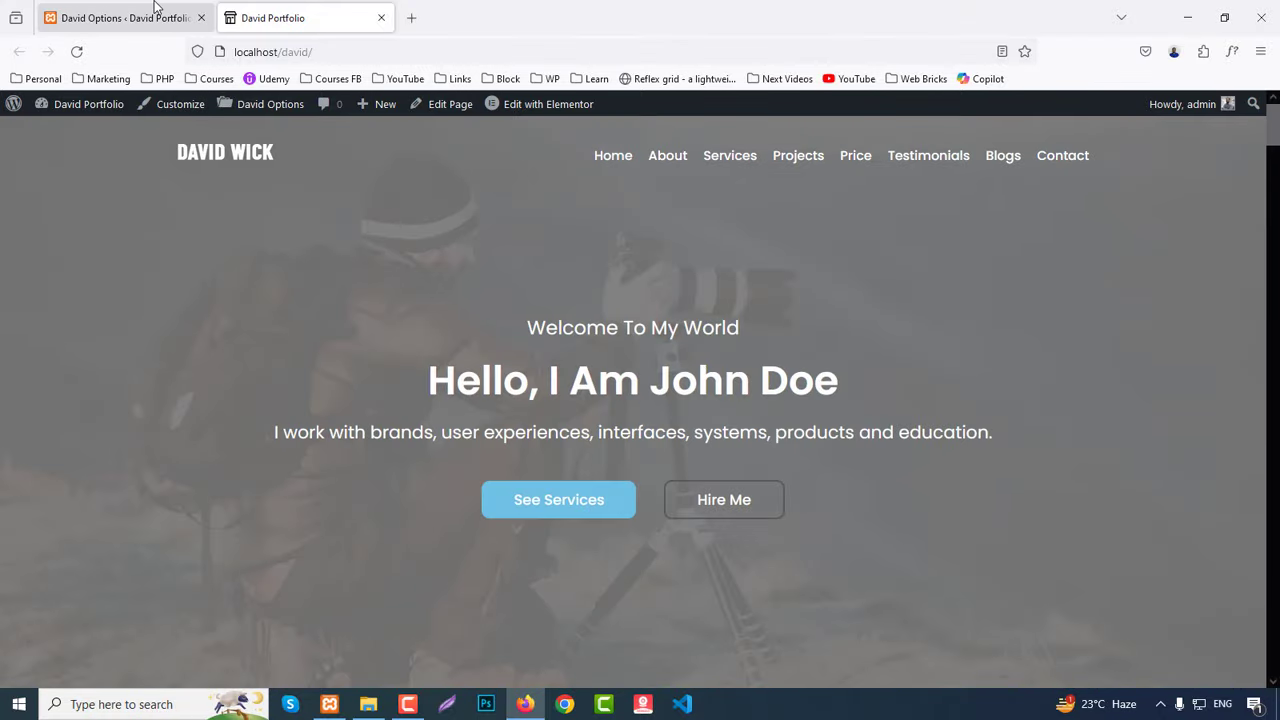
click(118, 17)
click(290, 17)
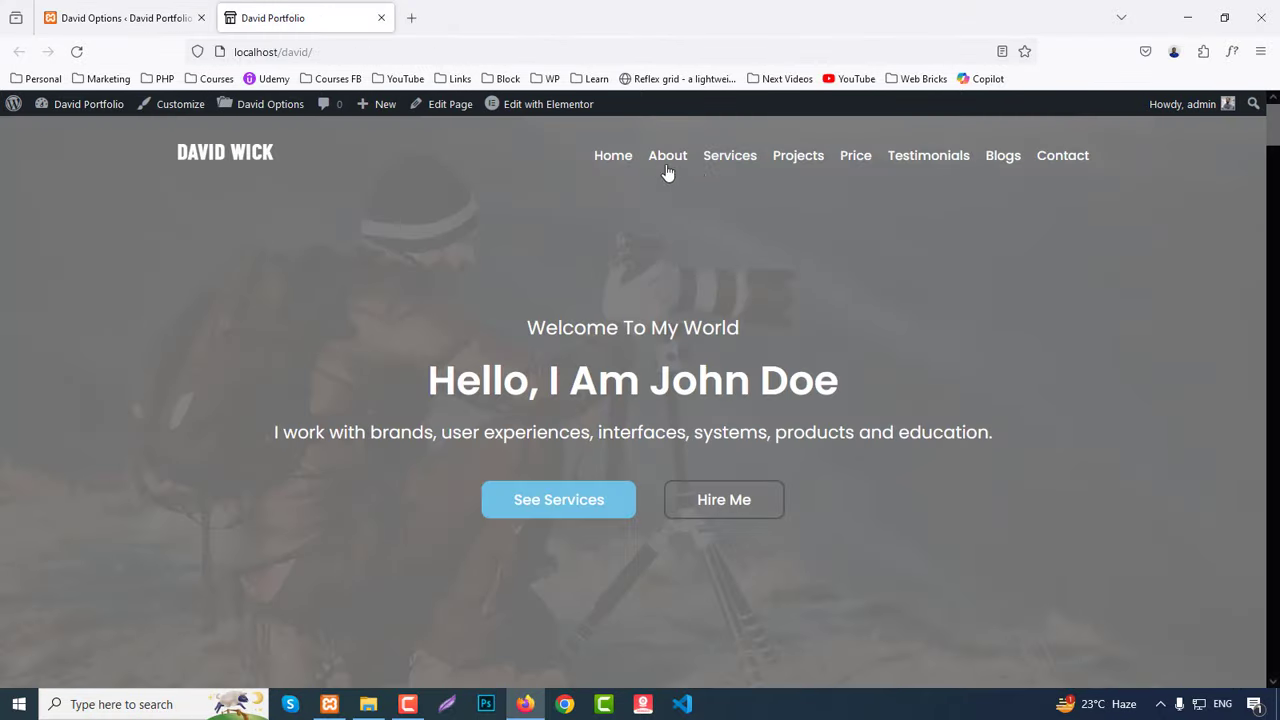
click(118, 17)
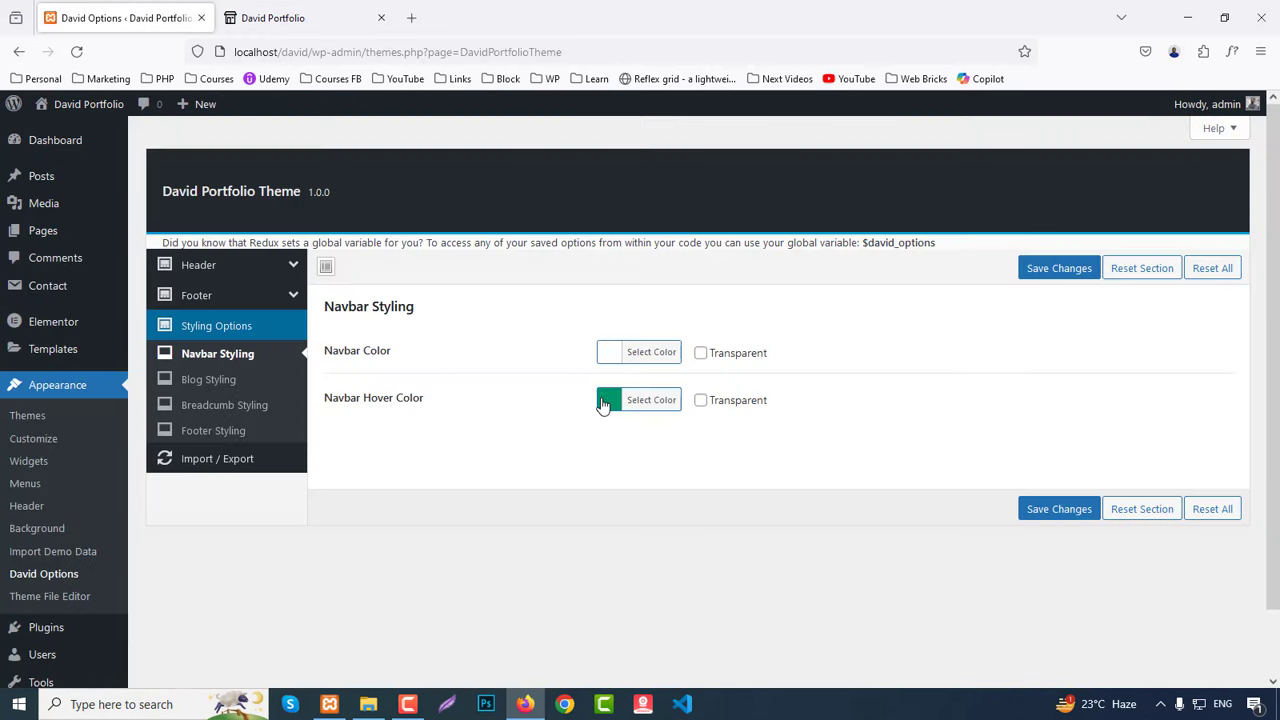
Step: Open the Navbar Hover Color picker to inspect its color value, leaving the color as it is
click(607, 401)
drag(734, 396, 654, 391)
click(937, 517)
Step: Open the Blog Styling options, and open the homepage's blog post "Why Lead Generation Is Key For Business Growth 1" in a new tab
click(229, 390)
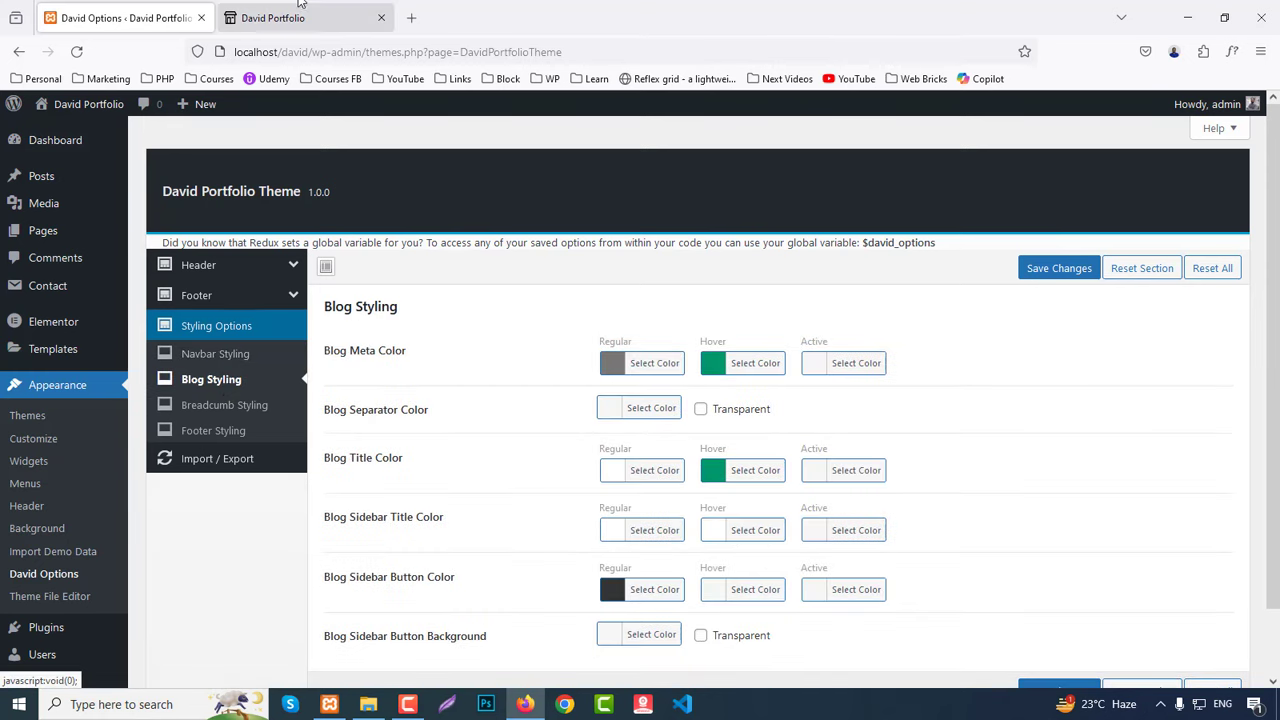
click(300, 18)
scroll(425, 535, down, 20)
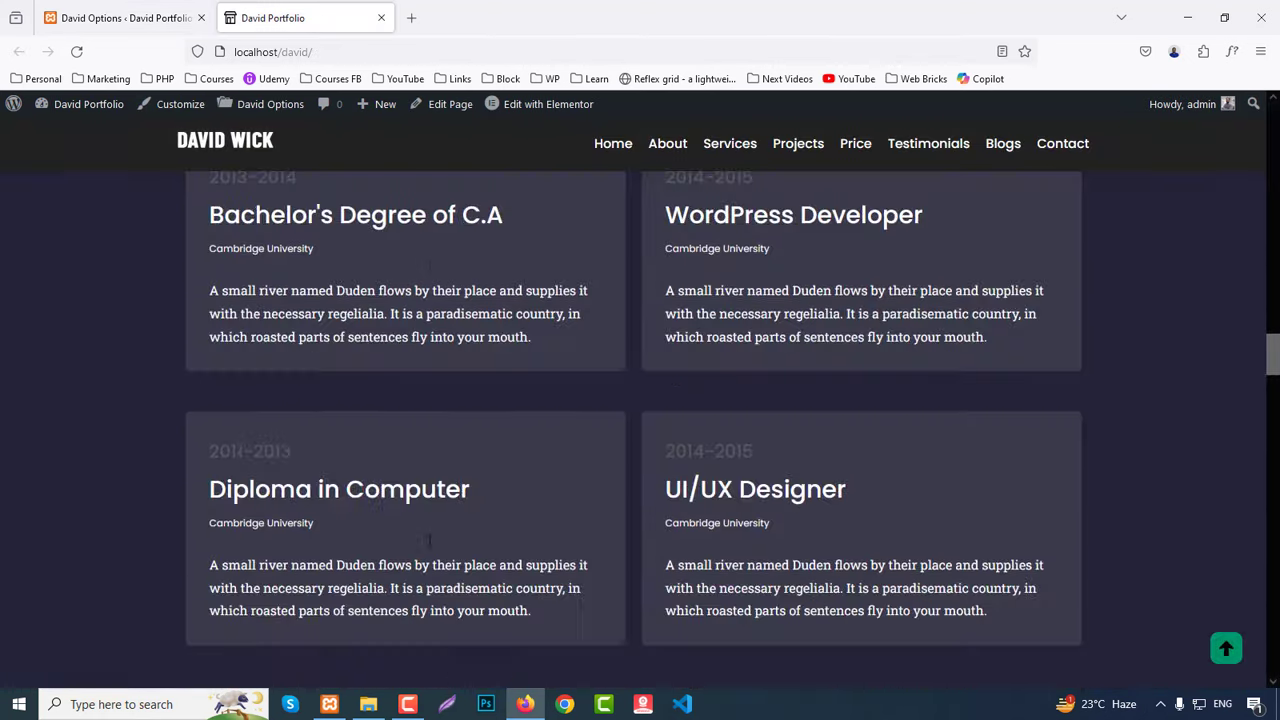
scroll(428, 547, down, 20)
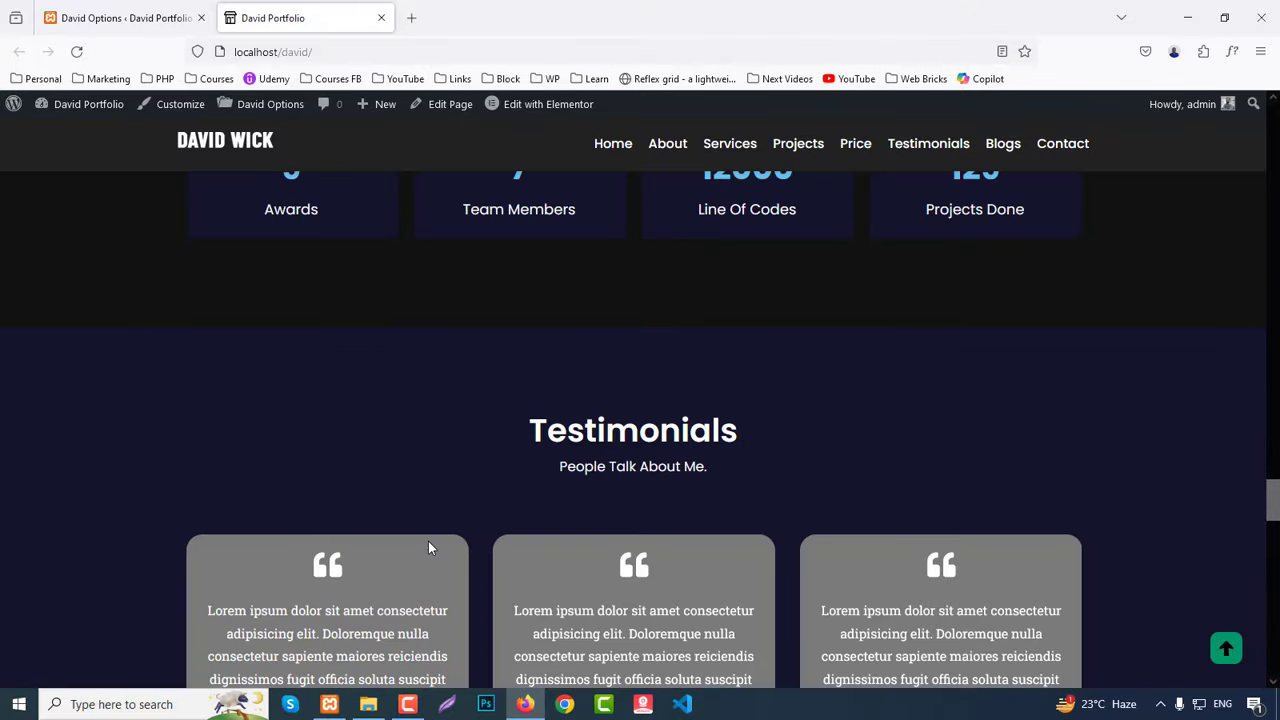
scroll(411, 550, down, 10)
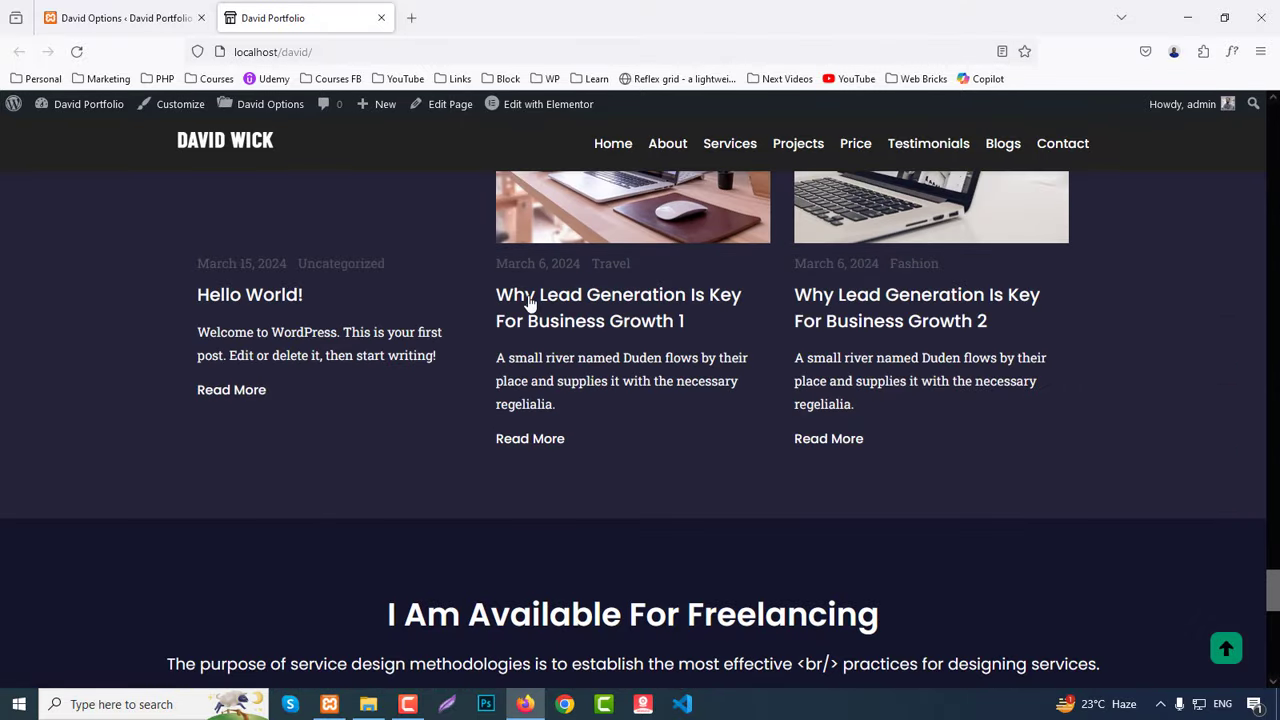
middle_click(527, 300)
click(480, 17)
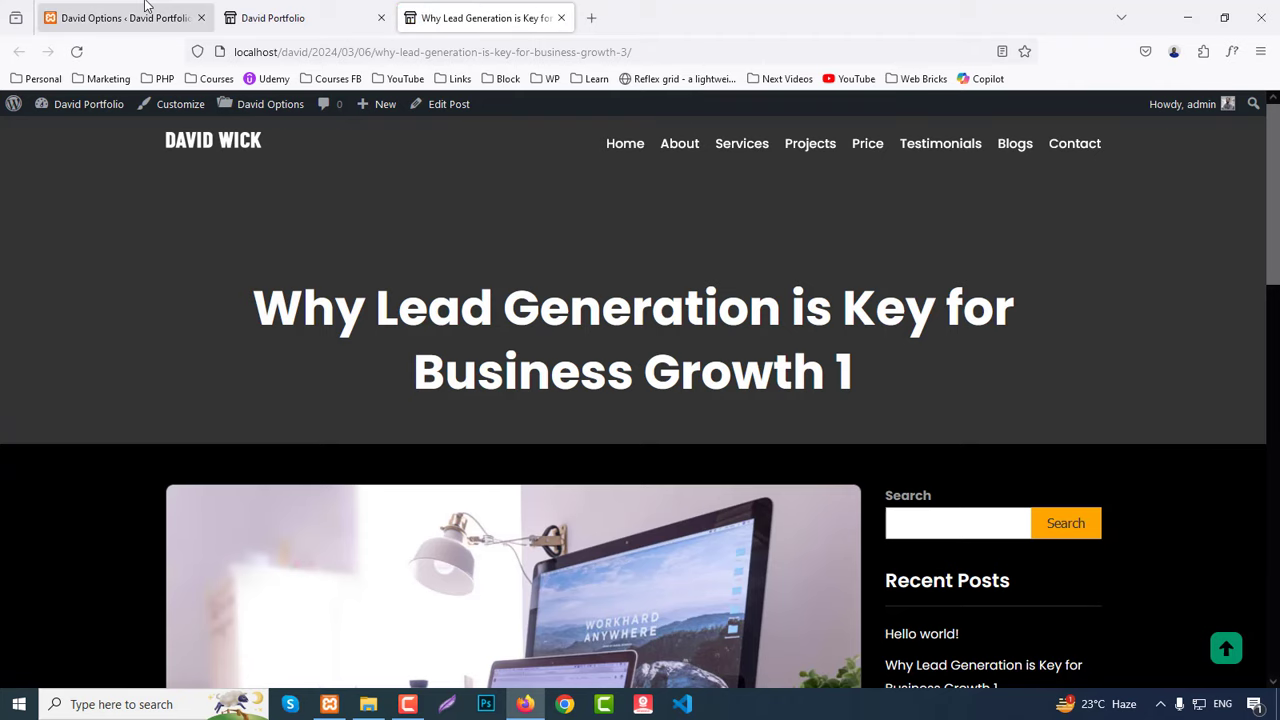
Step: Compare the Blog Meta Color options with the category and date shown under the blog post's title
click(150, 17)
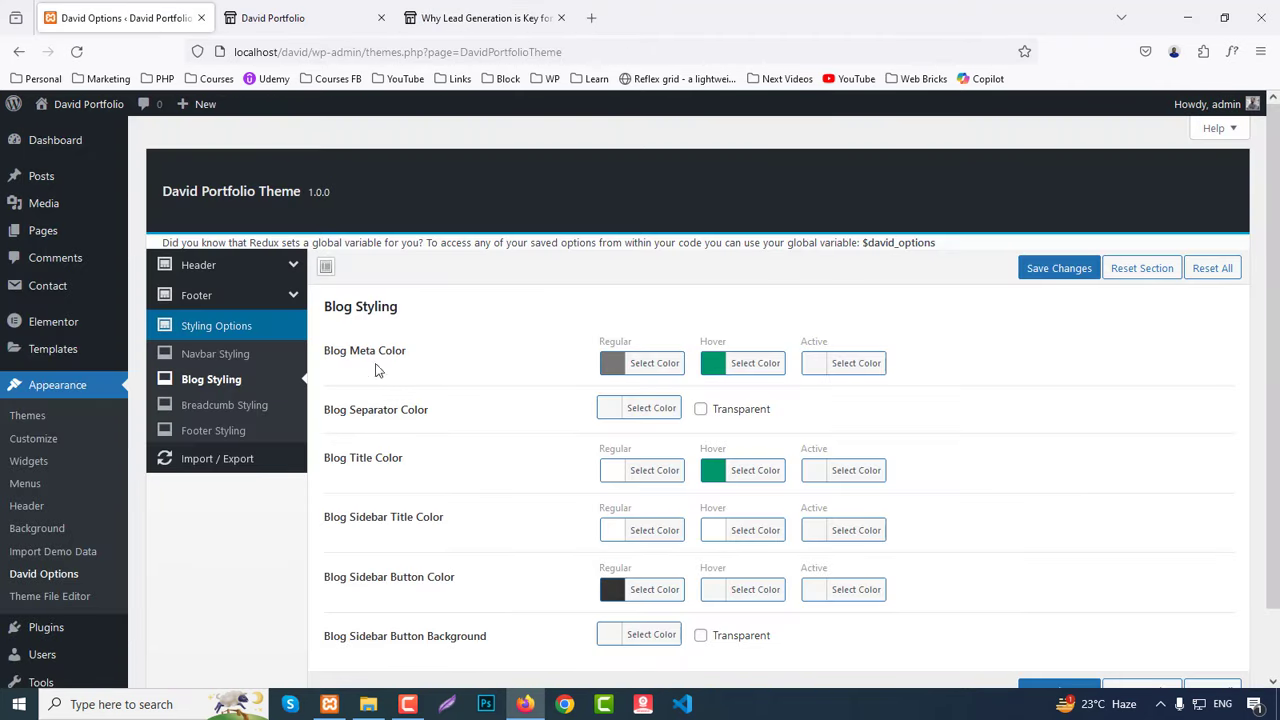
click(480, 17)
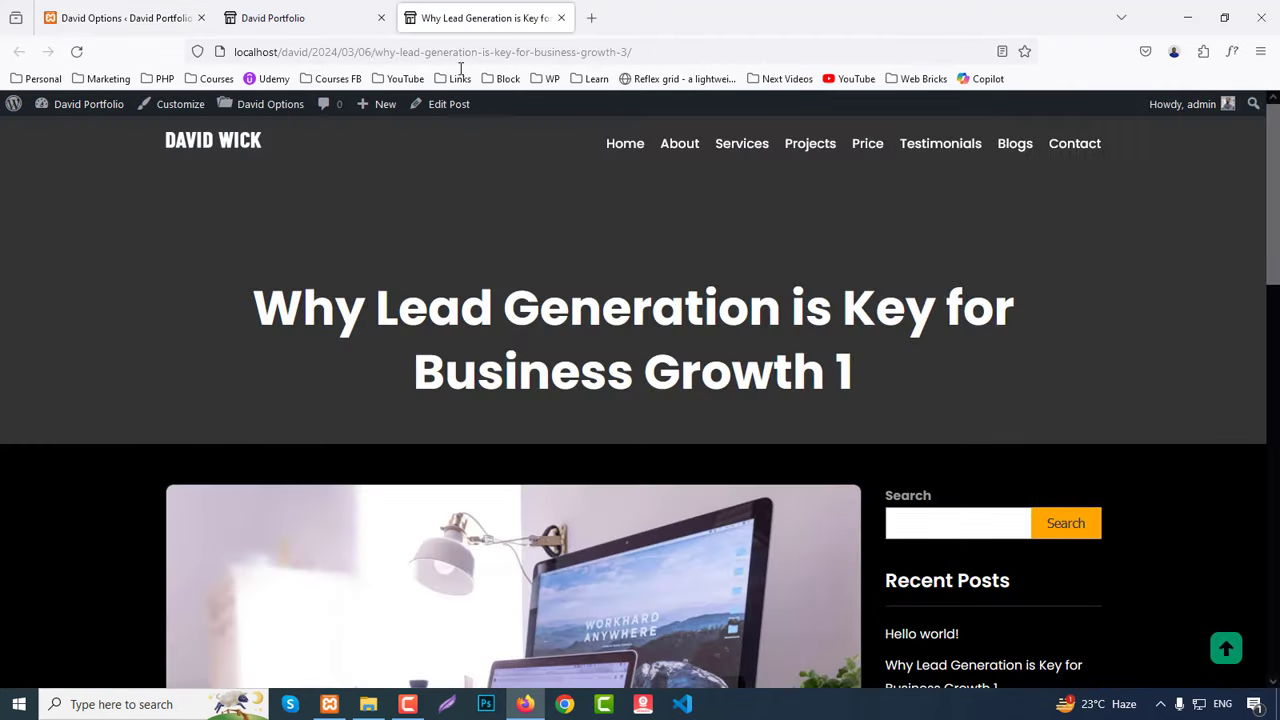
scroll(430, 430, down, 1)
scroll(430, 430, down, 5)
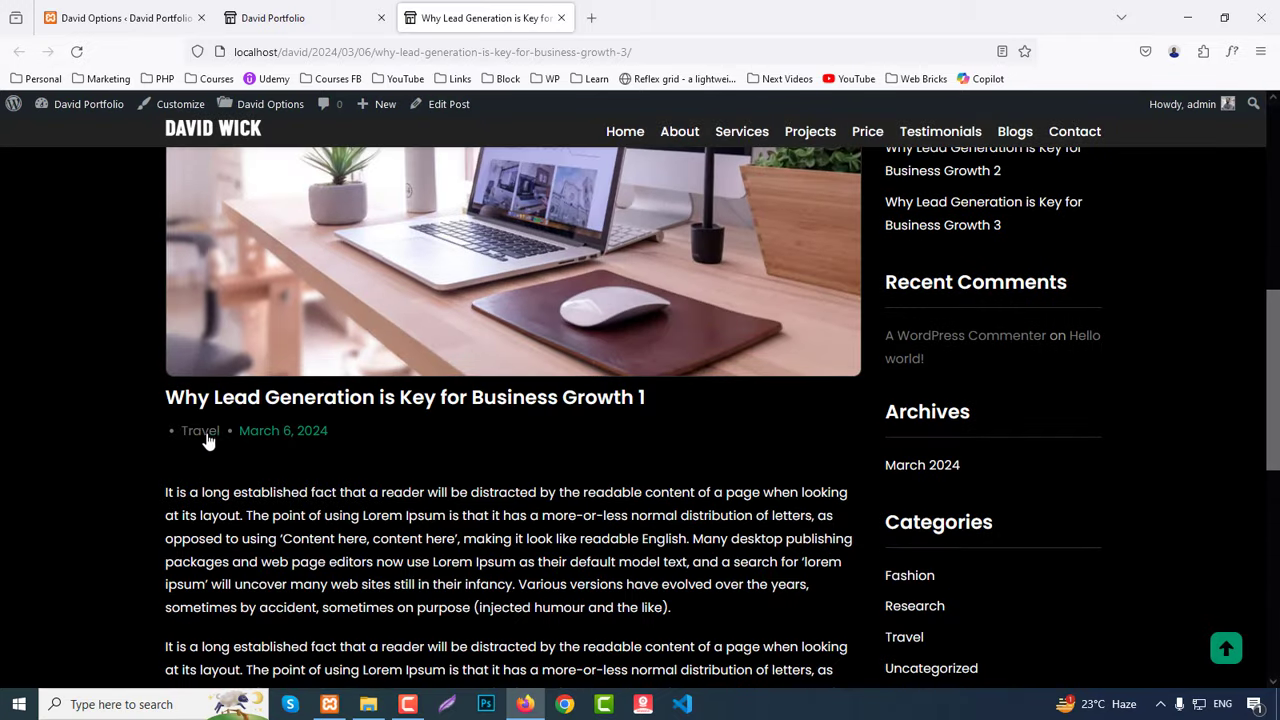
click(125, 17)
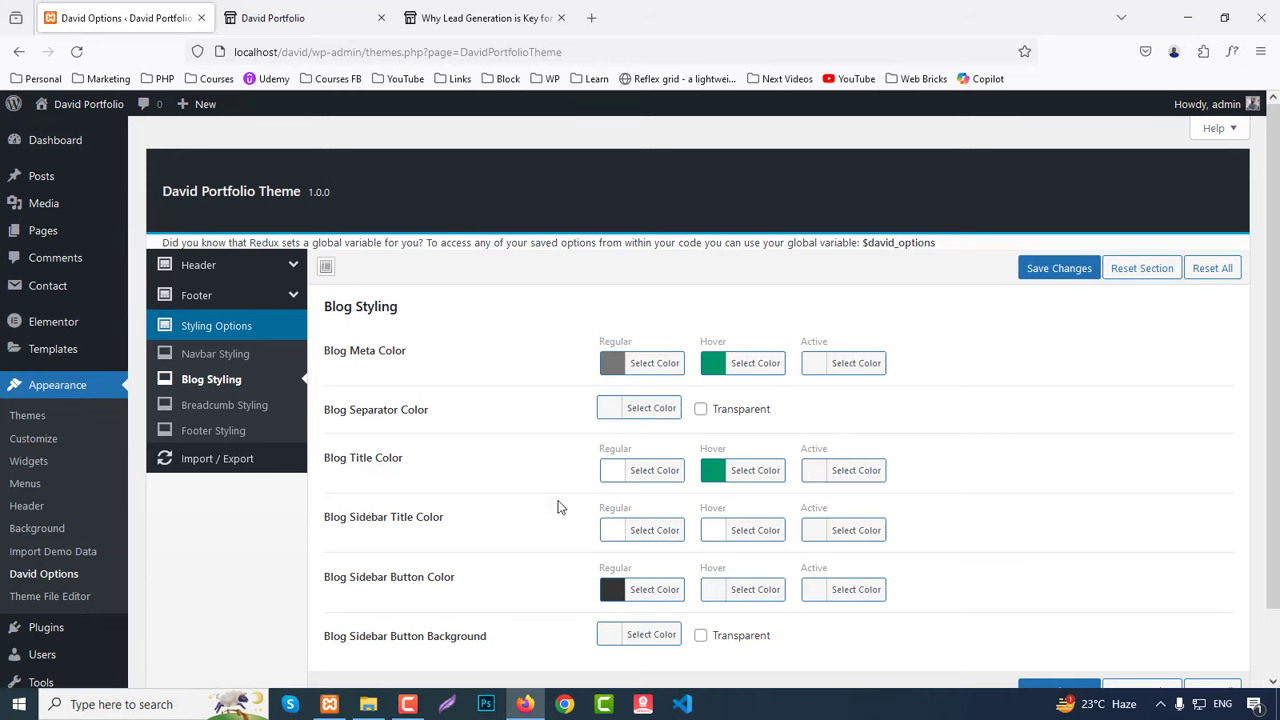
Step: Compare the blog sidebar title and button color options with the sidebar of the blog post
scroll(558, 507, down, 2)
click(480, 17)
scroll(1185, 508, up, 4)
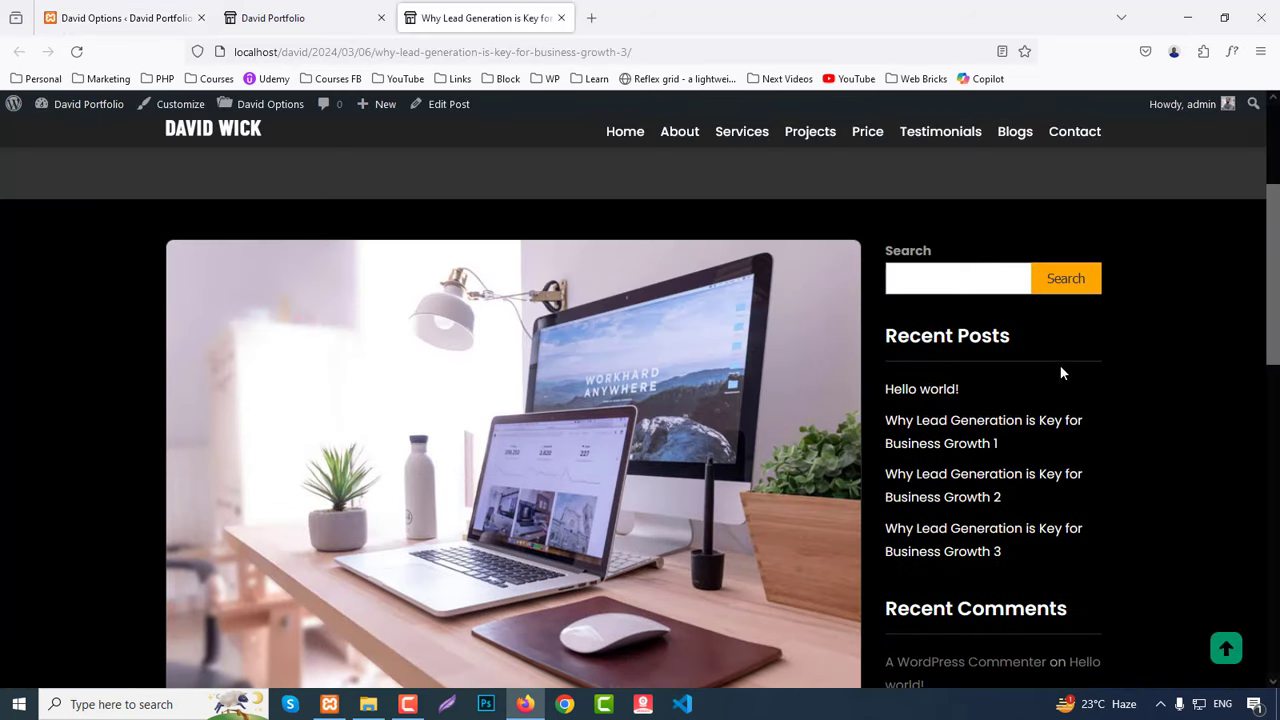
click(280, 17)
click(120, 17)
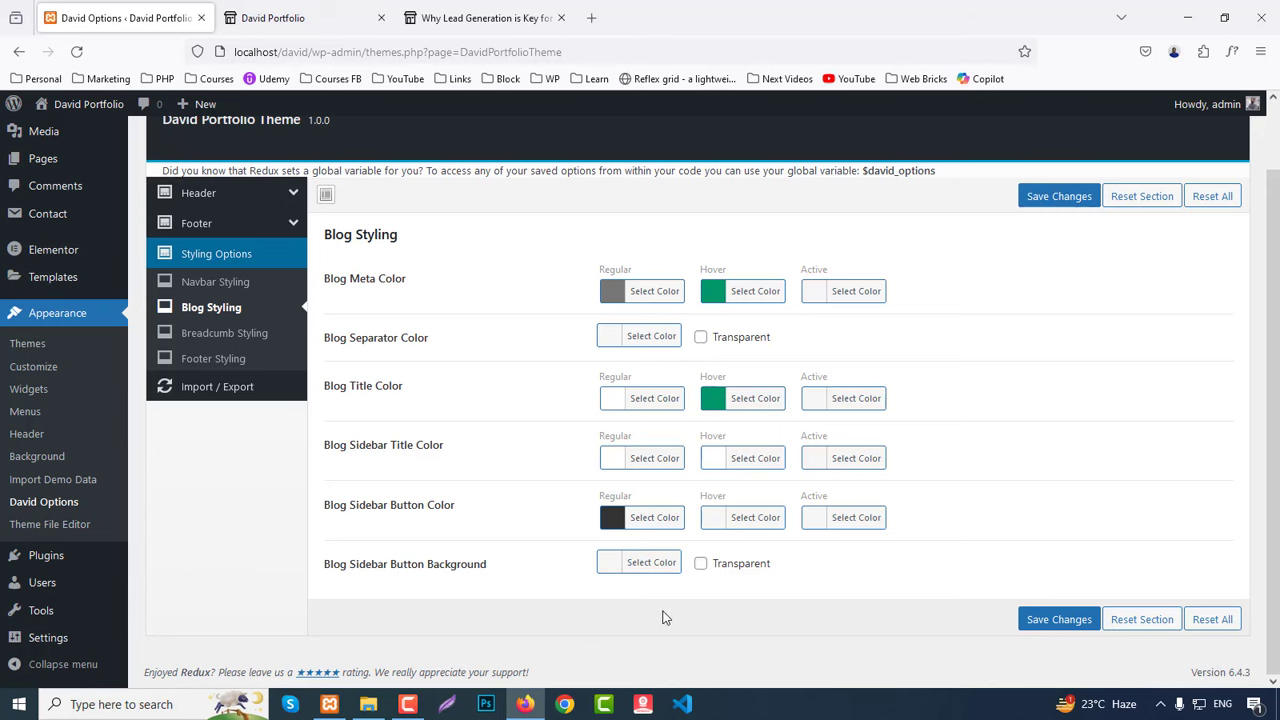
Step: Open the Breadcumb Styling options and compare them with the title banner of the blog post
click(200, 336)
click(482, 18)
scroll(664, 412, up, 3)
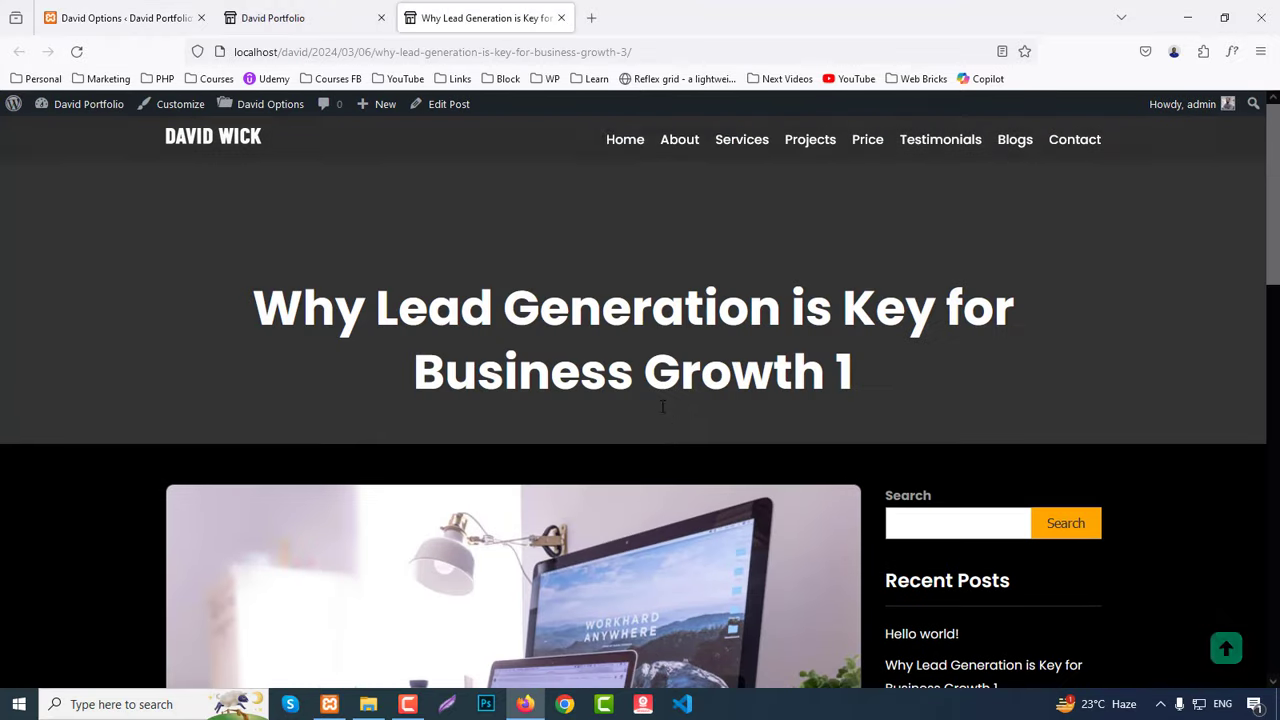
click(290, 17)
click(118, 8)
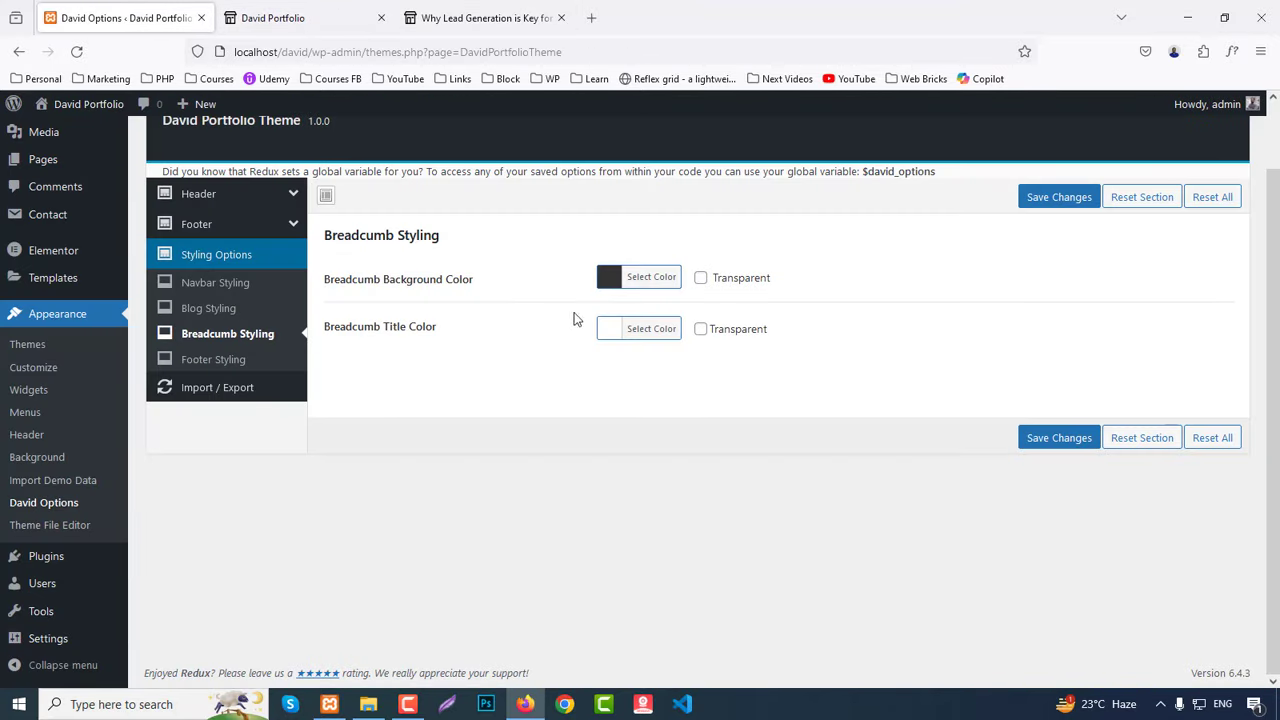
Step: Set the Breadcumb Background Color to #111
click(606, 280)
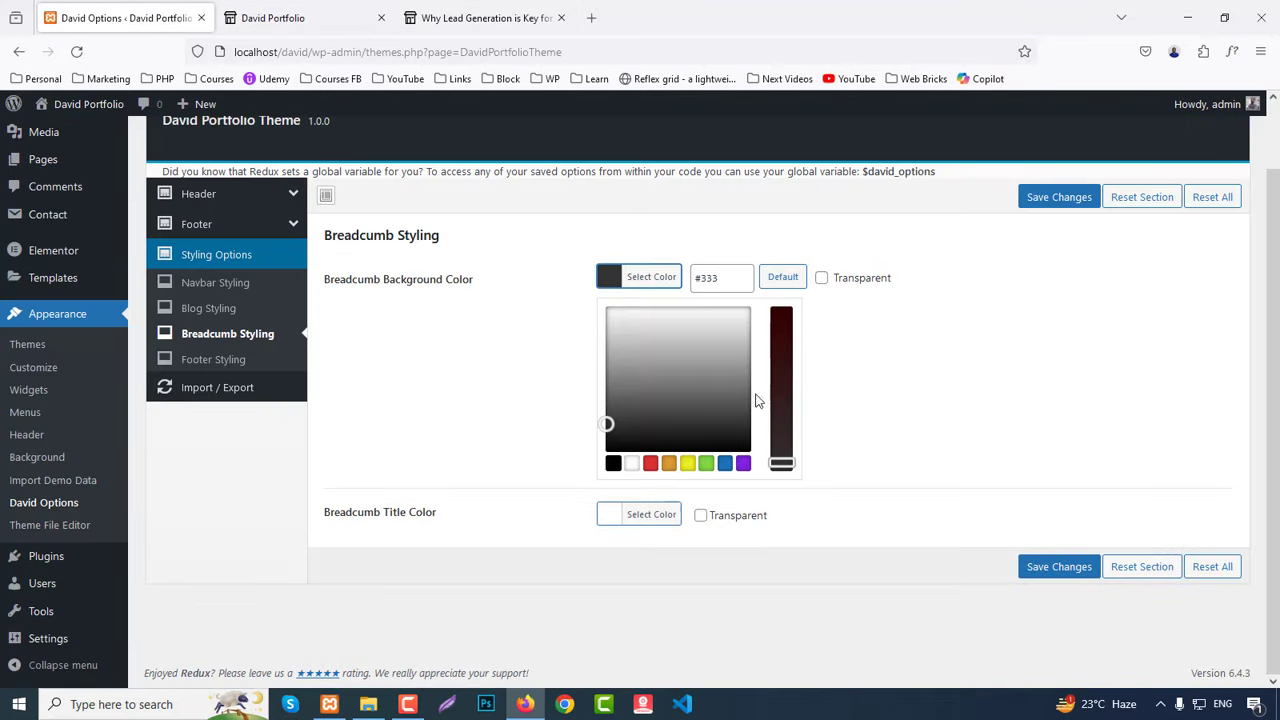
double_click(713, 279)
text(111111)
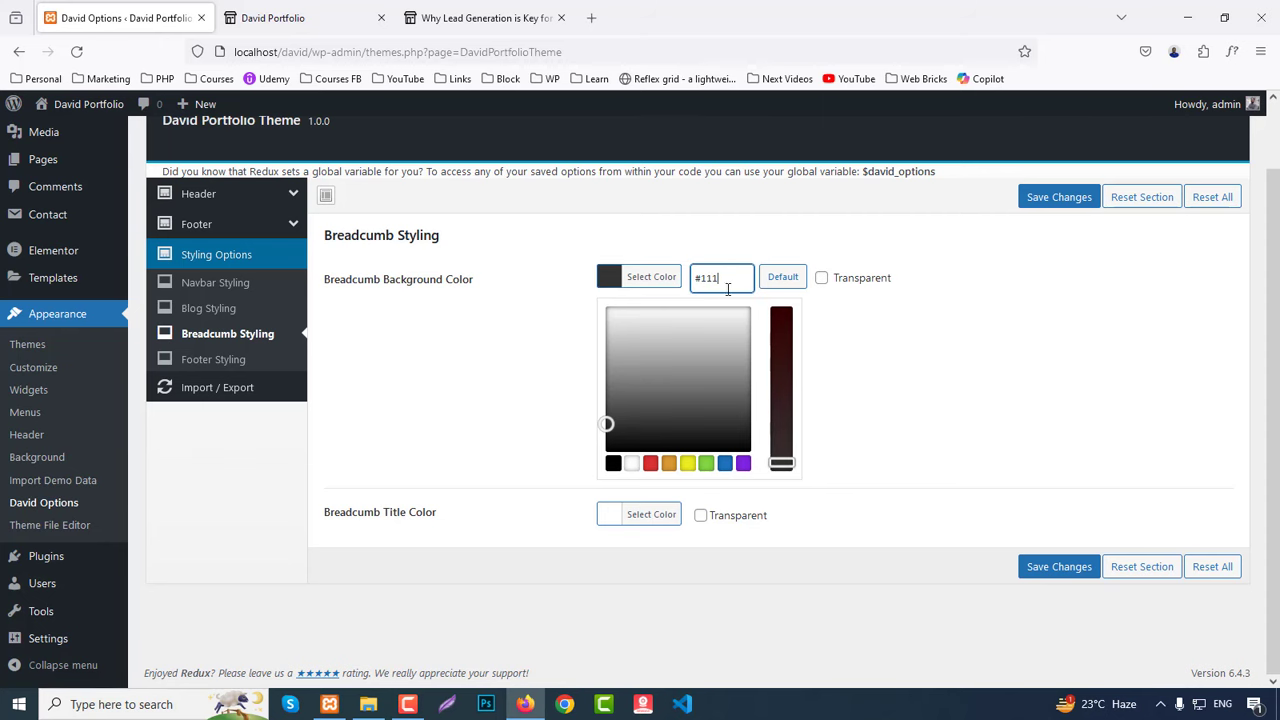
click(871, 423)
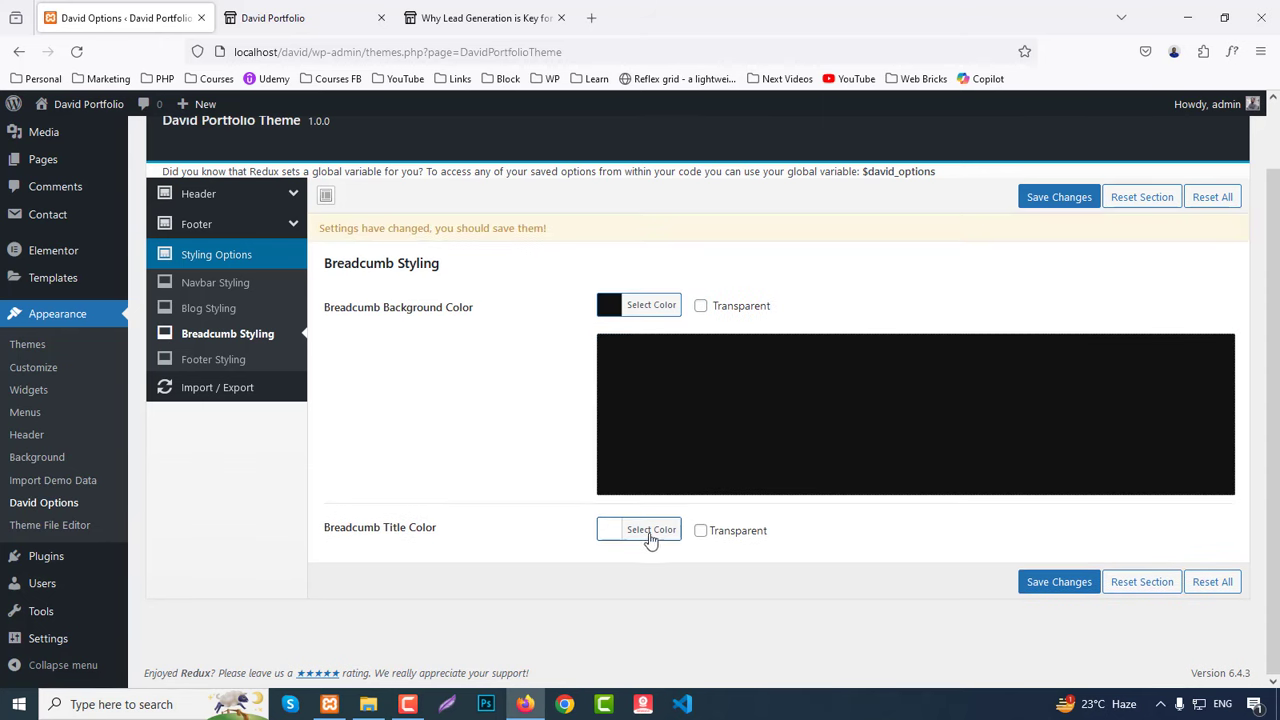
Step: Choose white as the Breadcumb Title Color and save the theme options
click(614, 537)
scroll(700, 570, down, 2)
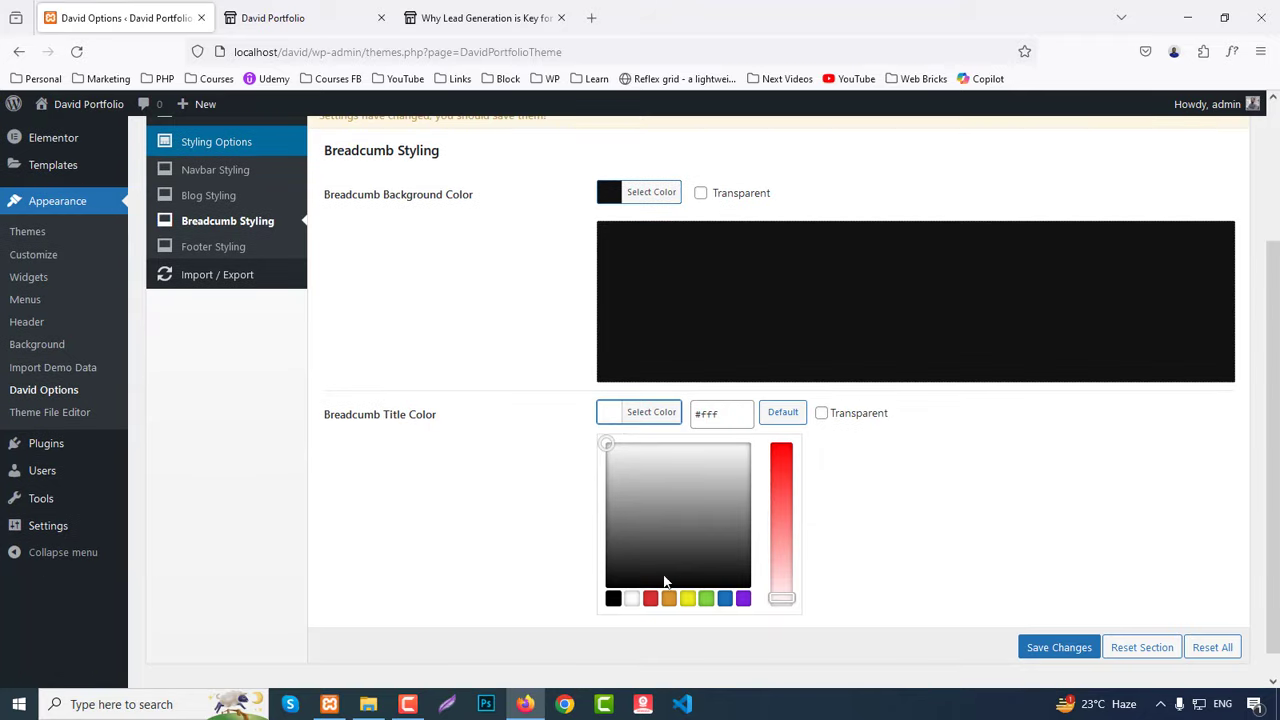
click(633, 600)
click(1059, 647)
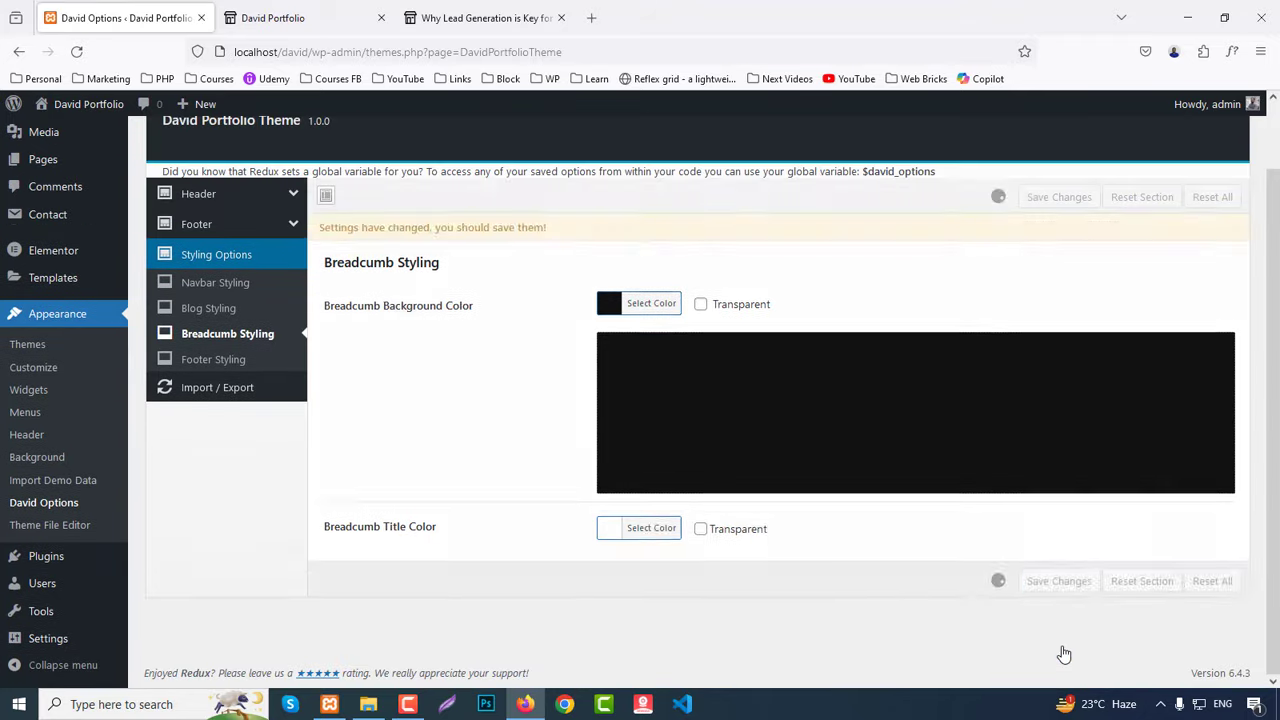
Step: Reload the blog post and check its title banner, content and sidebar with the saved breadcrumb colors
click(300, 18)
click(477, 17)
key(F5)
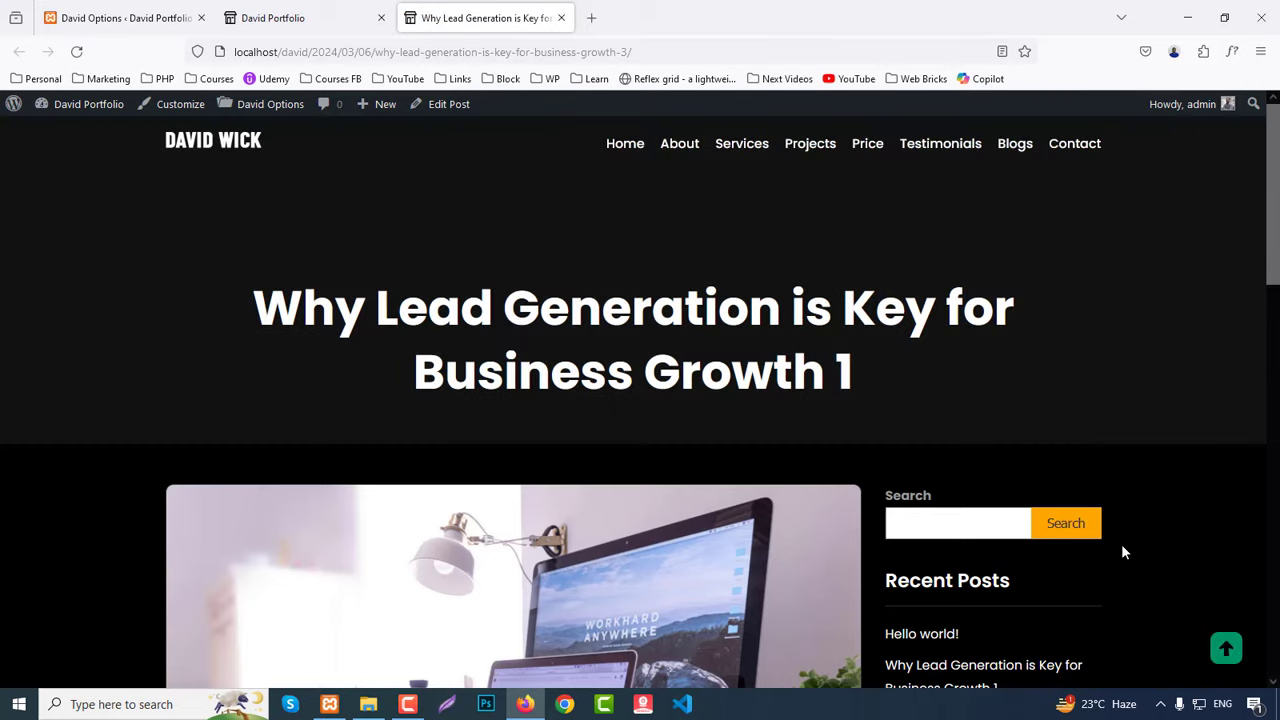
scroll(1122, 546, down, 15)
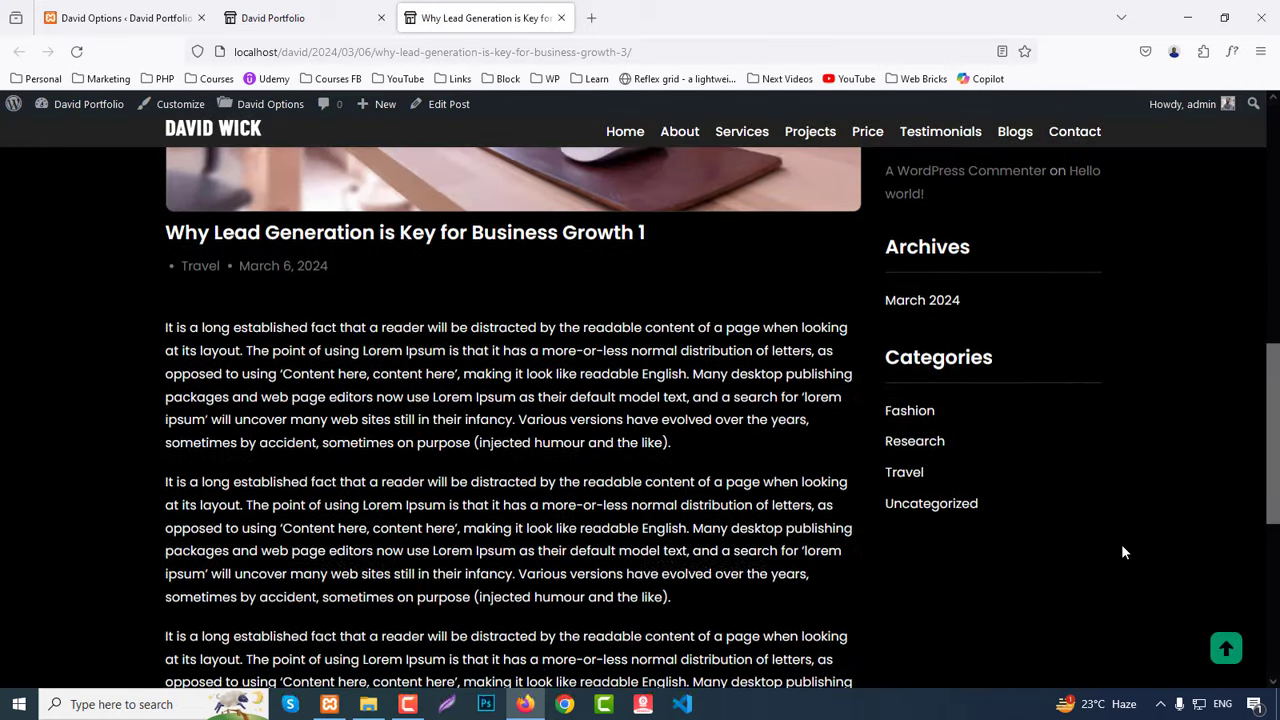
scroll(1122, 552, up, 15)
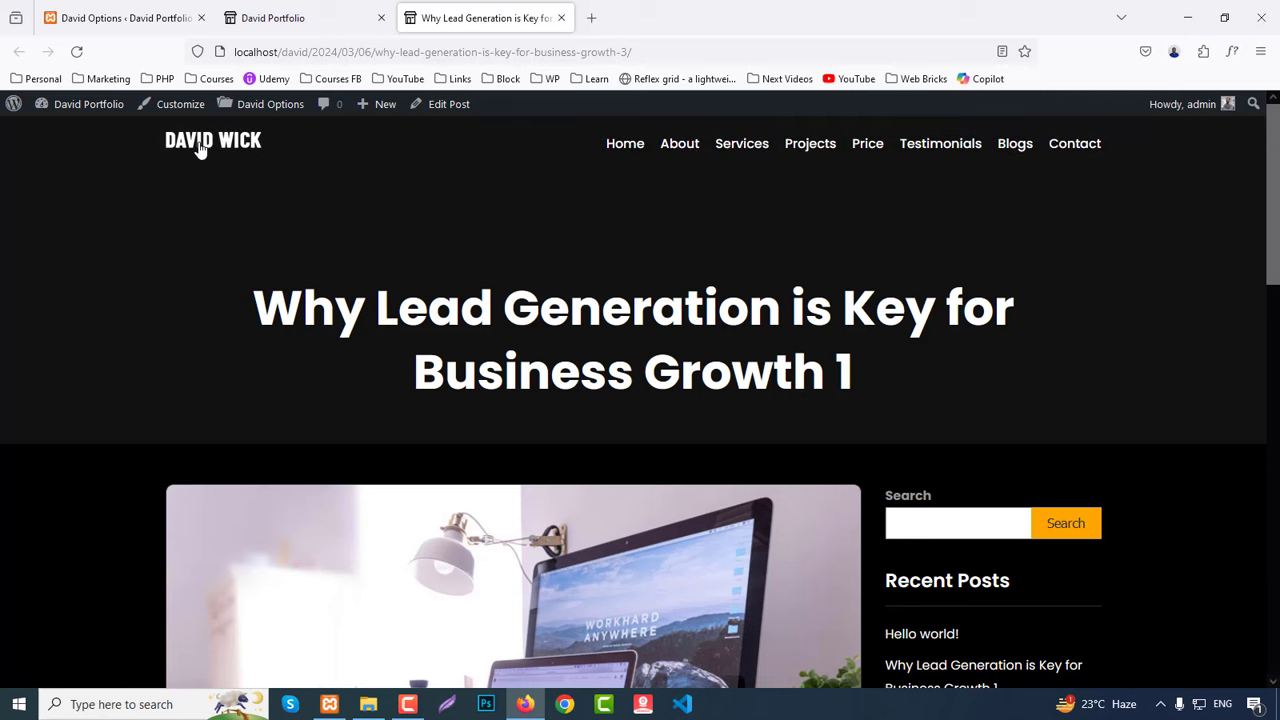
Step: Return from the blog post to the homepage, open the Footer Styling options and view the homepage's footer
click(199, 150)
click(103, 10)
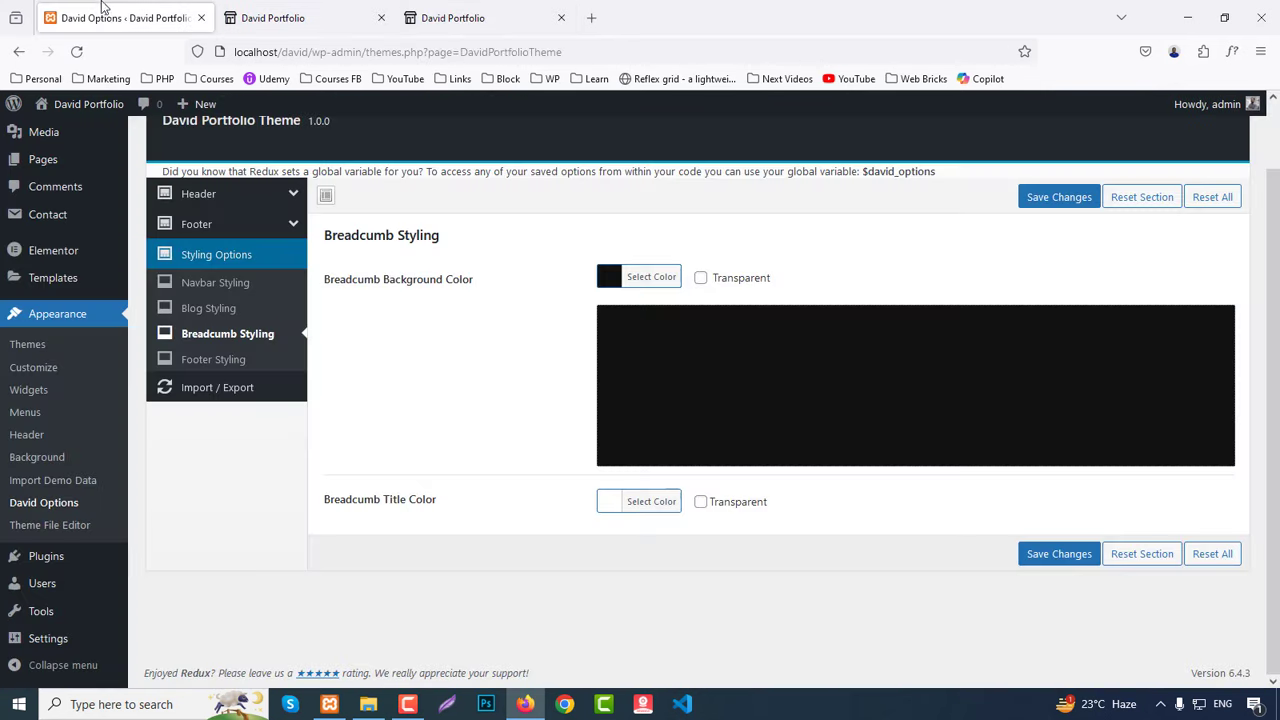
click(210, 360)
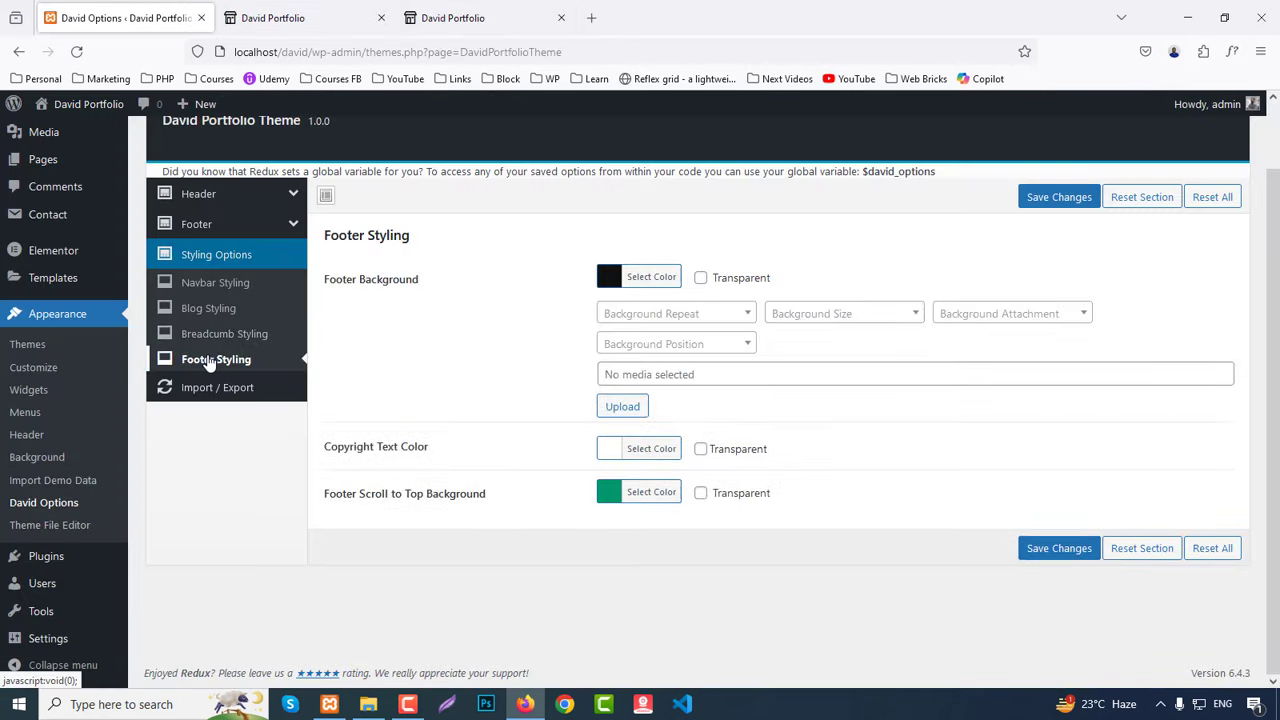
click(450, 18)
middle_click(275, 530)
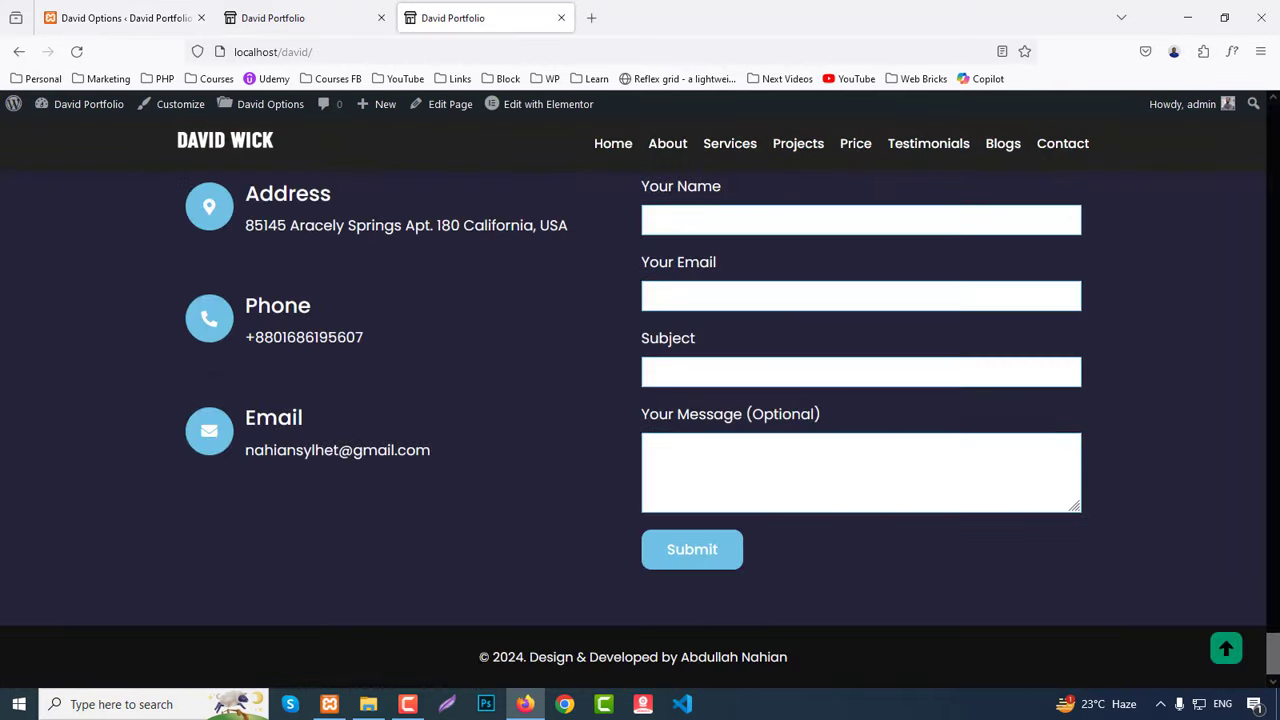
Step: Compare the copyright text and scroll-to-top background color options with the homepage's footer and scroll-to-top button
click(120, 18)
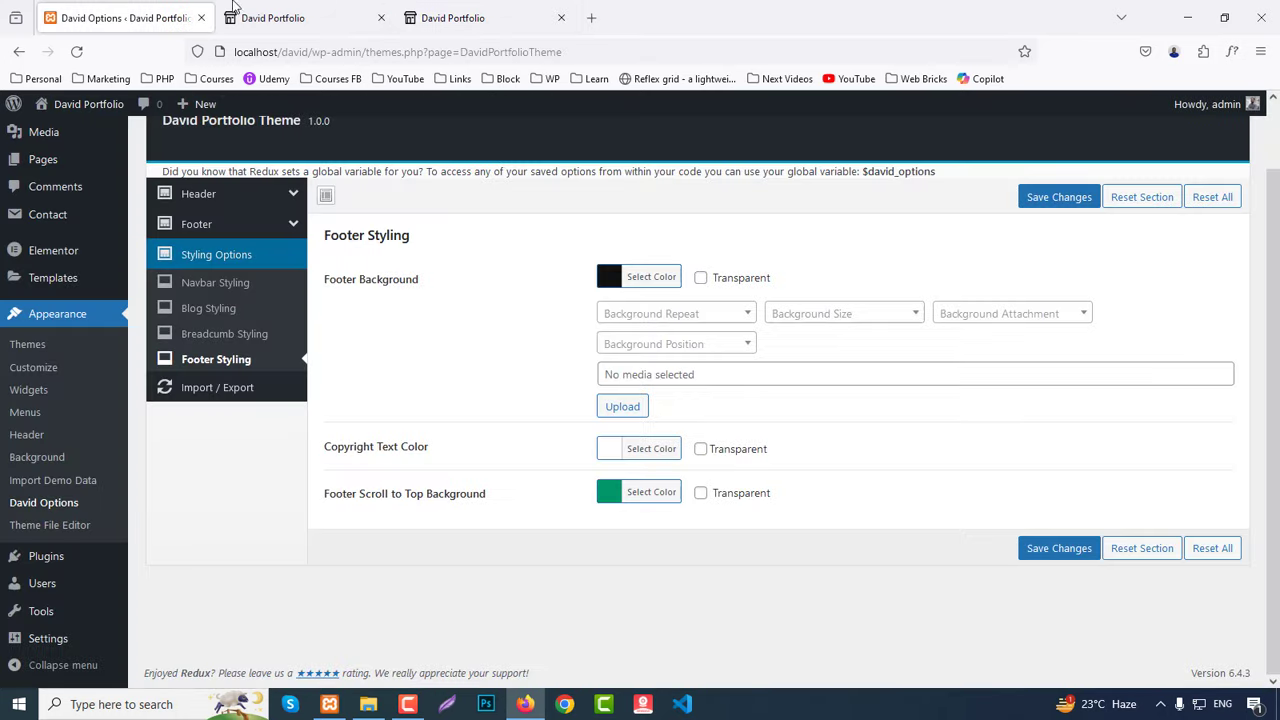
click(455, 18)
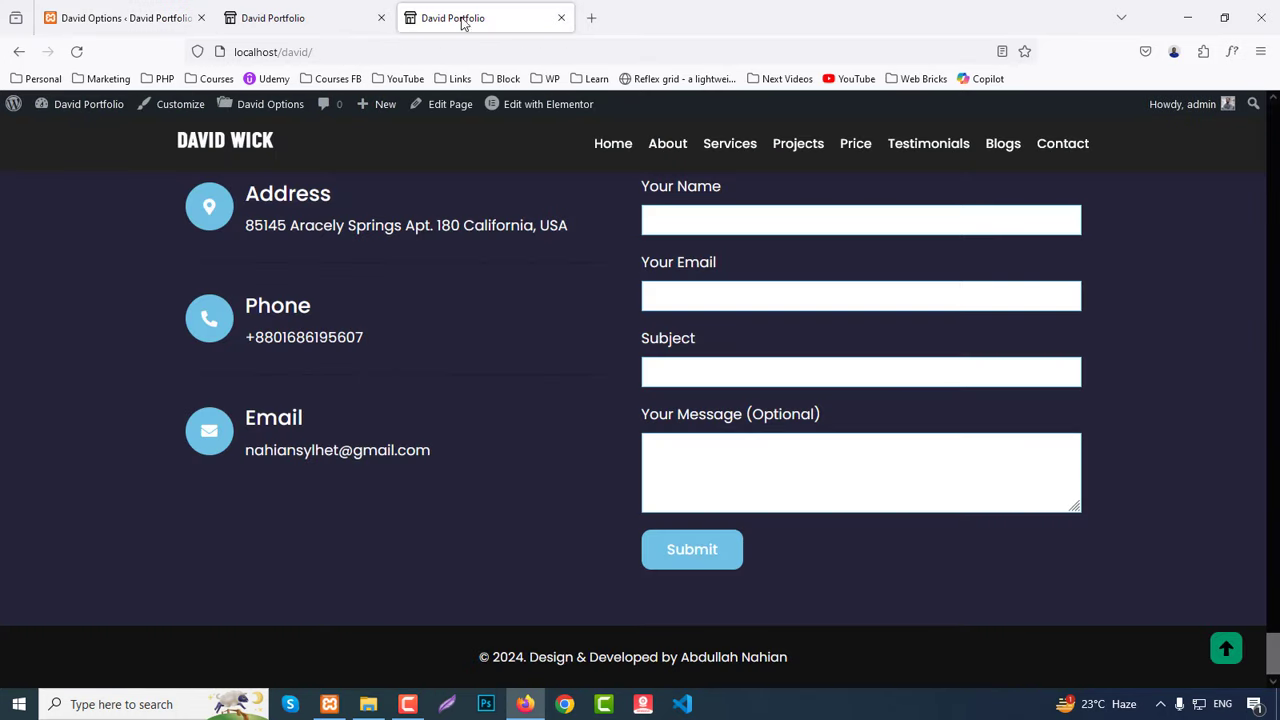
click(120, 18)
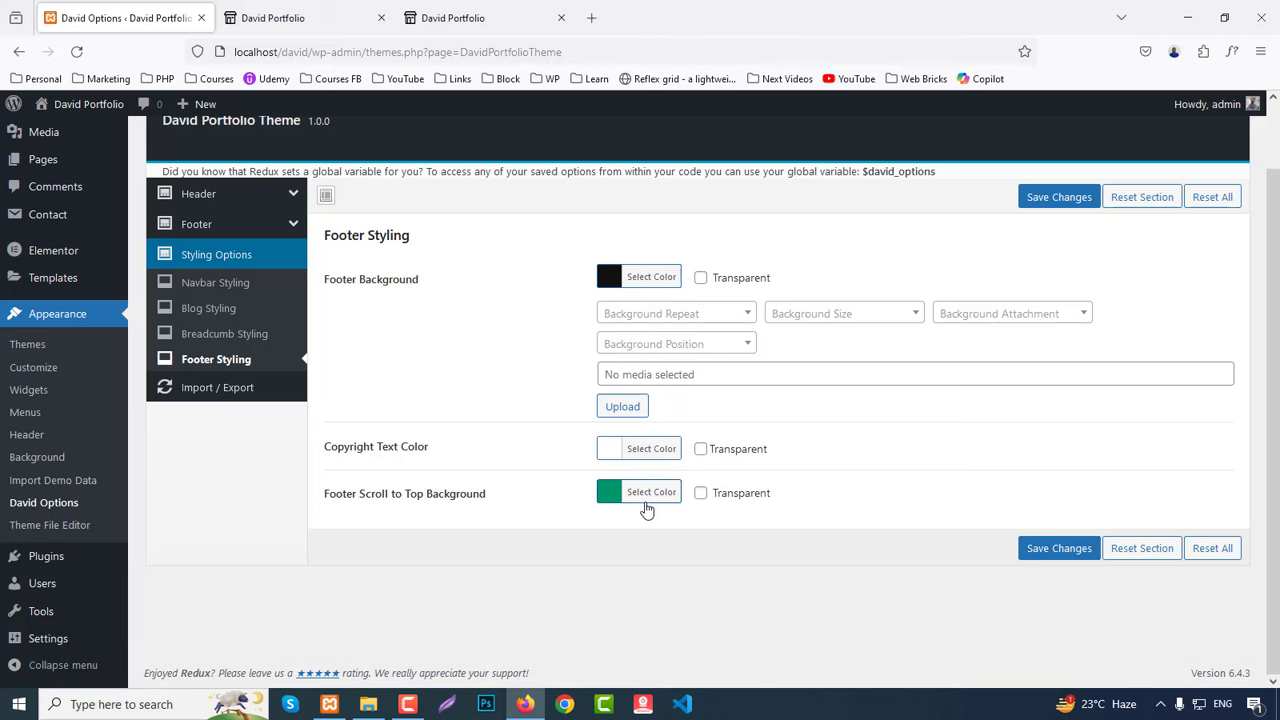
click(455, 18)
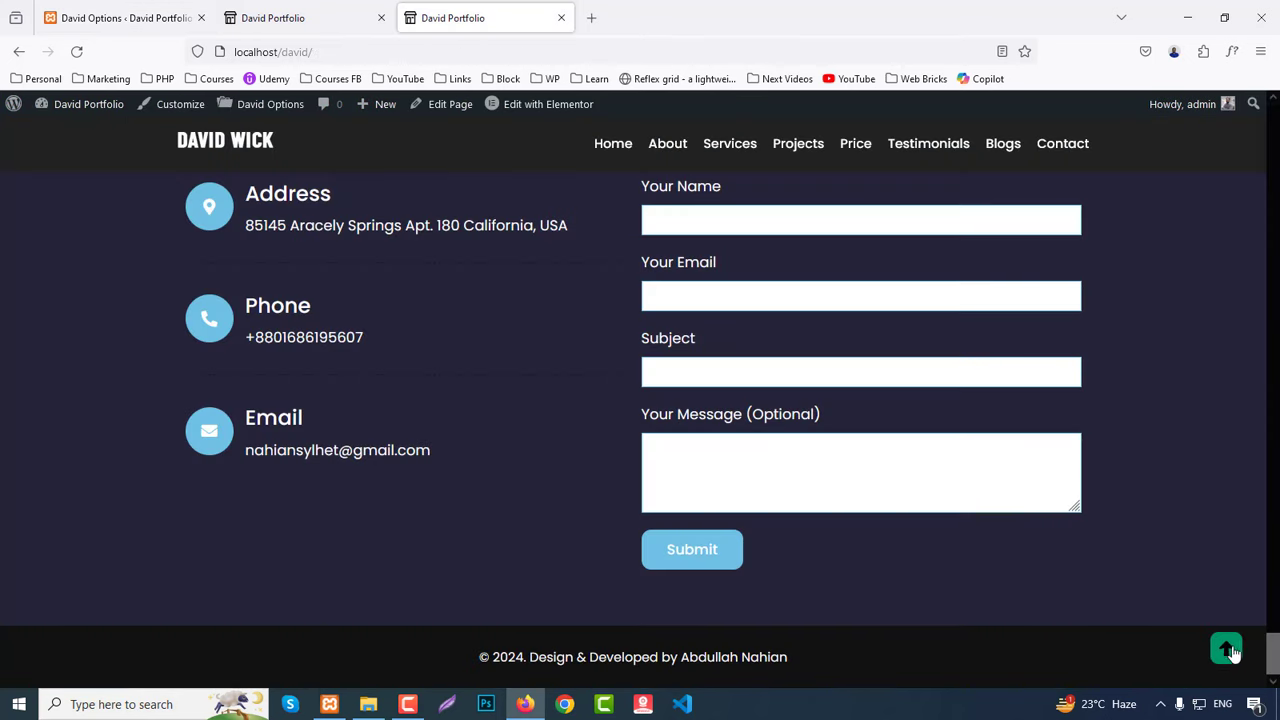
Step: Close the duplicate homepage tab, open the homepage in the Elementor editor and dismiss the Elementor AI introduction
drag(1275, 660, 1268, 120)
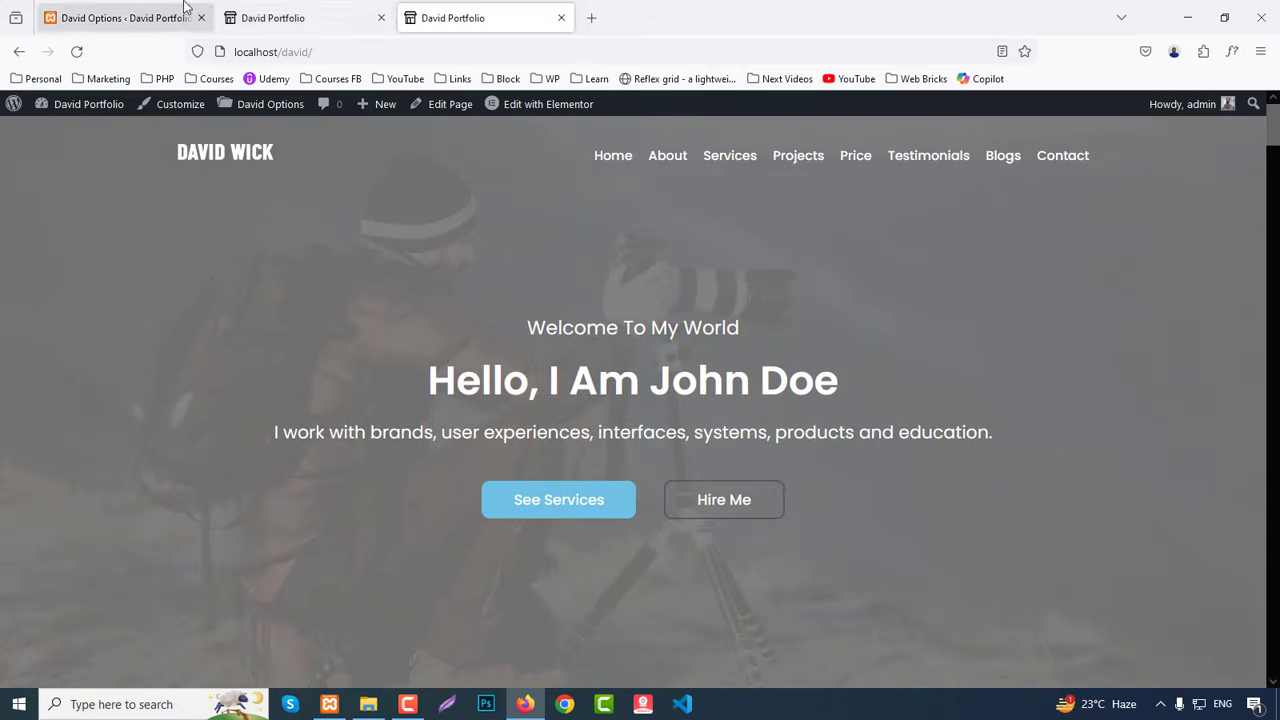
click(186, 16)
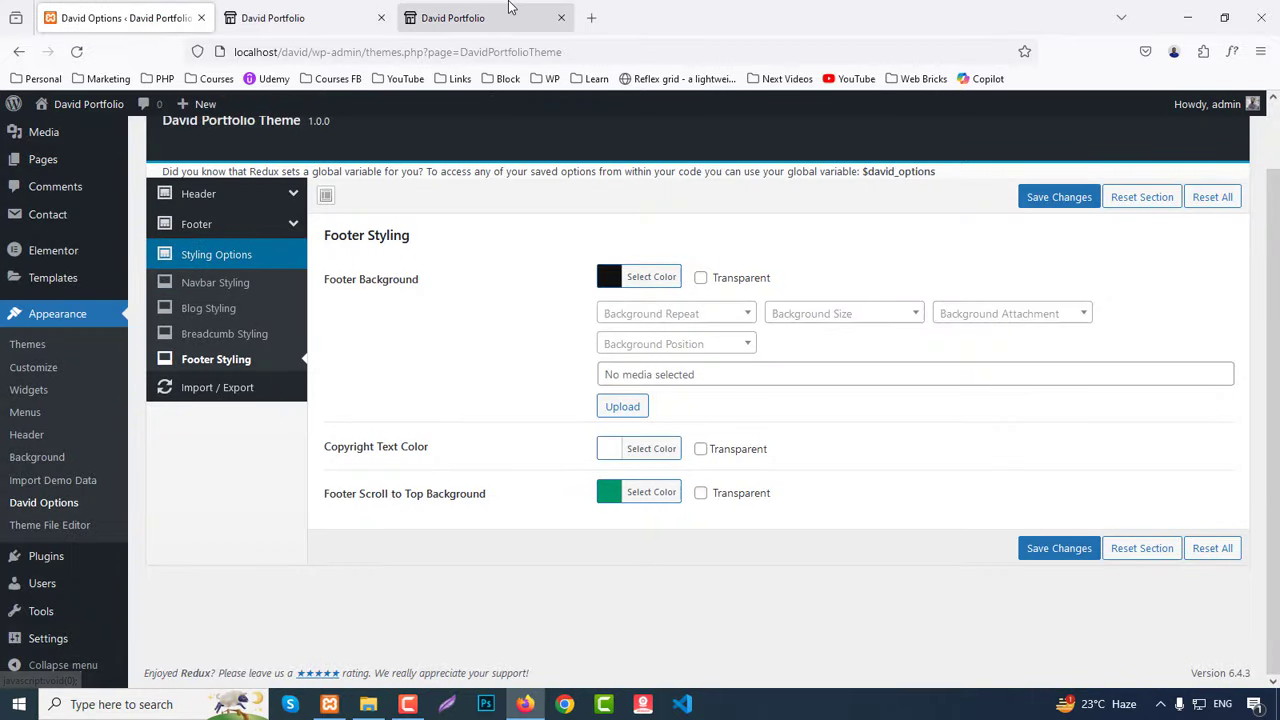
click(470, 18)
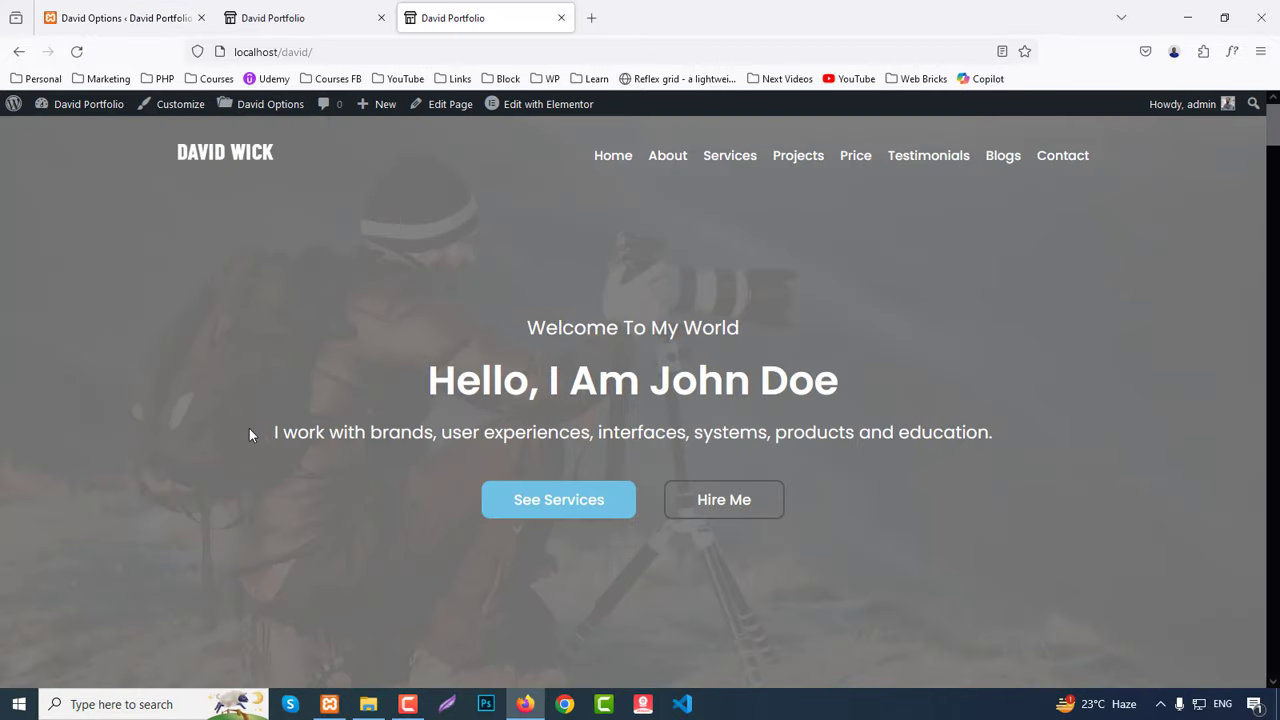
click(381, 18)
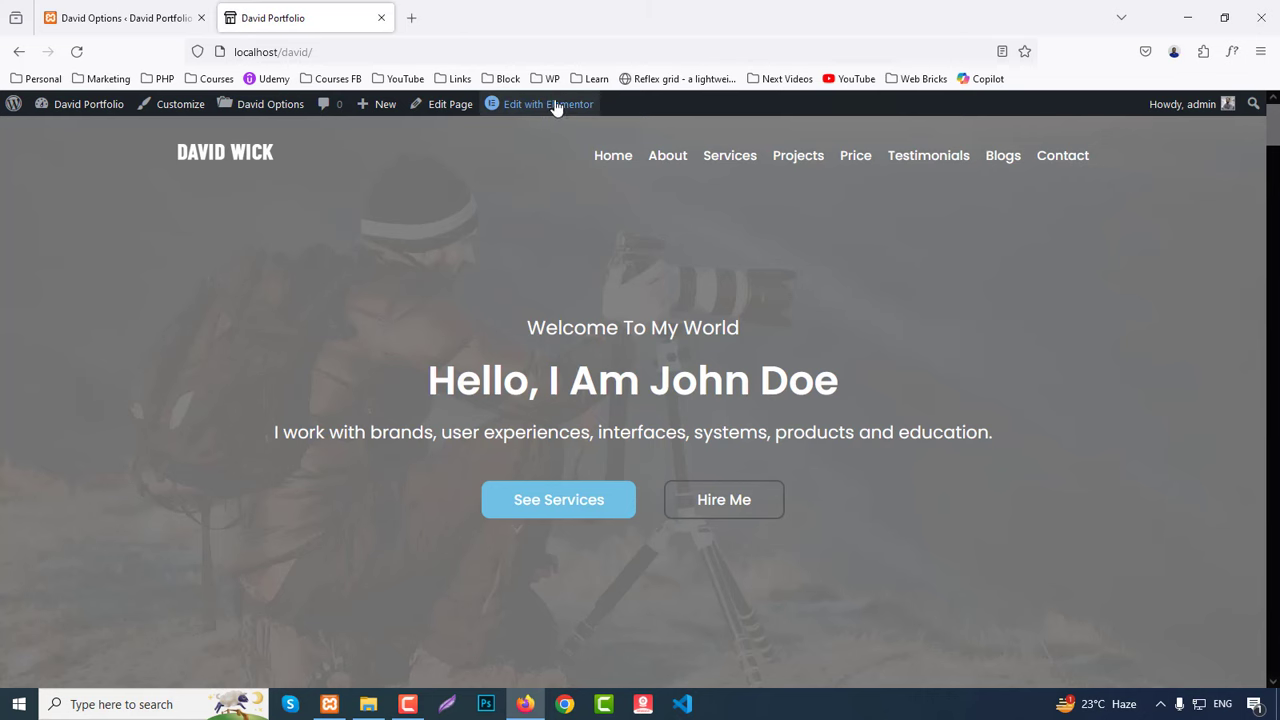
mouse_move(548, 110)
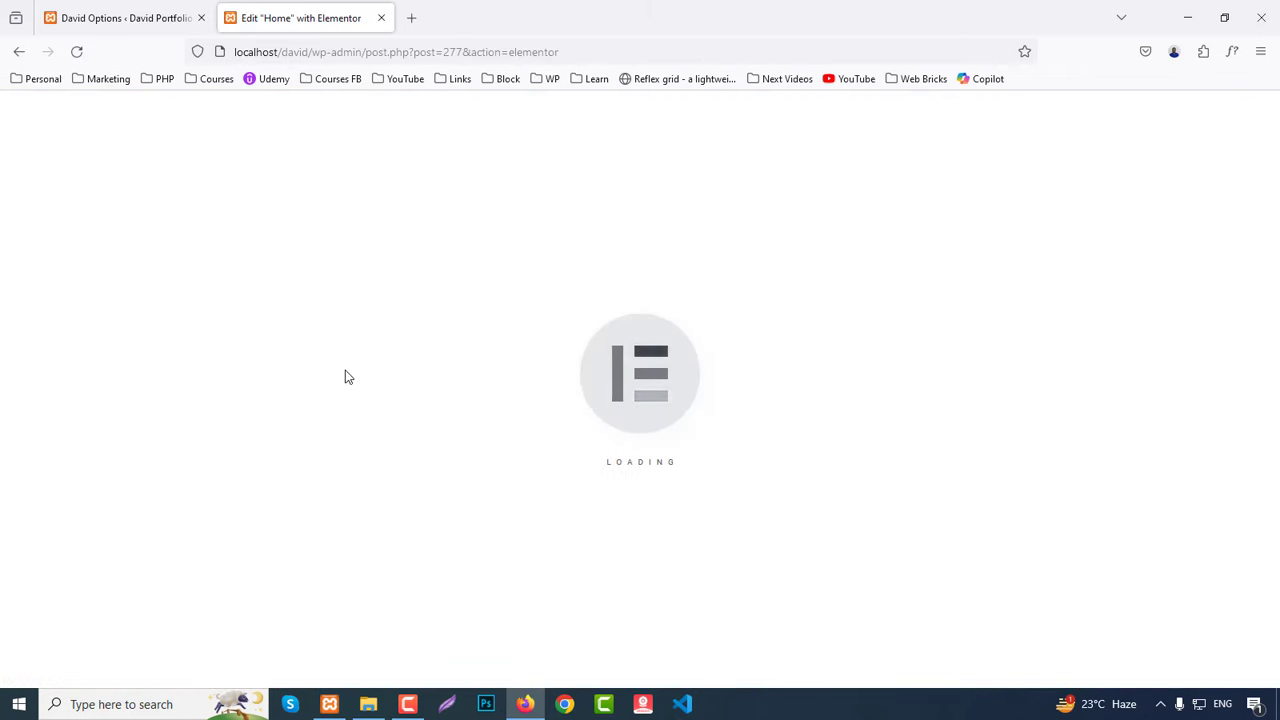
key(super)
key(super)
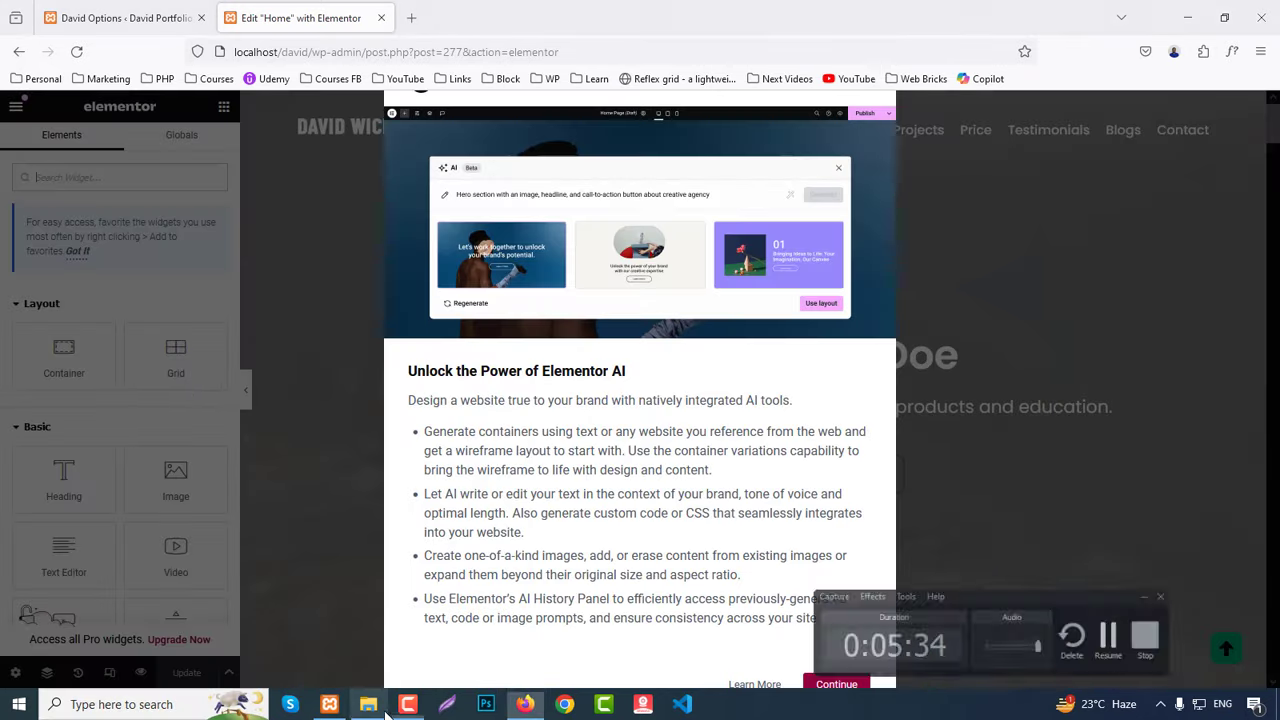
click(830, 684)
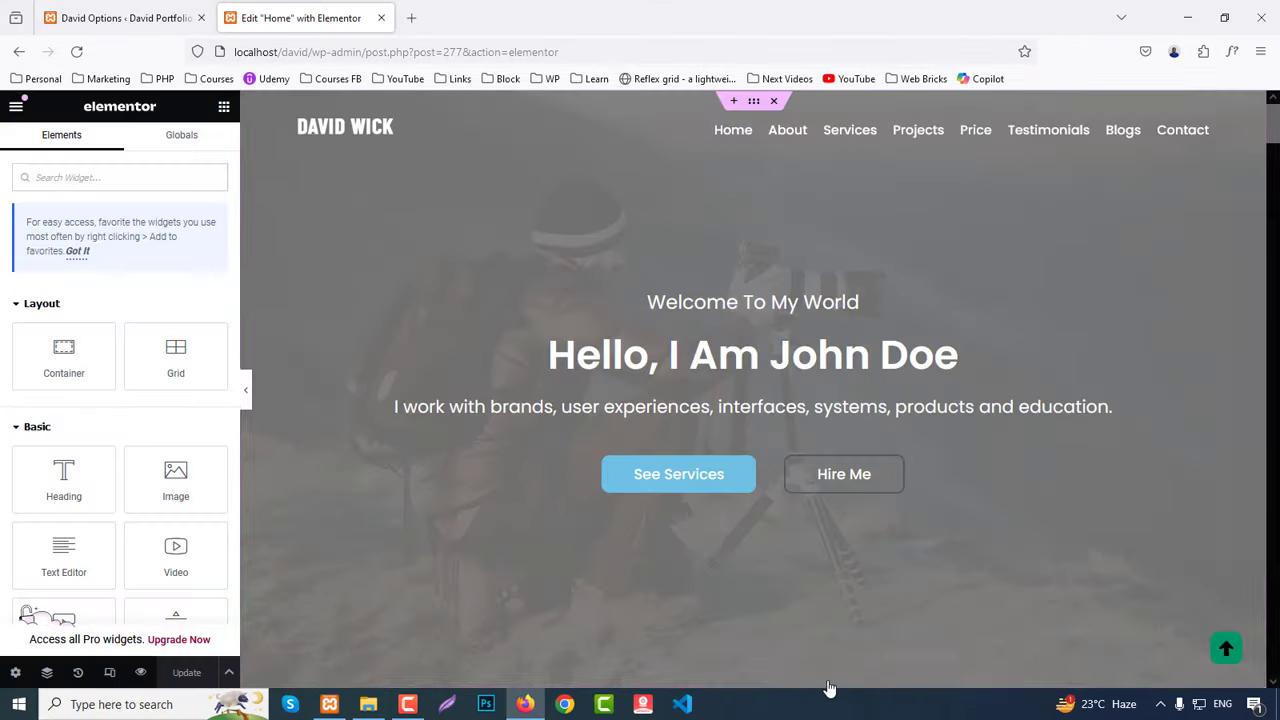
Step: Collapse the Layout, Basic, Pro and General widget groups and look through the theme's Custom Category widgets
click(36, 310)
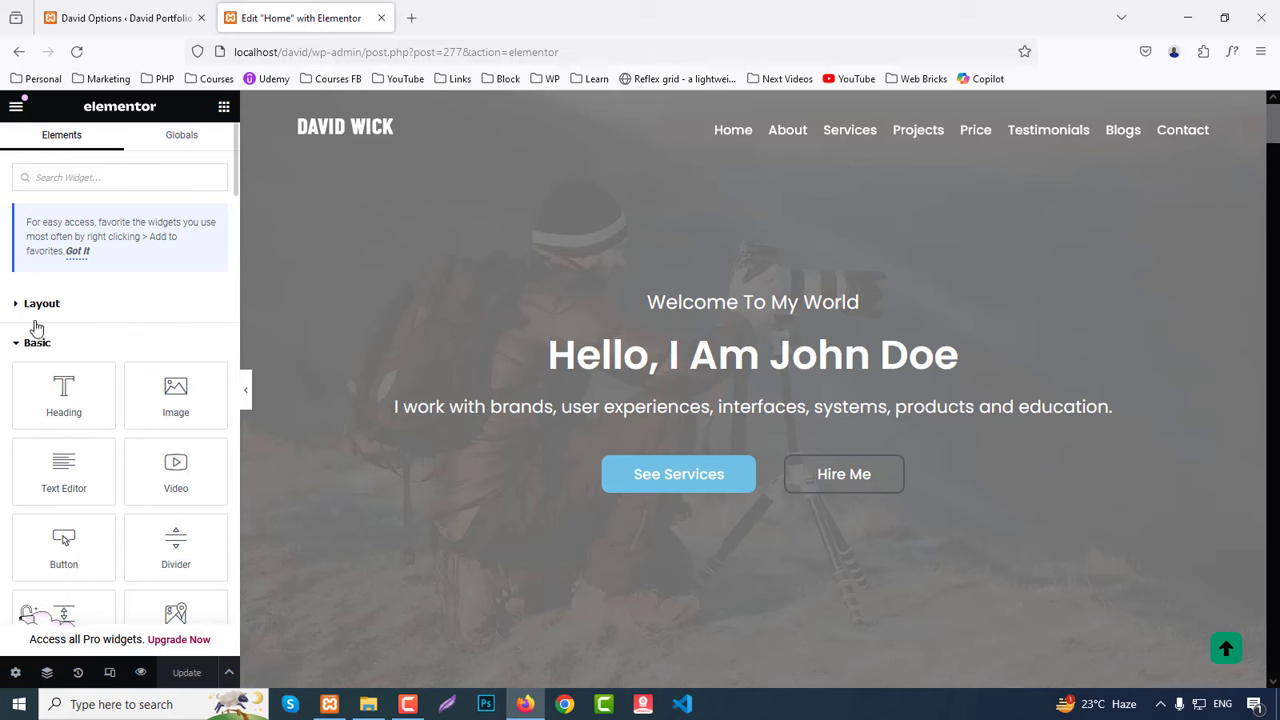
click(37, 343)
click(33, 383)
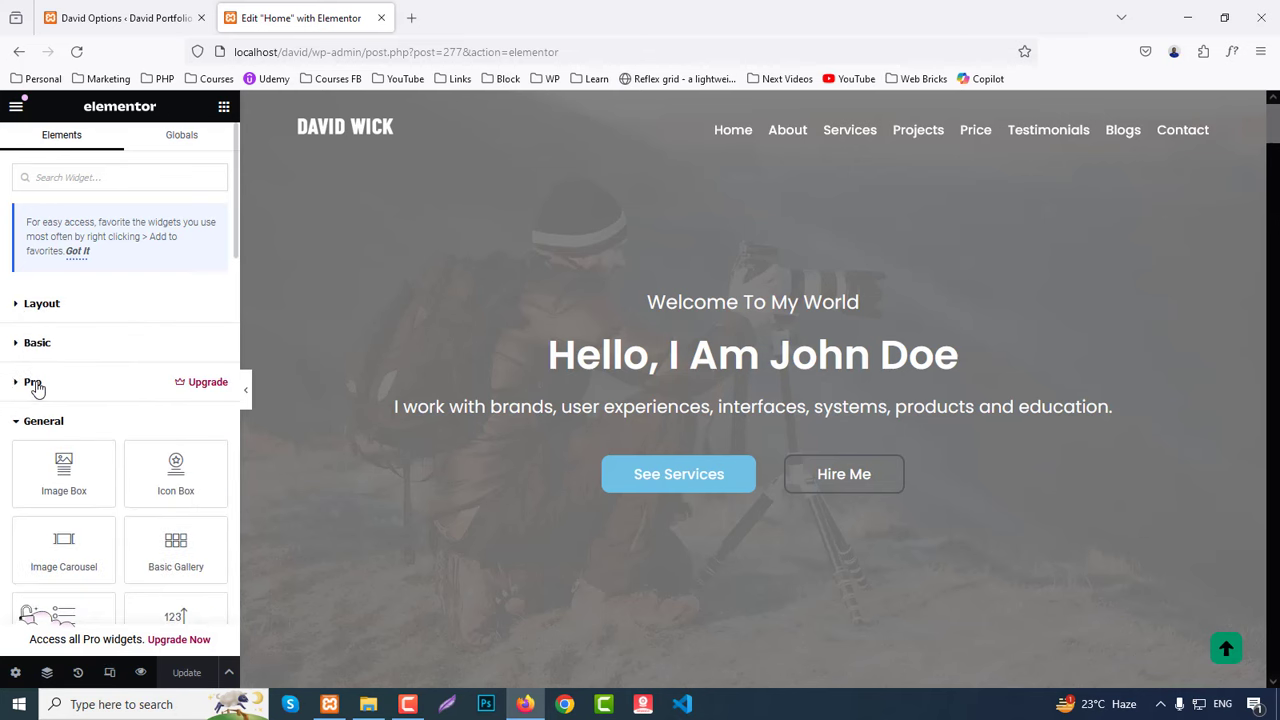
click(41, 423)
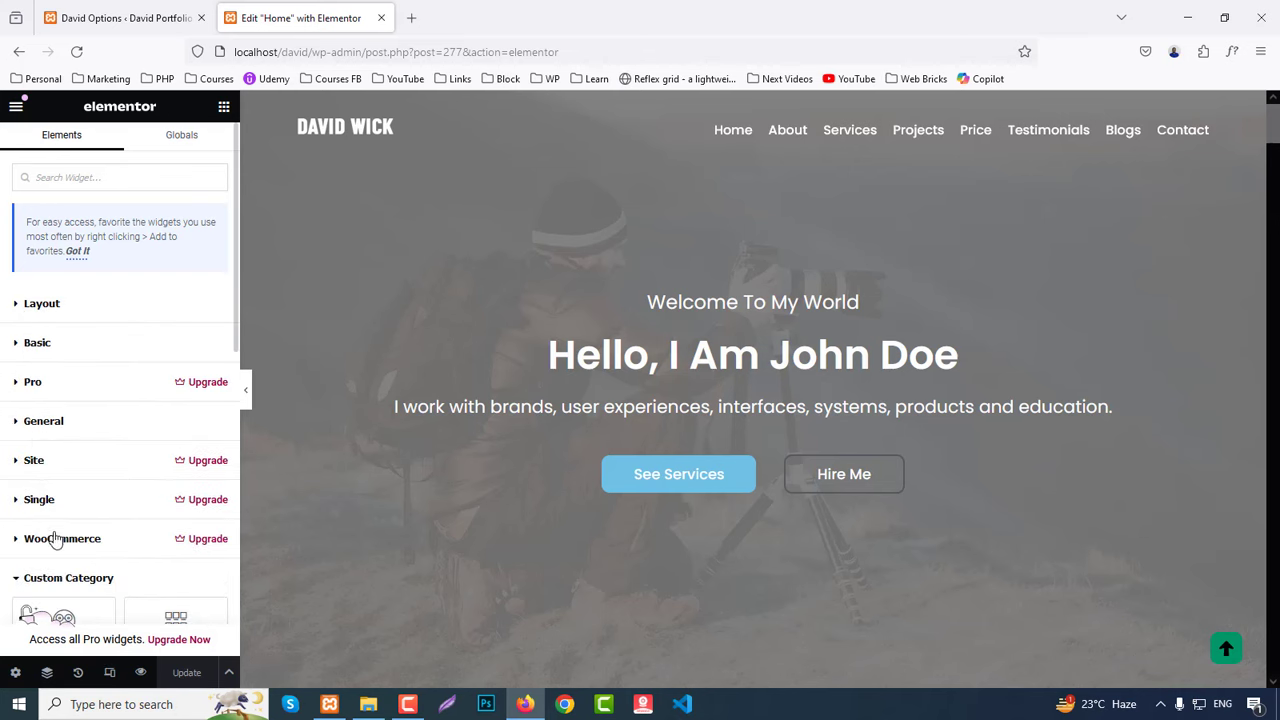
scroll(3, 548, down, 4)
scroll(3, 548, up, 2)
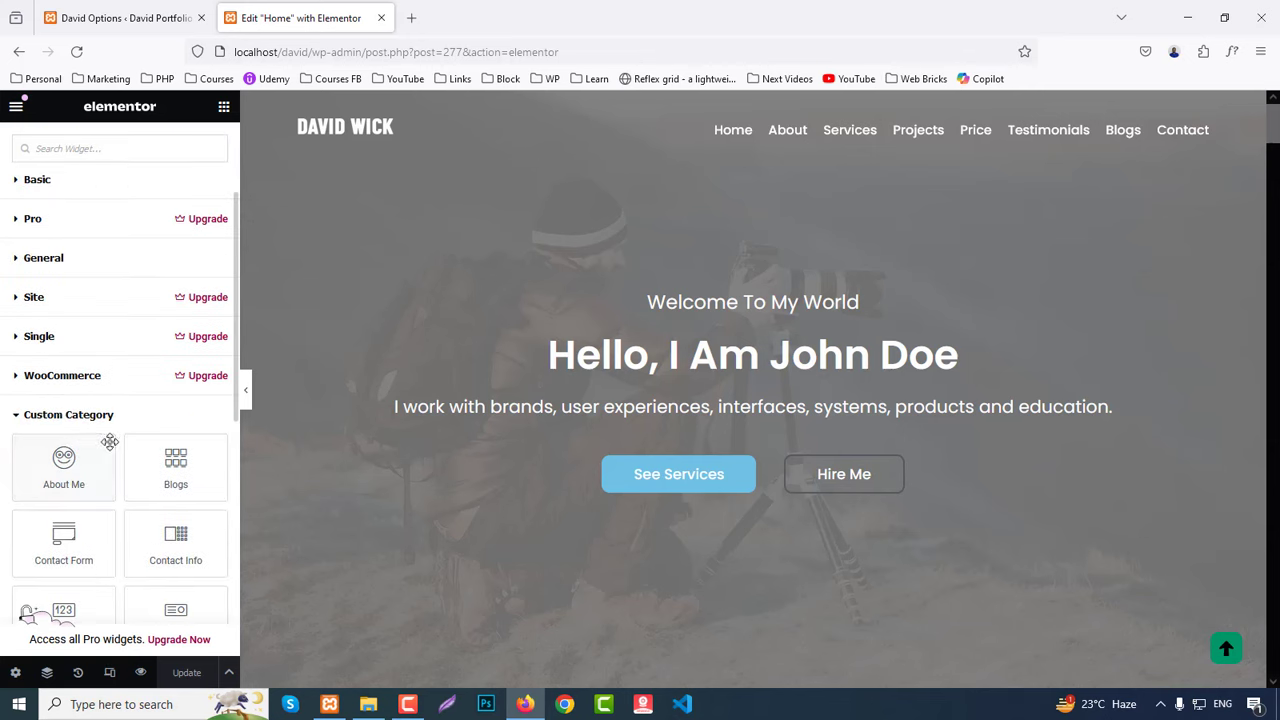
scroll(110, 450, down, 3)
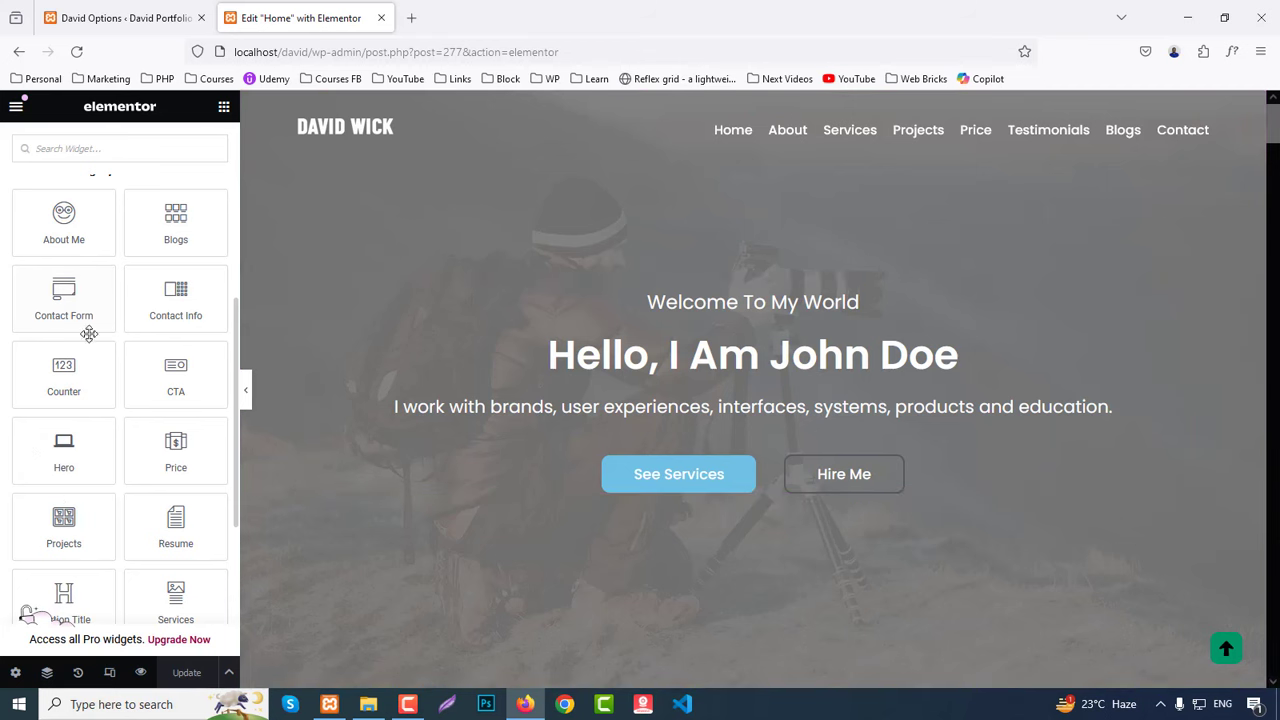
scroll(8, 441, down, 3)
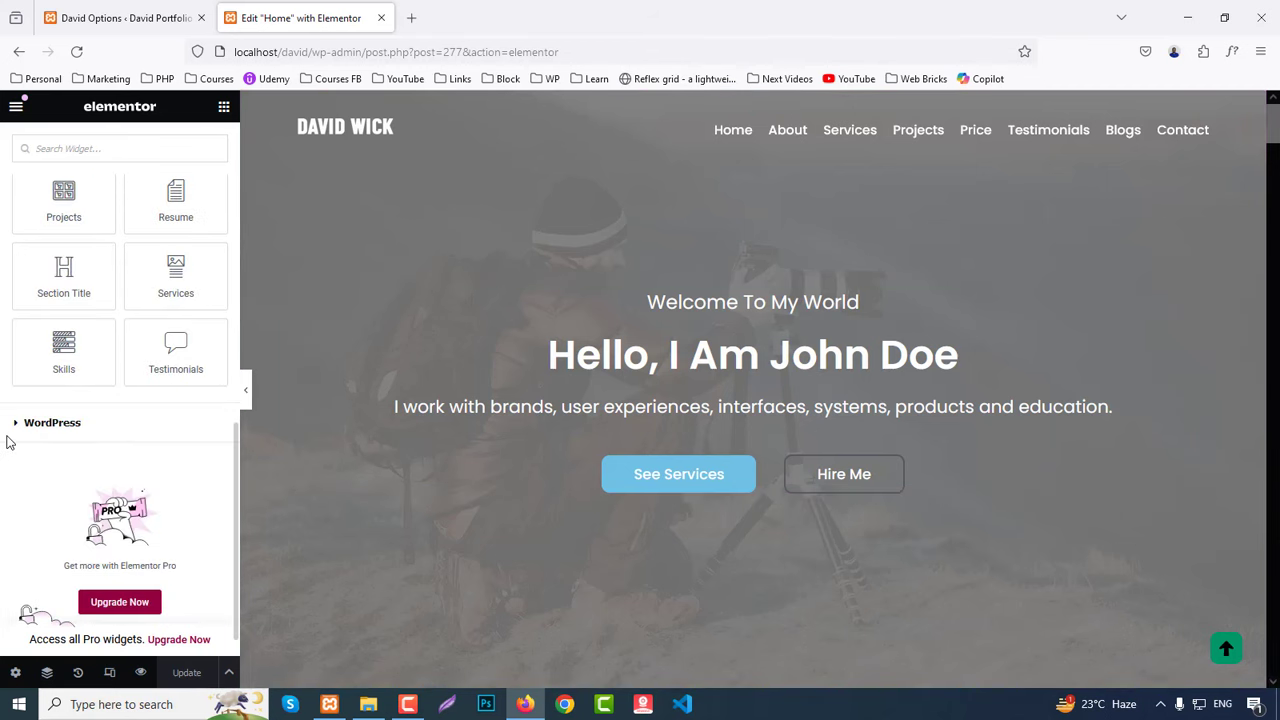
scroll(90, 465, up, 6)
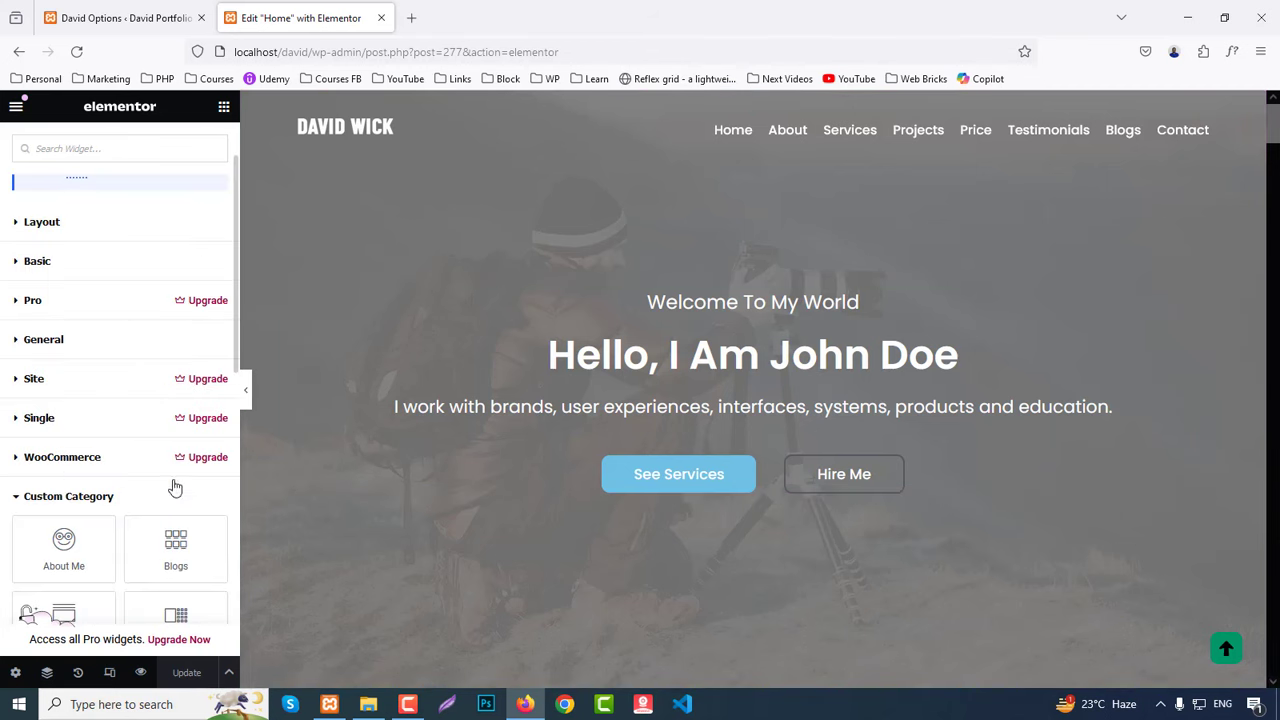
Step: Review the hero widget's content and both buttons' settings, trying left alignment and restoring center alignment
click(683, 323)
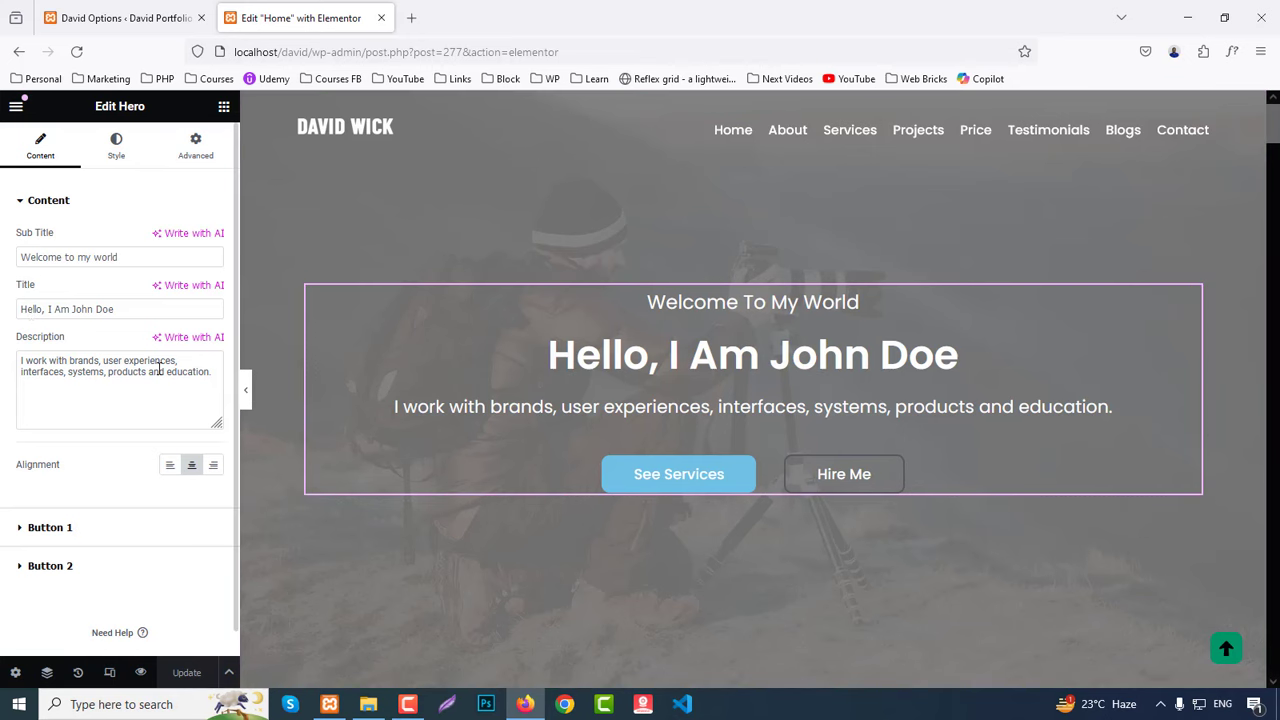
click(170, 463)
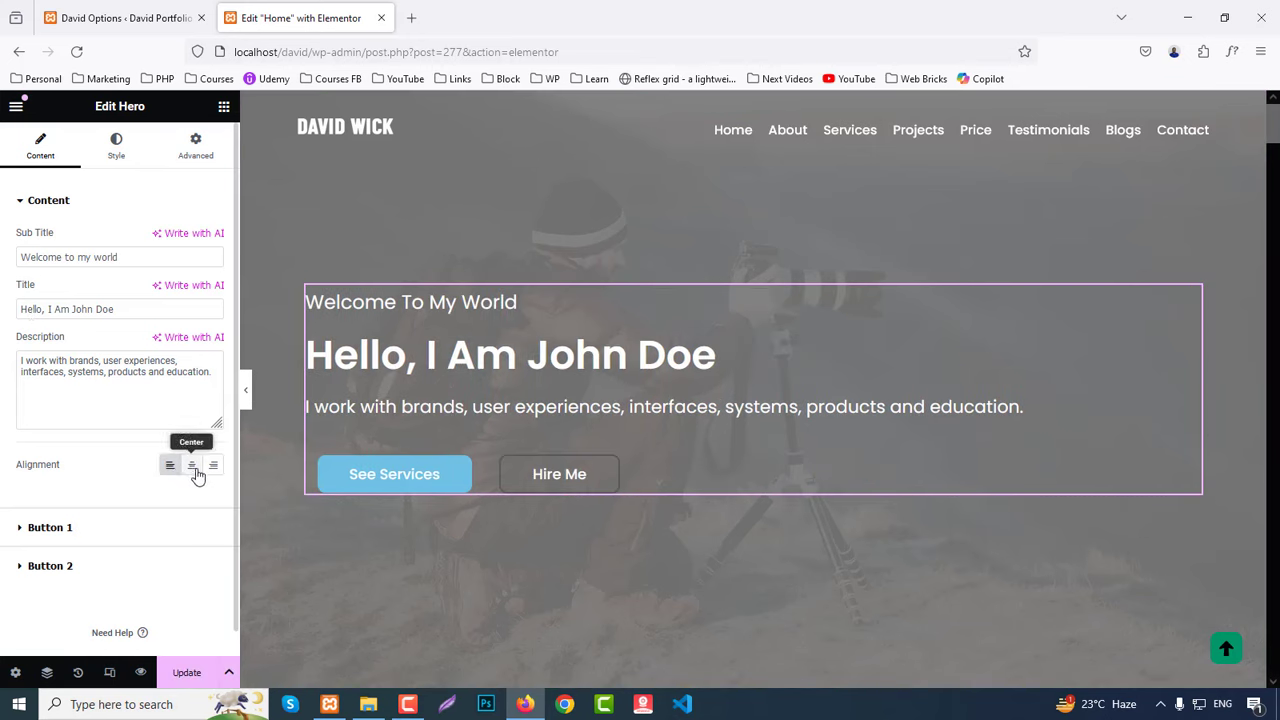
click(193, 470)
click(66, 532)
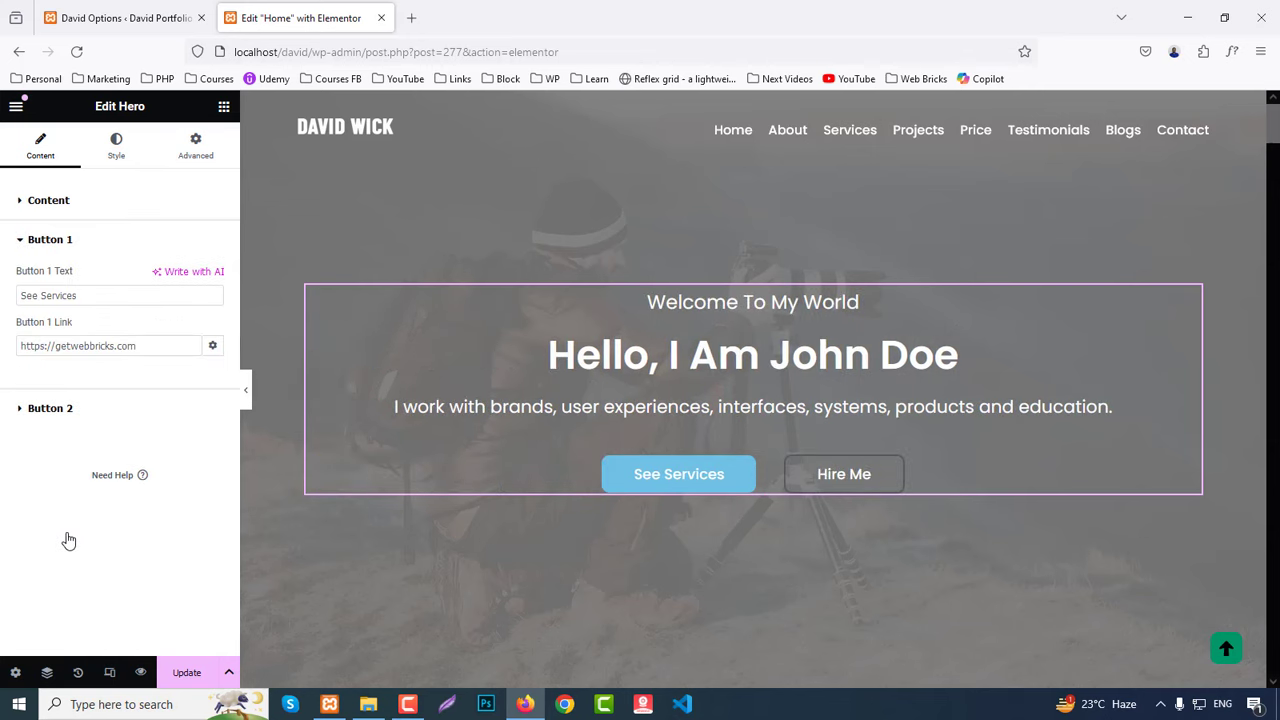
click(48, 410)
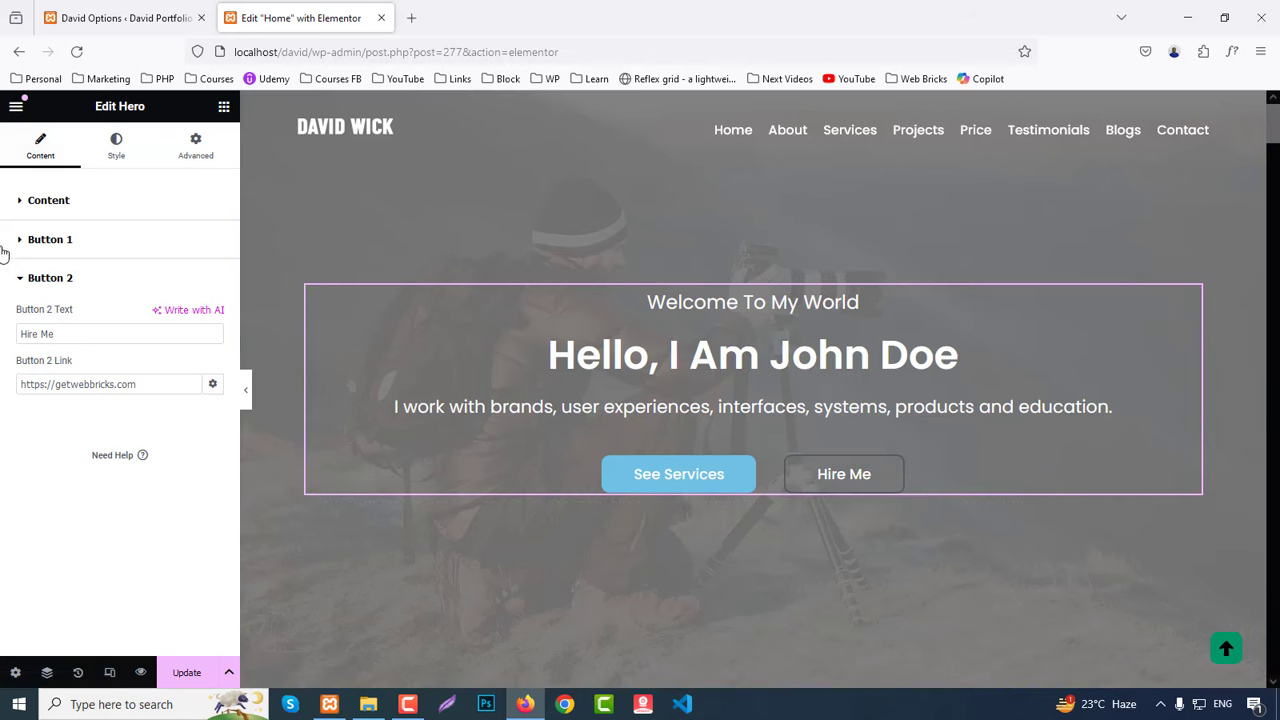
Step: Open the Global Colors in Site Settings and set the Primary color to #00966B
click(16, 110)
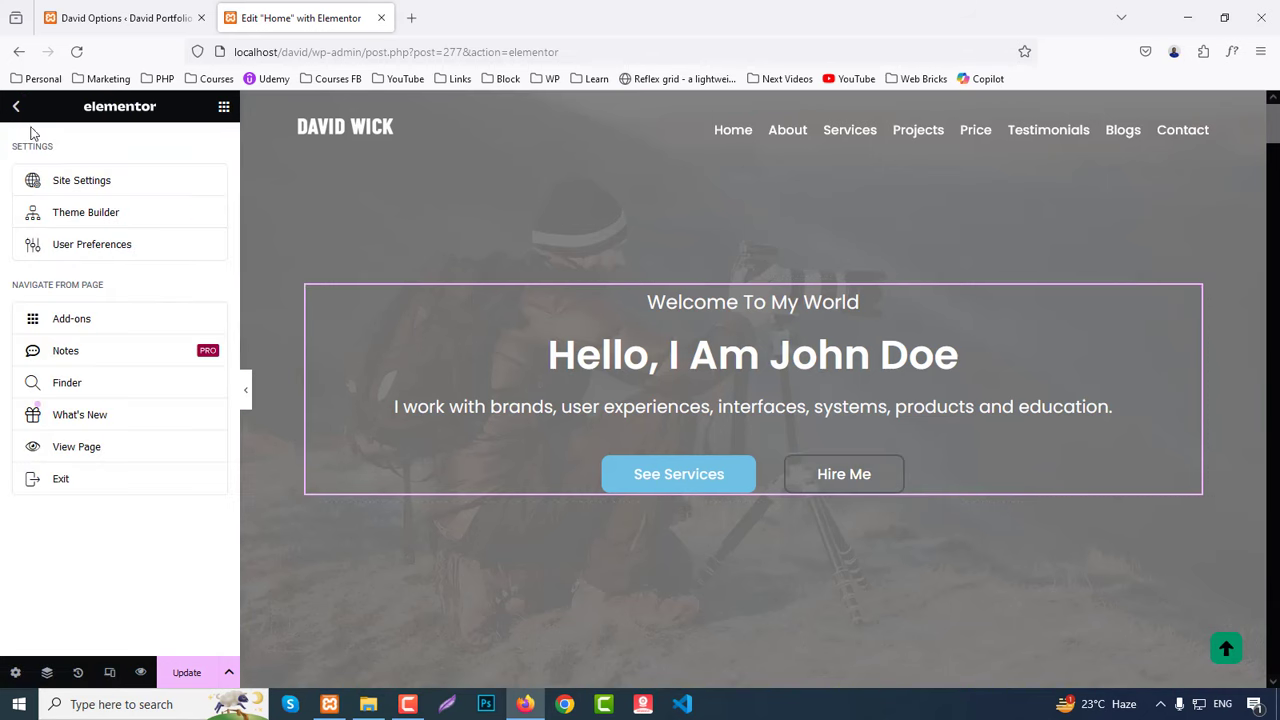
click(80, 184)
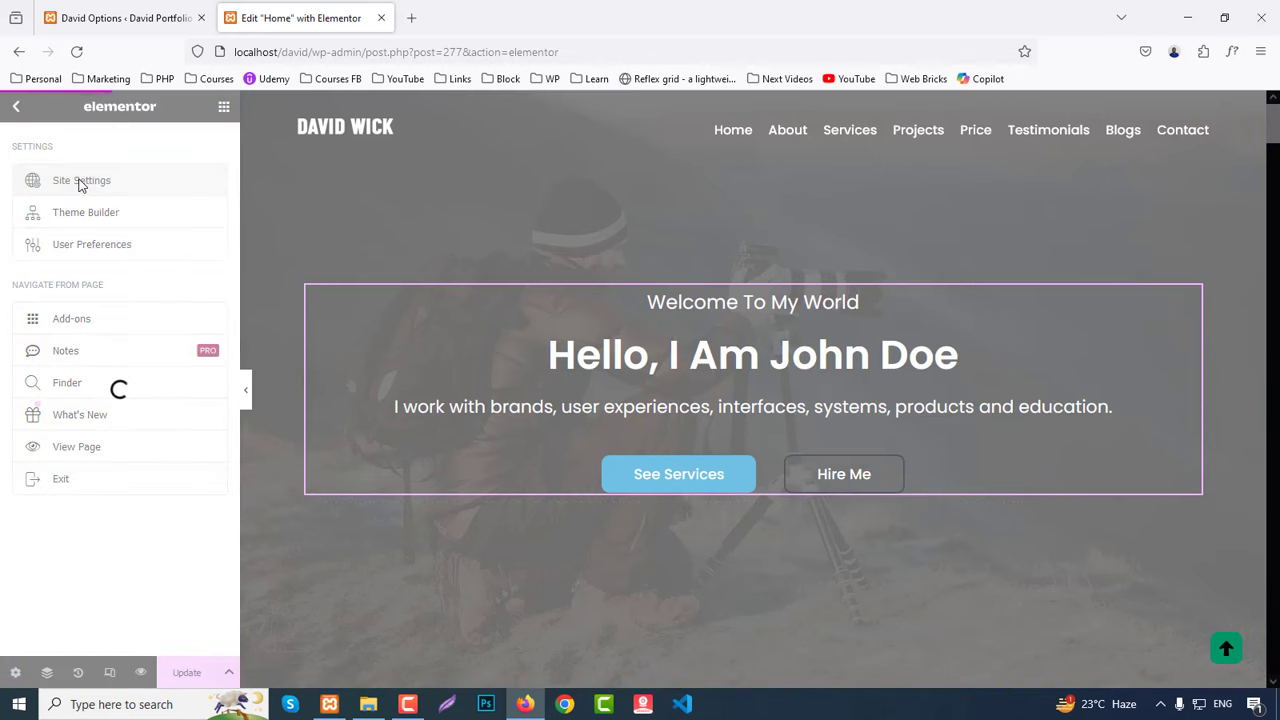
click(88, 186)
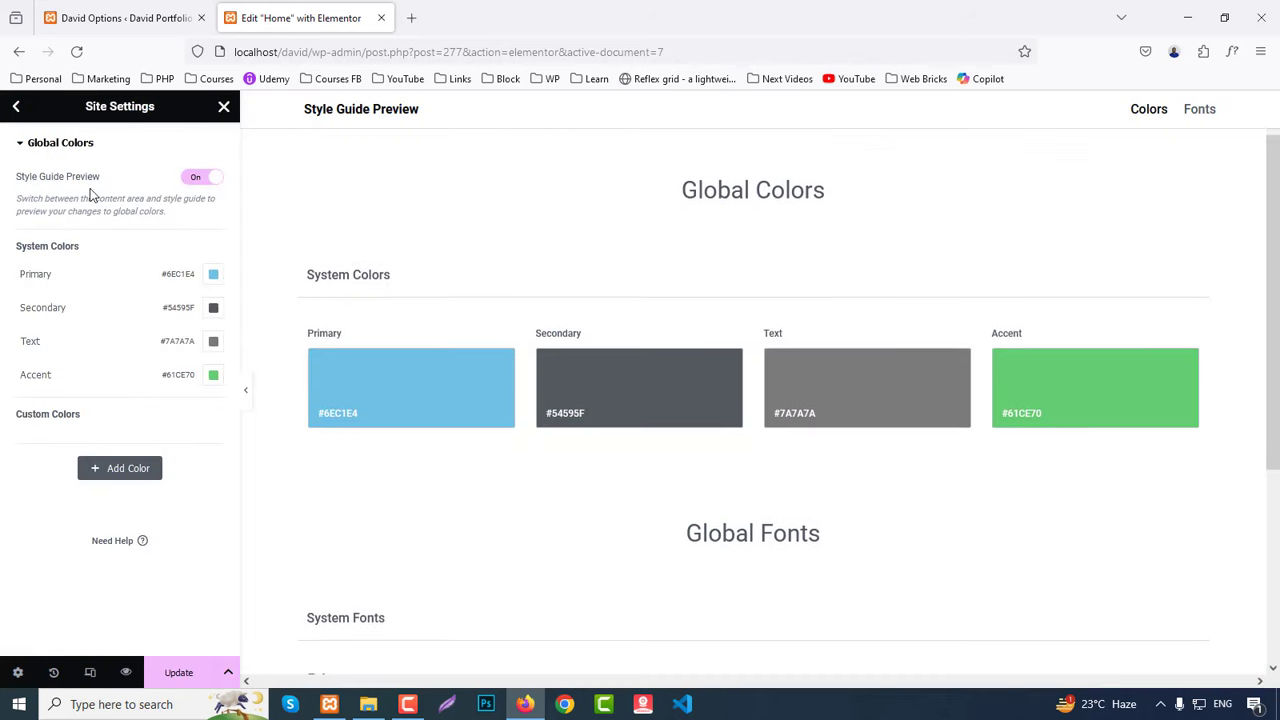
click(214, 276)
text(#00966B)
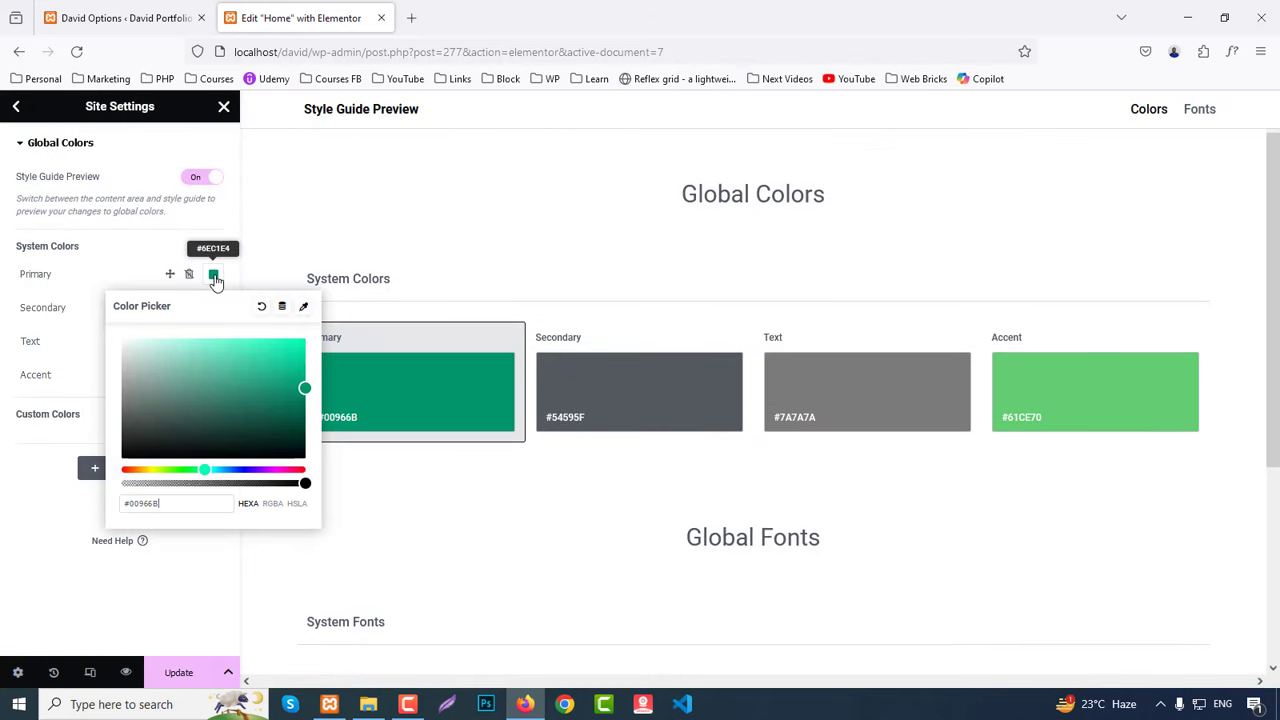
click(214, 276)
Step: Set the global Secondary color to #333333 and the Text color to #FFFFFF
click(213, 310)
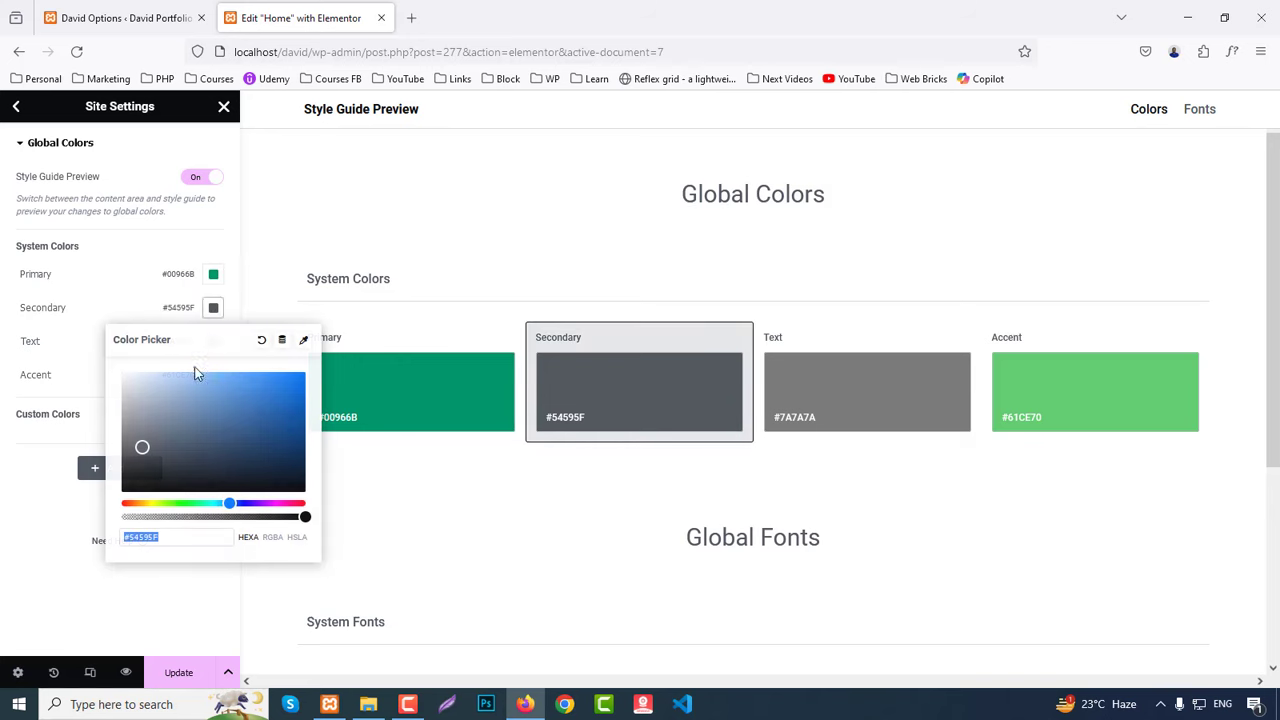
text(#333333)
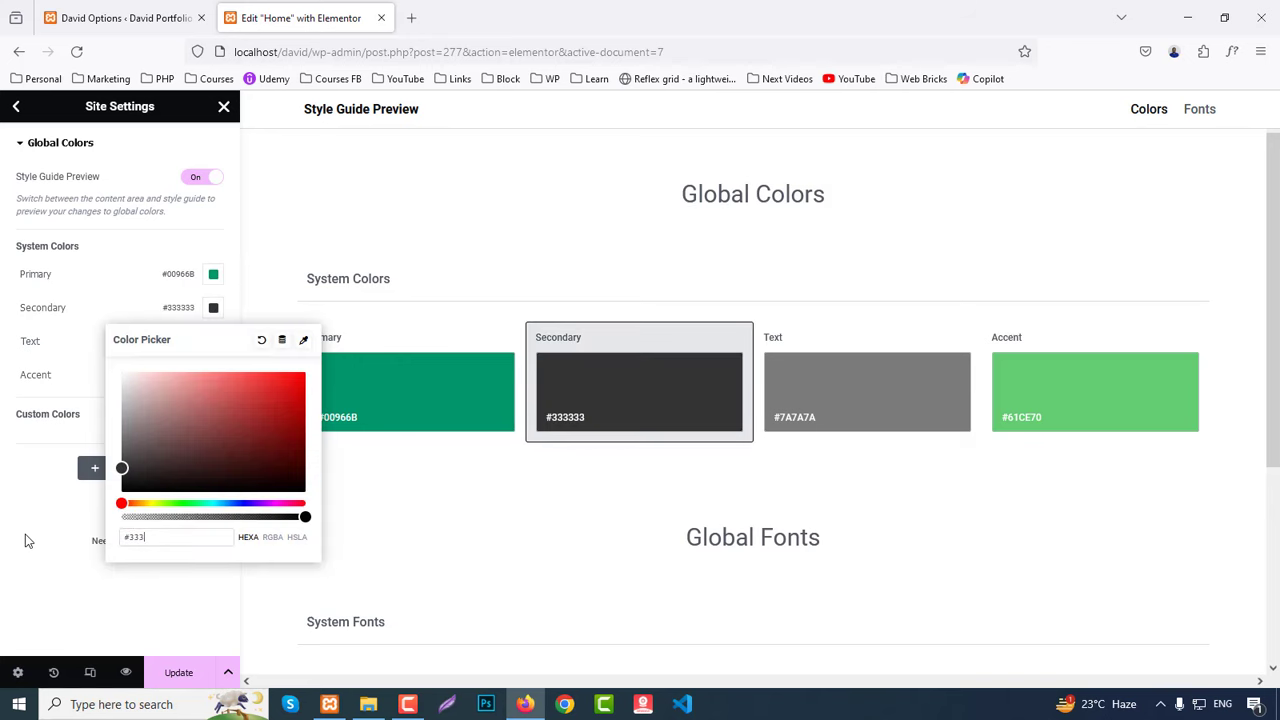
click(70, 470)
click(213, 341)
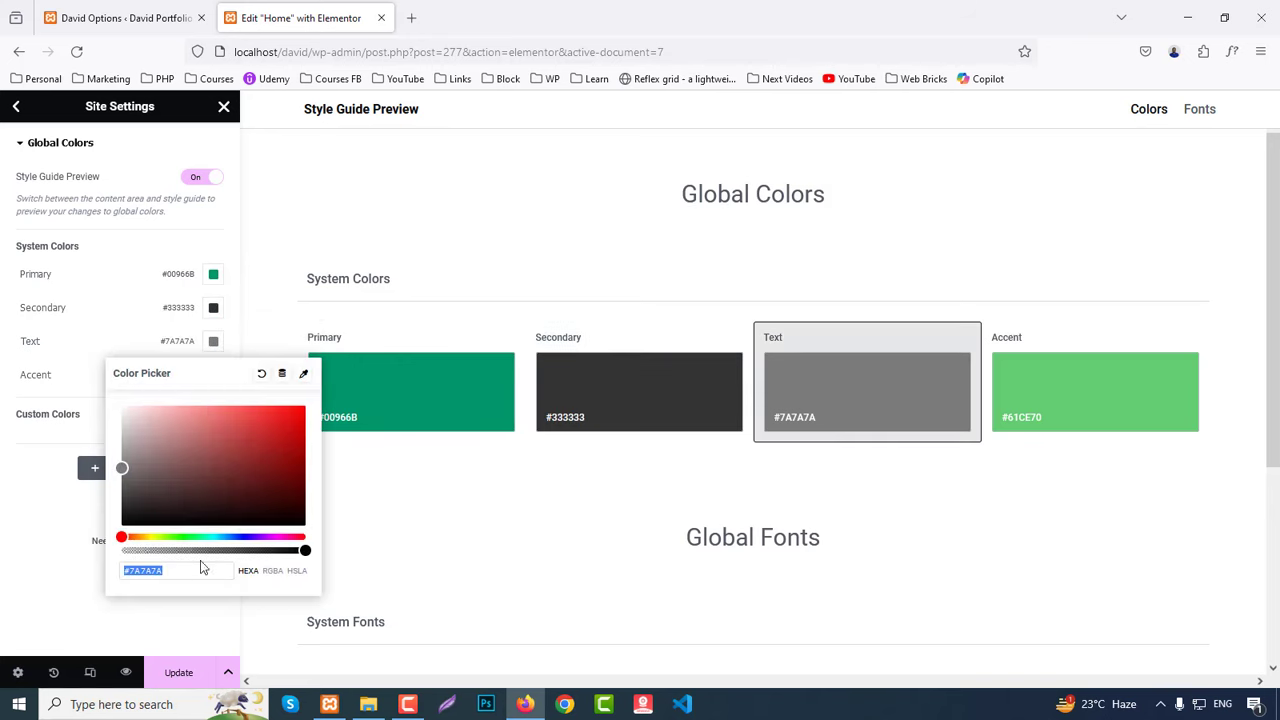
text(#ffffff)
click(137, 450)
Step: Set the global Accent color to #FFFFFF, save the Site Settings changes and check them on the homepage
click(214, 381)
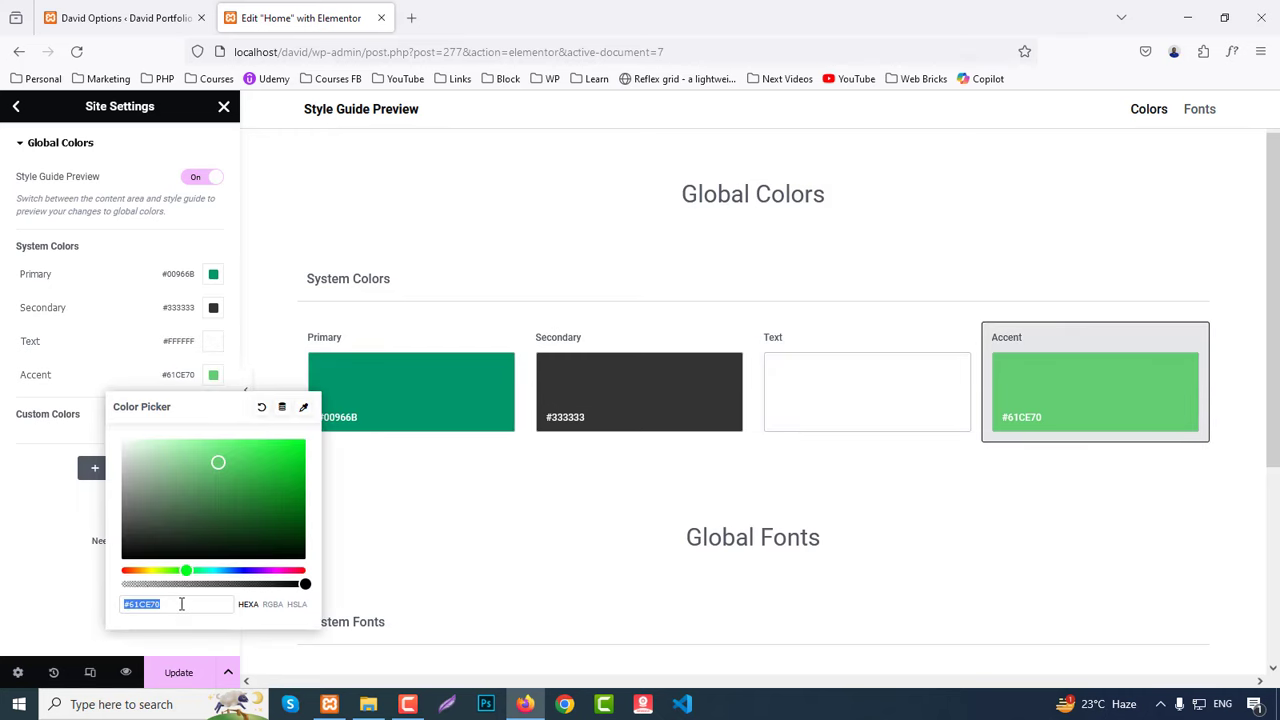
text(#ffffff)
click(8, 540)
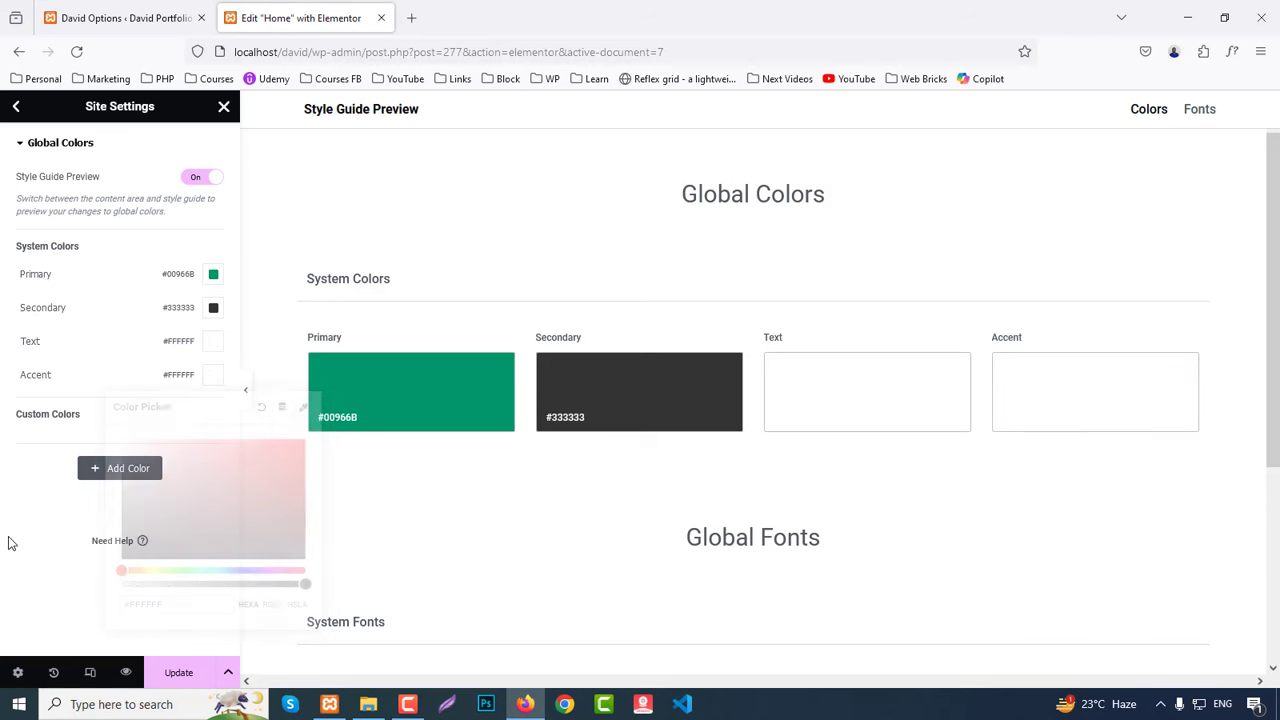
click(16, 107)
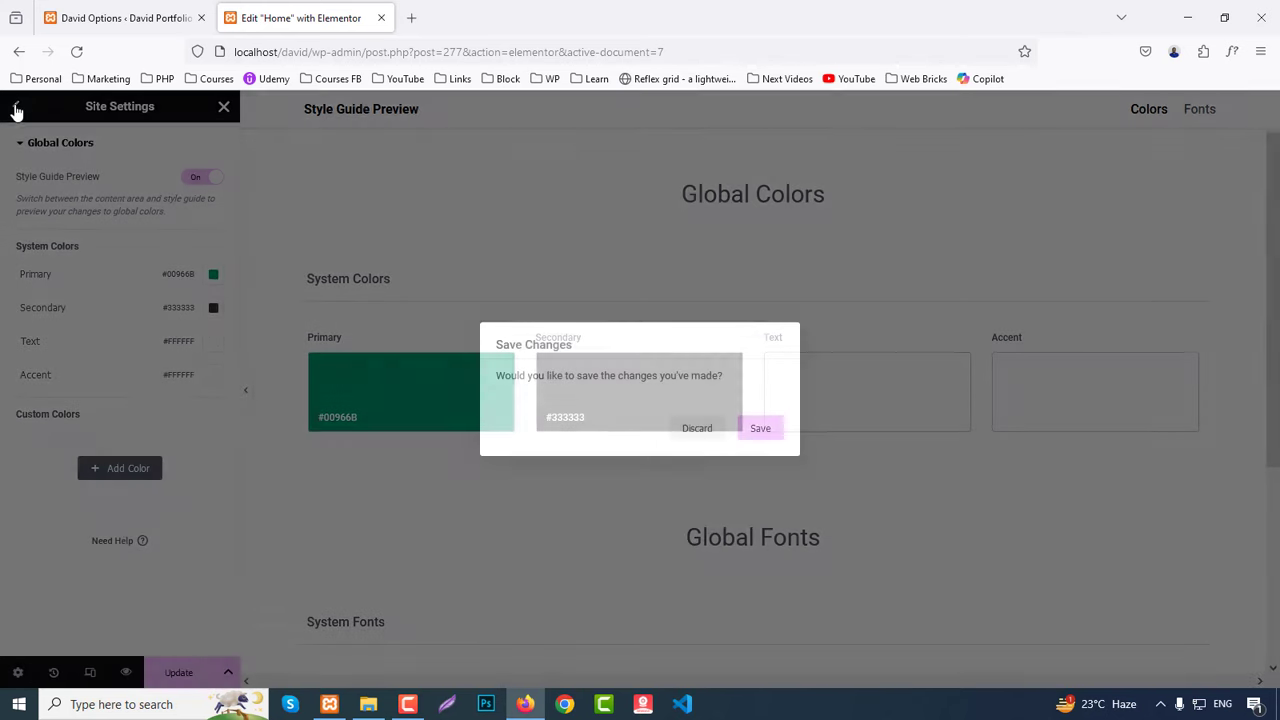
click(760, 440)
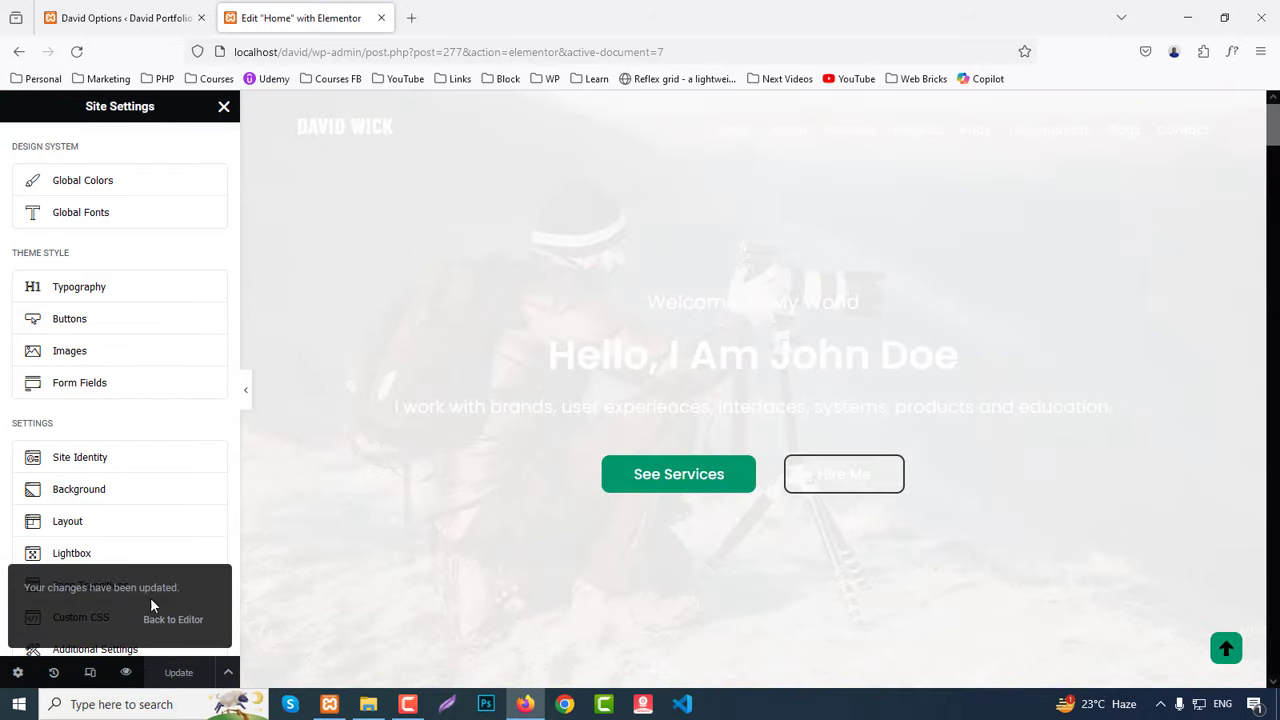
scroll(509, 392, down, 5)
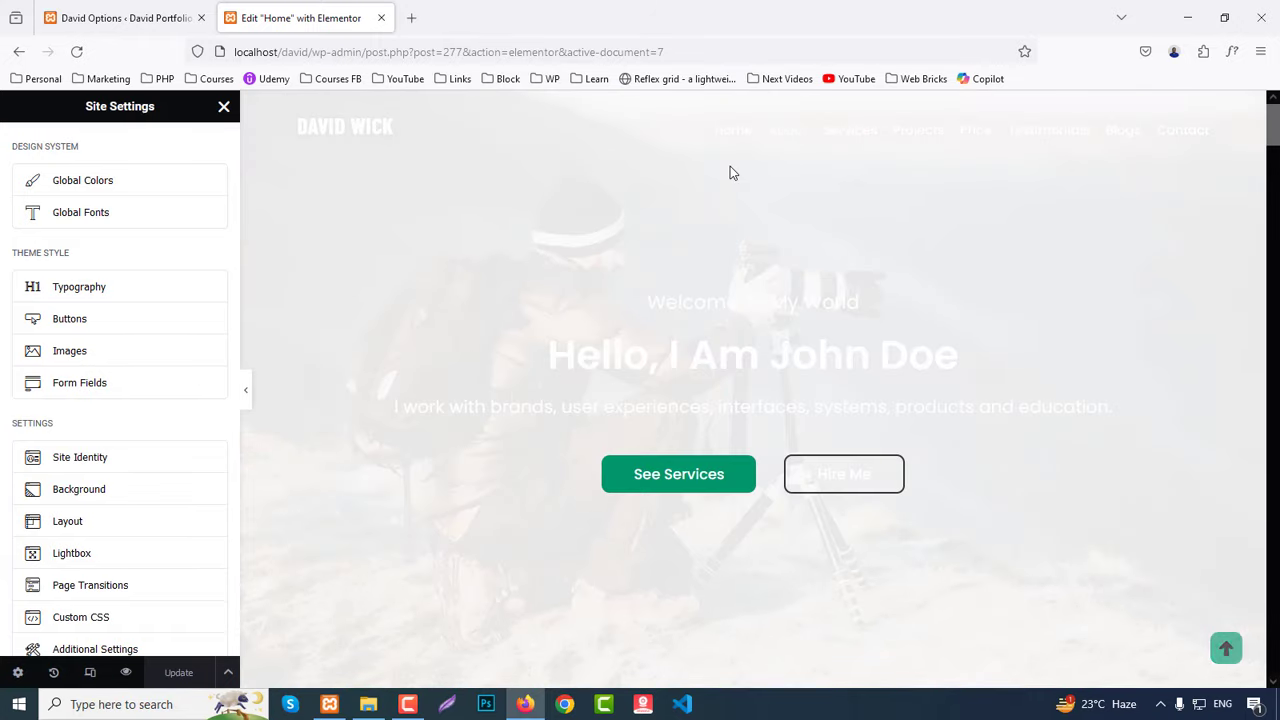
right_click(595, 228)
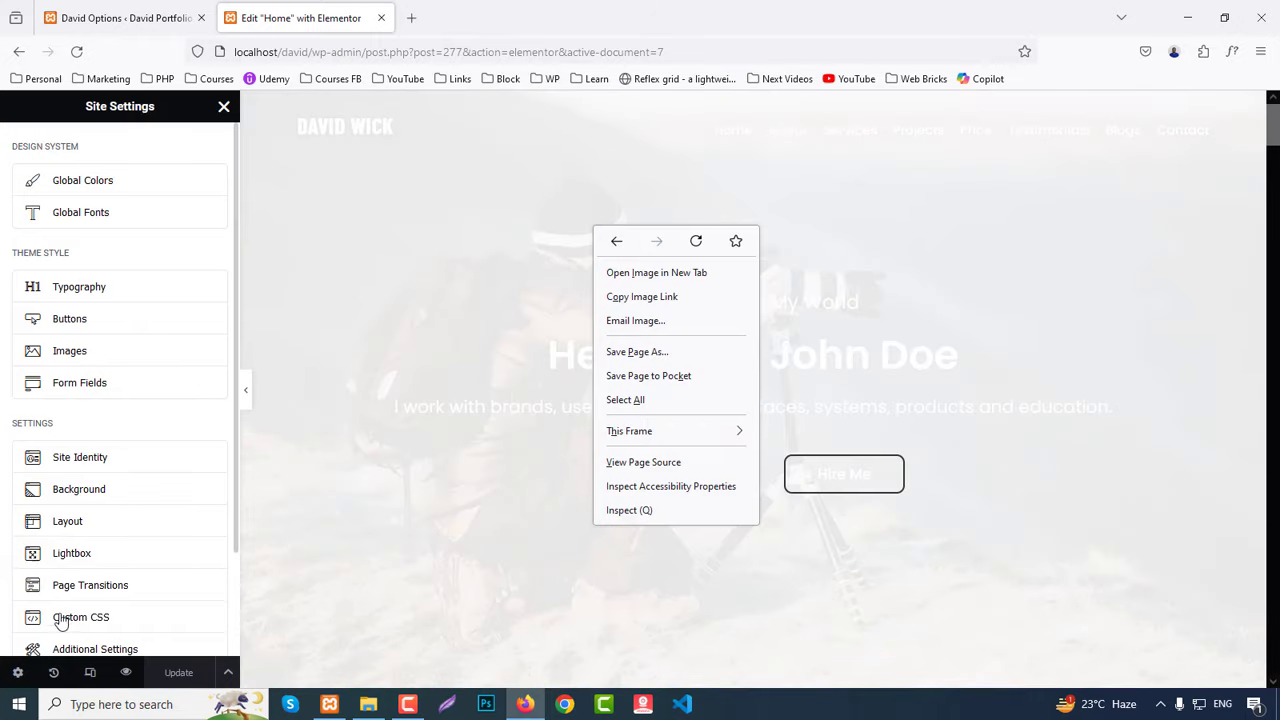
Step: Open the Global Fonts settings and set the Primary system font's family to Poppins
click(70, 218)
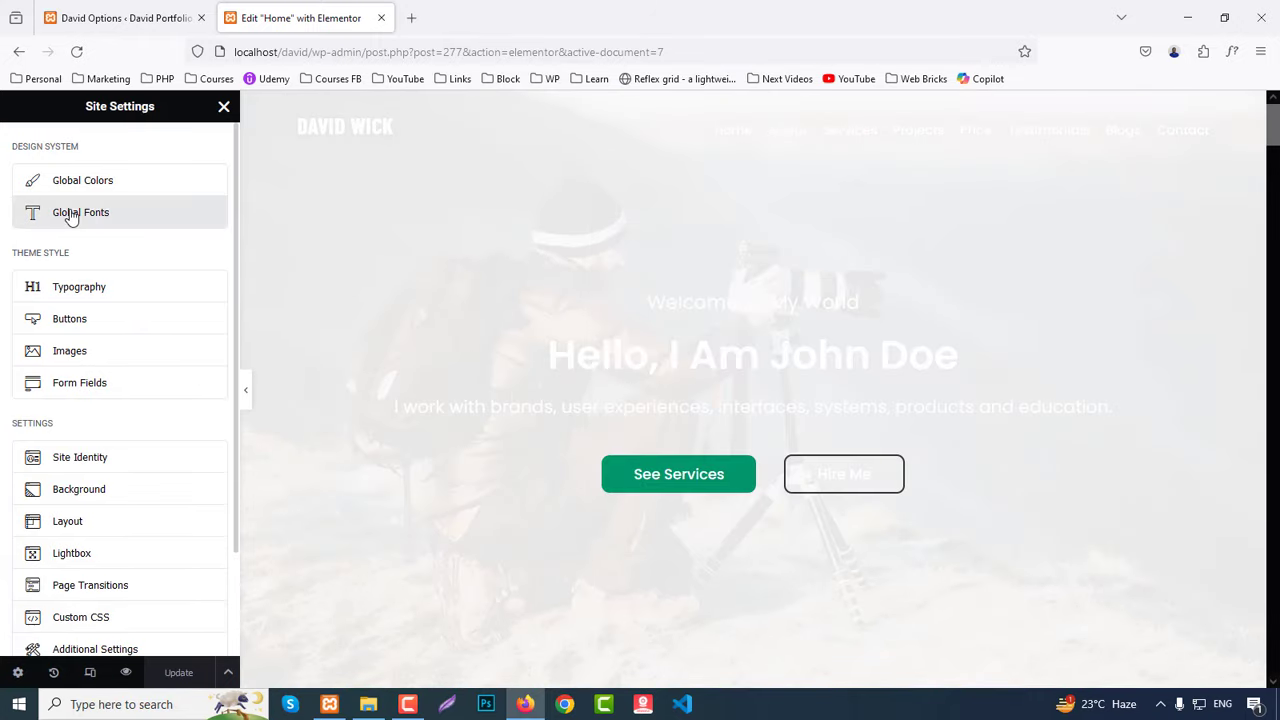
click(70, 208)
click(391, 380)
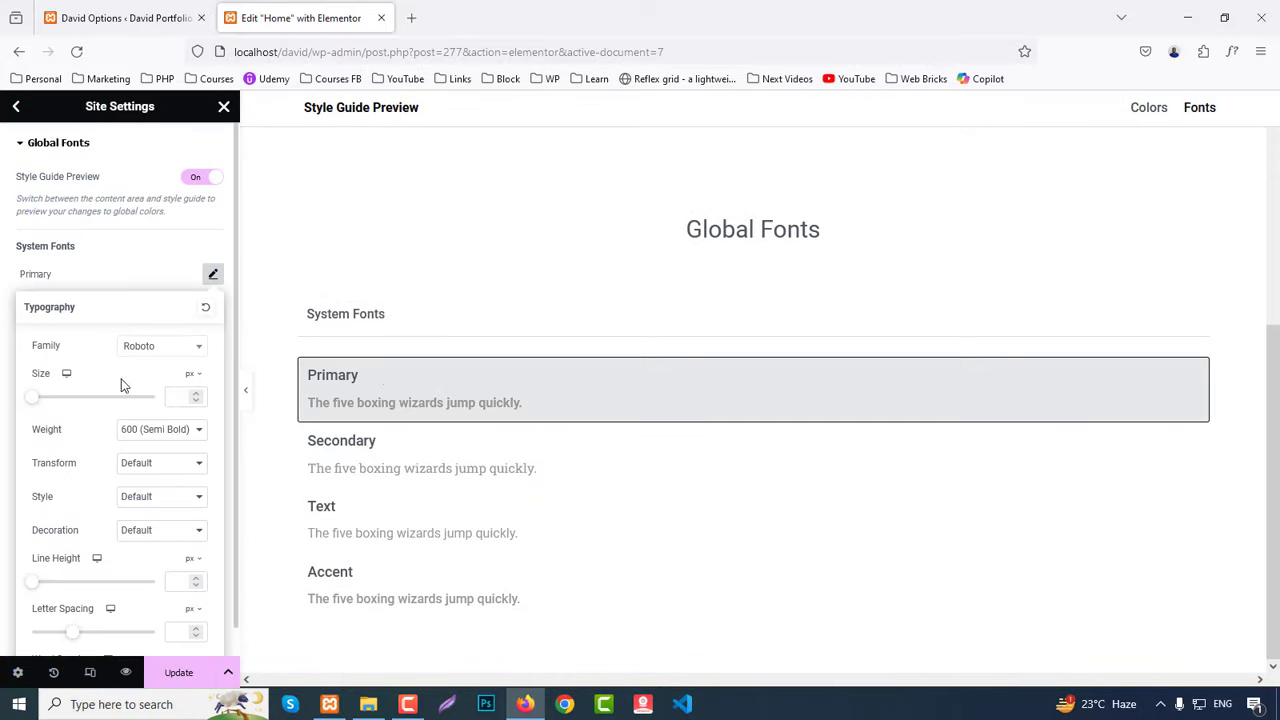
click(170, 348)
text(popp)
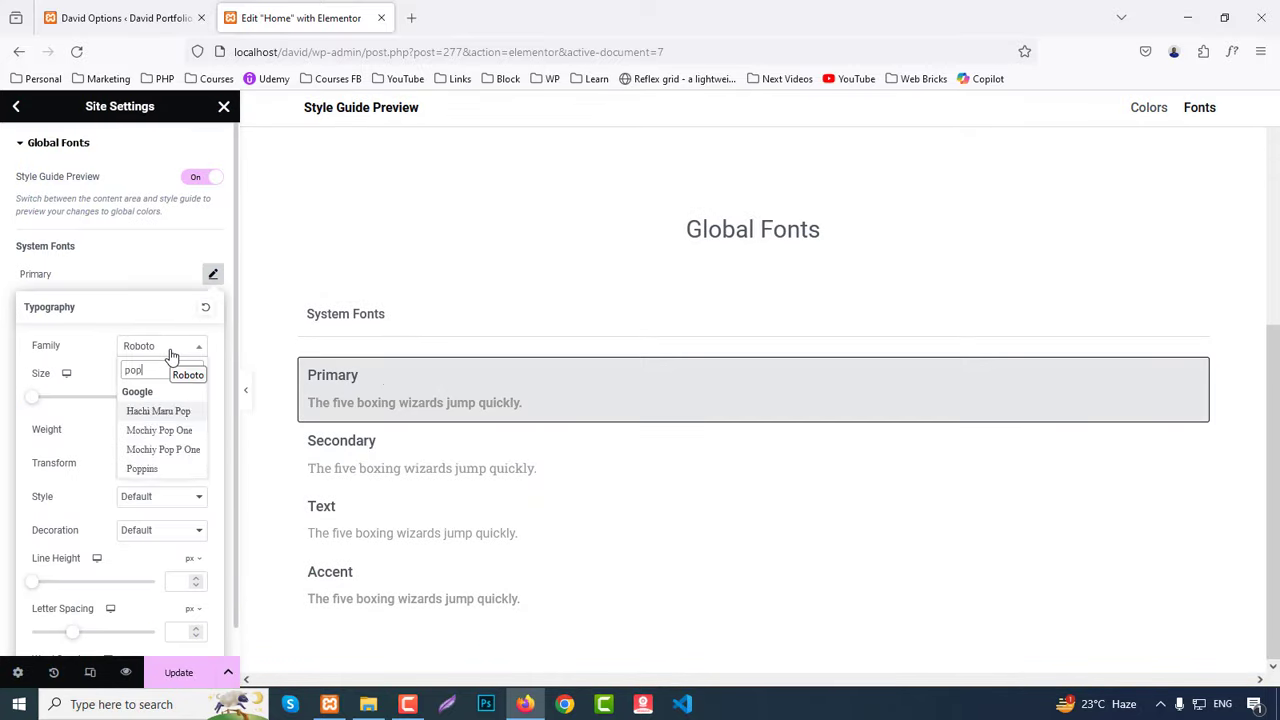
click(148, 410)
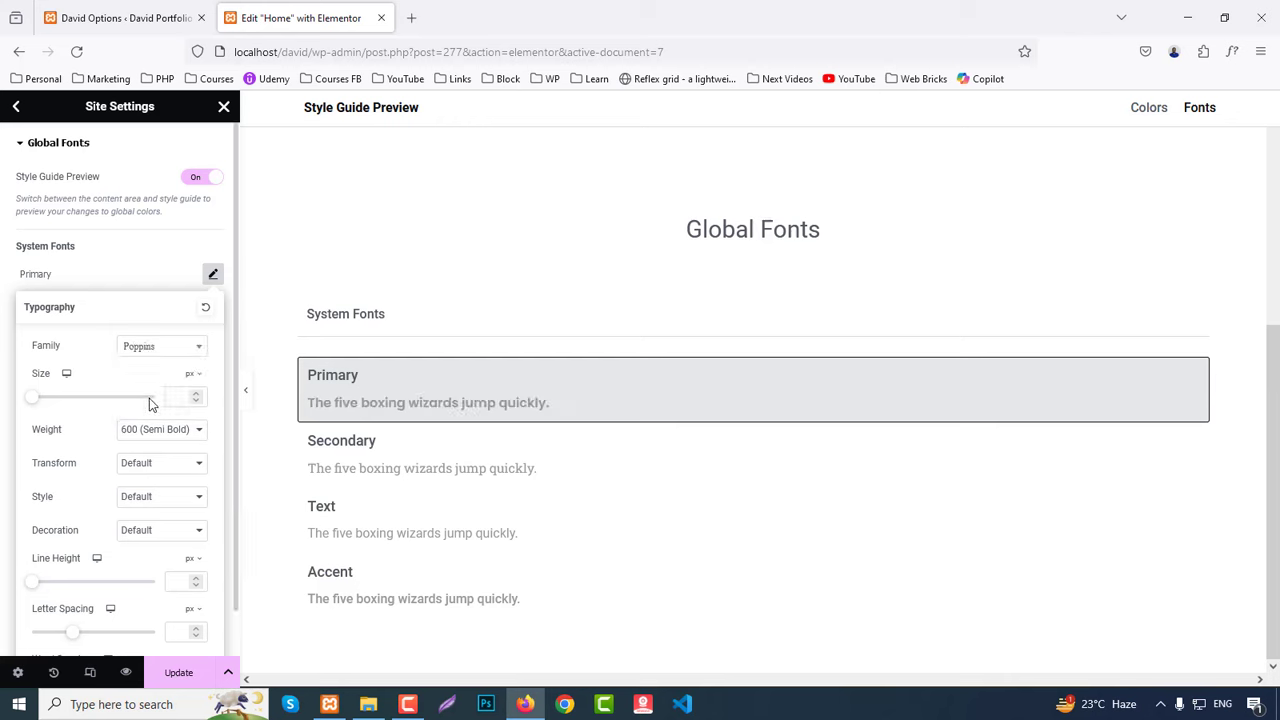
Step: Set the Secondary system font's family to Poppins in Global Fonts
click(213, 274)
click(213, 307)
click(162, 380)
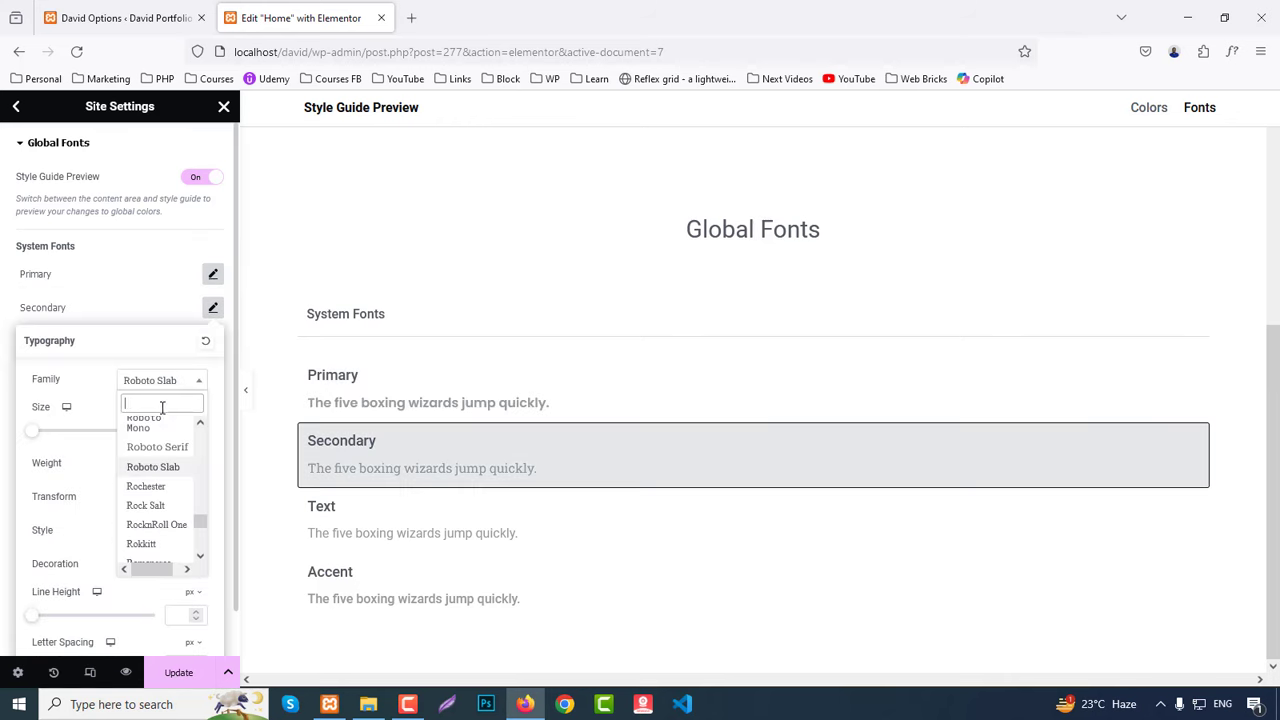
text(pop)
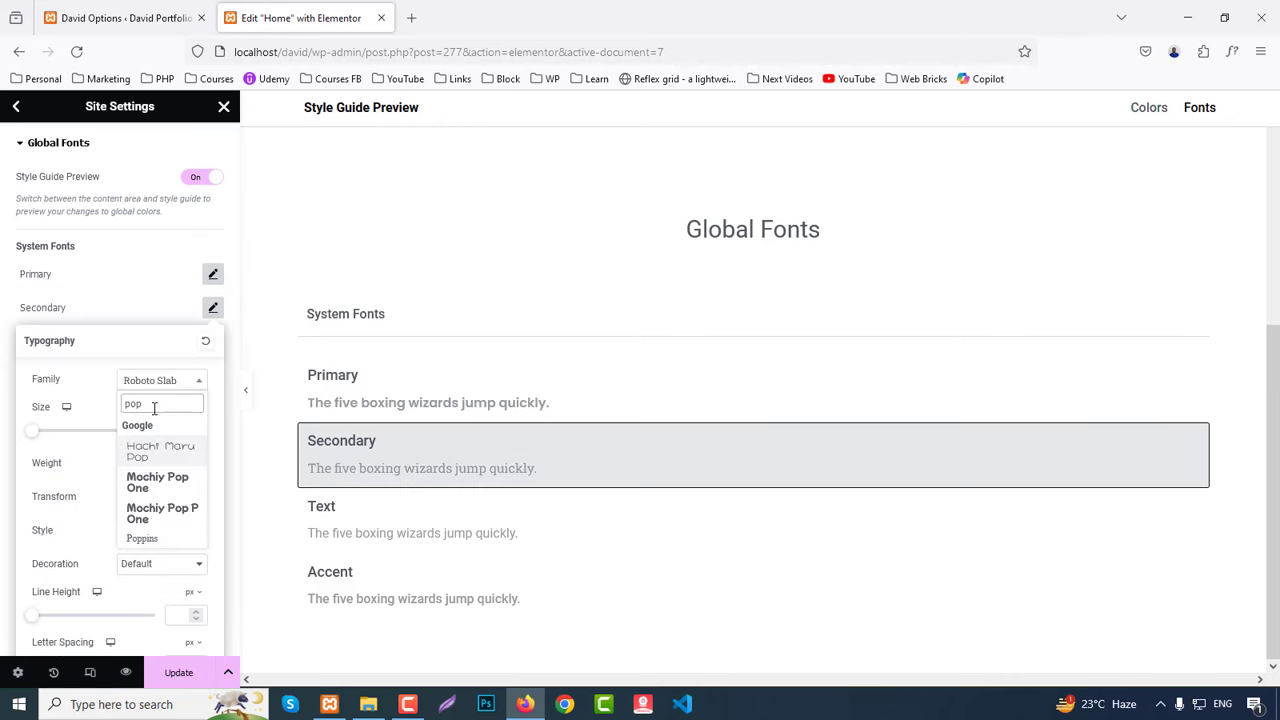
key(BackSpace)
key(BackSpace)
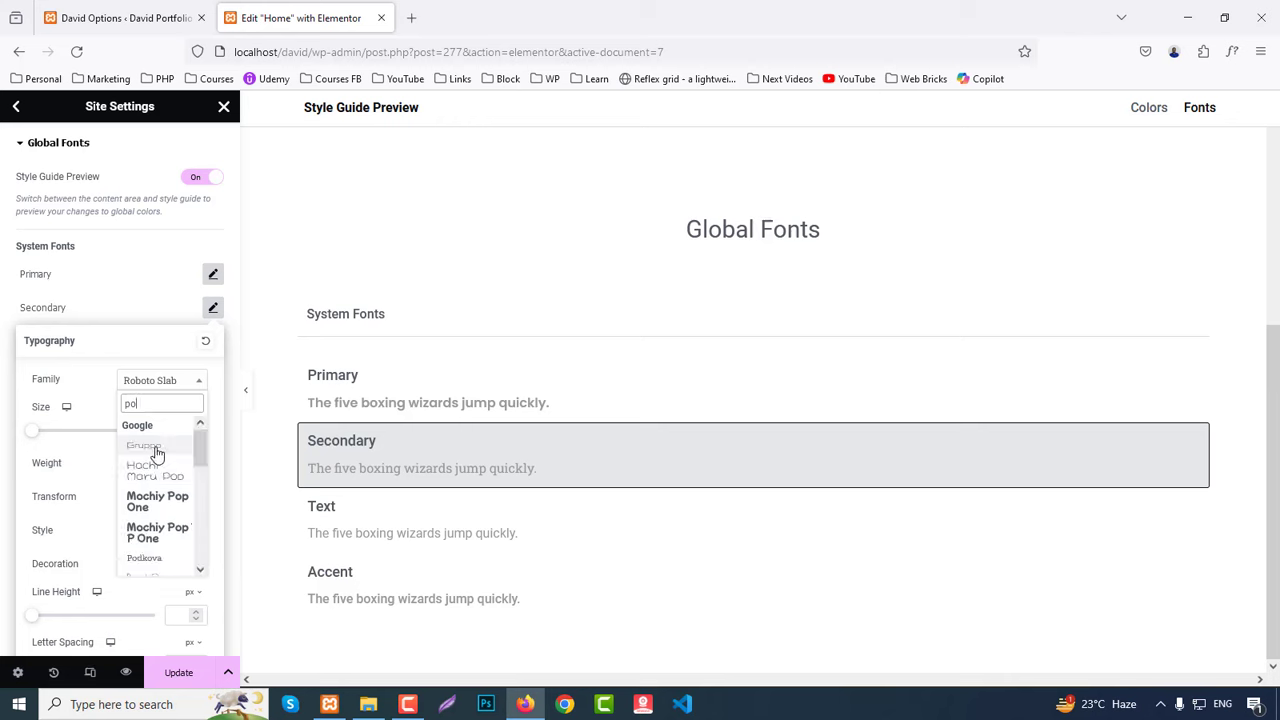
text(opp)
click(142, 448)
click(213, 341)
Step: Set the Text system font's family to Poppins
click(213, 341)
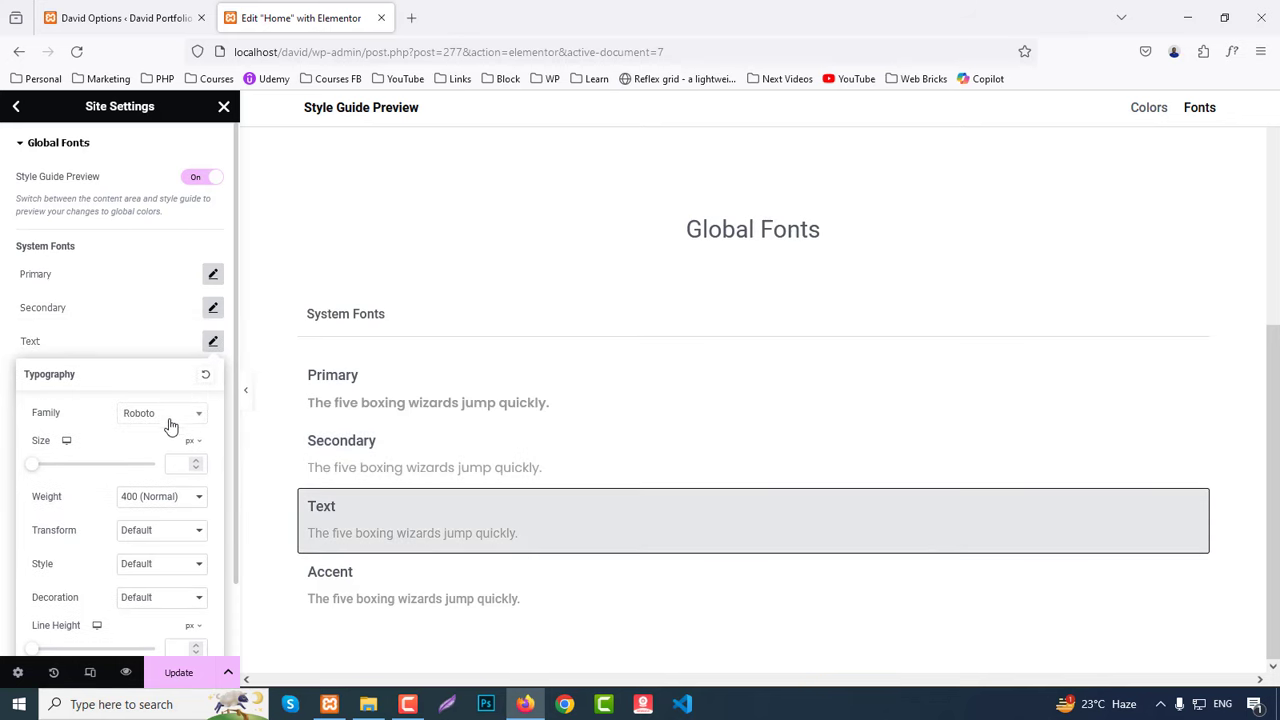
click(163, 414)
text(poppi)
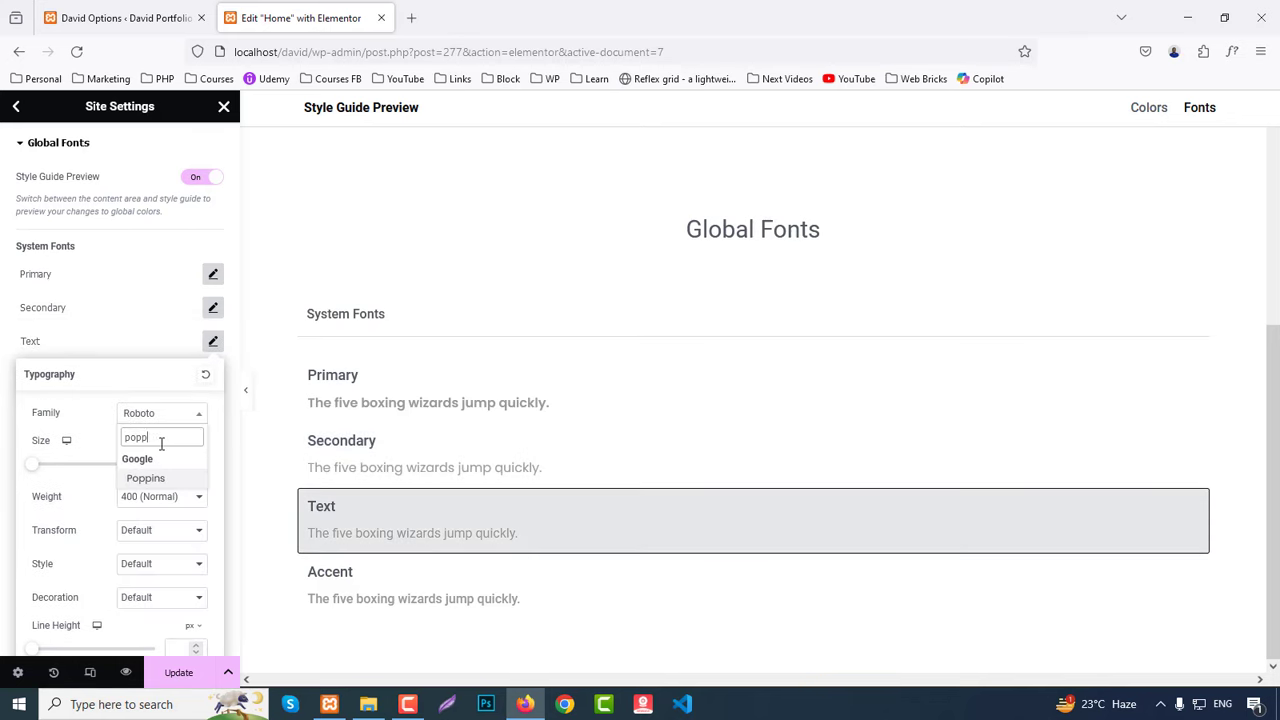
click(143, 480)
click(212, 378)
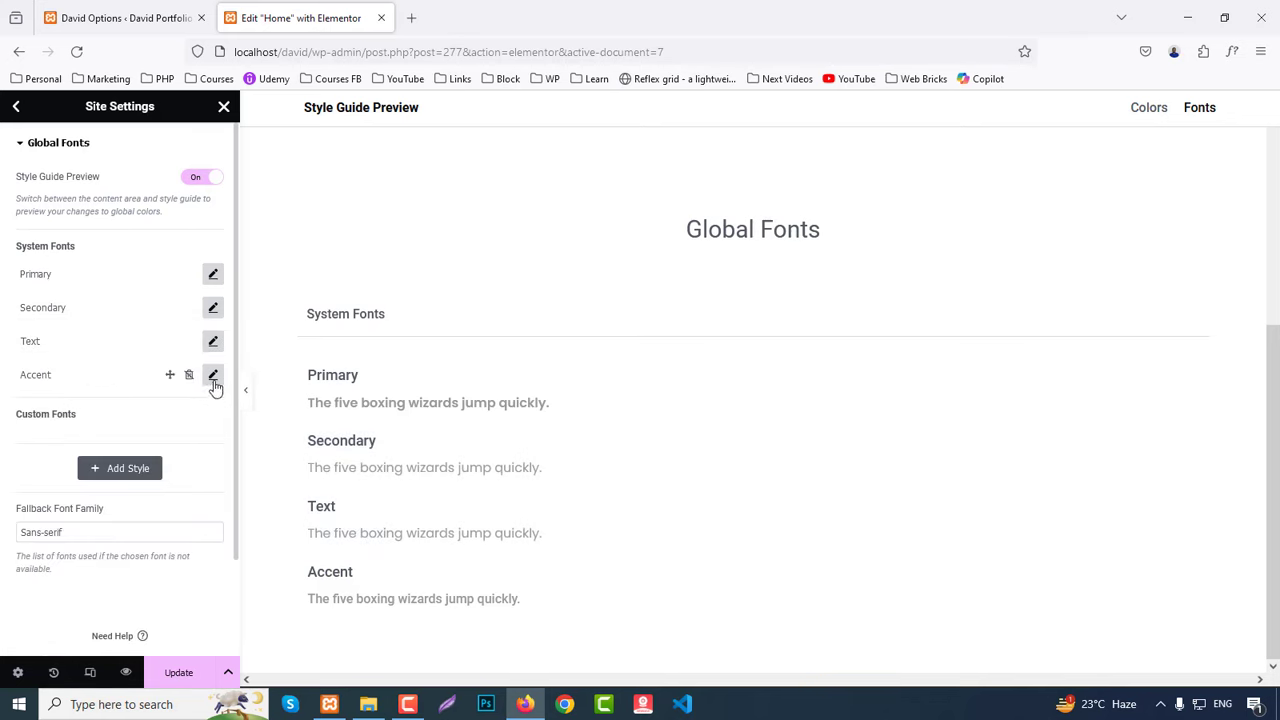
Step: Set the Accent system font's family to Poppins
click(212, 378)
click(163, 447)
text(popp)
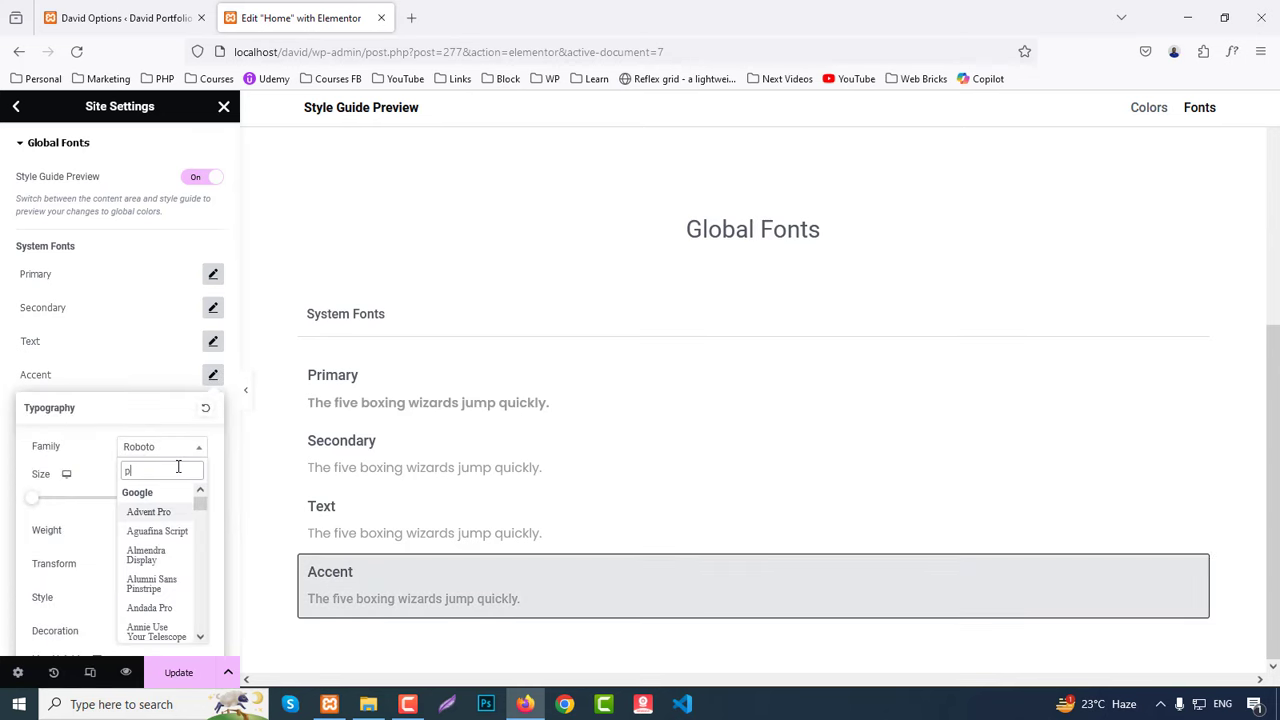
click(163, 513)
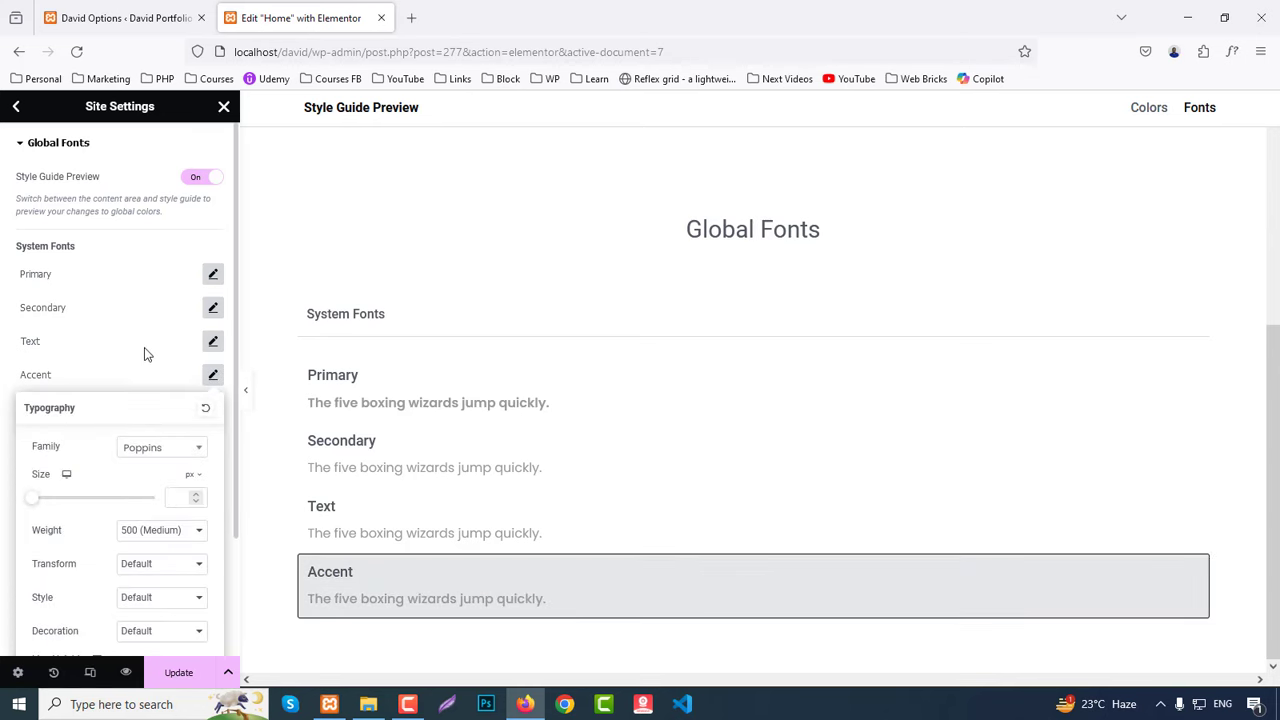
Step: Save the Global Fonts changes and return to the homepage editor
click(97, 271)
click(180, 671)
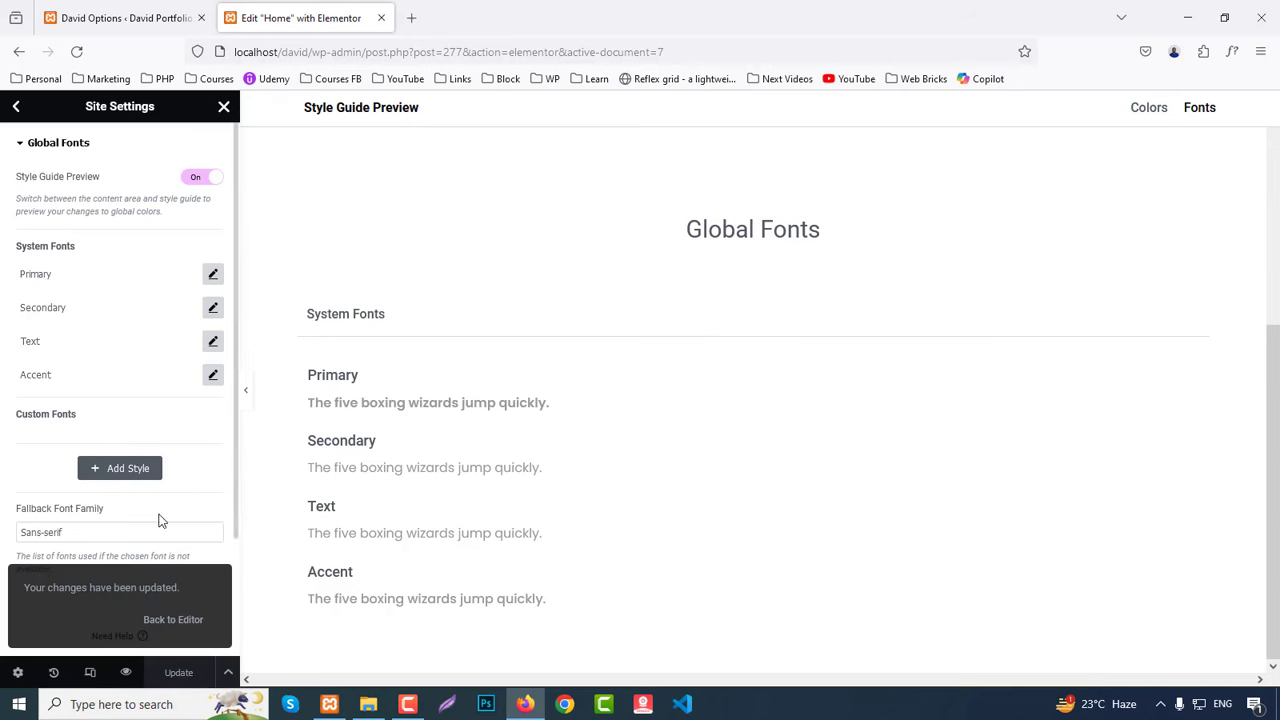
click(172, 619)
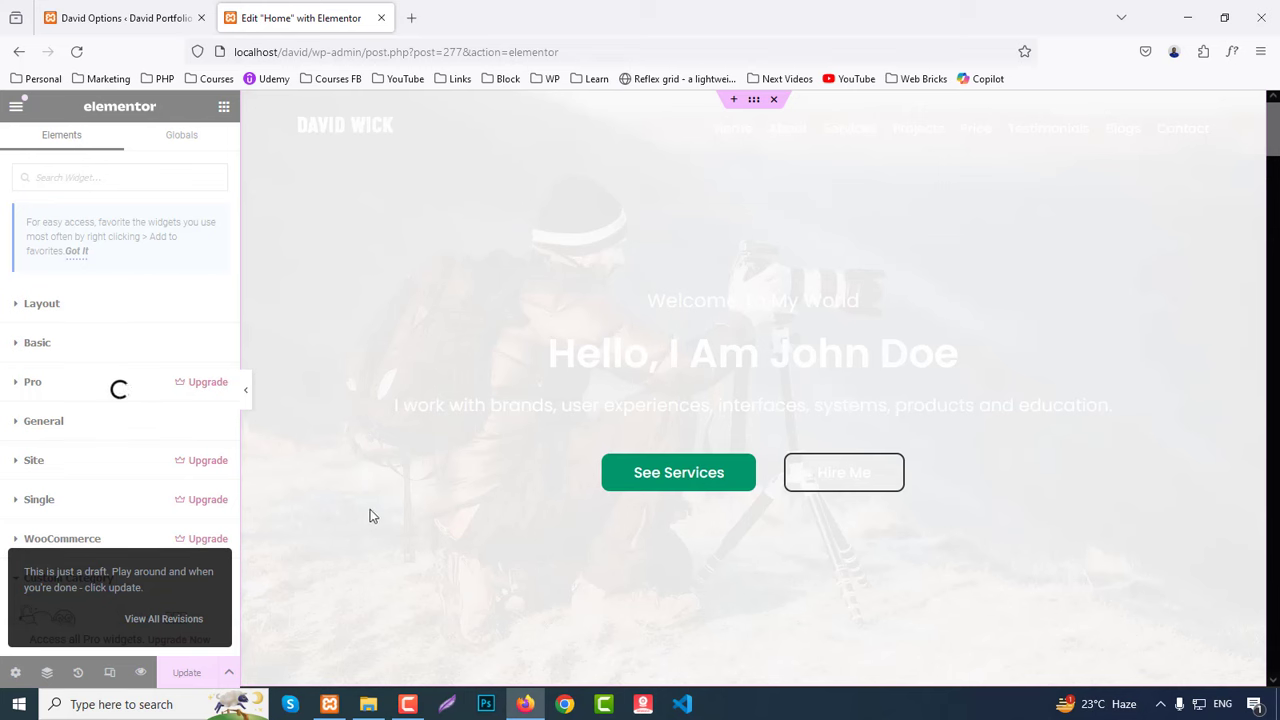
Step: Set the hero section's background overlay color to the global Secondary color
click(482, 336)
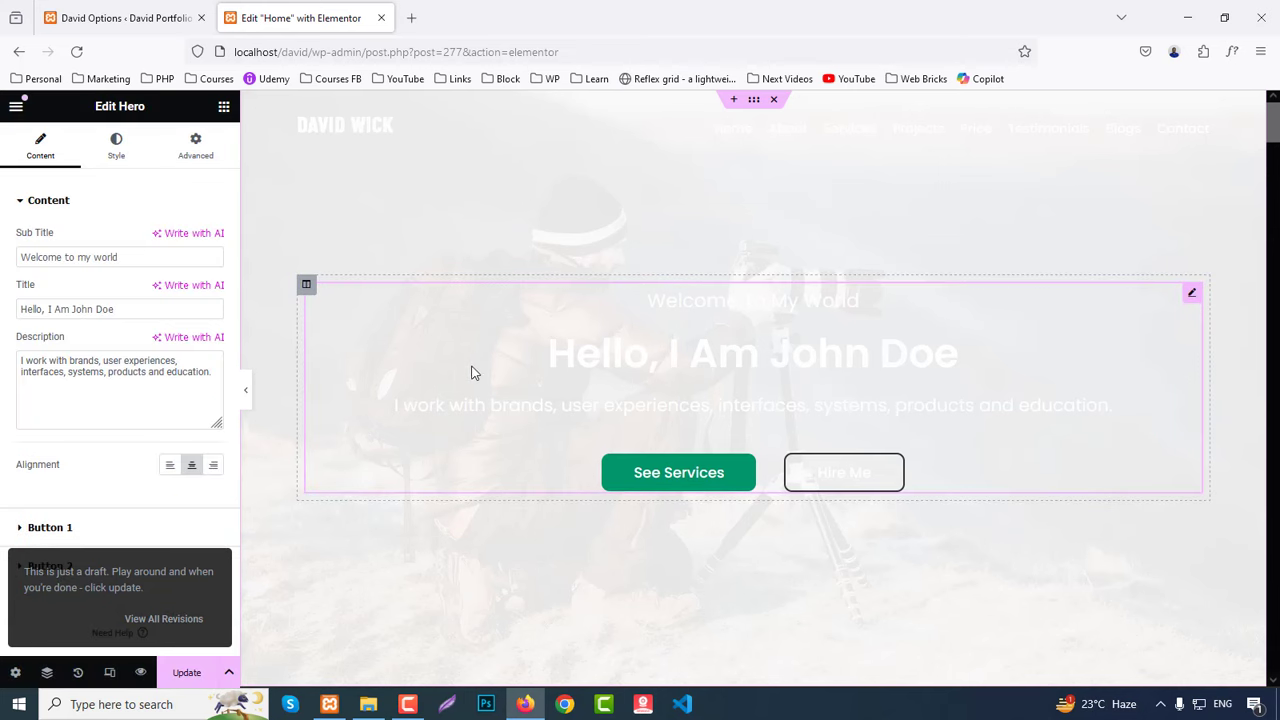
right_click(282, 205)
click(312, 222)
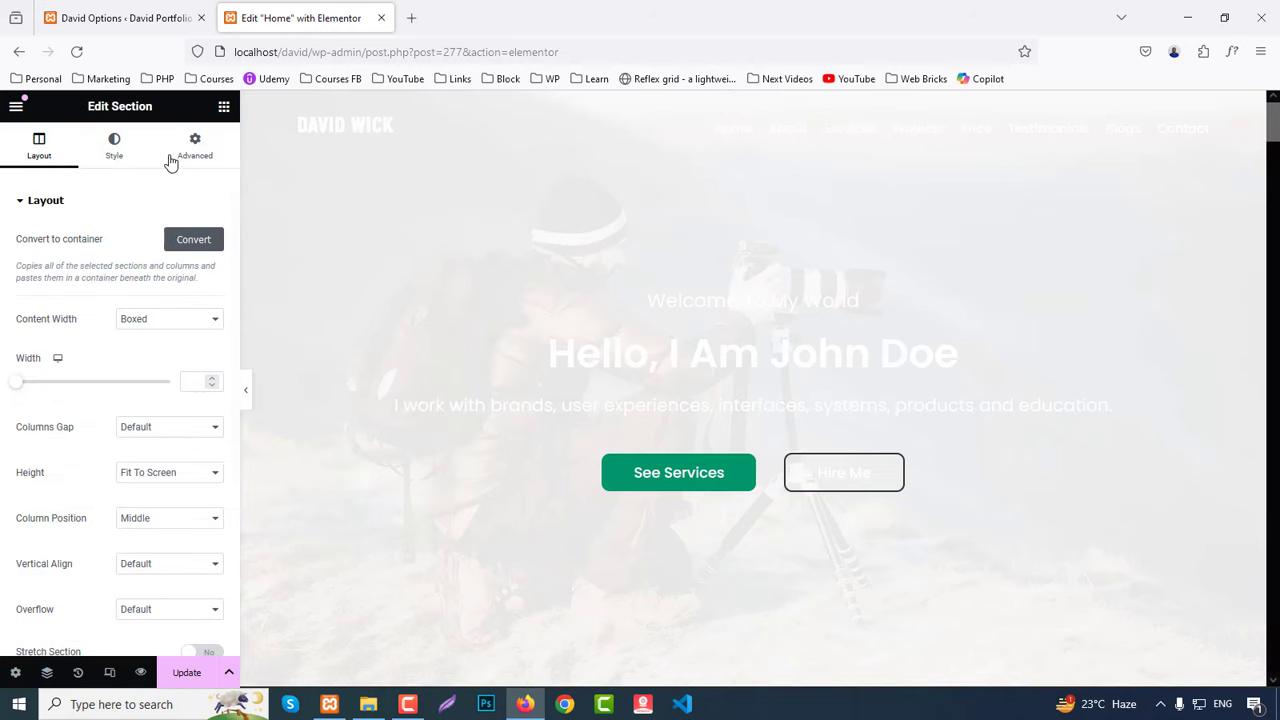
click(113, 145)
scroll(10, 457, down, 2)
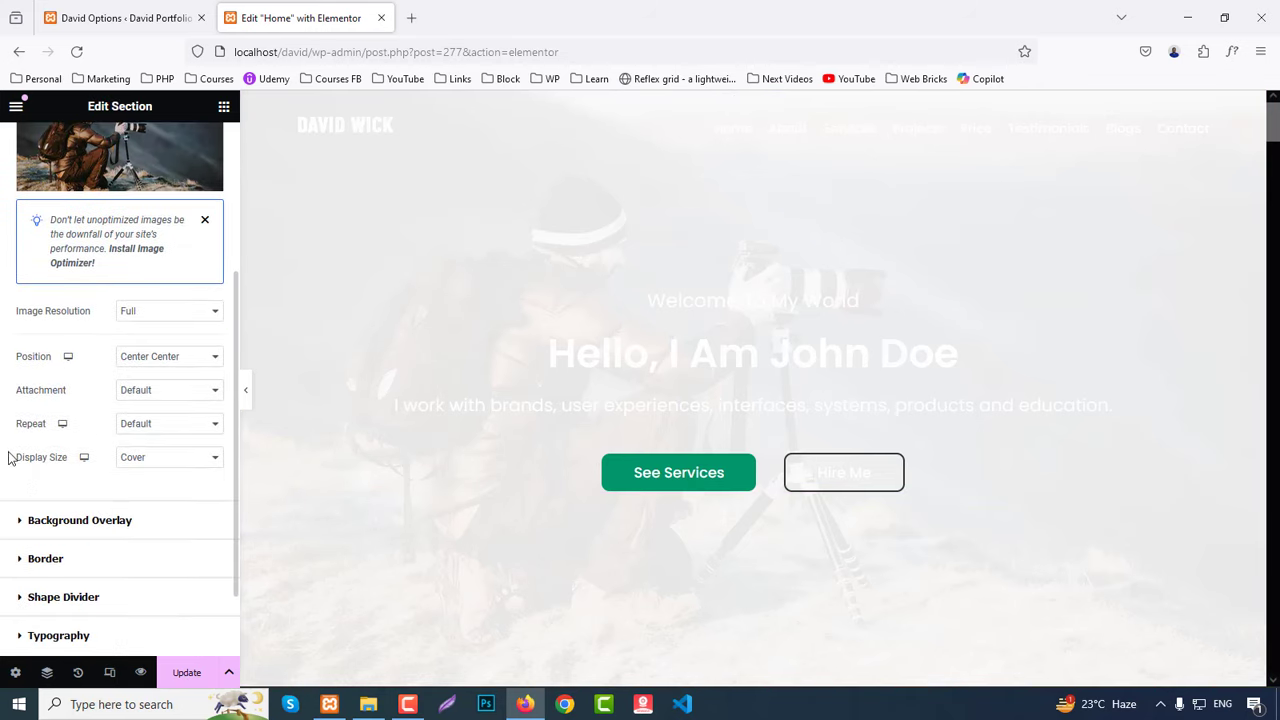
click(63, 536)
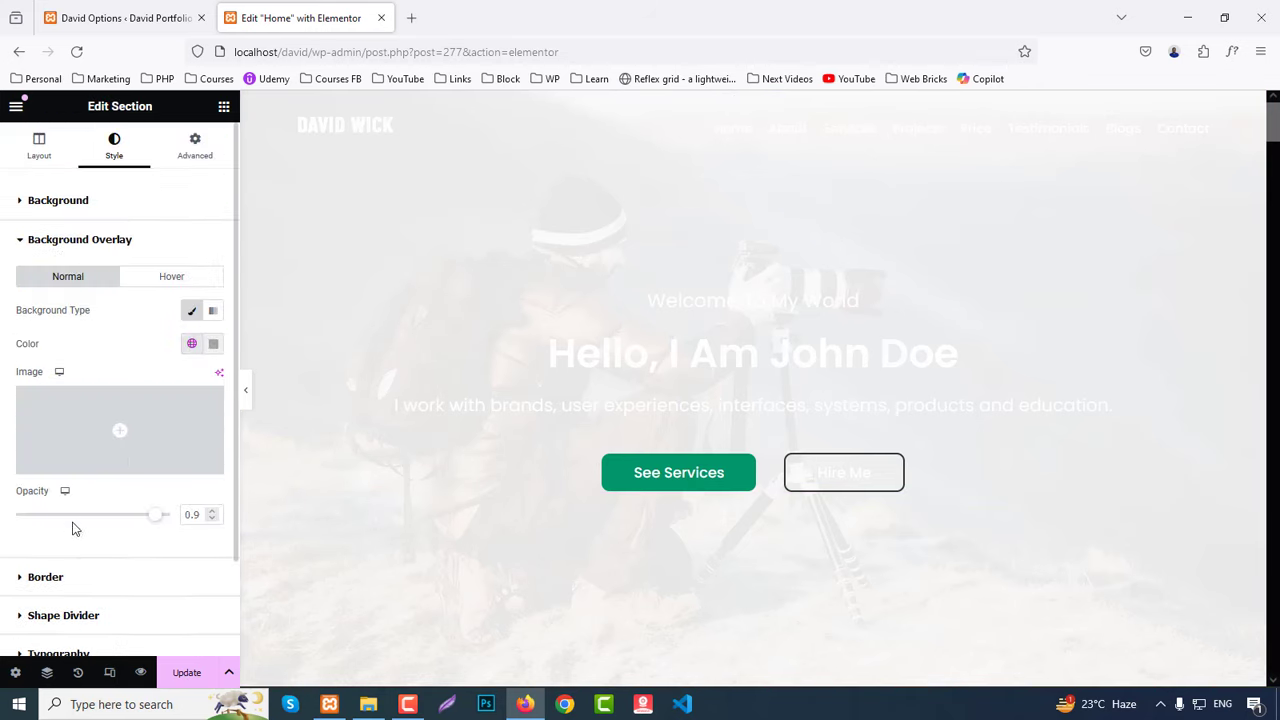
click(192, 344)
click(86, 451)
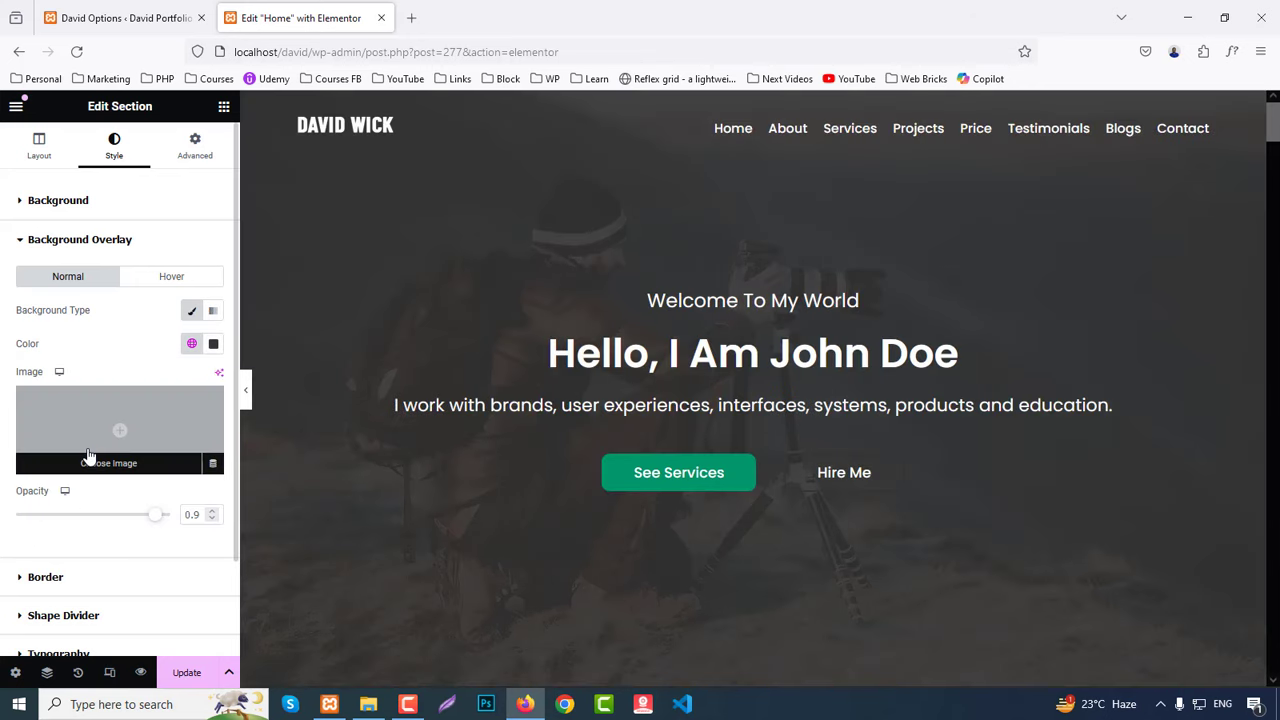
Step: Review the hero widget's text content and the text and link settings of Button 1 and Button 2
click(438, 337)
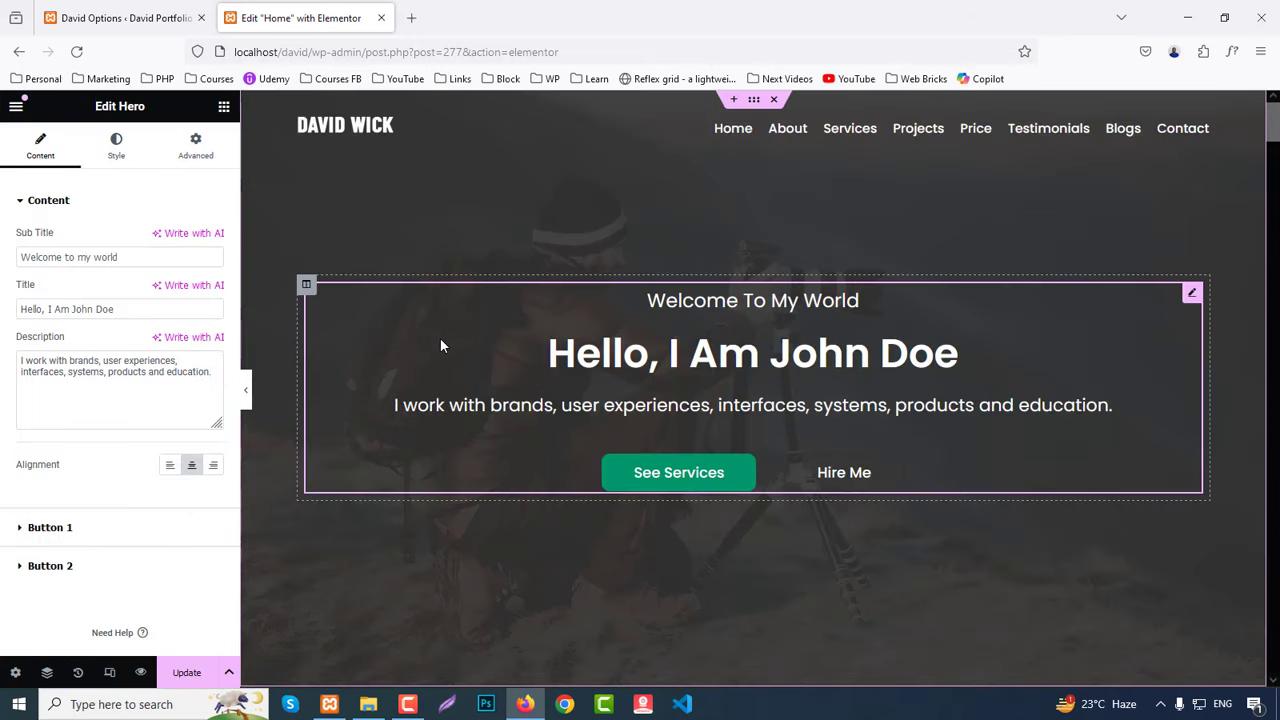
click(72, 528)
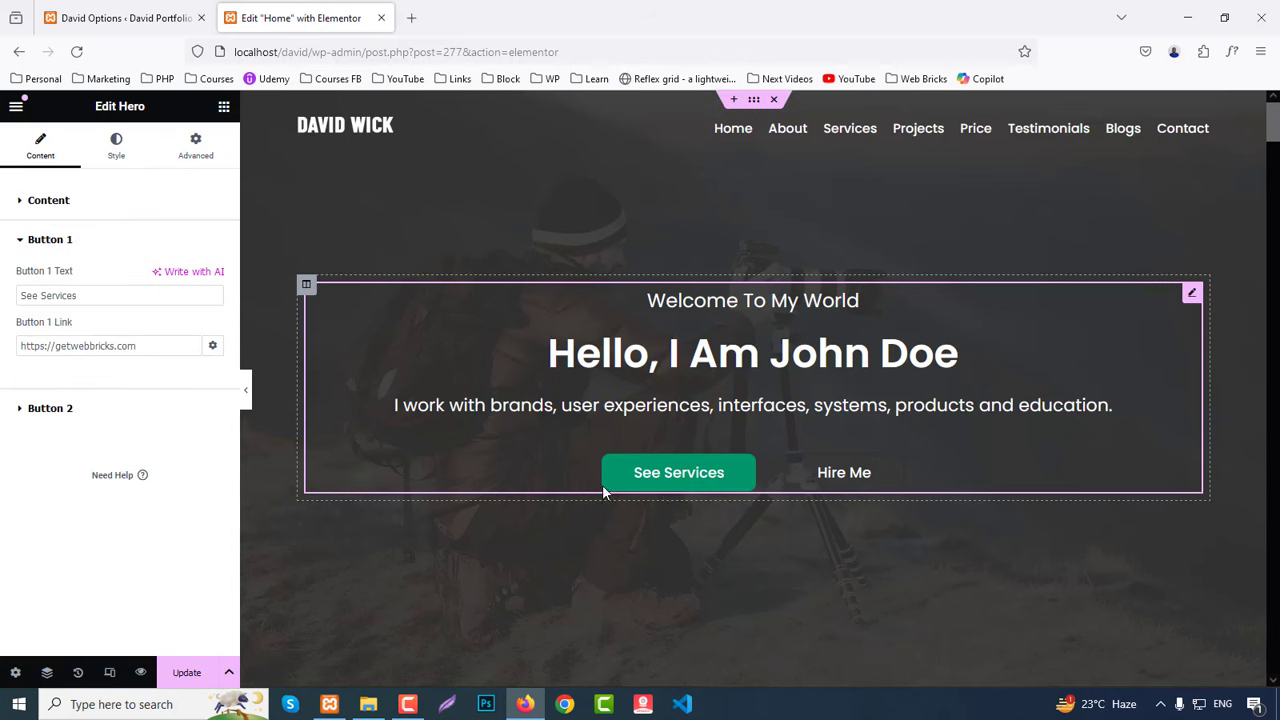
click(45, 409)
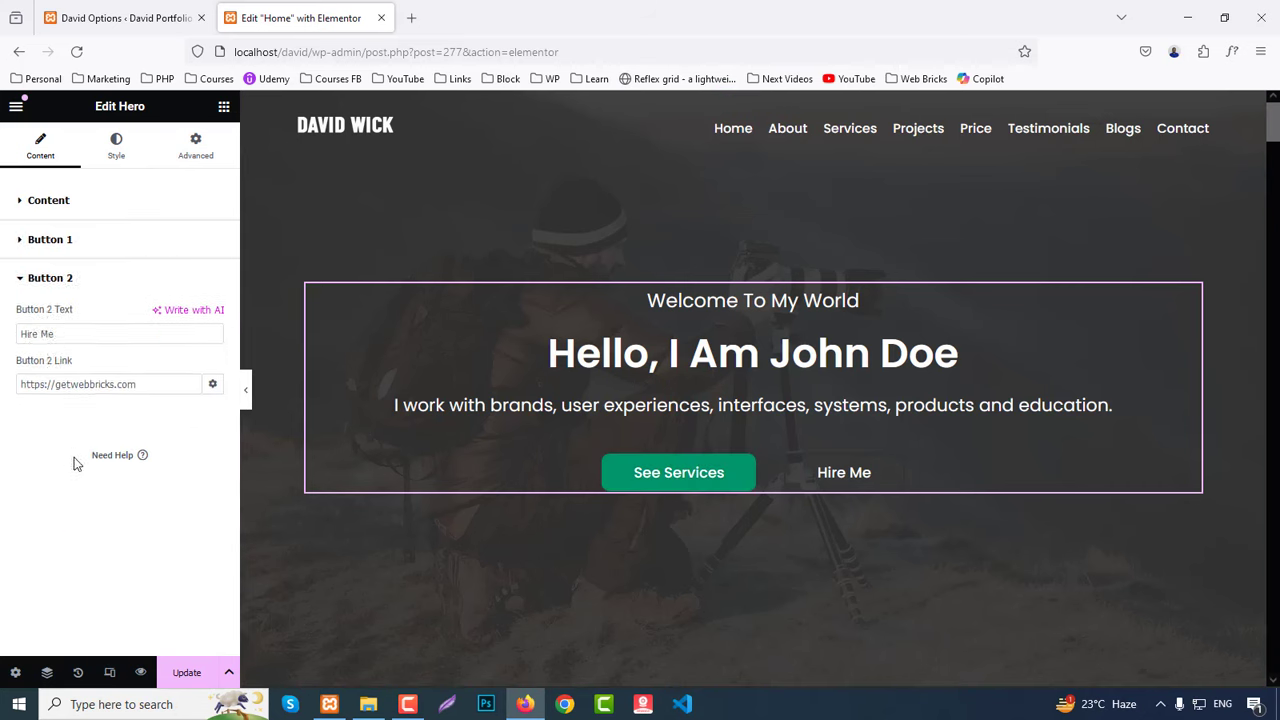
Step: Change the hero widget's subtitle color to bright red in its style settings
click(116, 150)
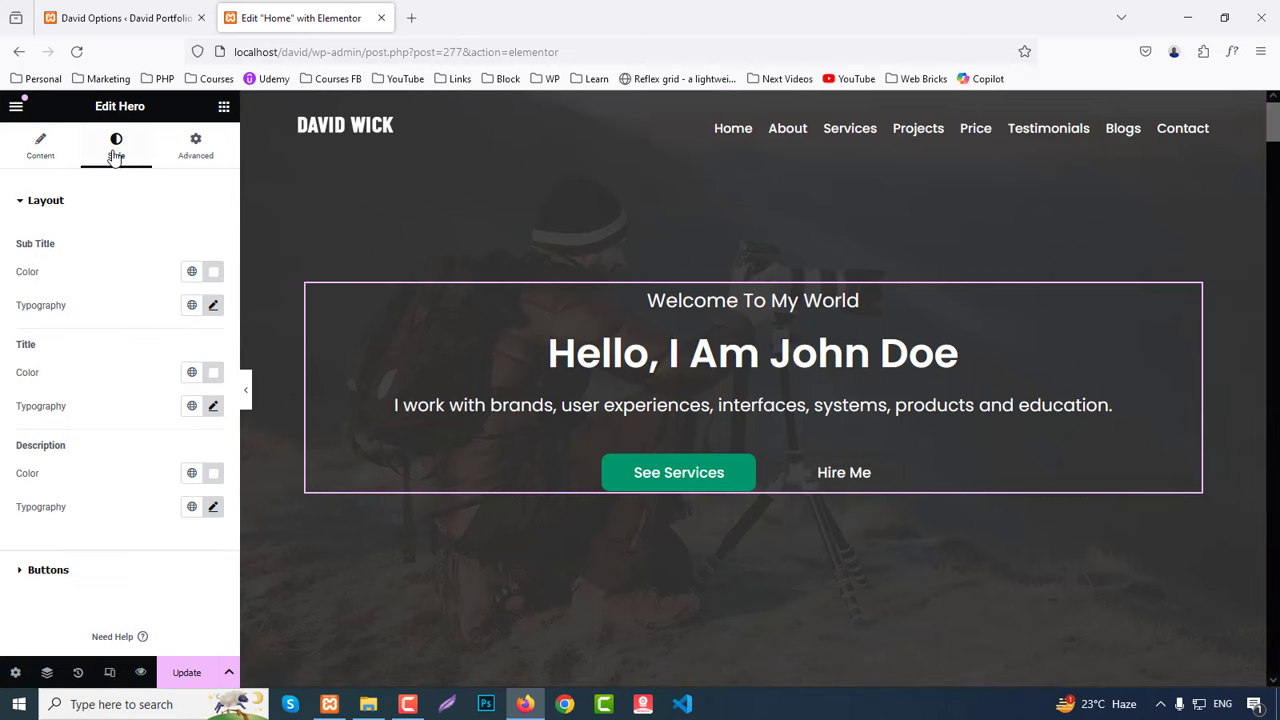
click(208, 272)
click(279, 336)
click(86, 331)
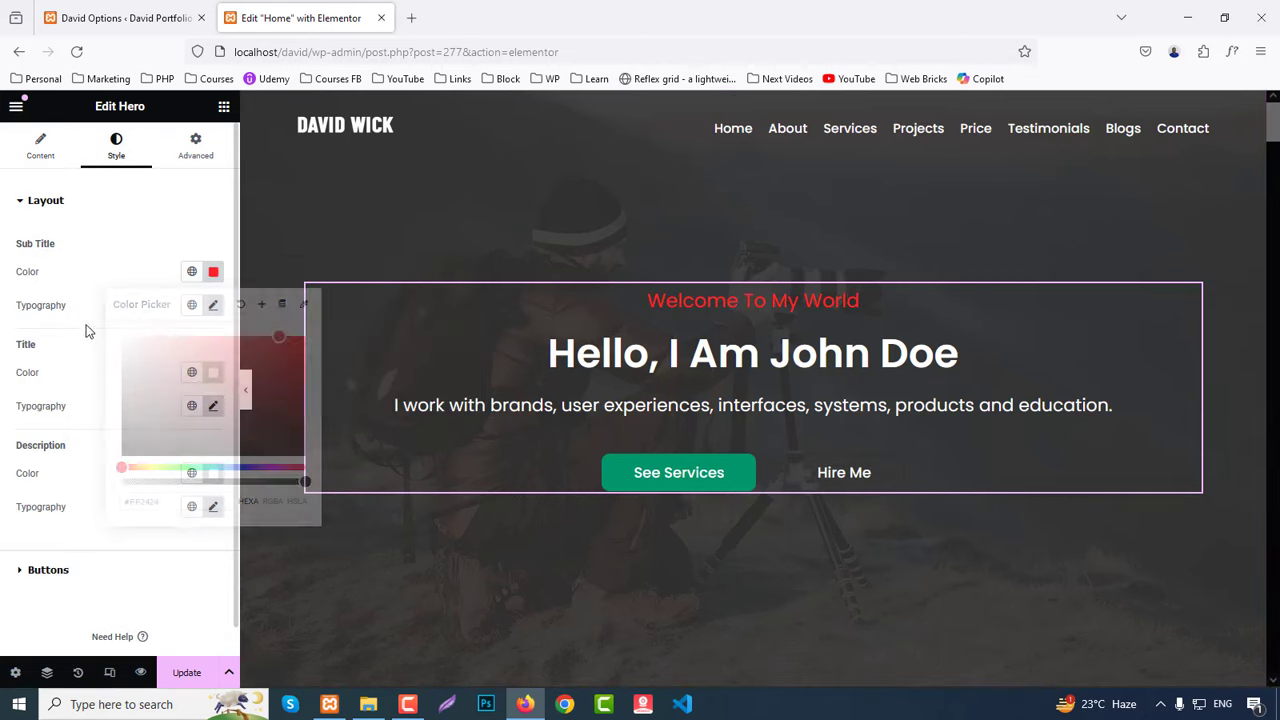
Step: Set the hero subtitle's font family to Potta One
click(213, 305)
click(135, 380)
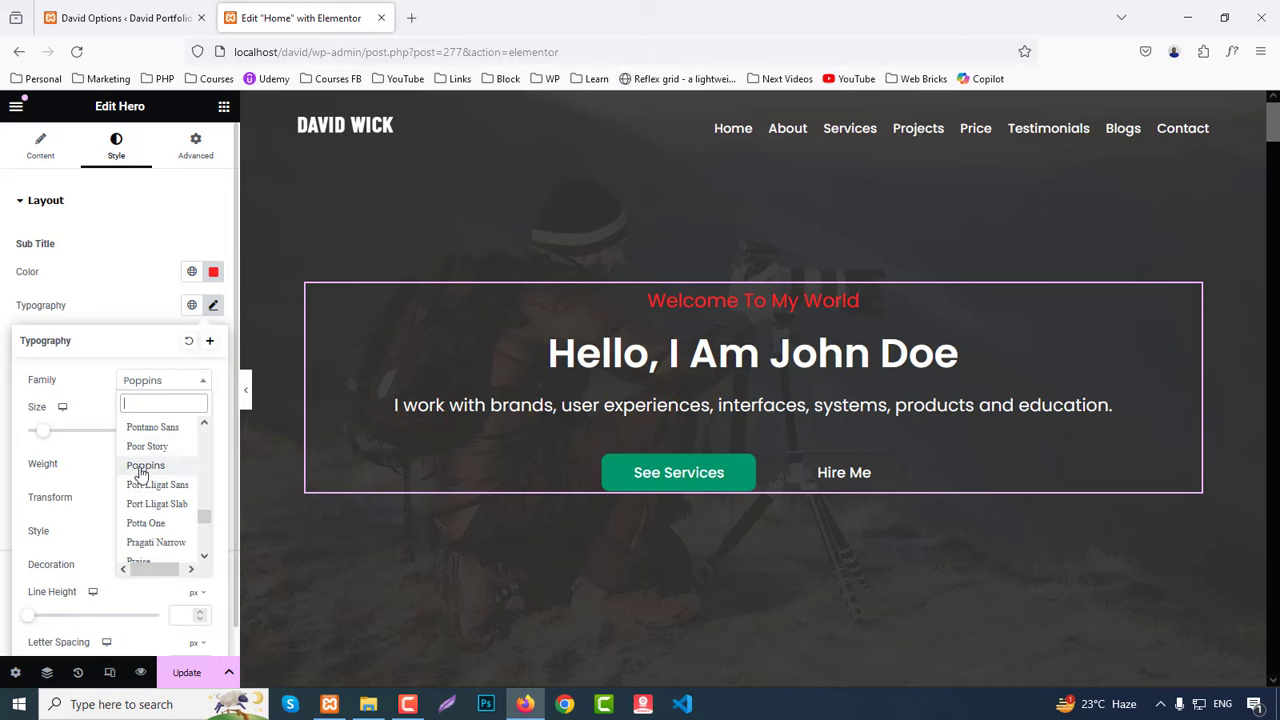
click(130, 527)
click(125, 295)
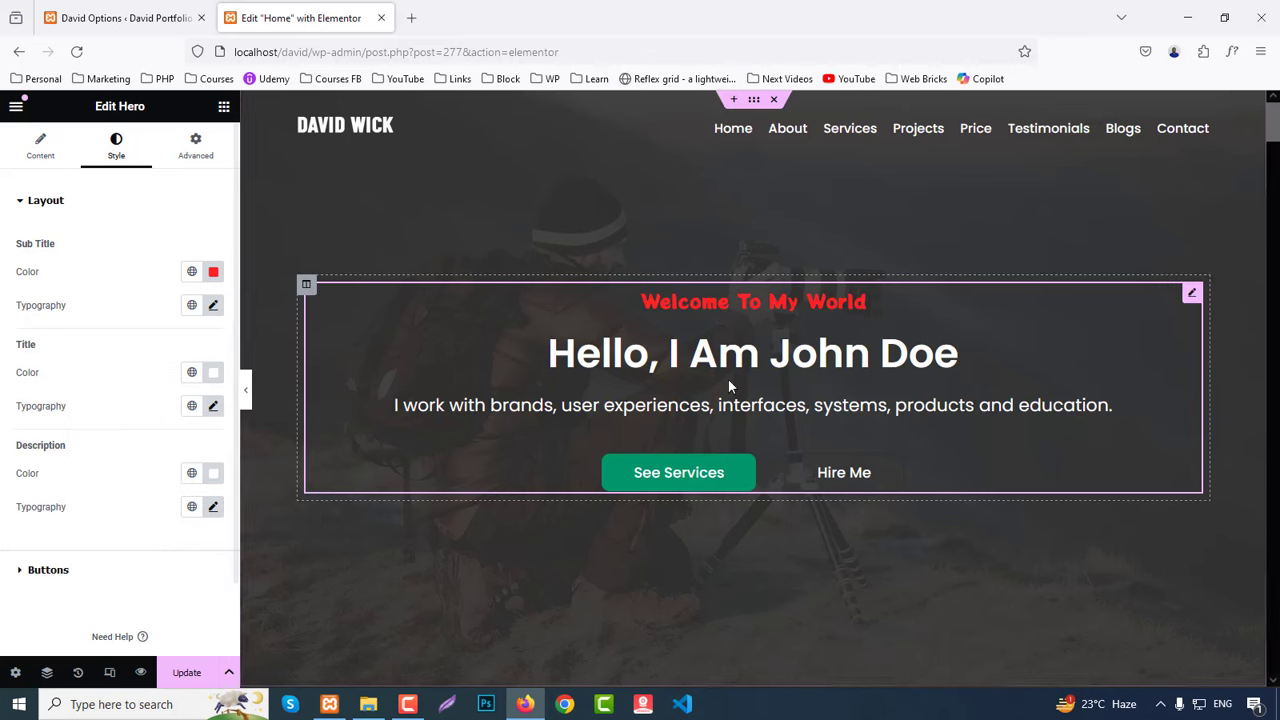
Step: Change the hero title's color to a muted red
click(213, 372)
mouse_move(198, 504)
mouse_down()
mouse_move(193, 519)
mouse_move(214, 486)
mouse_up()
click(146, 376)
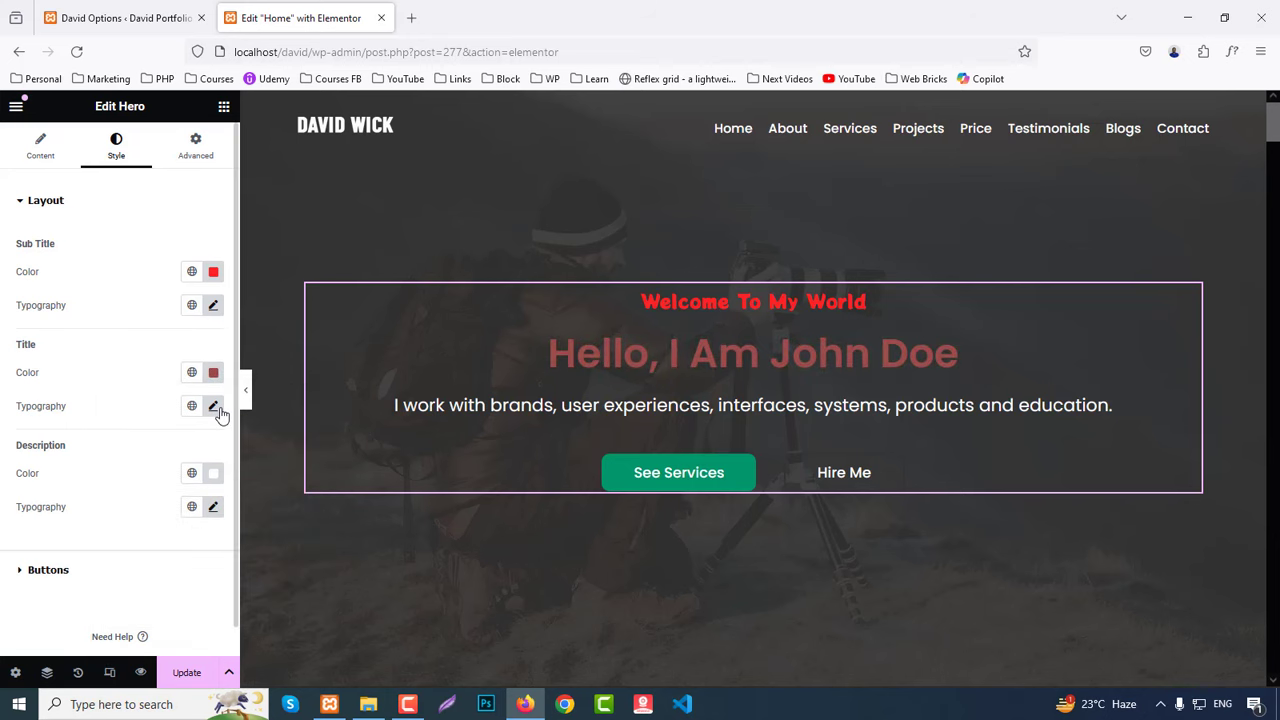
Step: Browse font families for the hero title, keep Poppins and slightly increase the title's font size
click(213, 406)
click(163, 481)
scroll(157, 540, down, 10)
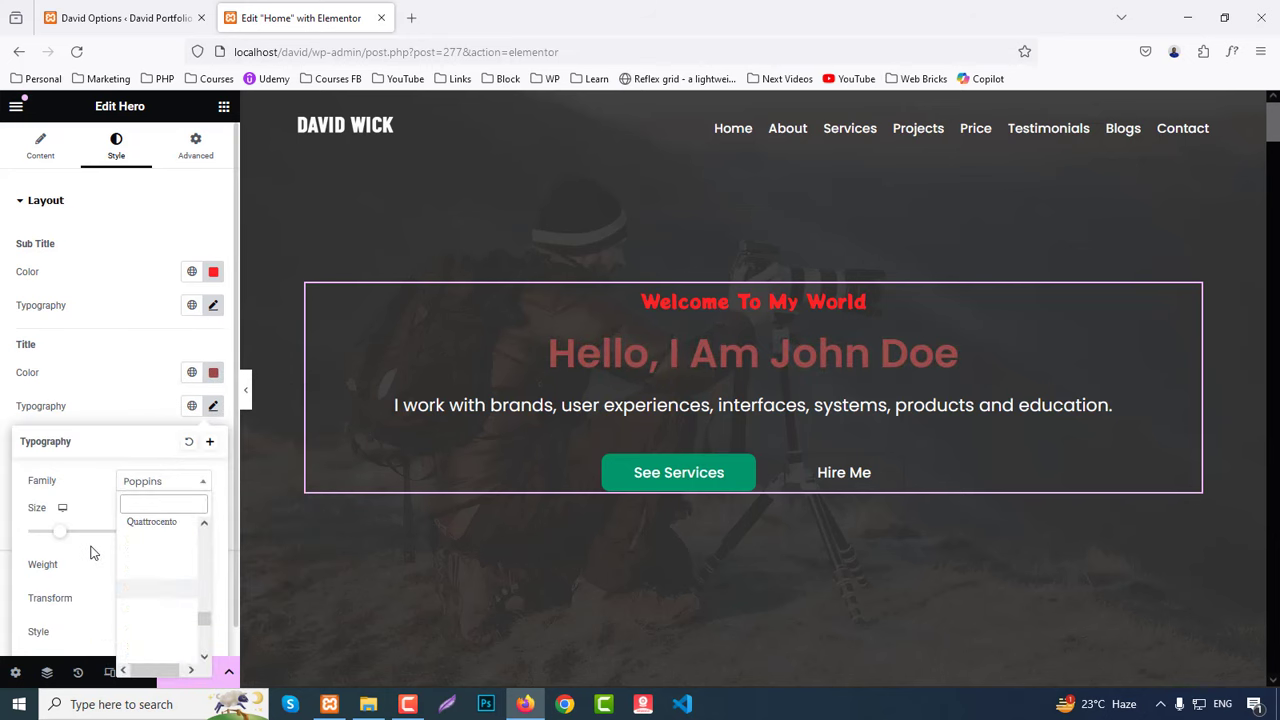
click(54, 532)
drag(64, 536, 71, 538)
click(127, 382)
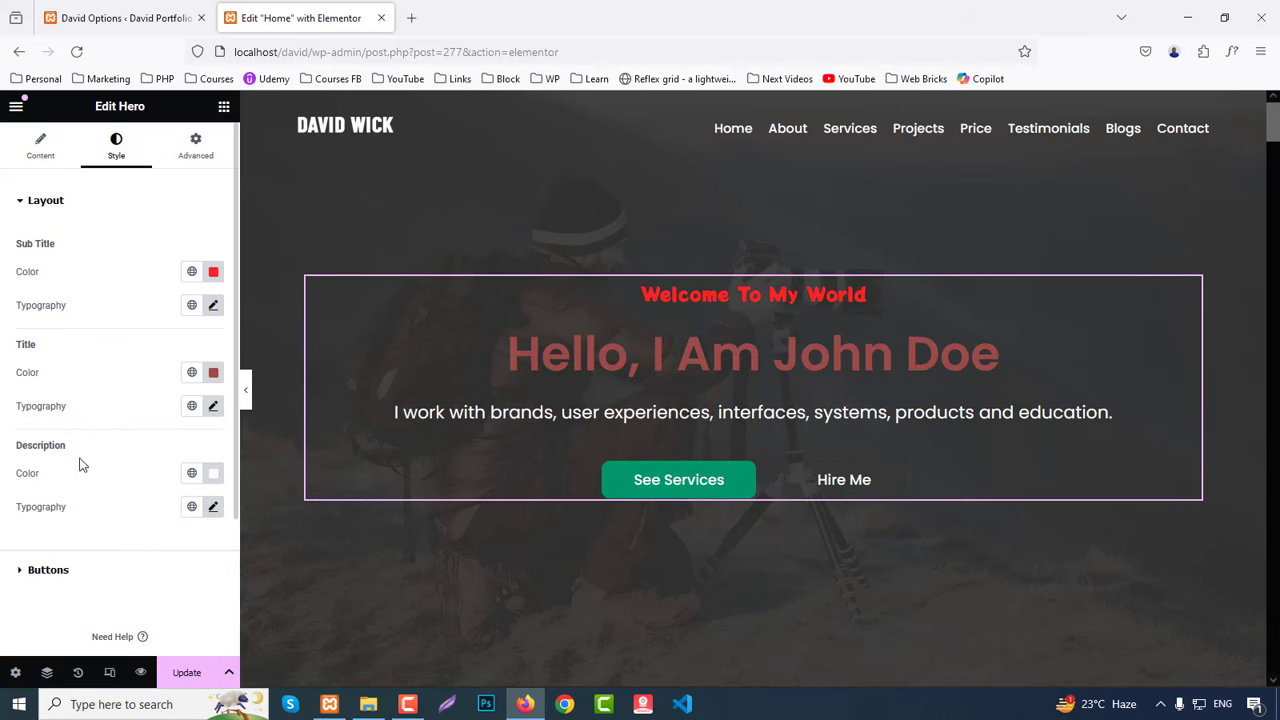
Step: Review the color and typography settings of the hero description
click(212, 474)
click(213, 506)
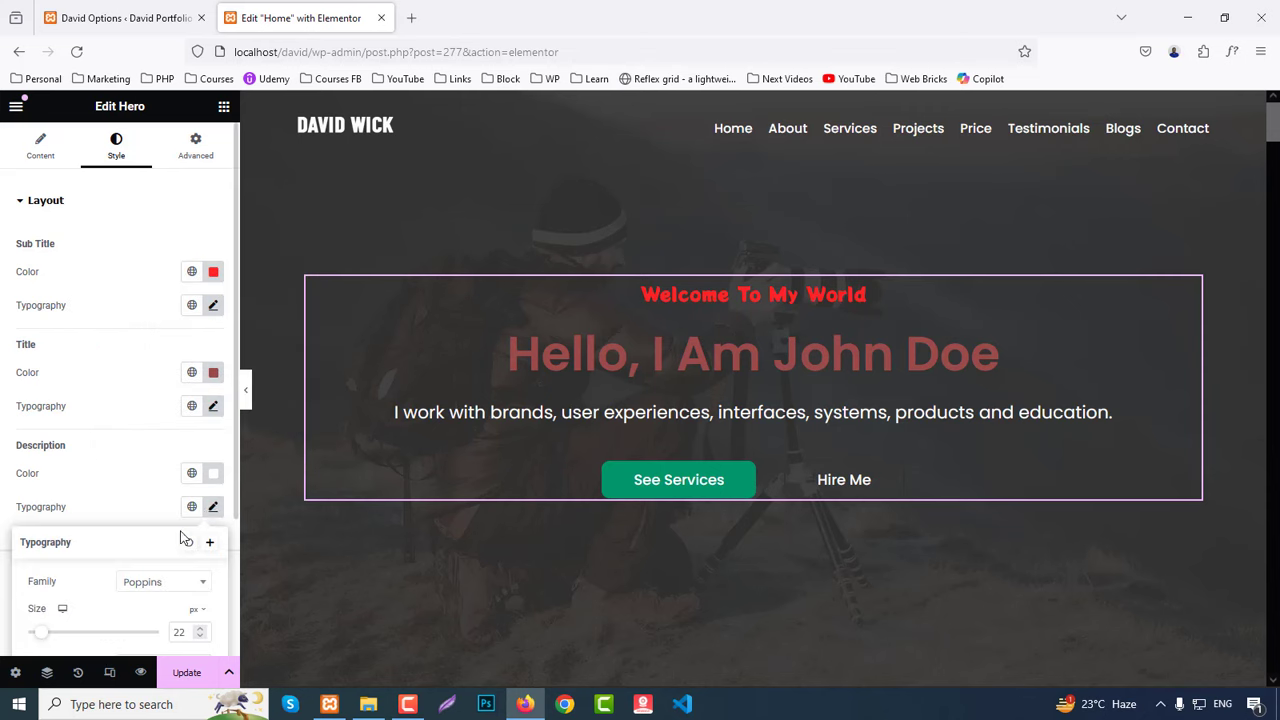
scroll(150, 535, down, 5)
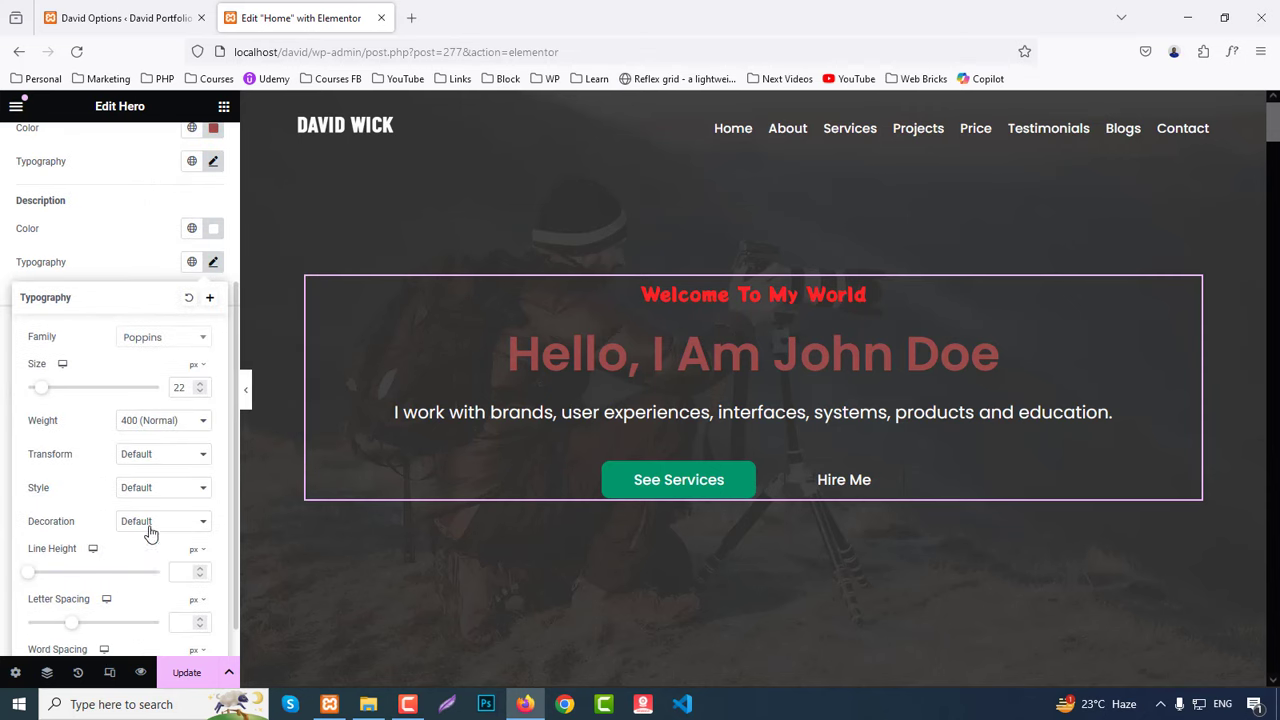
click(113, 268)
Step: Set the hover background color of the hero's Button 1 to #111
click(48, 325)
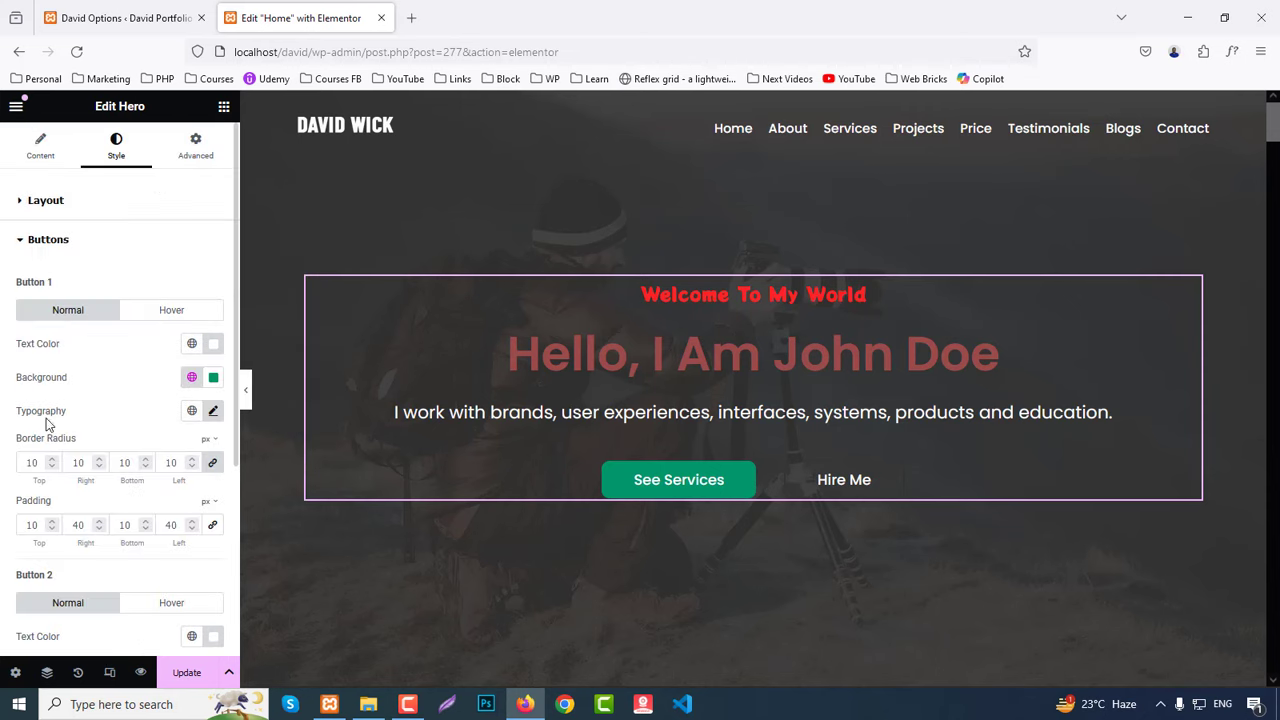
scroll(94, 518, down, 1)
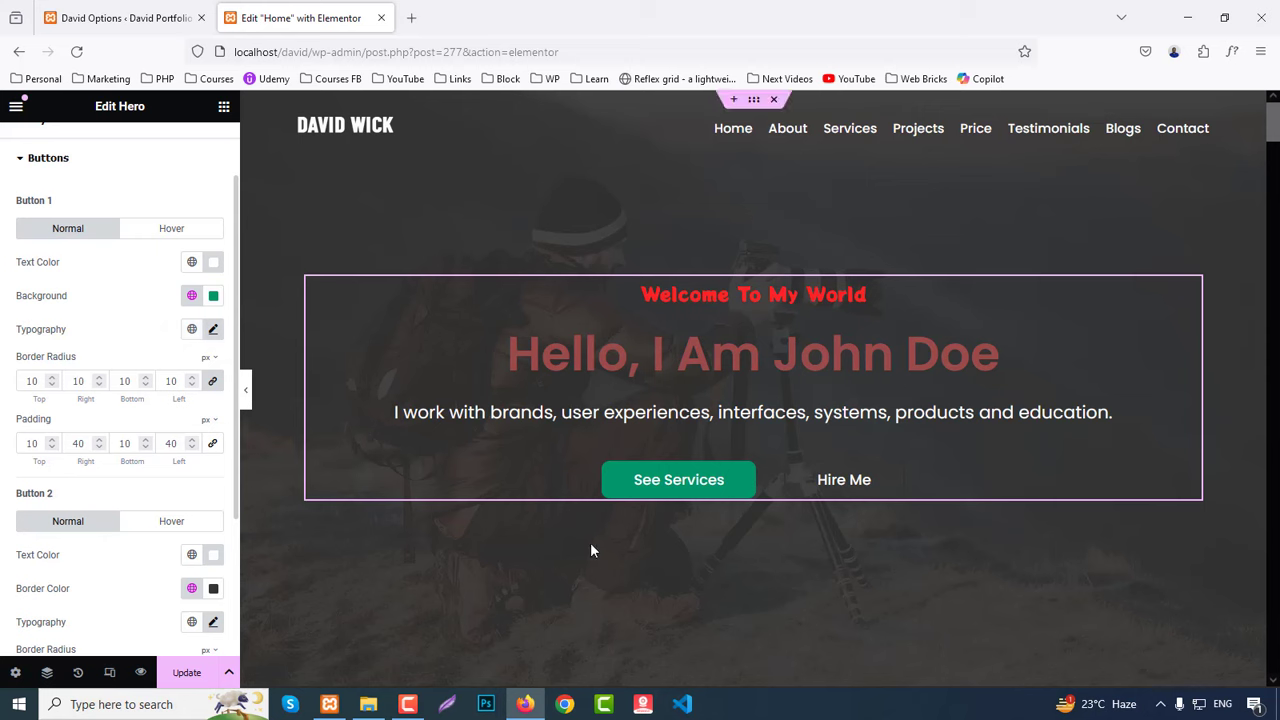
click(171, 228)
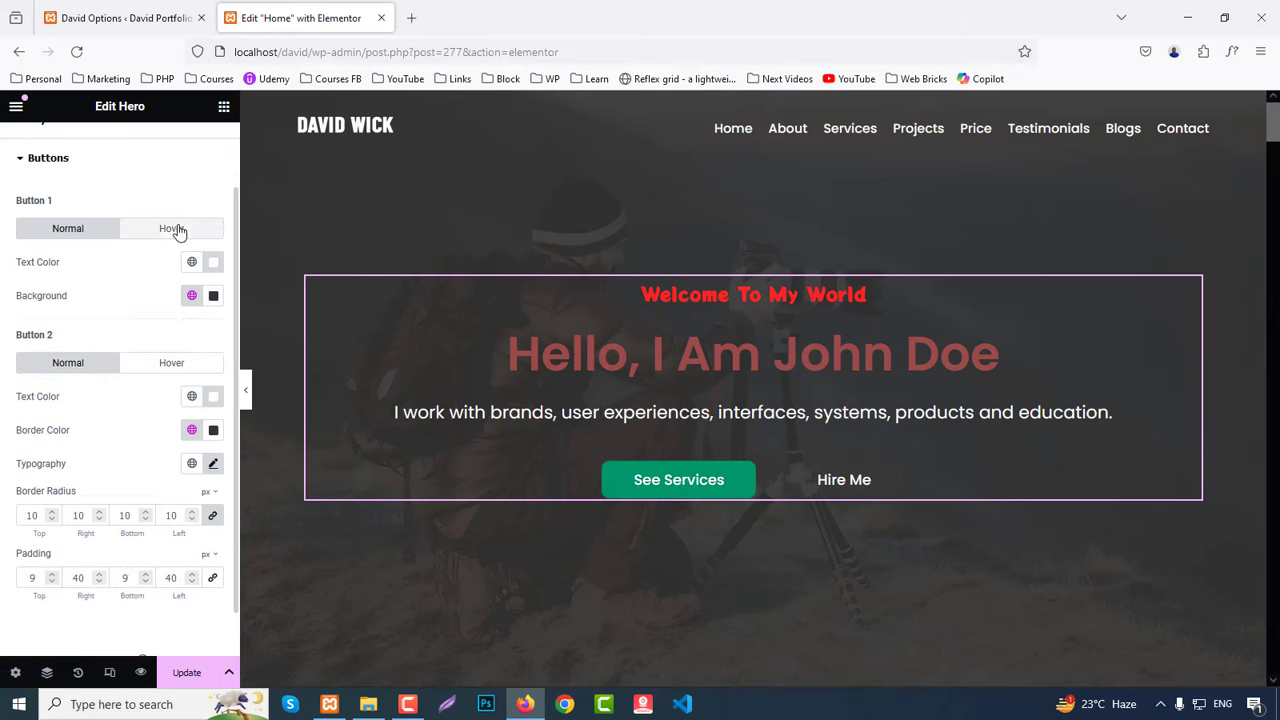
click(193, 296)
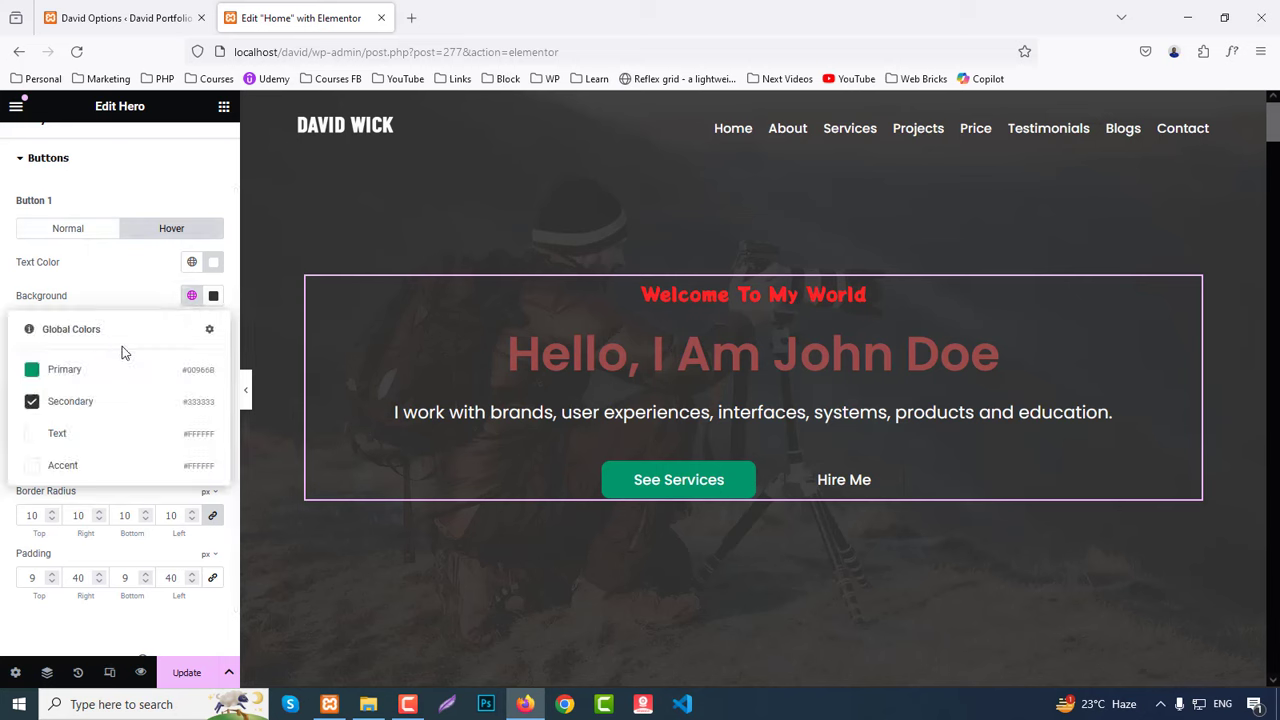
click(213, 295)
double_click(172, 527)
text(111)
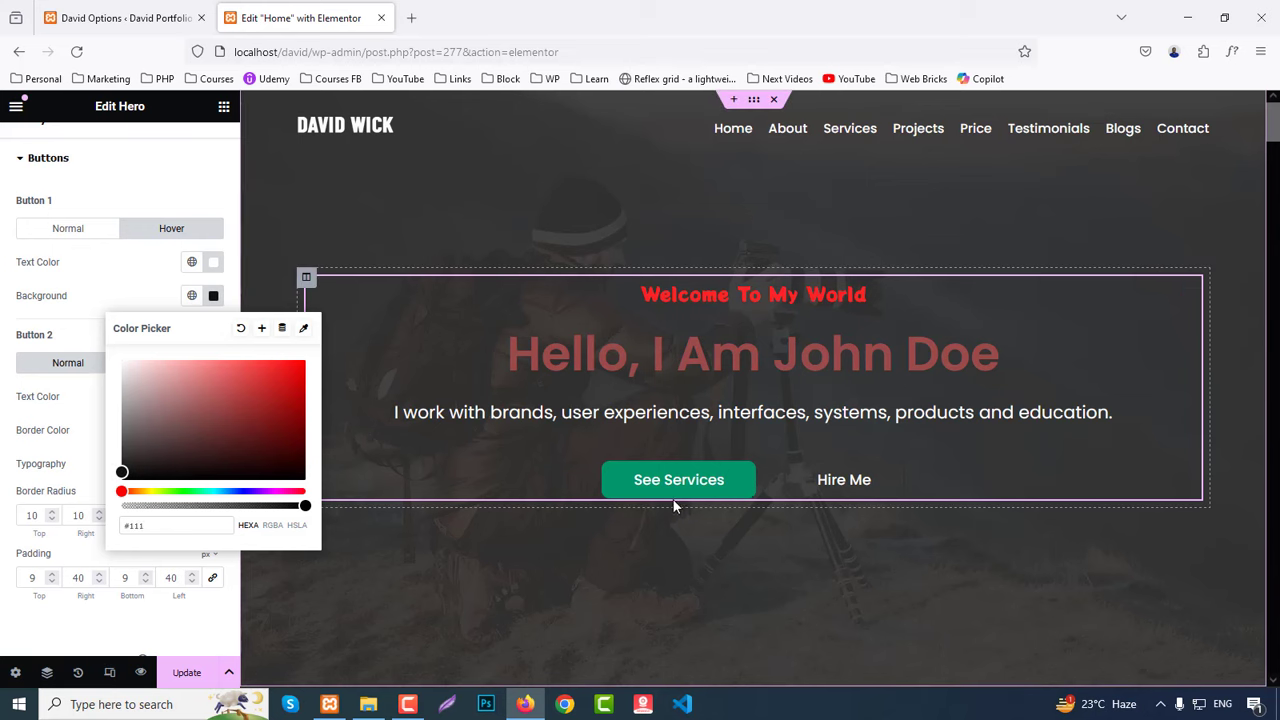
click(123, 274)
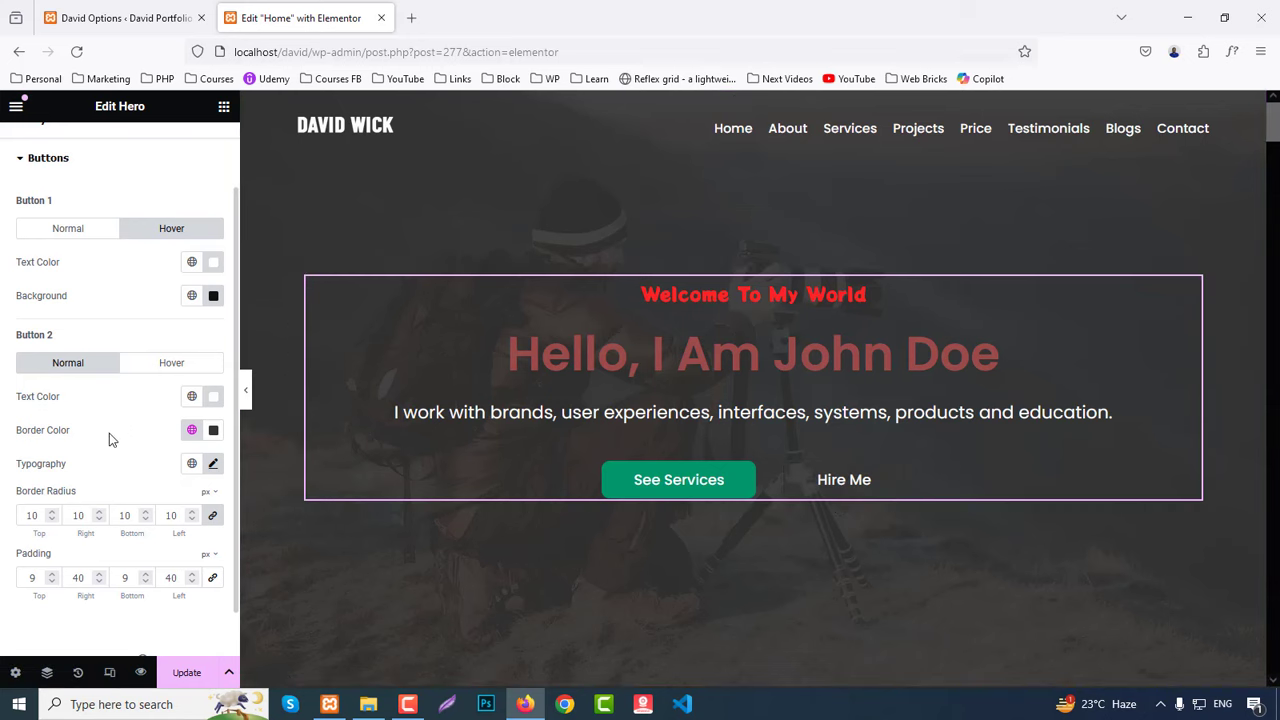
Step: Set the normal border color of the hero's Button 2 to #111
click(213, 430)
double_click(191, 657)
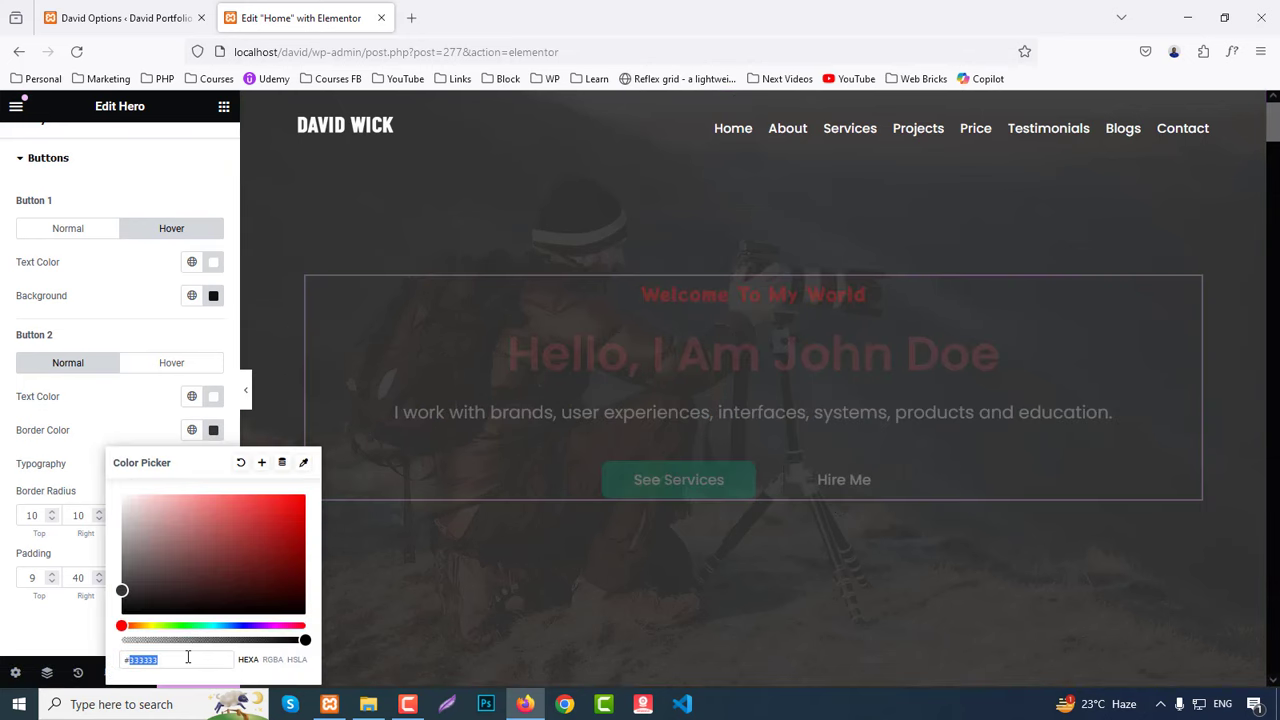
text(#111)
Step: Set the hover text color of the hero's Button 2 to the global Primary color
click(171, 362)
click(191, 468)
click(70, 540)
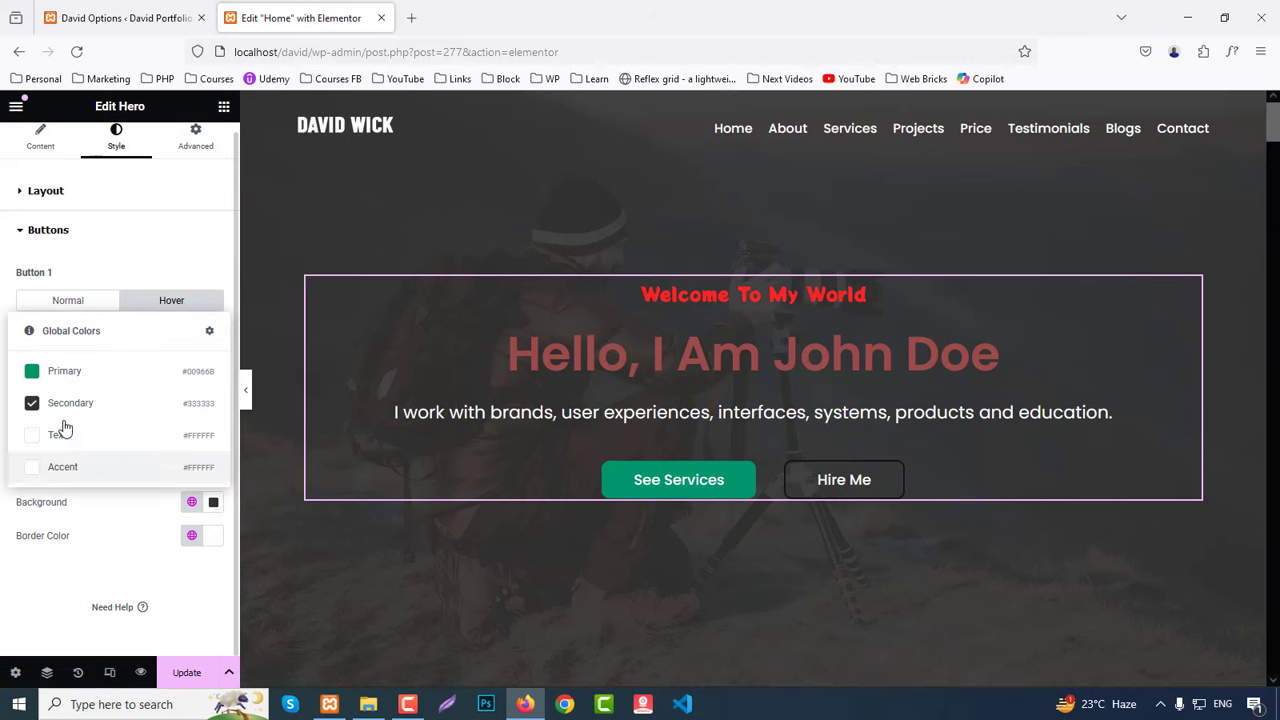
Step: Set the hover border color of the hero's Button 2 to the global Primary color
click(192, 538)
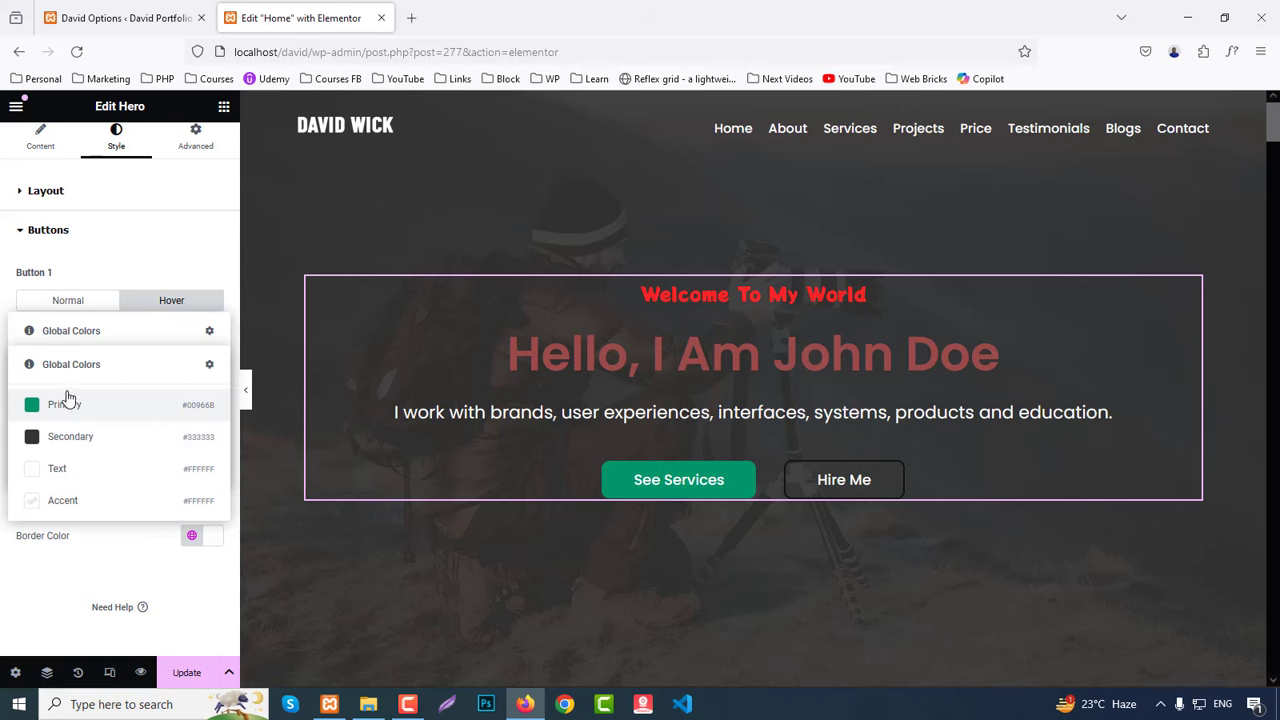
click(67, 415)
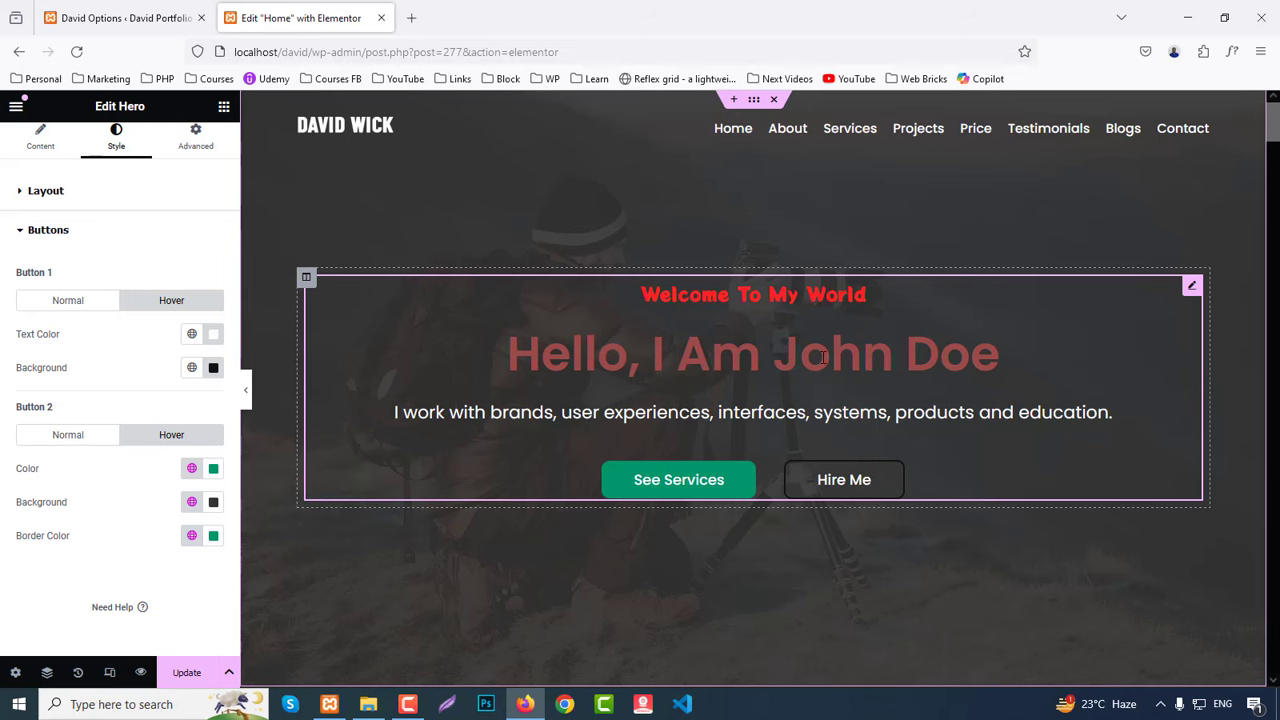
Step: Open the About Me section for editing and check the media chooser for its image without selecting a file
scroll(822, 357, down, 5)
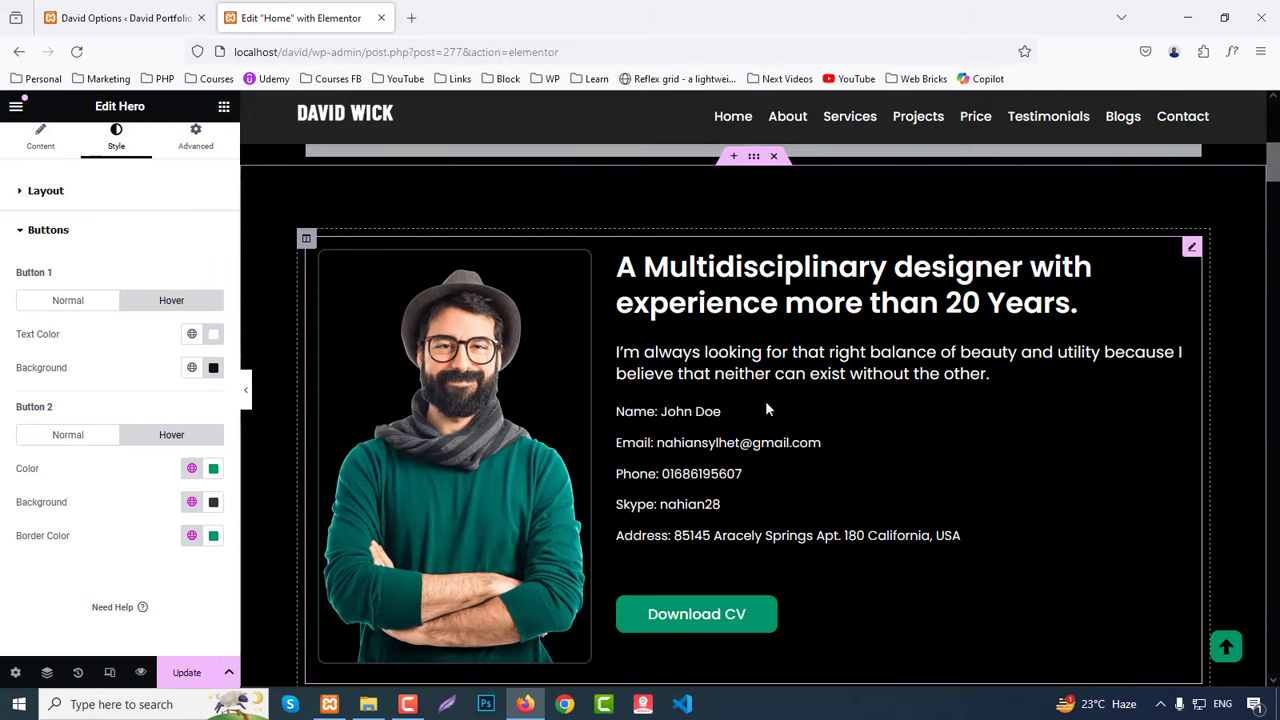
click(784, 407)
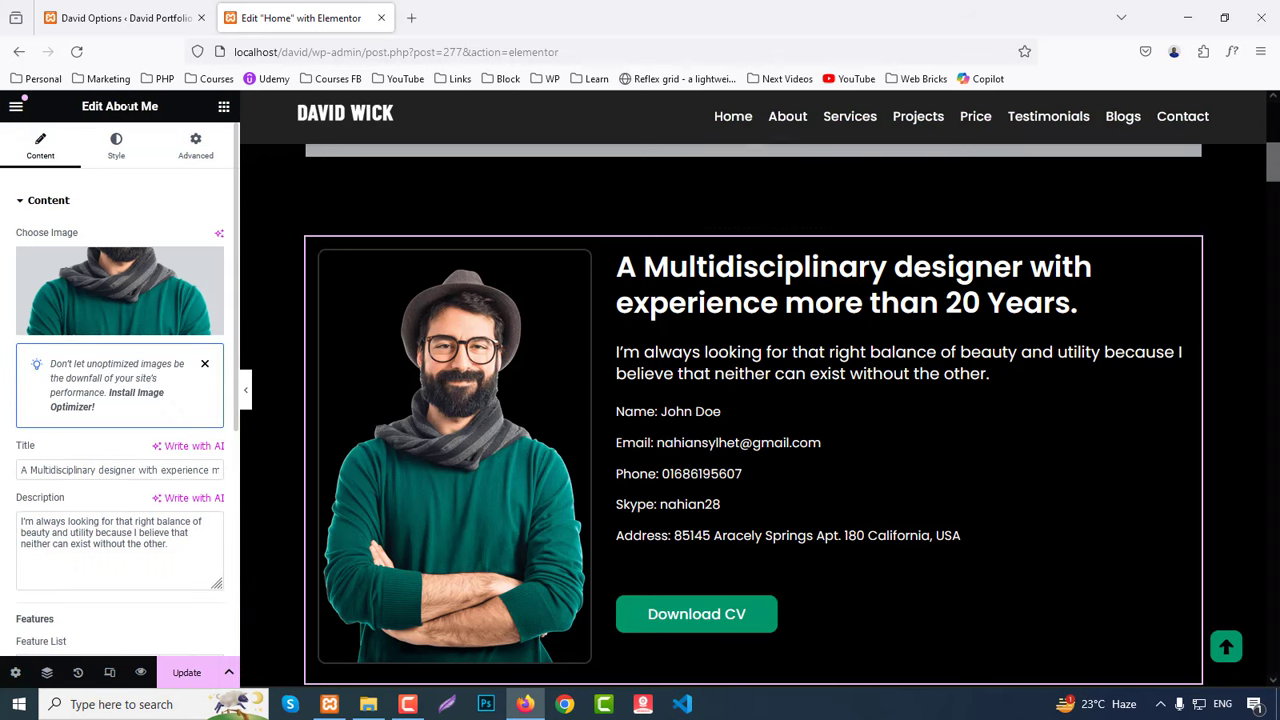
click(147, 284)
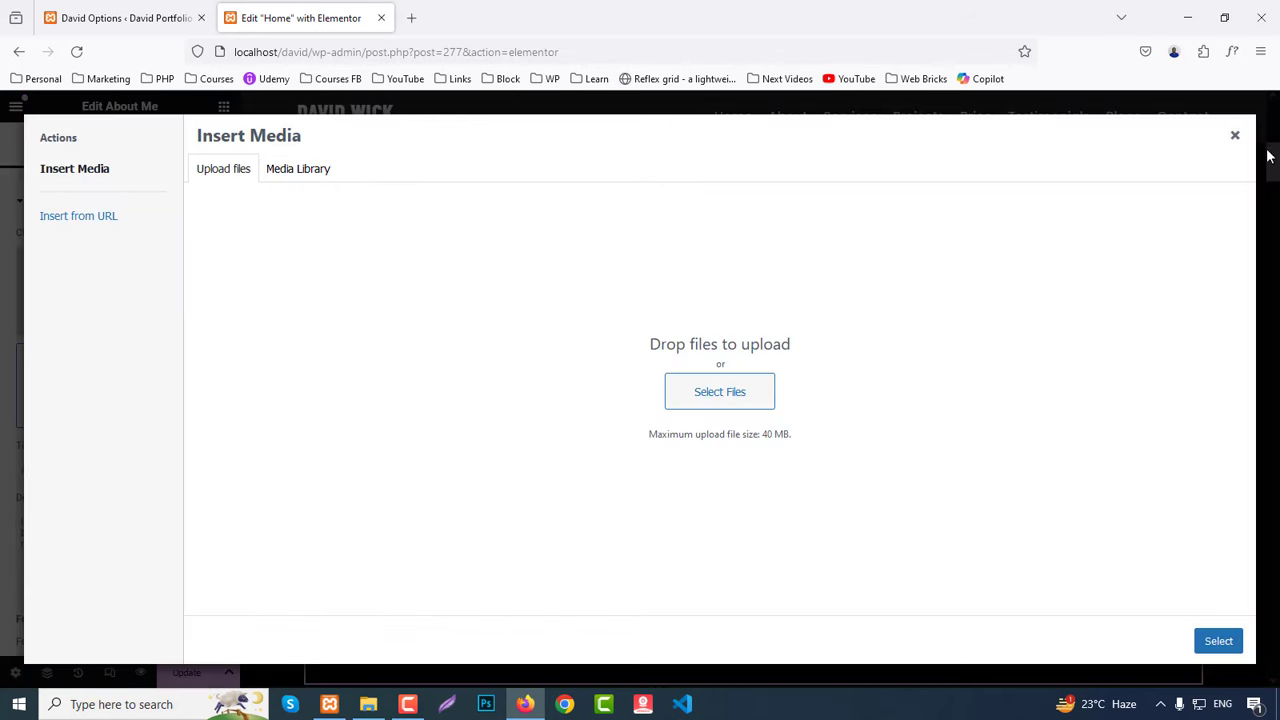
click(1236, 137)
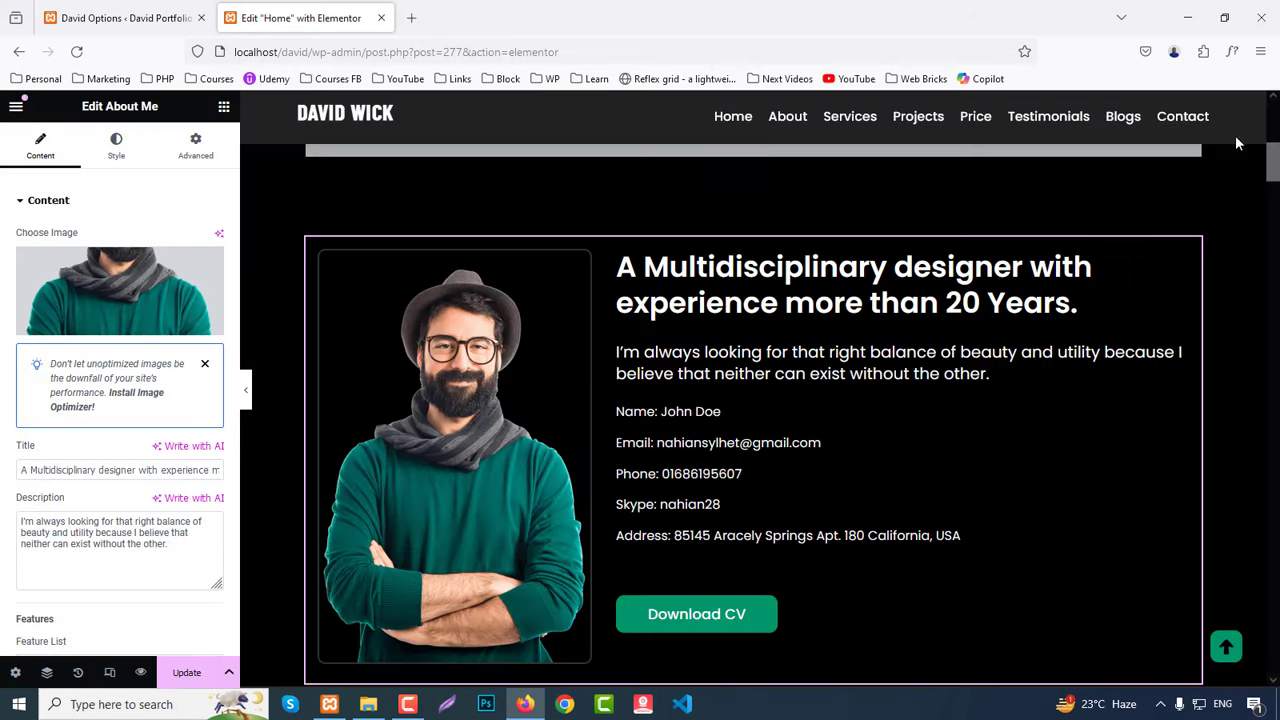
Step: Add one more item to the About Me section's feature list and review the button text and link fields
scroll(108, 470, down, 1)
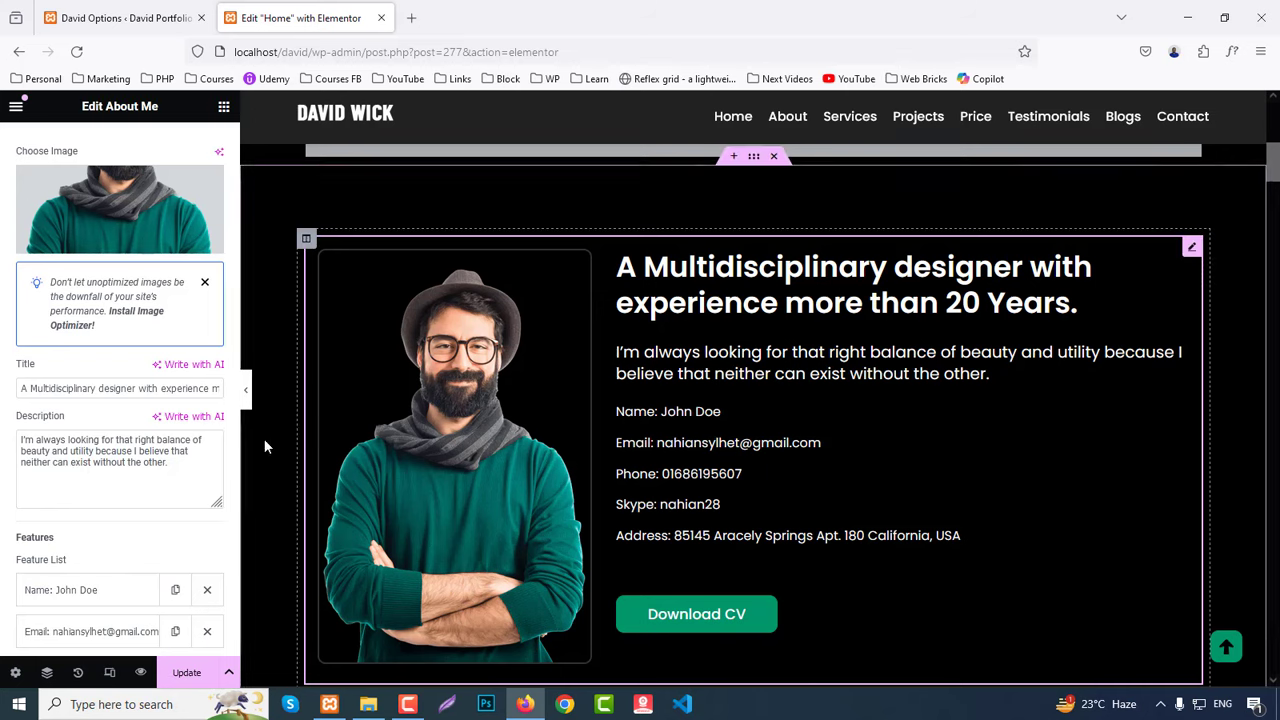
drag(37, 451, 138, 462)
scroll(100, 551, down, 2)
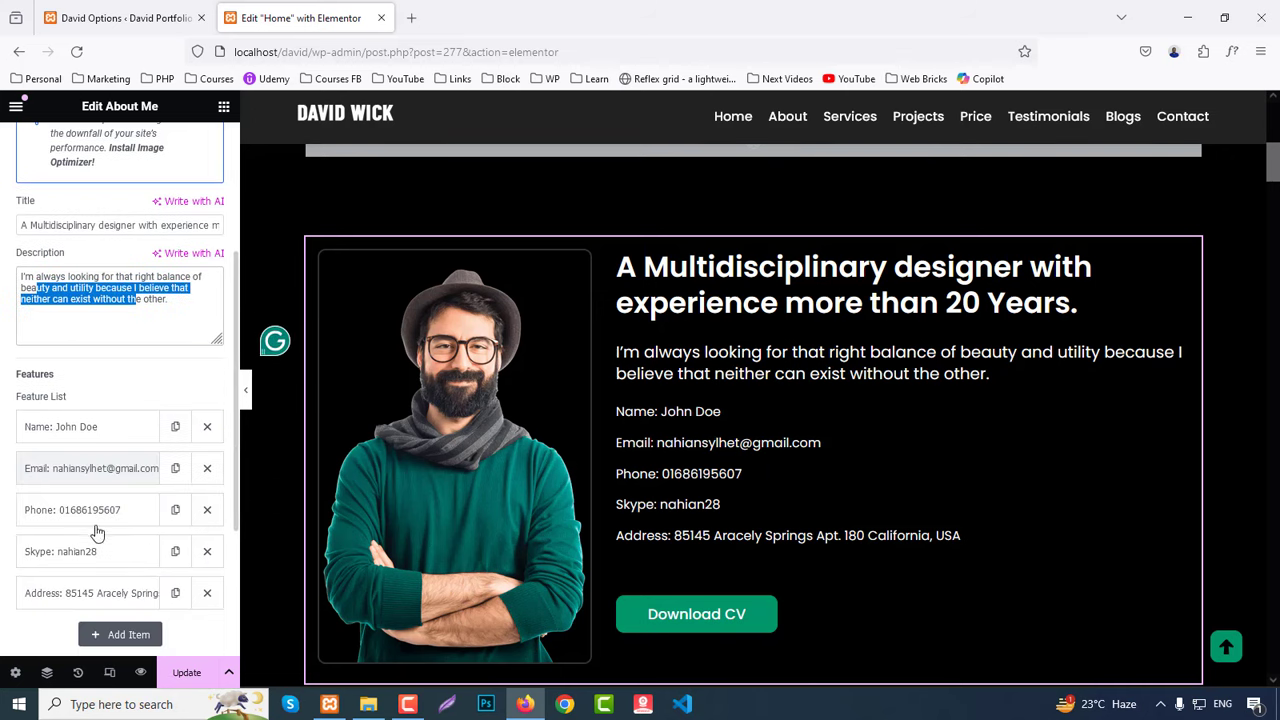
scroll(128, 525, down, 1)
click(126, 551)
scroll(68, 538, down, 3)
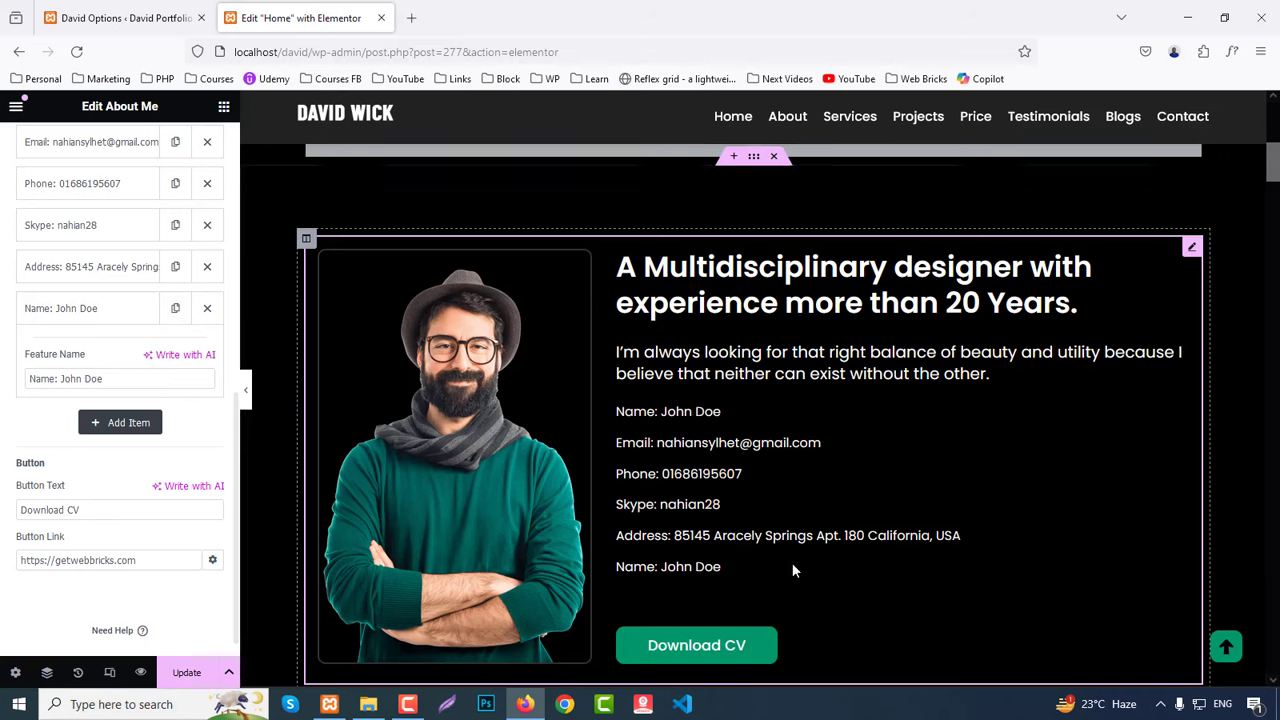
scroll(742, 515, down, 1)
scroll(742, 515, down, 2)
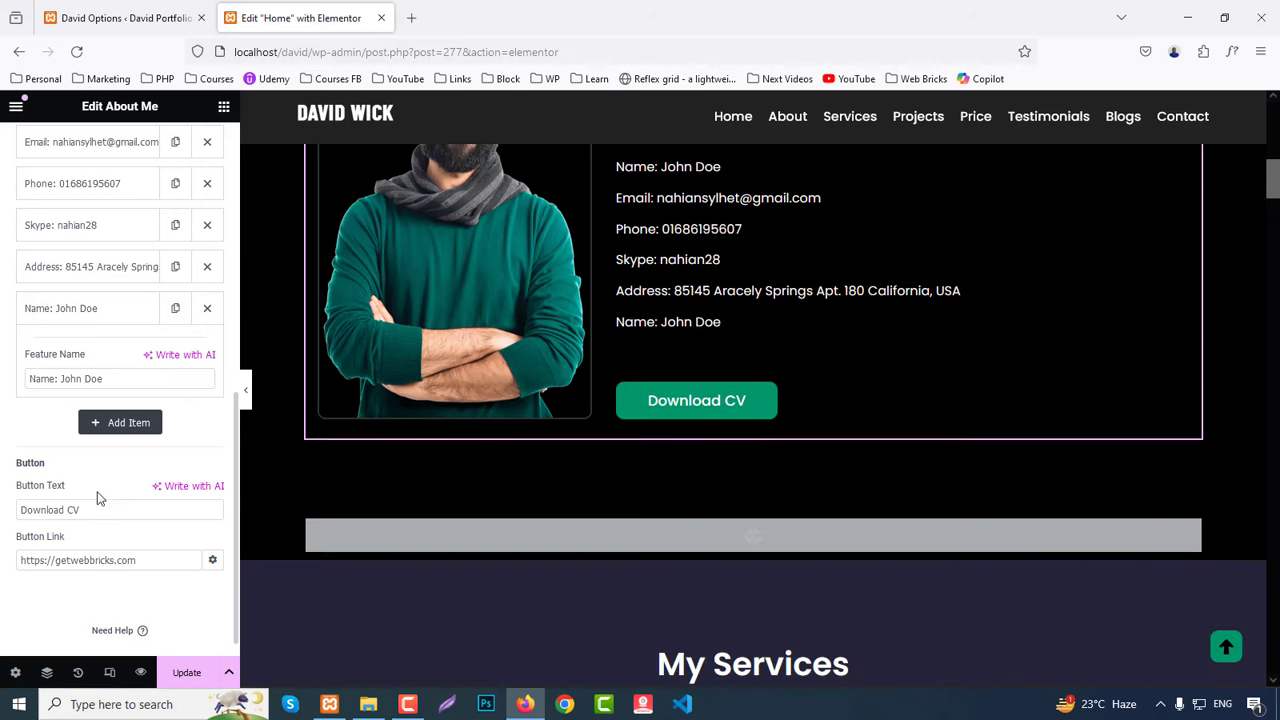
scroll(383, 405, up, 2)
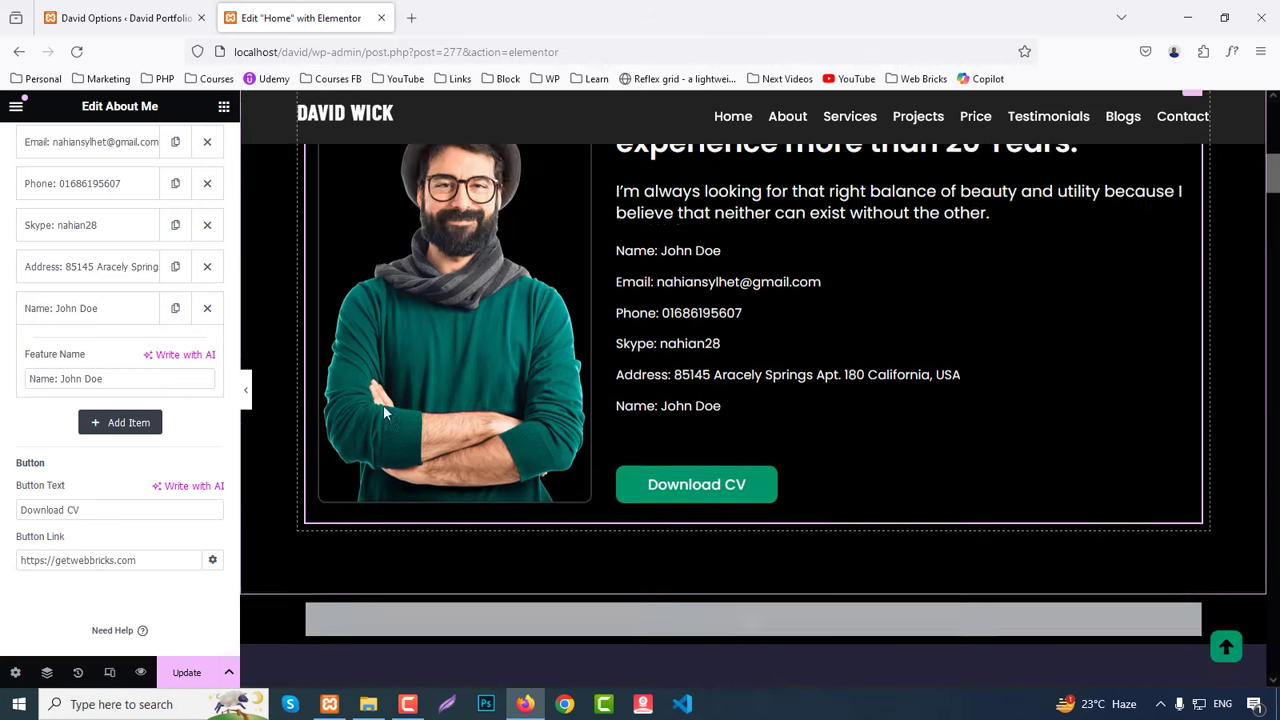
Step: Give the About Me image a solid 5 px border in the global Primary color
scroll(121, 361, up, 6)
click(116, 143)
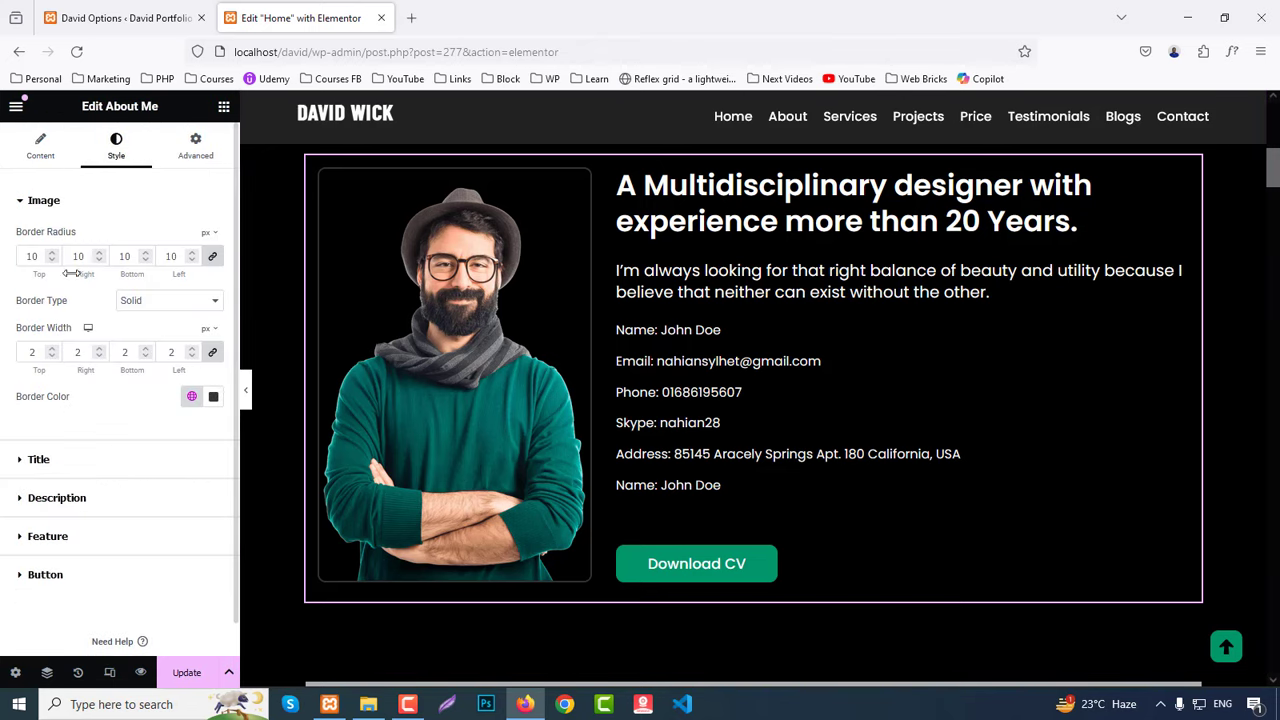
click(152, 300)
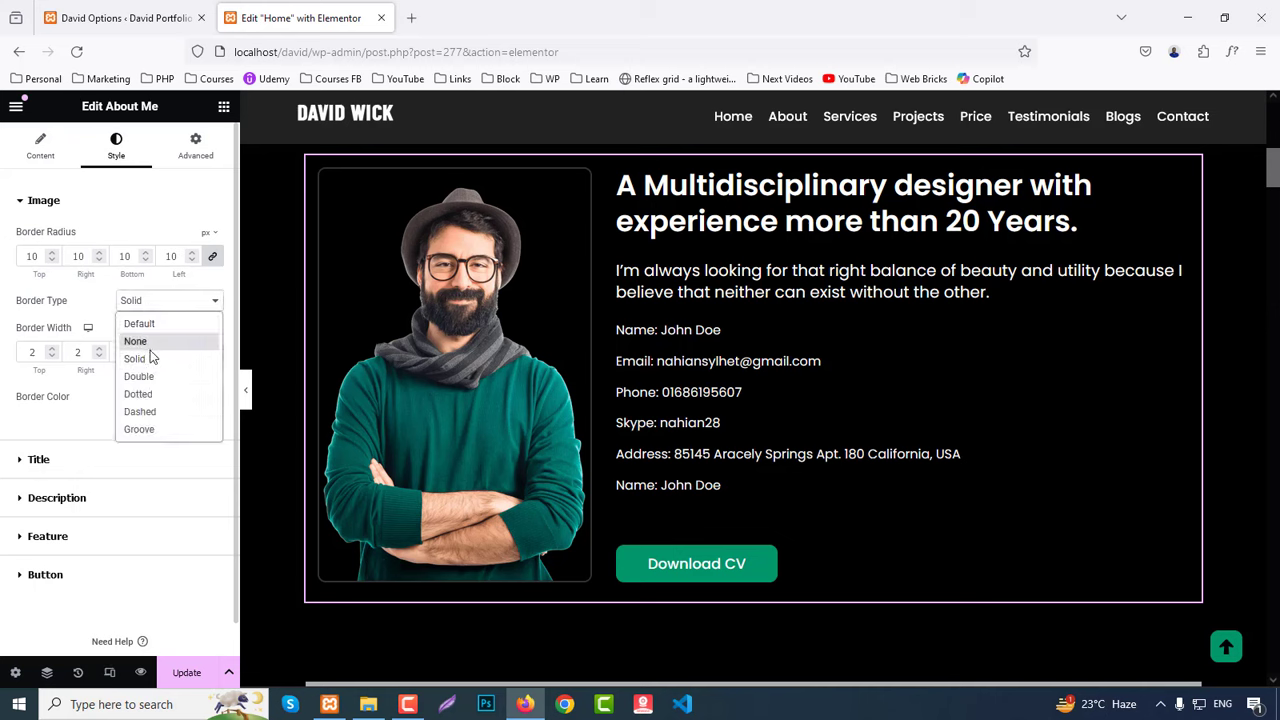
click(135, 357)
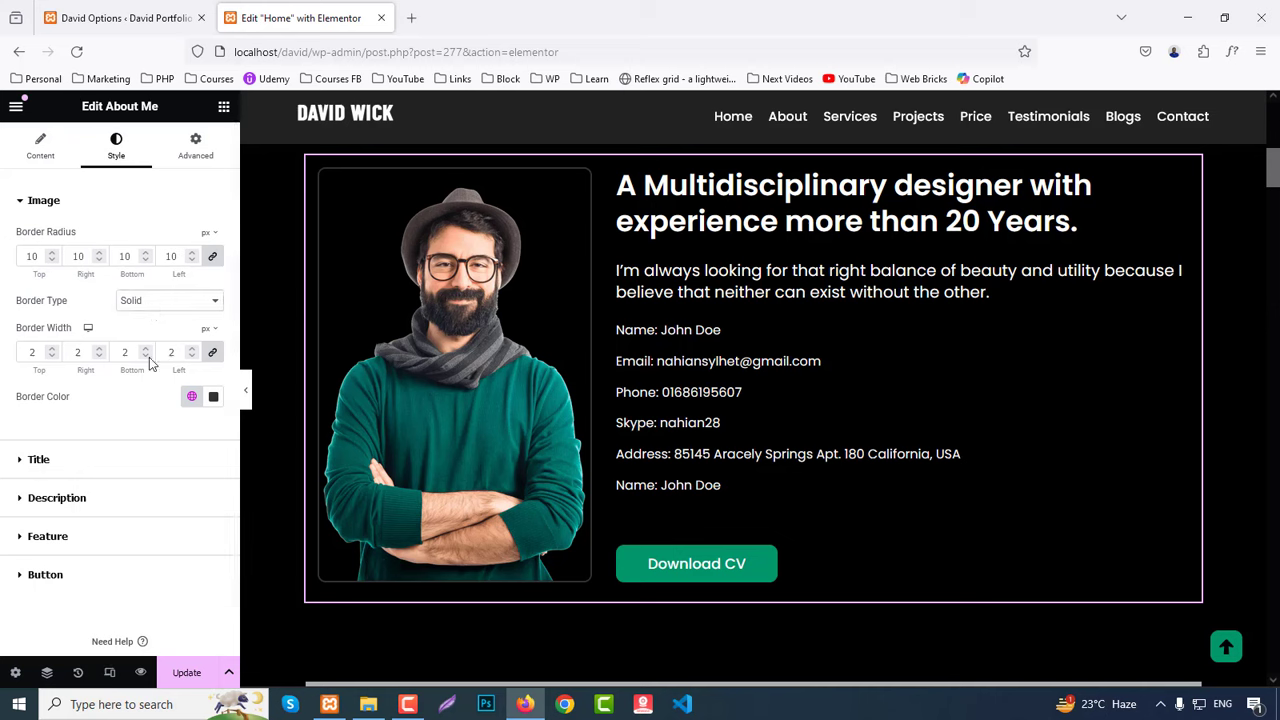
triple_click(51, 349)
click(192, 396)
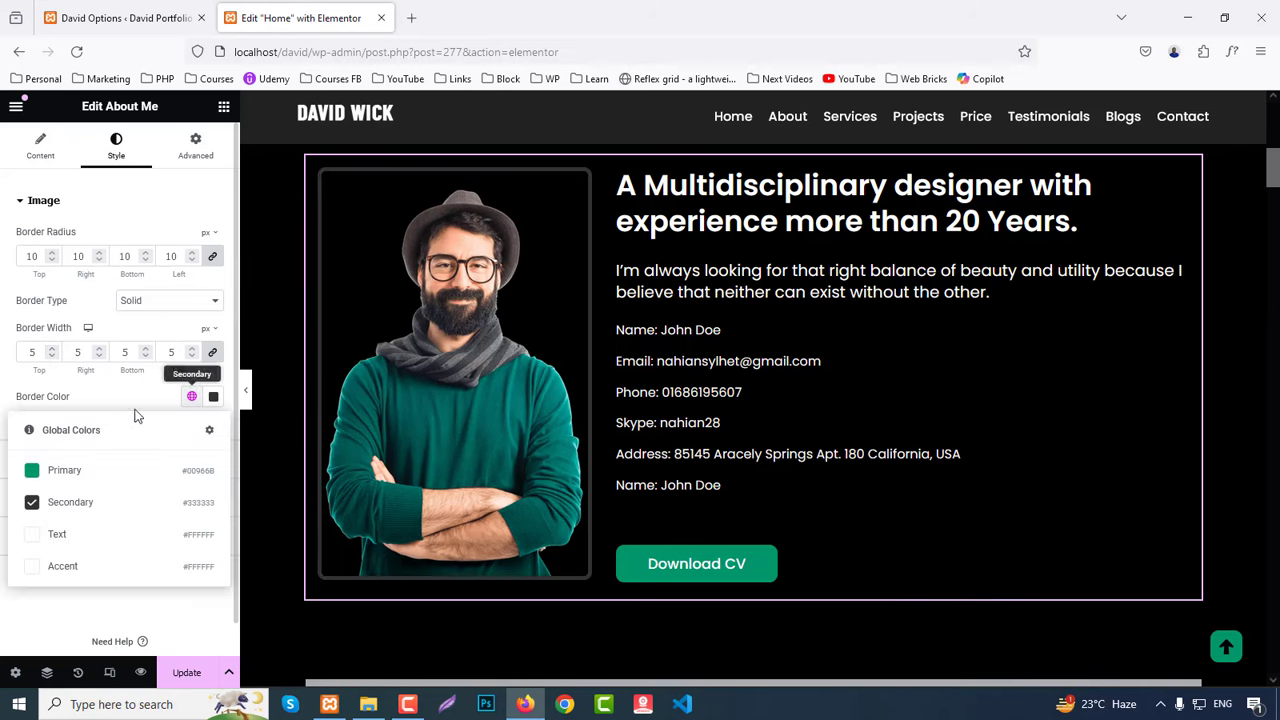
click(60, 468)
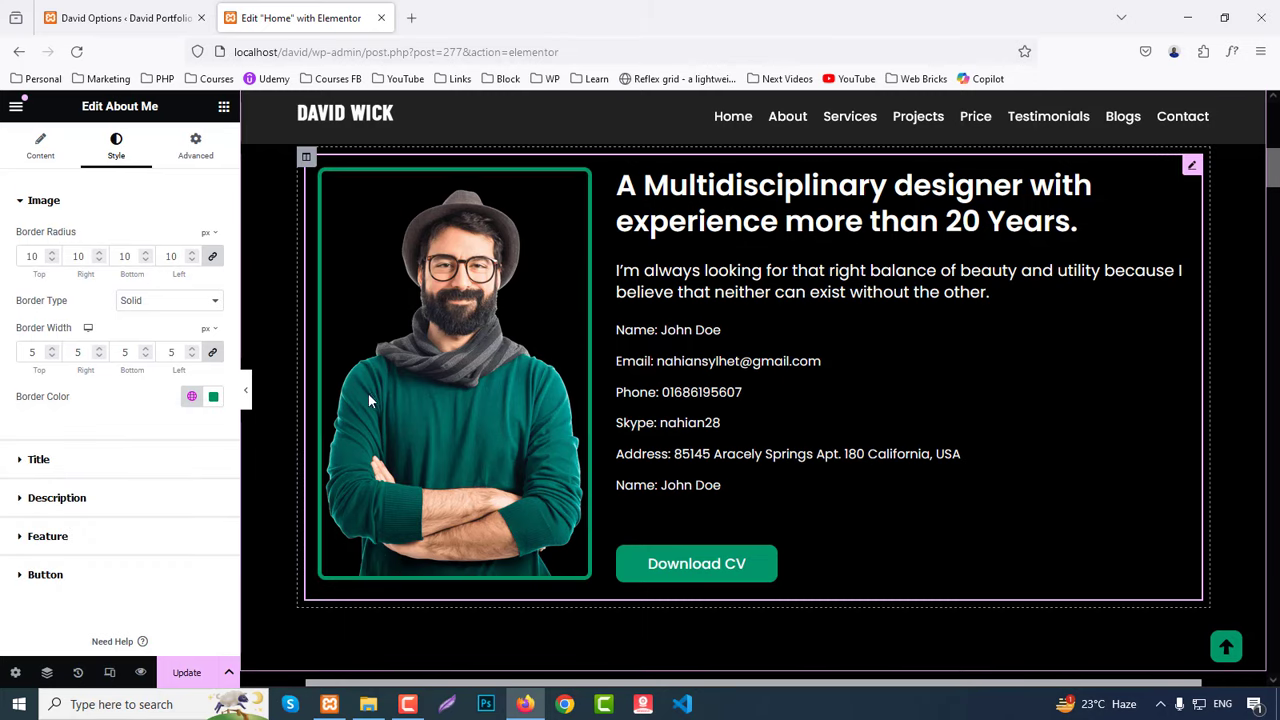
Step: Review the title, description, feature and button style settings of the About Me section
click(65, 468)
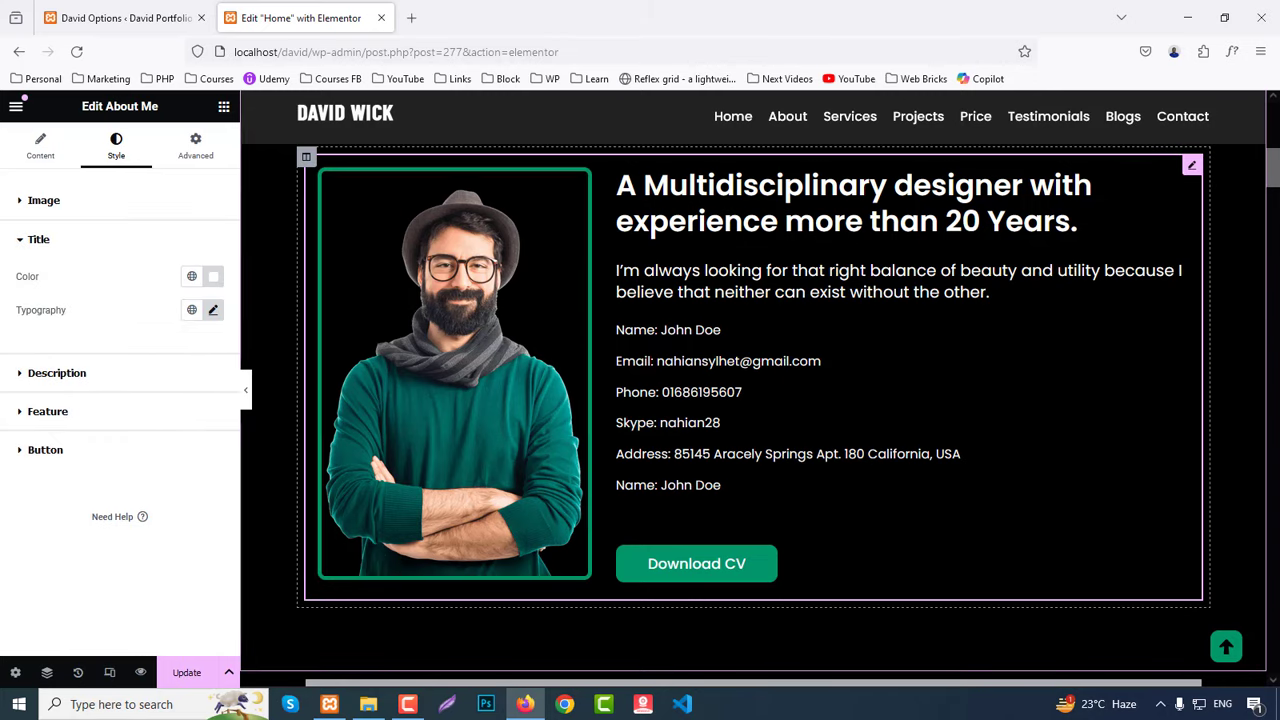
click(86, 378)
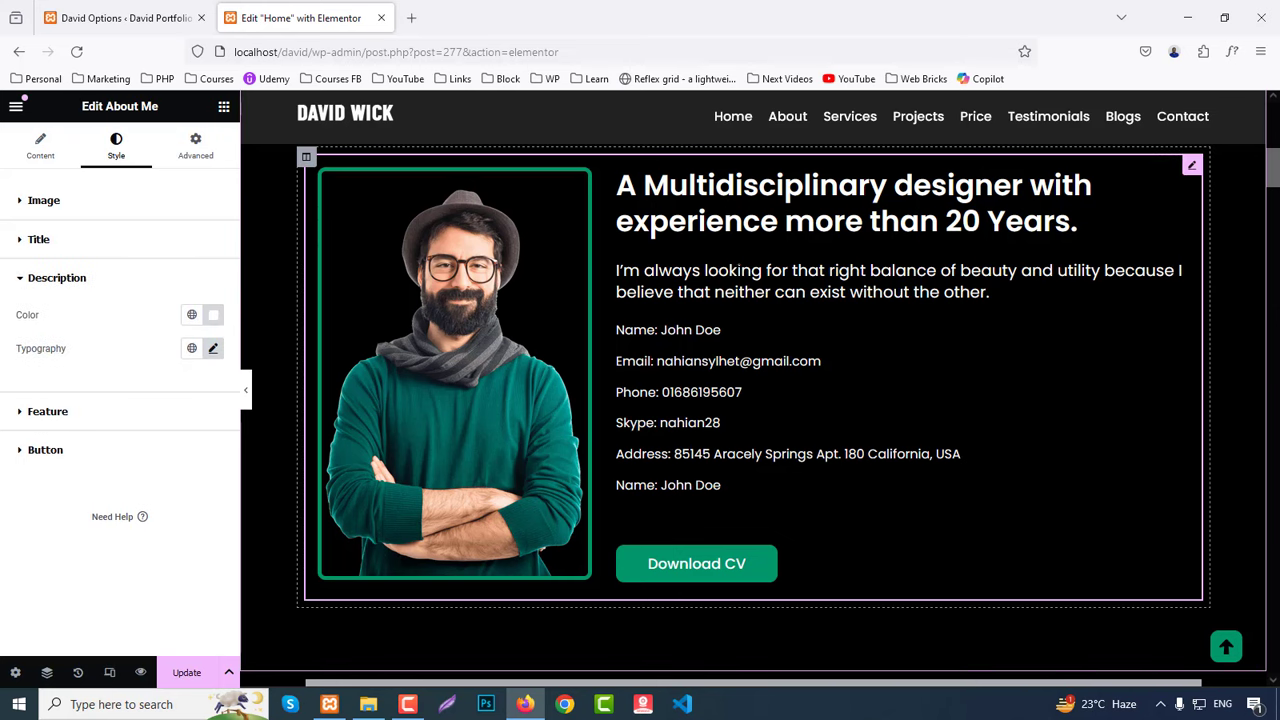
click(88, 408)
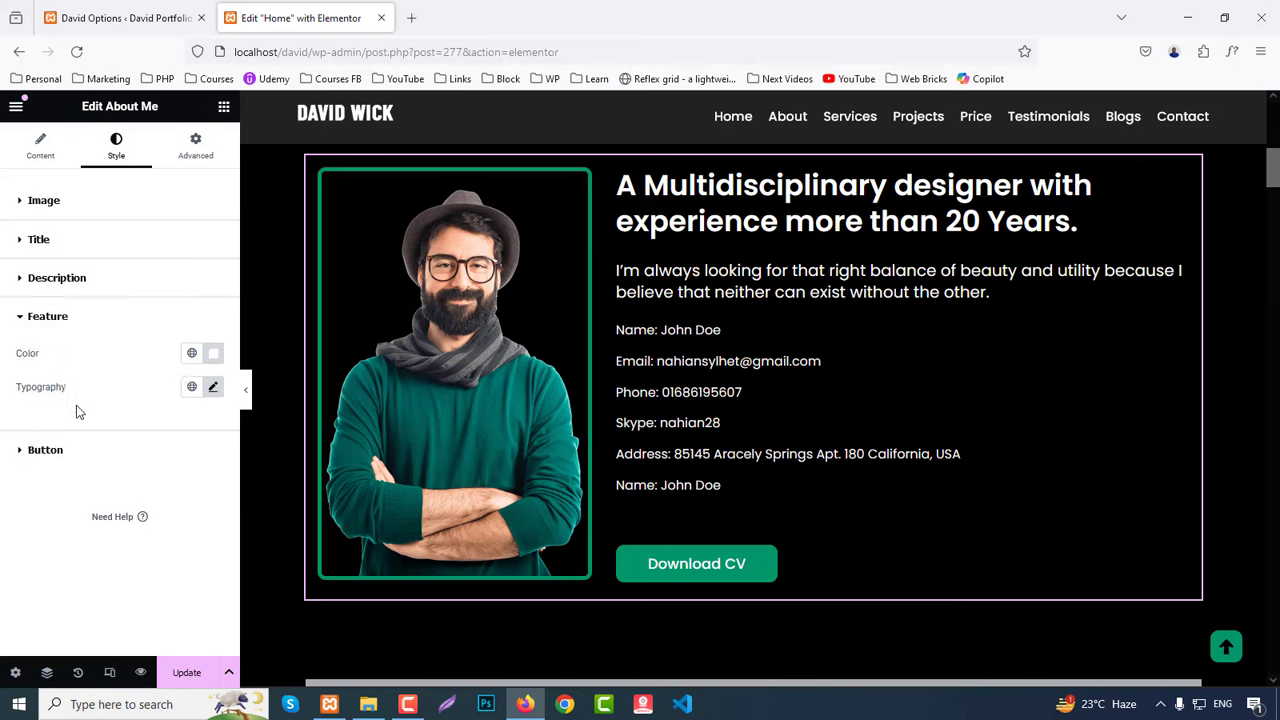
click(45, 450)
scroll(118, 462, down, 1)
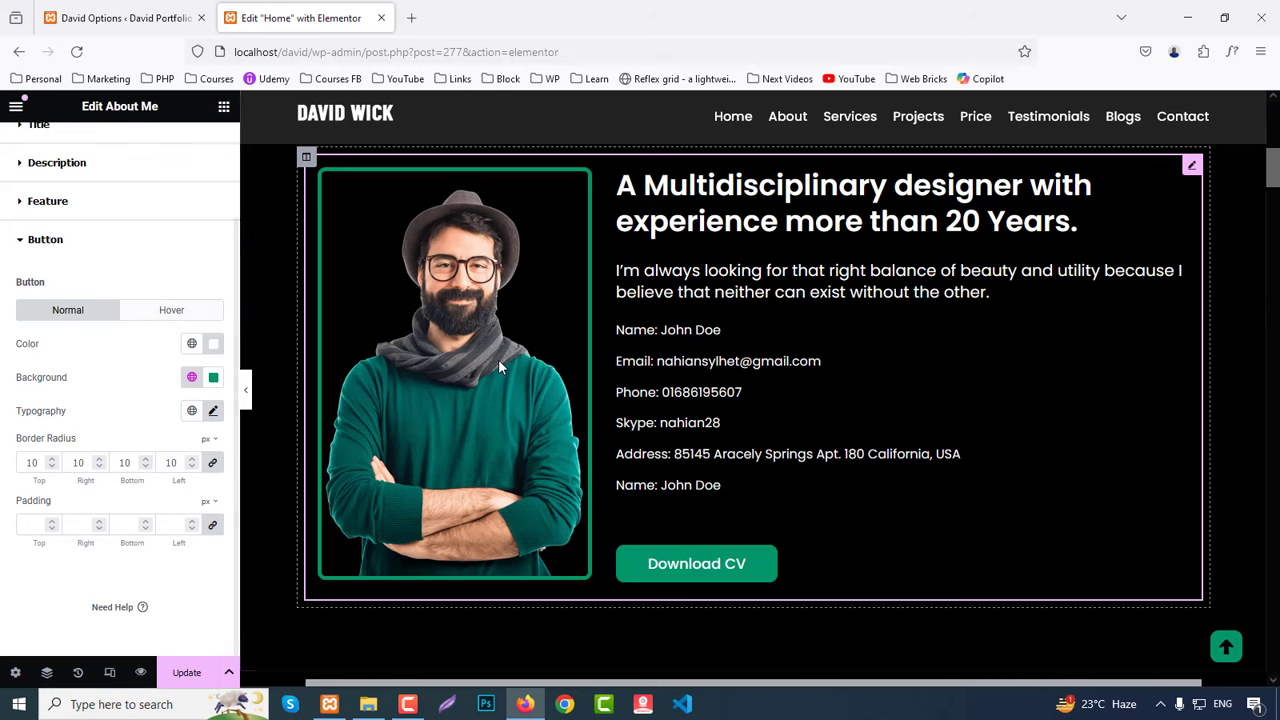
Step: Open the UX/UI Design card under My Services for editing and look through the icon library without changing its icon
scroll(979, 438, down, 5)
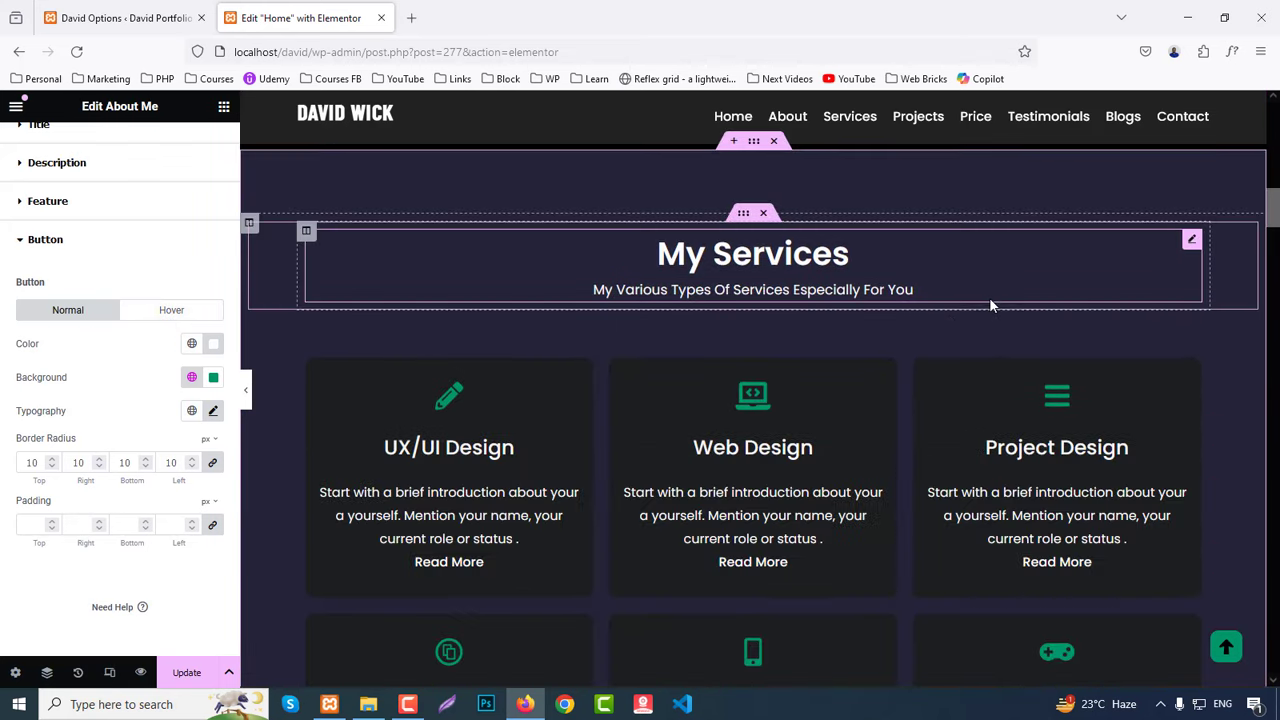
click(531, 420)
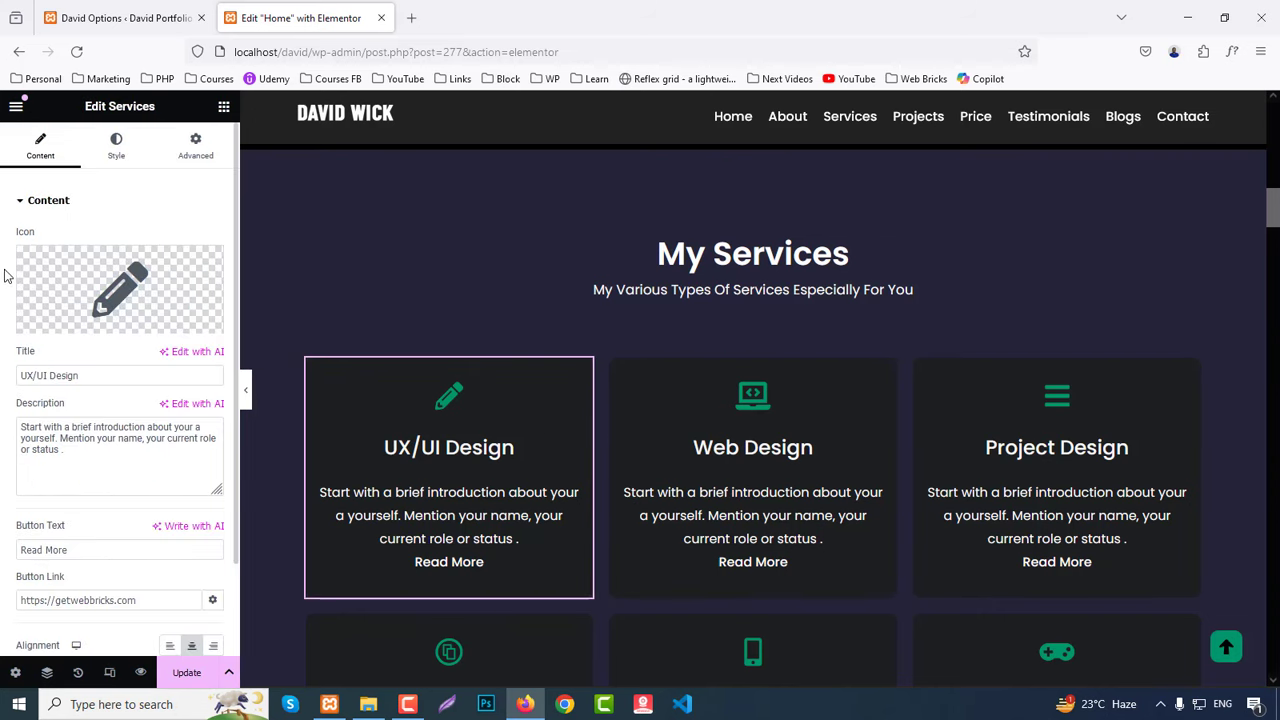
click(113, 272)
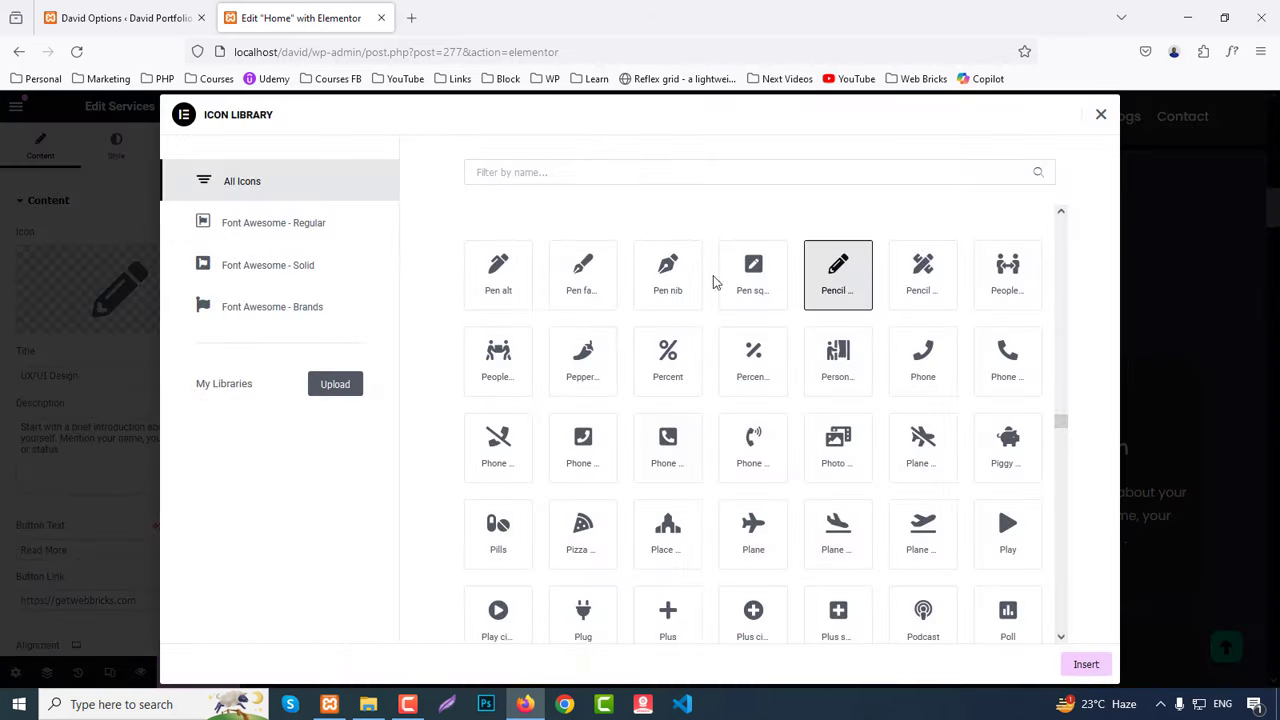
click(1101, 117)
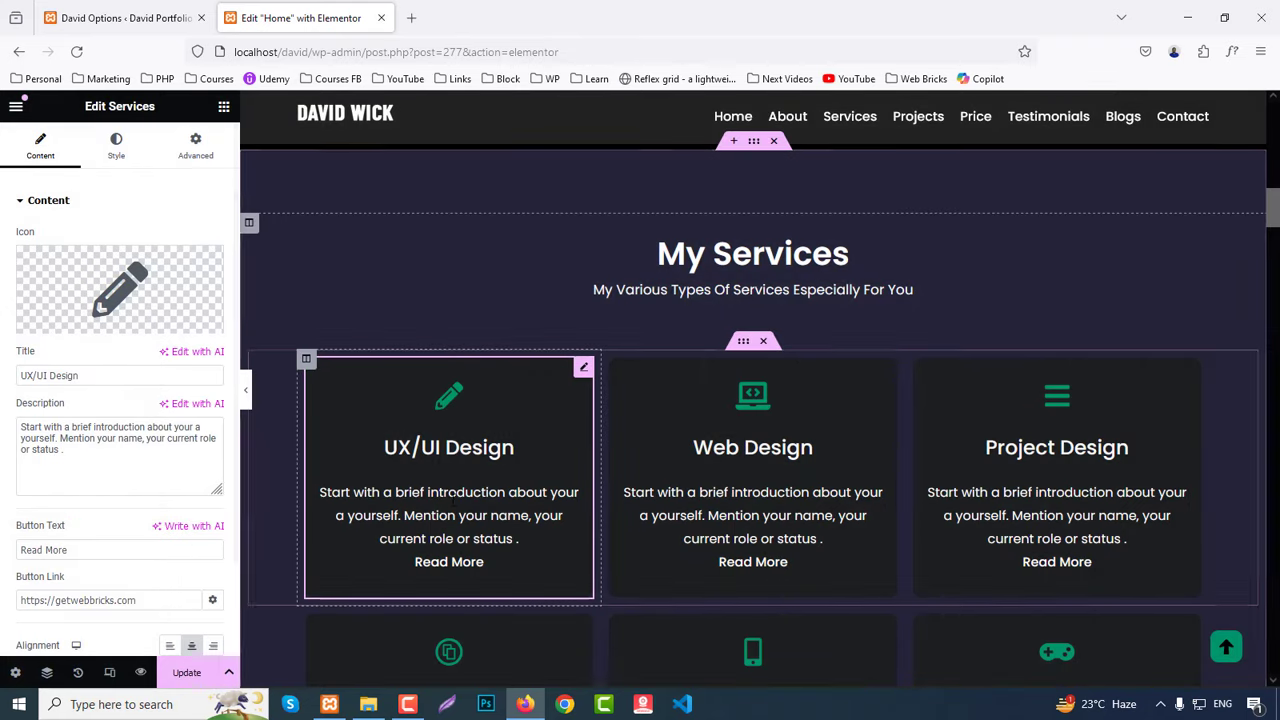
Step: Try left and right alignment on the UX/UI Design card and return it to center
scroll(120, 455, down, 2)
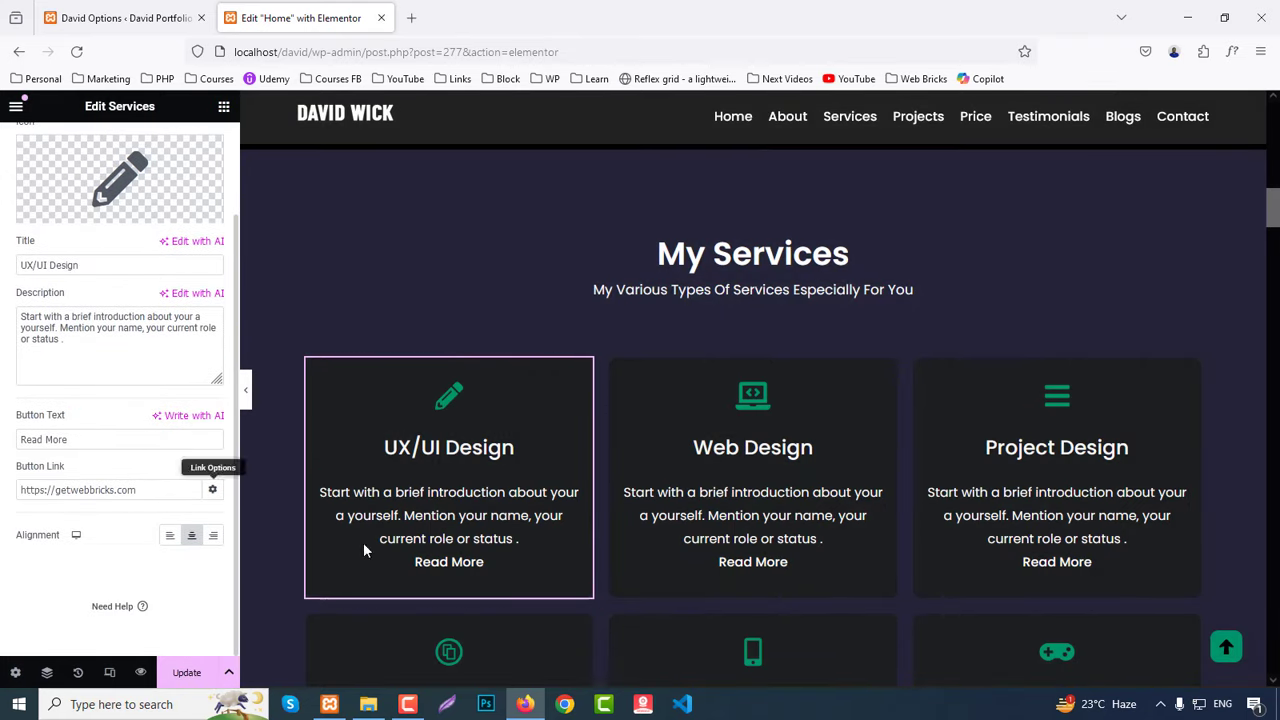
click(170, 540)
click(191, 540)
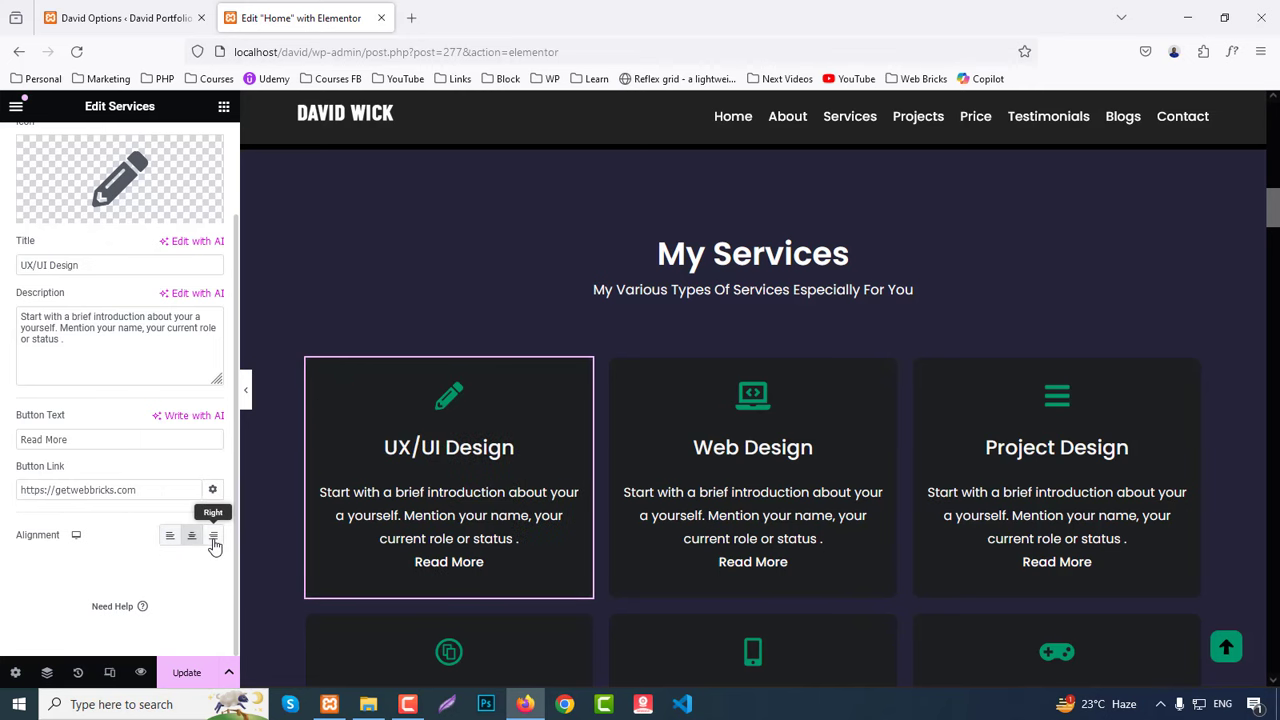
click(212, 537)
click(191, 537)
Step: Try the global Text and Secondary colors as the background of the UX/UI Design card
scroll(120, 300, up, 2)
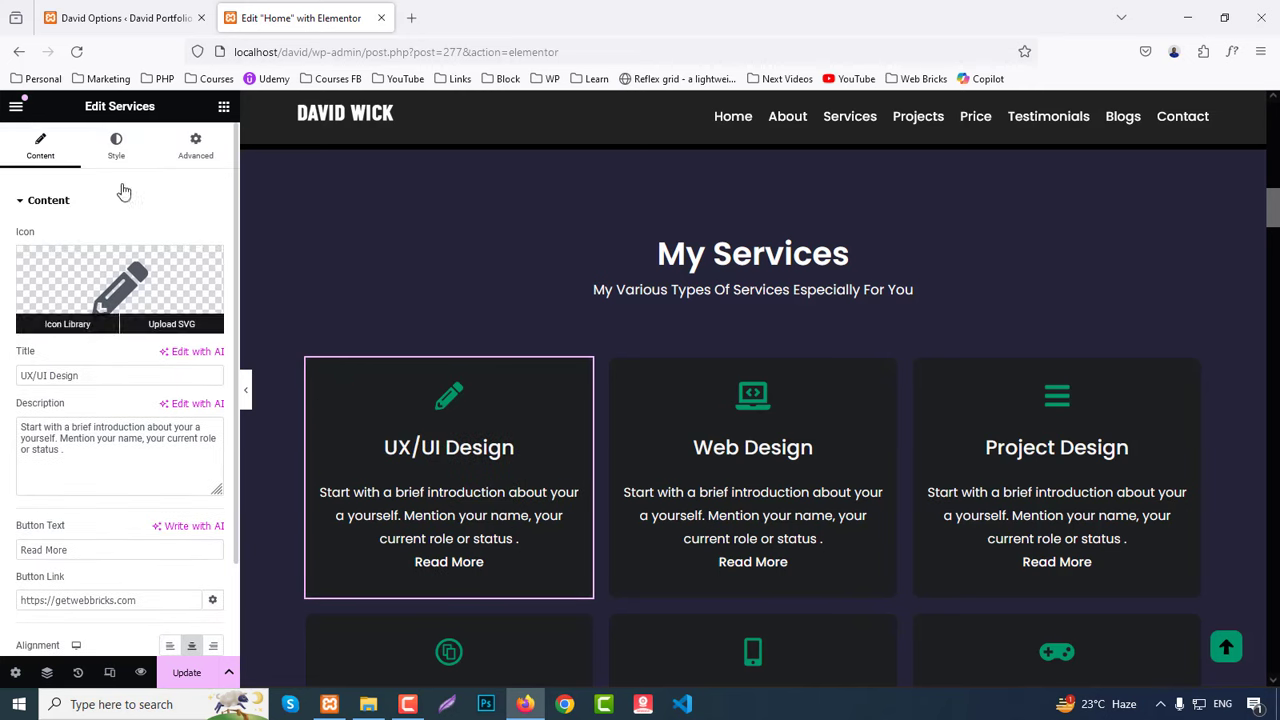
click(120, 150)
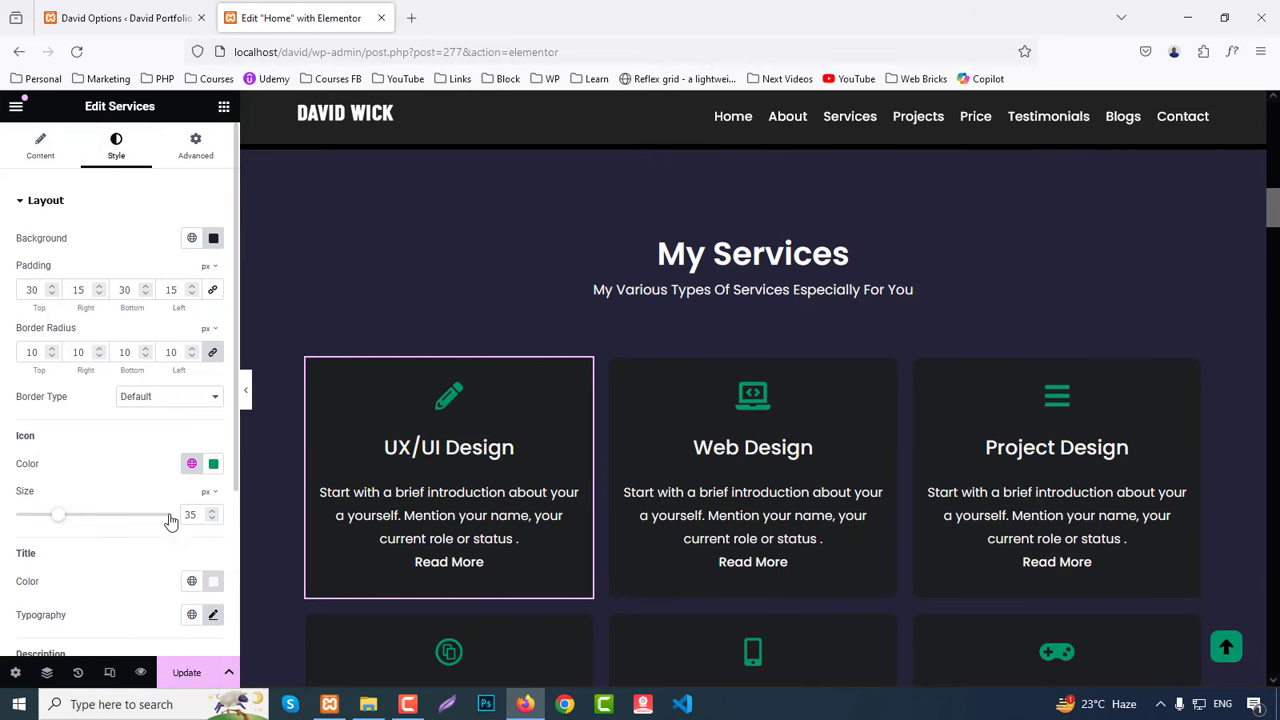
click(191, 238)
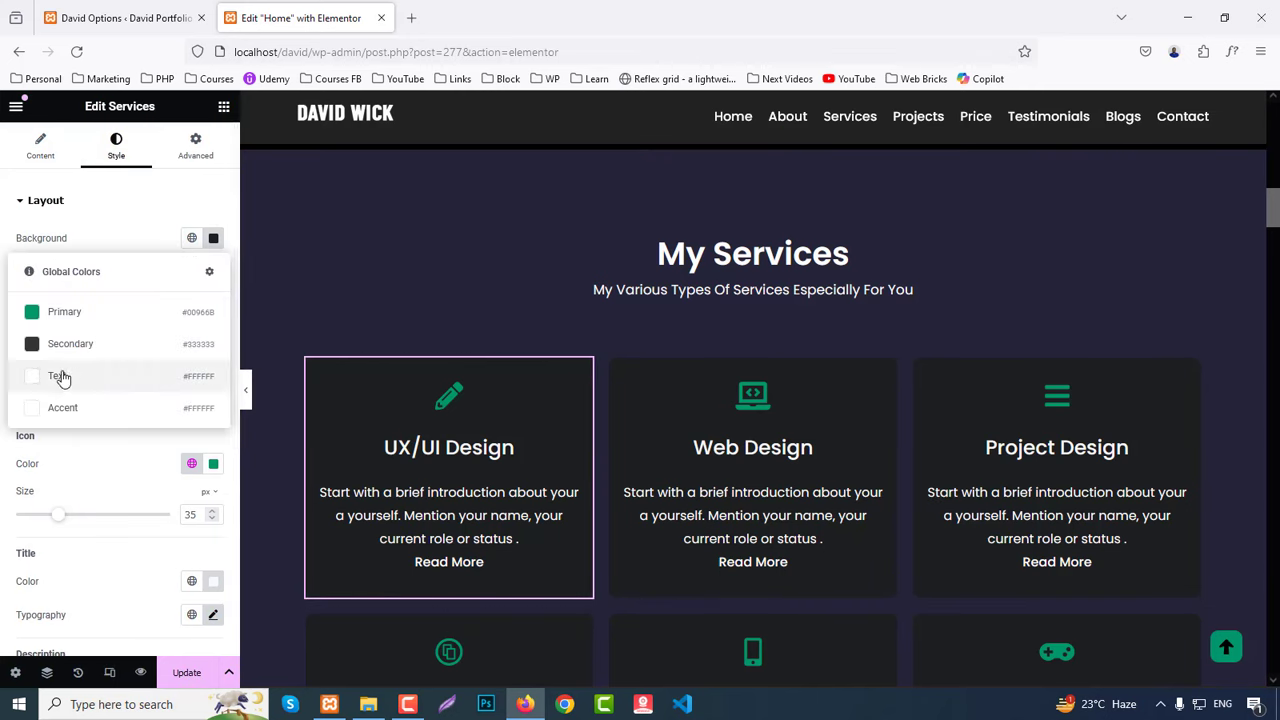
click(60, 374)
click(191, 238)
click(84, 343)
Step: Set the UX/UI Design card's background to the custom color #111
click(193, 240)
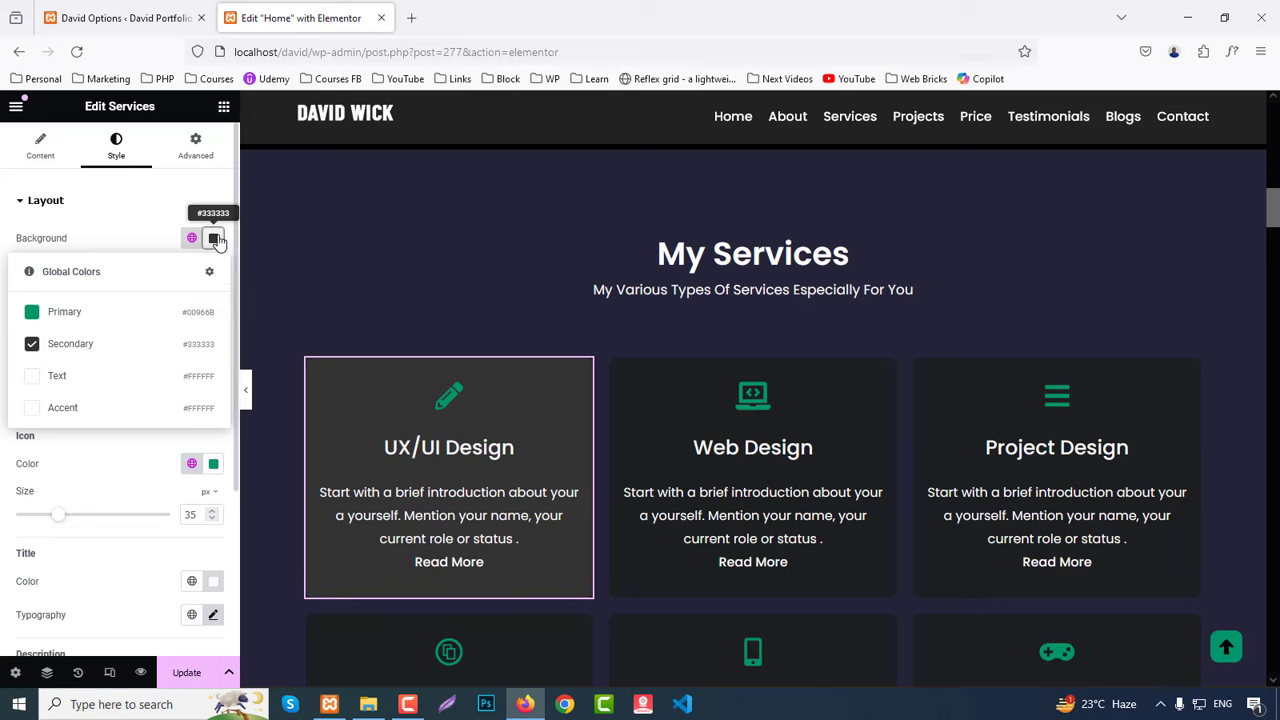
click(214, 239)
text(#111)
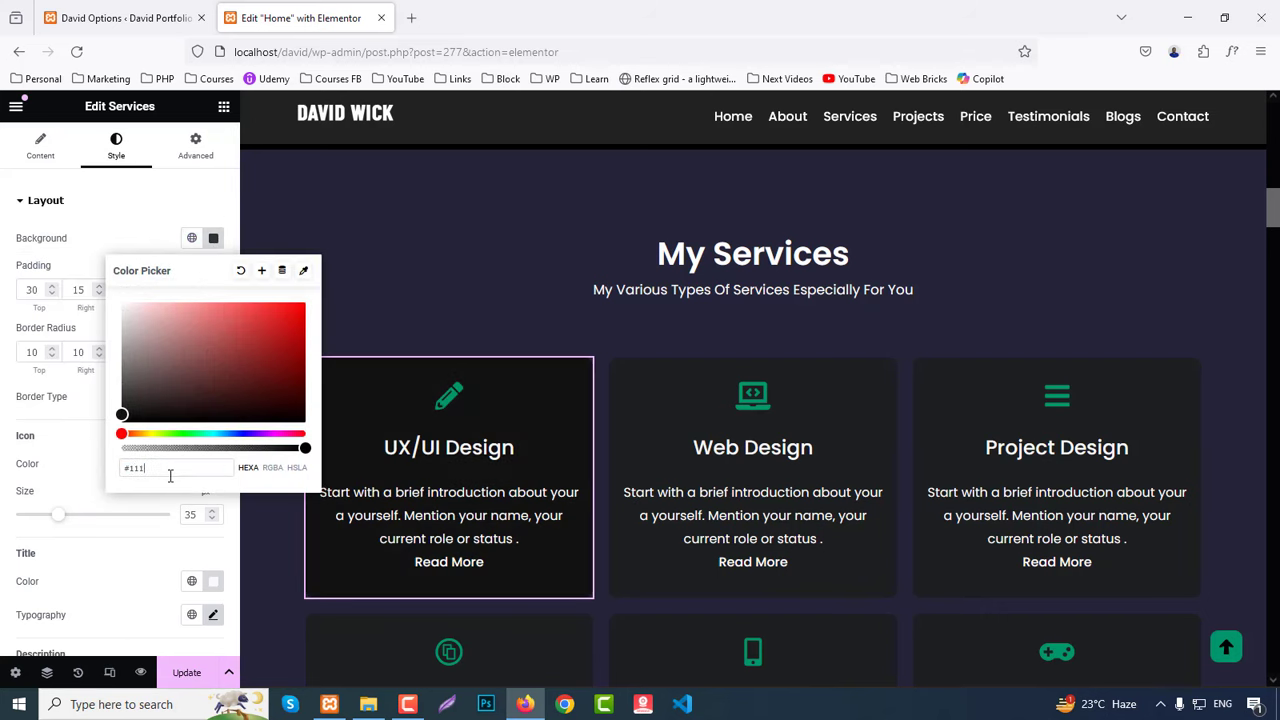
click(147, 235)
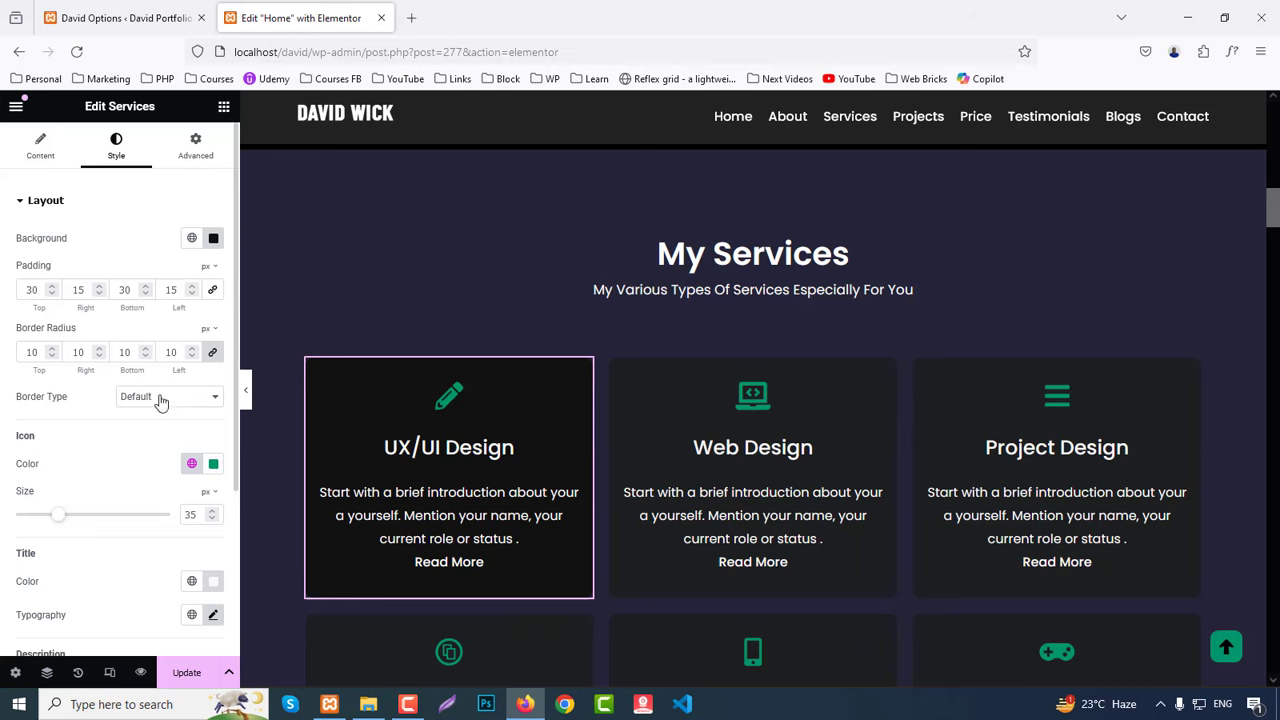
Step: Set the icon size of the UX/UI Design card to 40 px and review its title and description style settings
scroll(170, 410, down, 1)
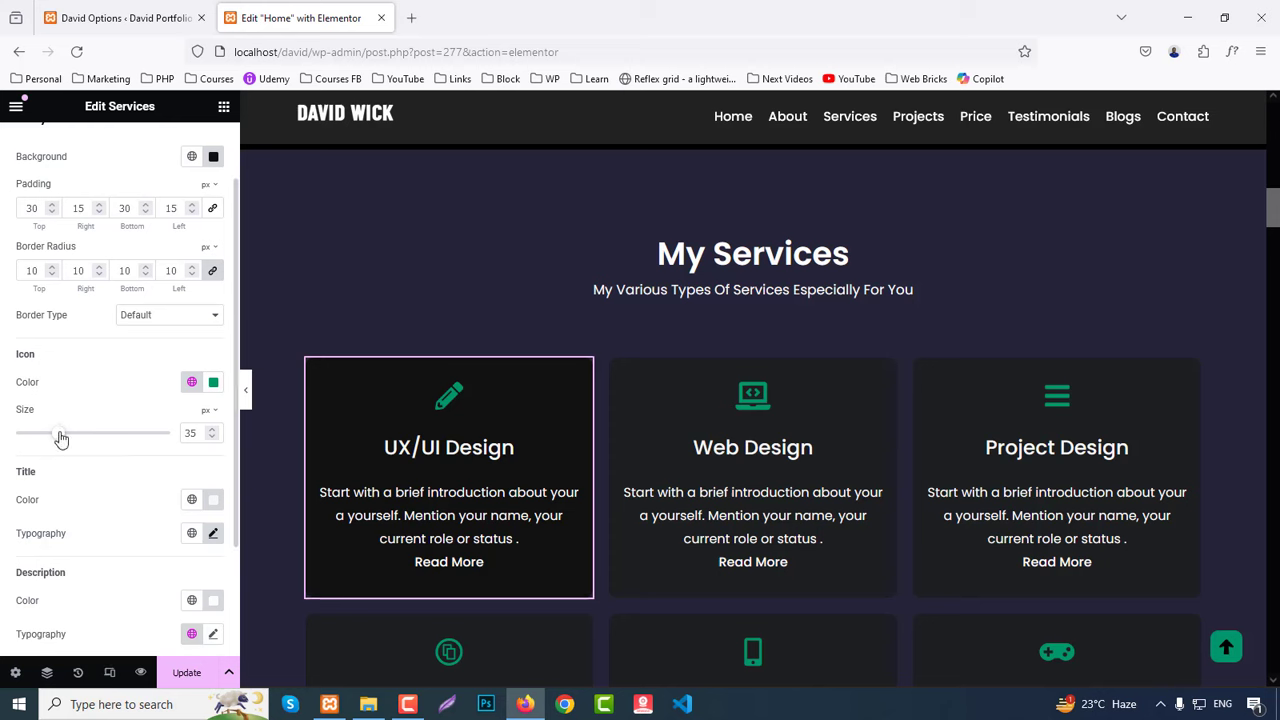
drag(61, 438, 71, 439)
scroll(62, 475, down, 1)
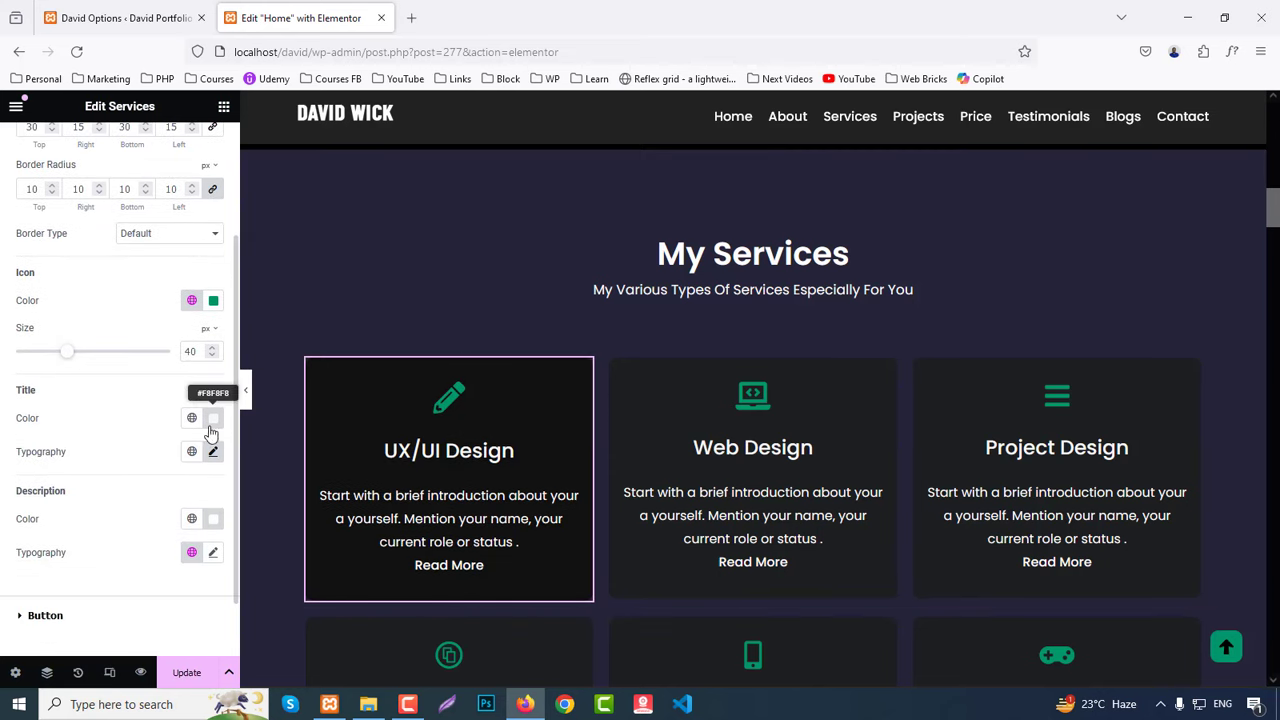
scroll(120, 455, down, 1)
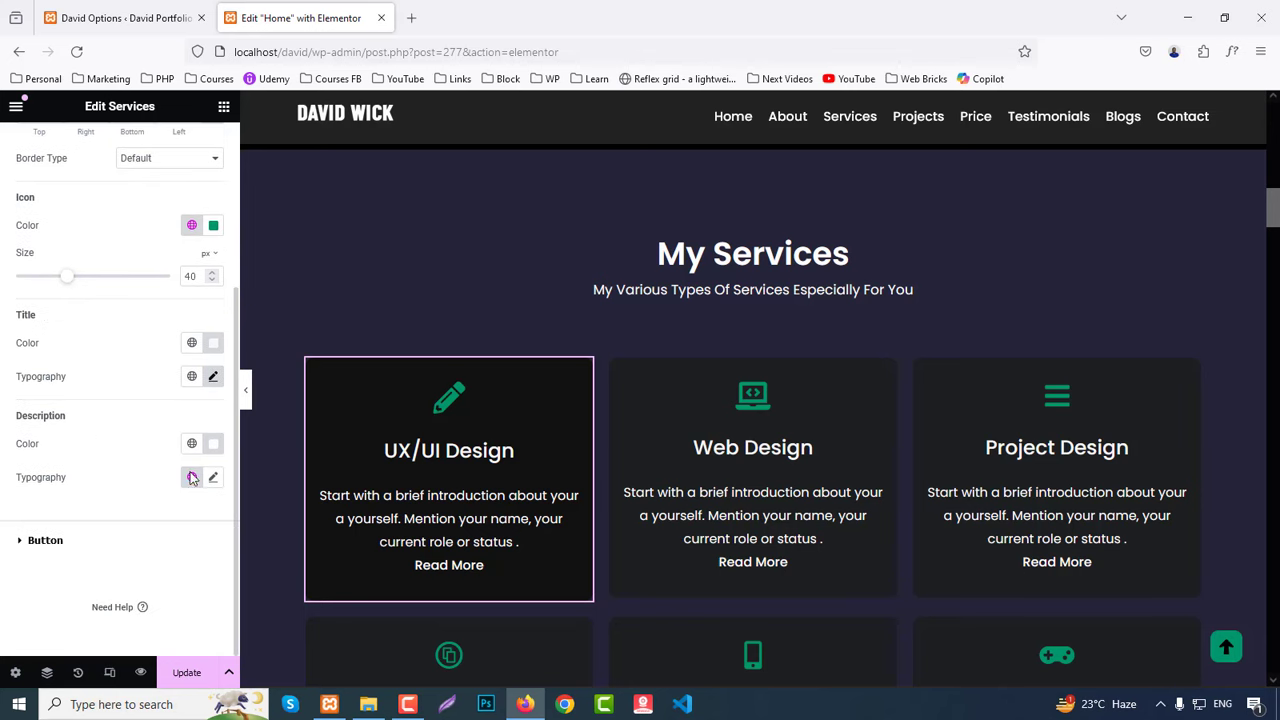
Step: Review the normal and hover style settings of the UX/UI Design card's Read More button
click(45, 540)
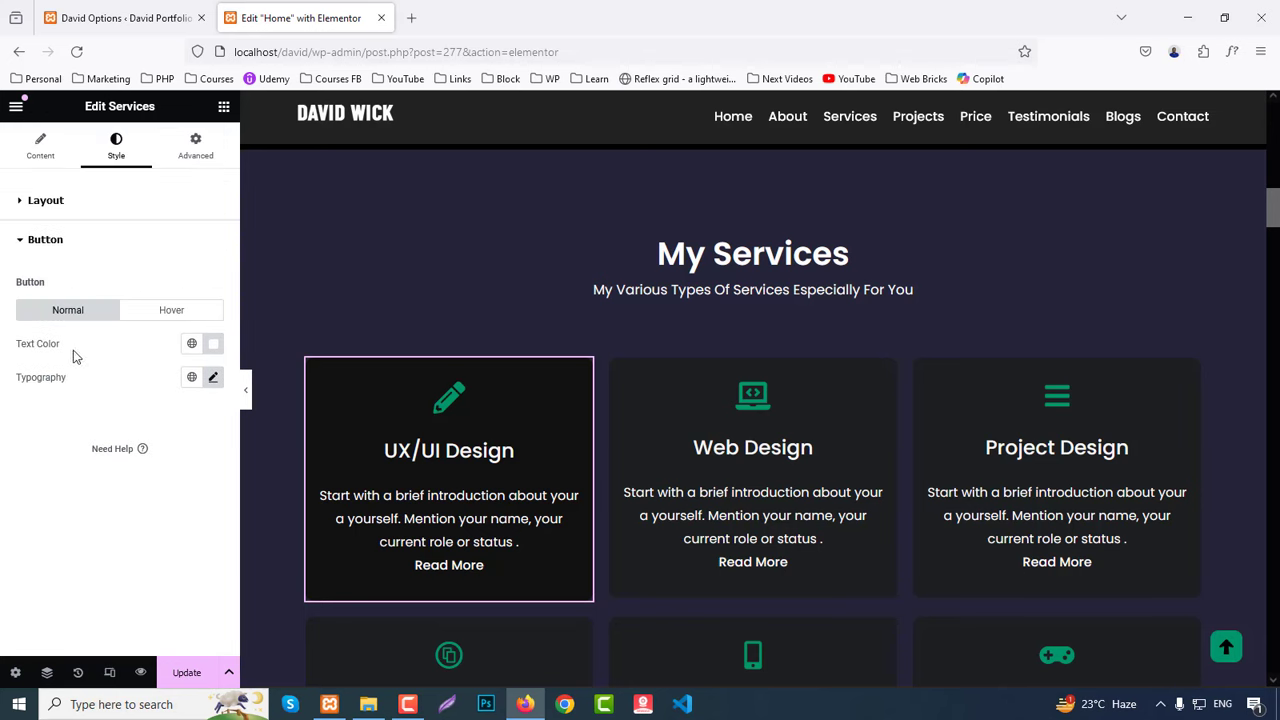
click(168, 314)
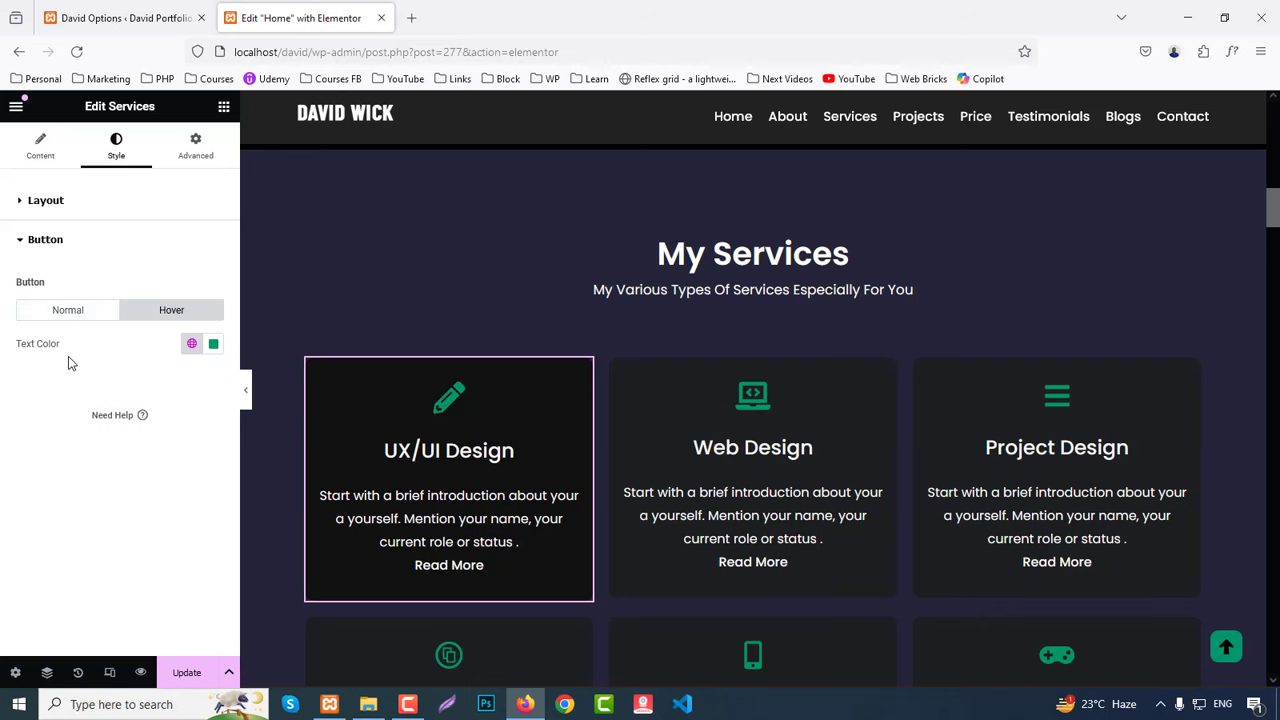
scroll(1006, 457, down, 5)
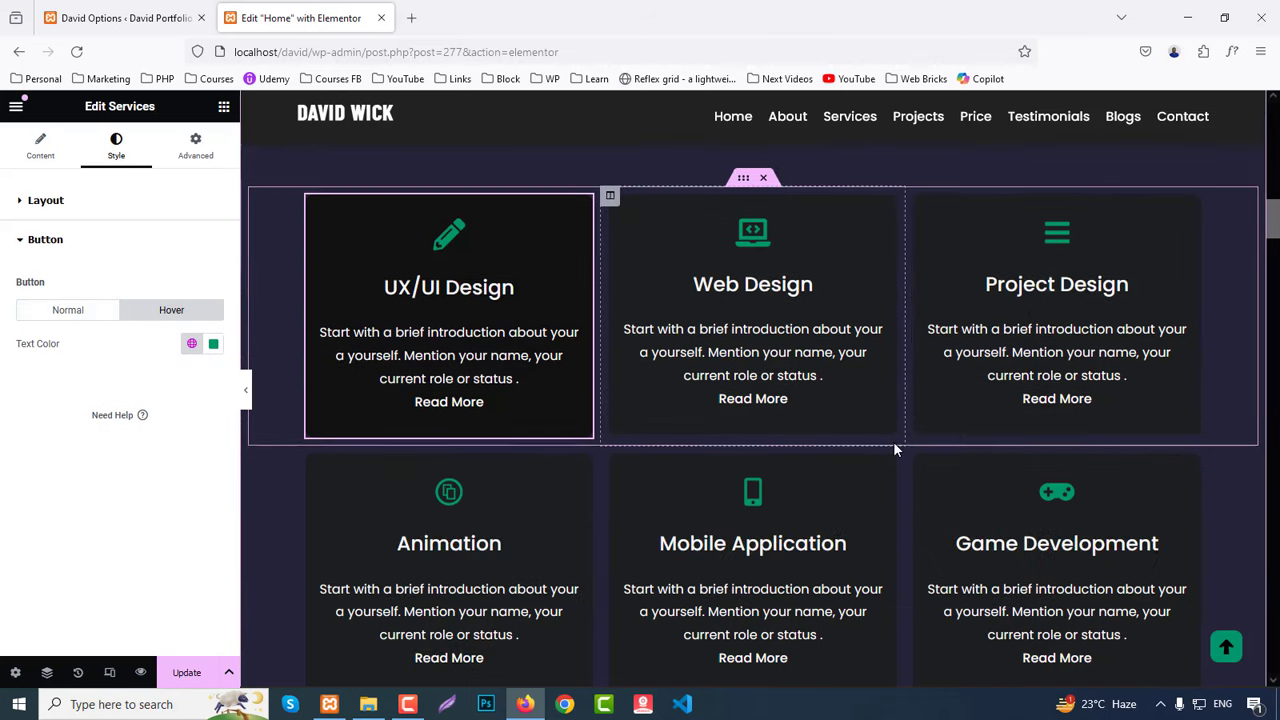
scroll(896, 441, down, 5)
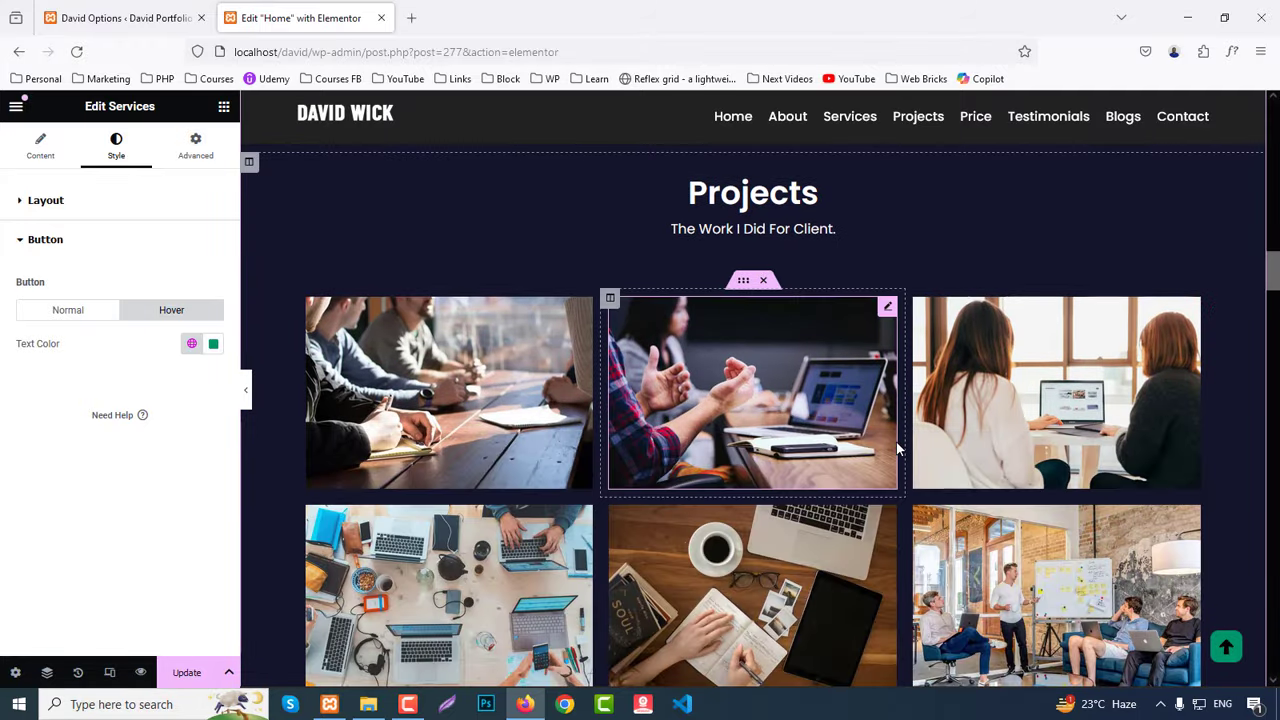
scroll(818, 286, up, 10)
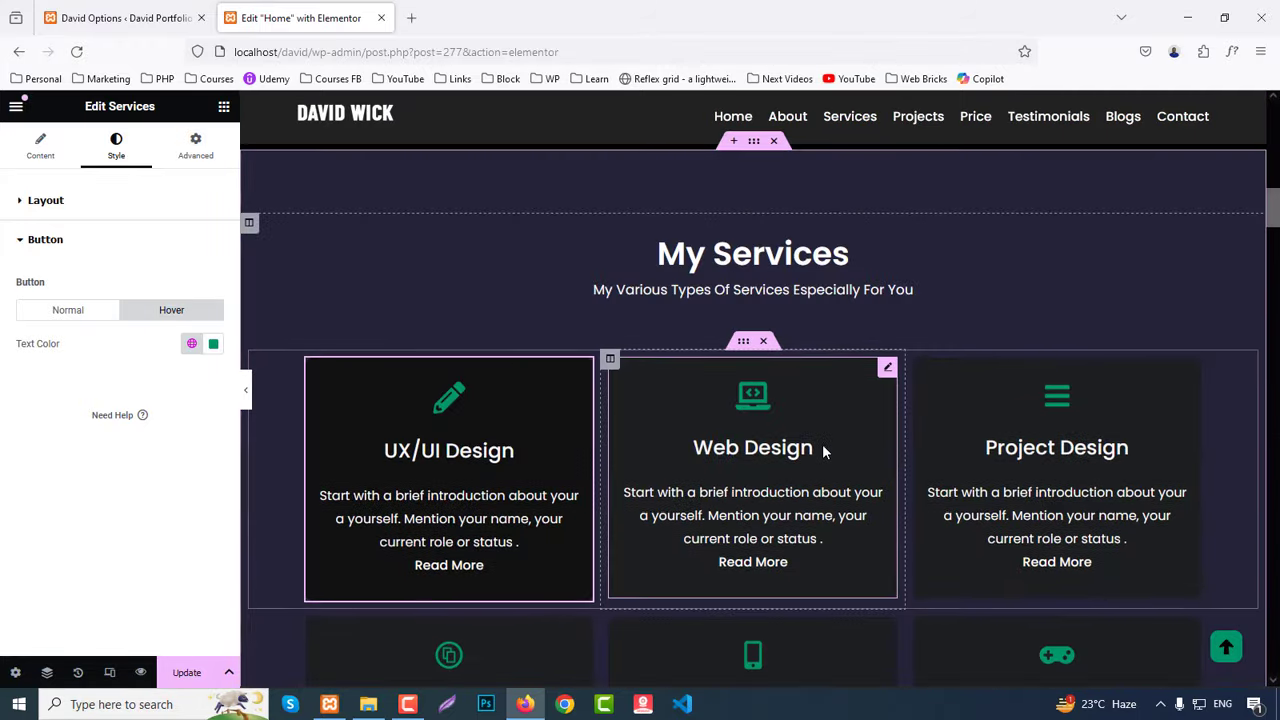
Step: Align the My Services section title to the right and open its title and description style settings
click(727, 344)
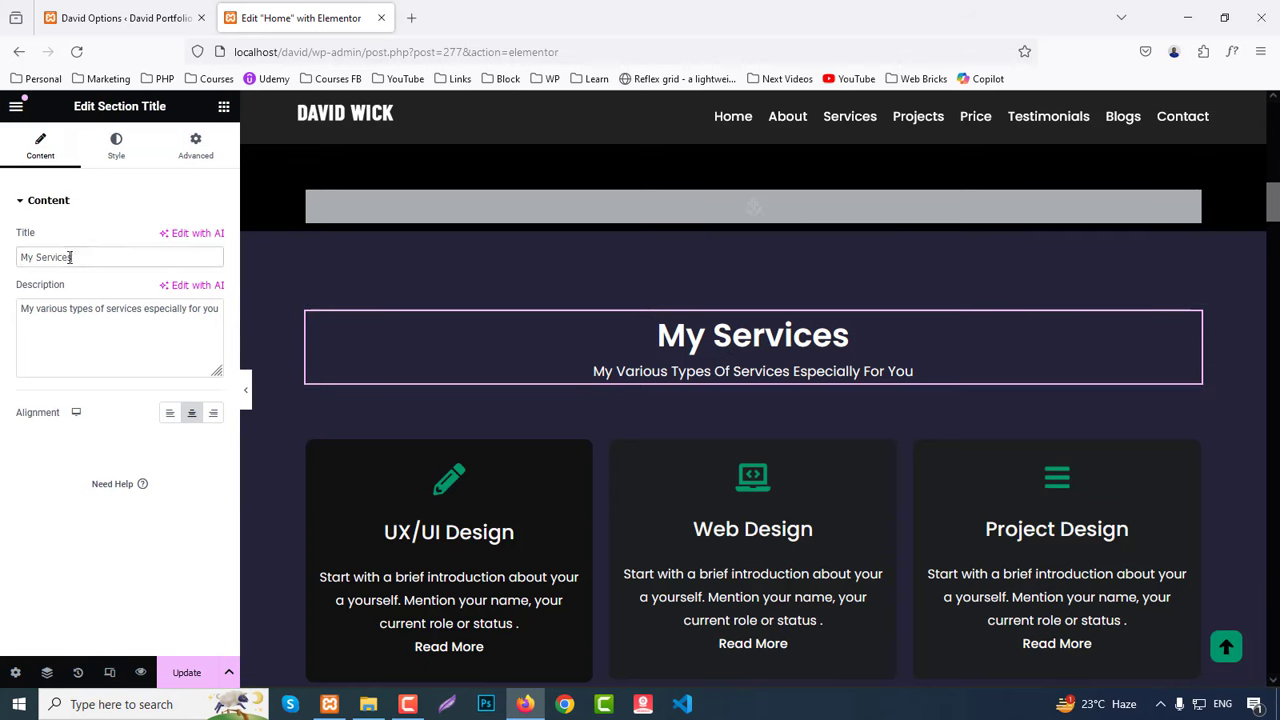
drag(94, 310, 60, 312)
click(170, 413)
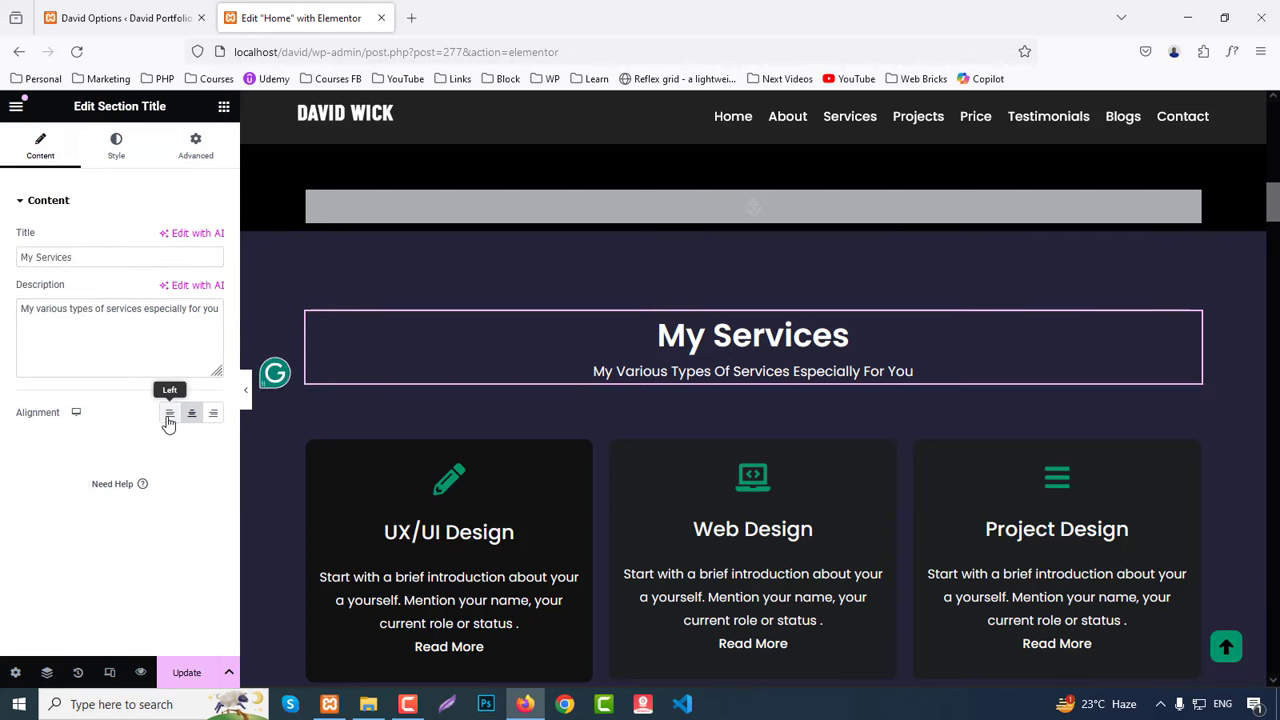
click(193, 414)
click(214, 420)
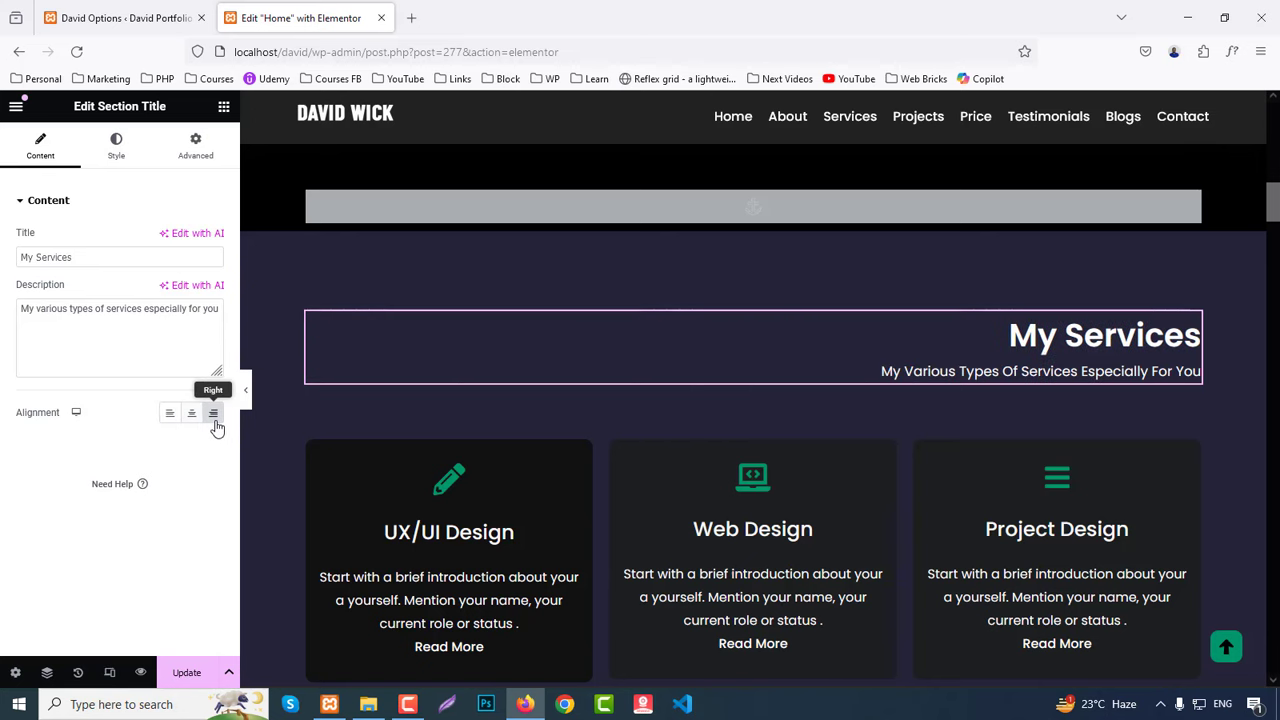
click(116, 145)
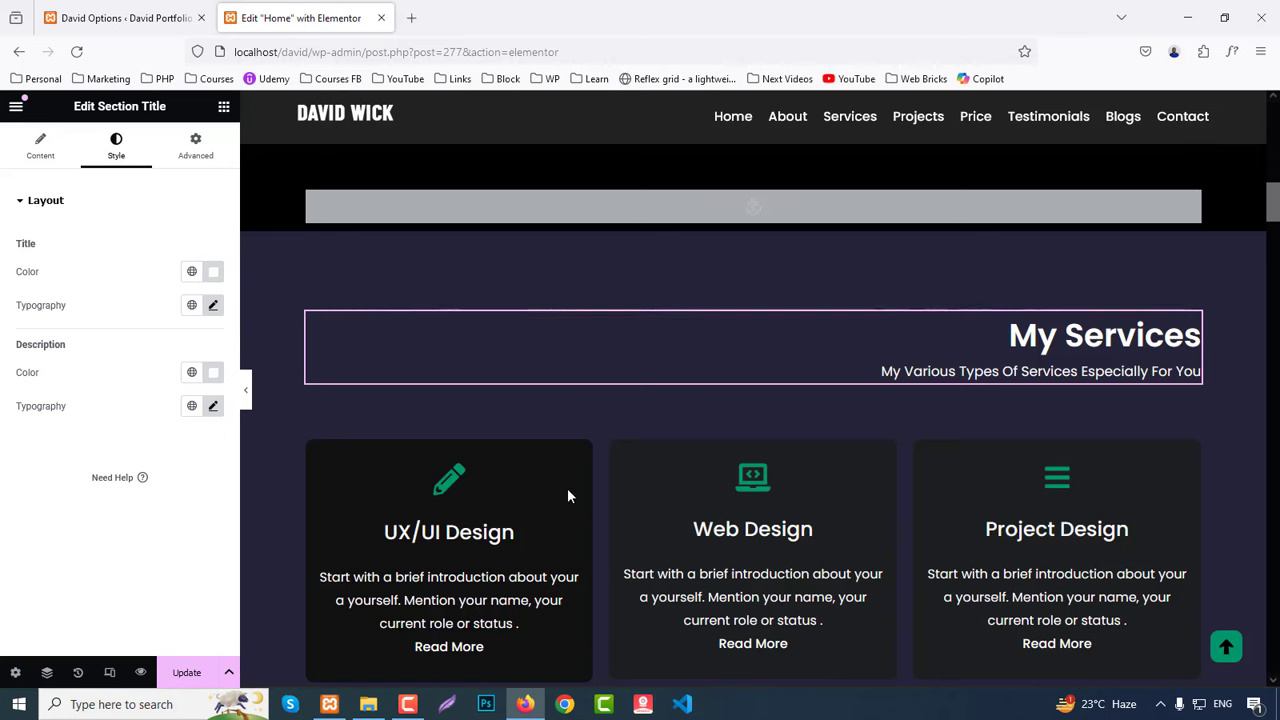
Step: Review the content settings of the Project 1 item in the Projects section, including the media library for its image
scroll(854, 498, down, 10)
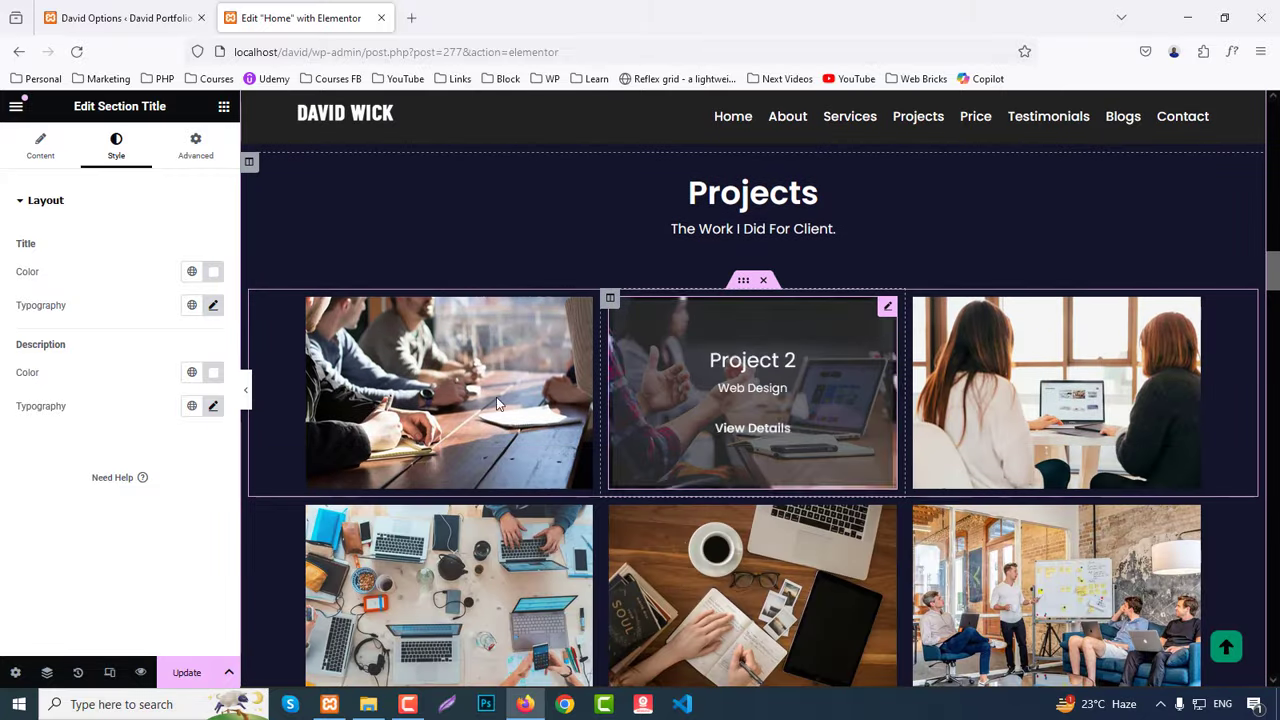
click(567, 400)
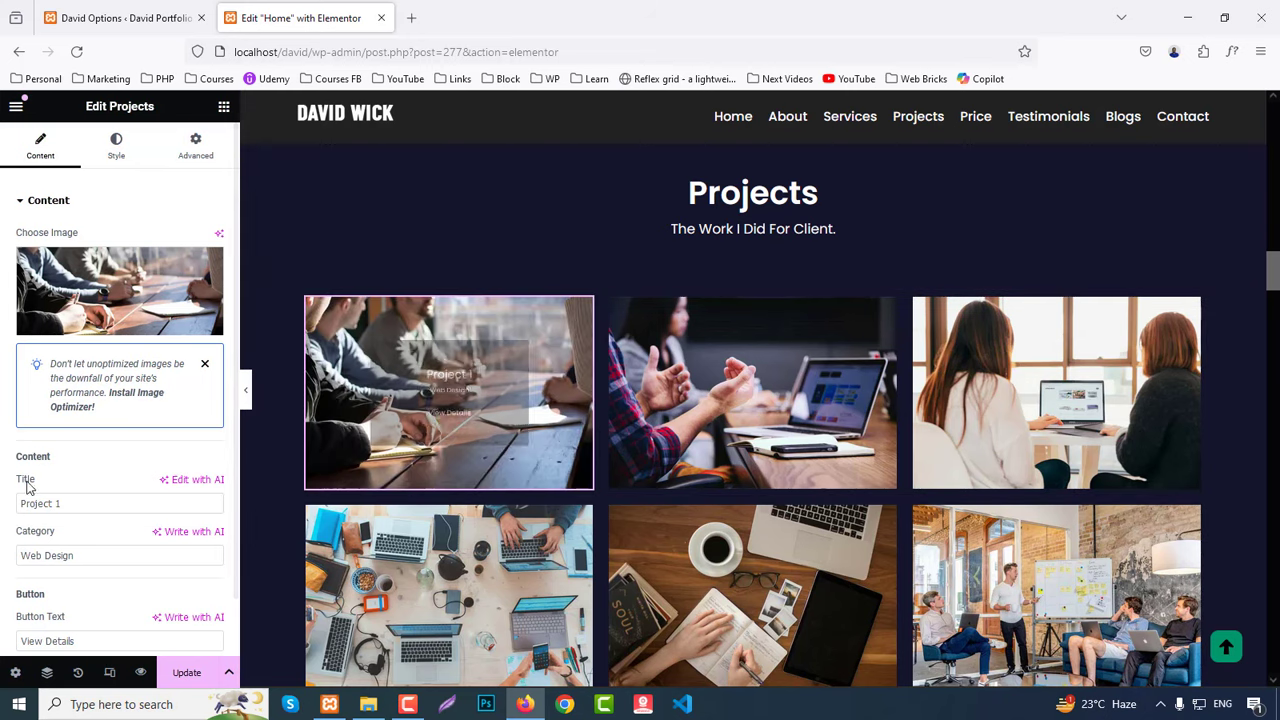
scroll(62, 556, down, 1)
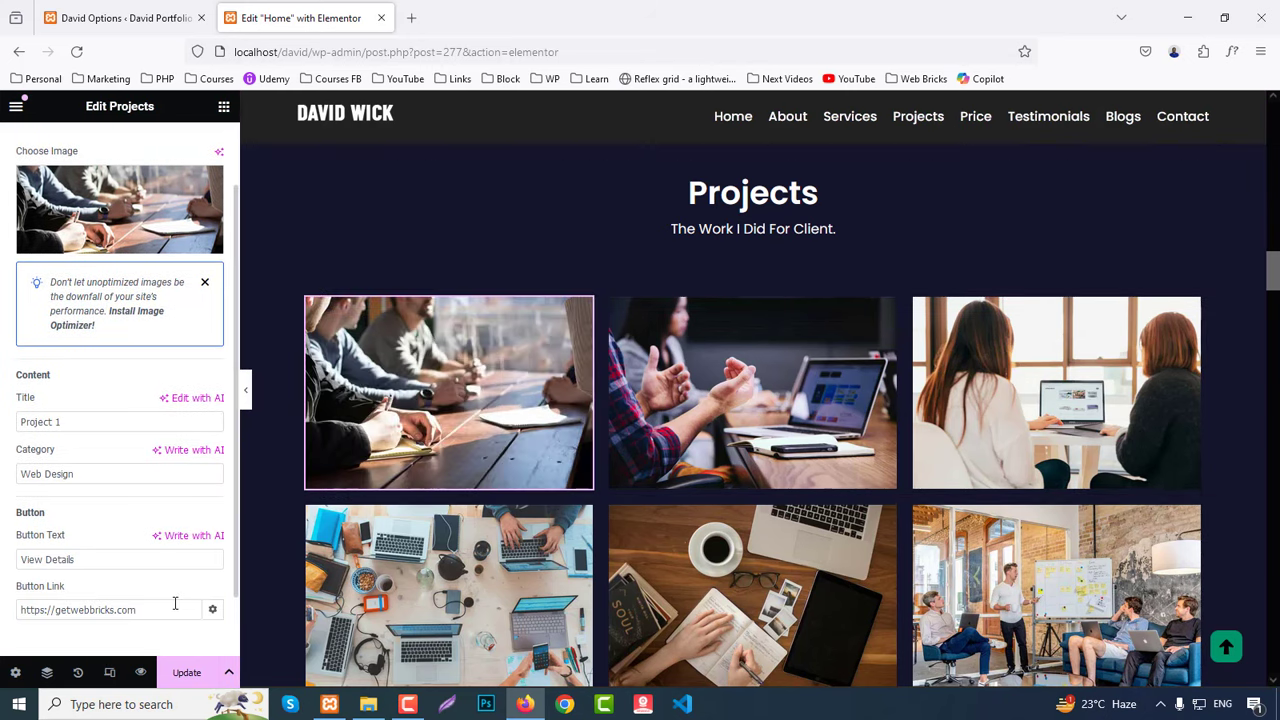
scroll(175, 603, up, 1)
click(136, 287)
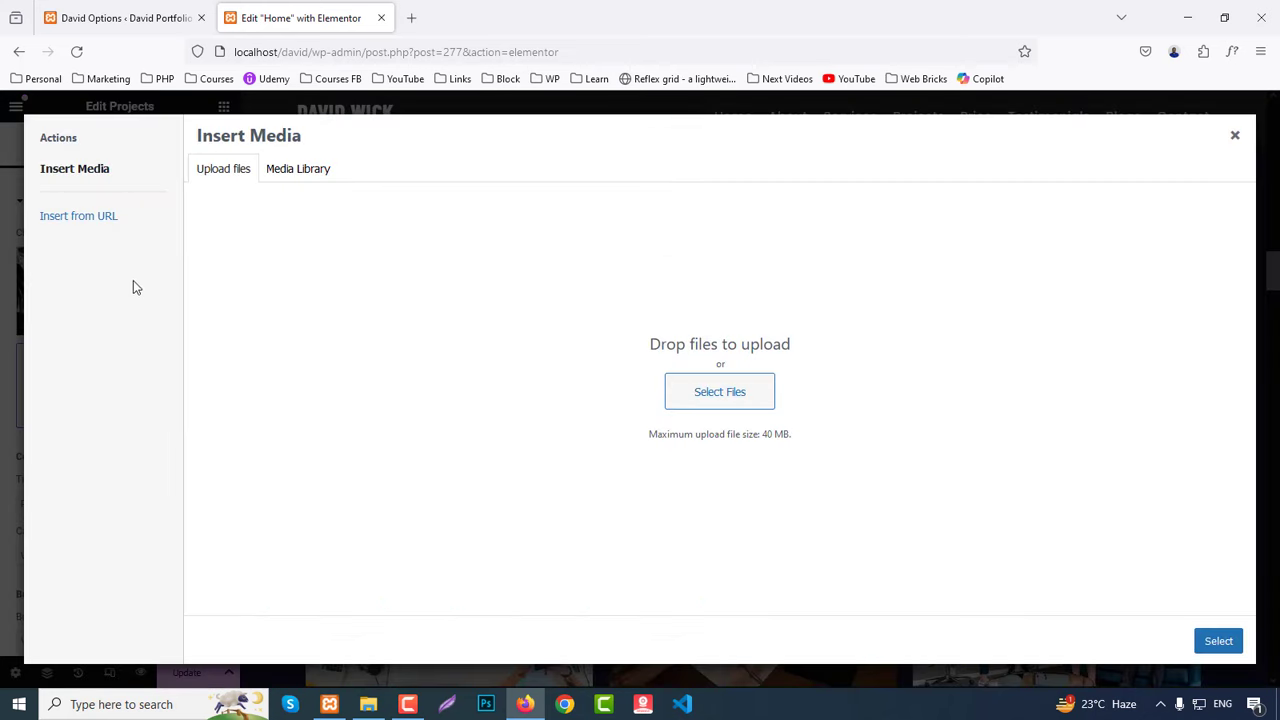
click(324, 172)
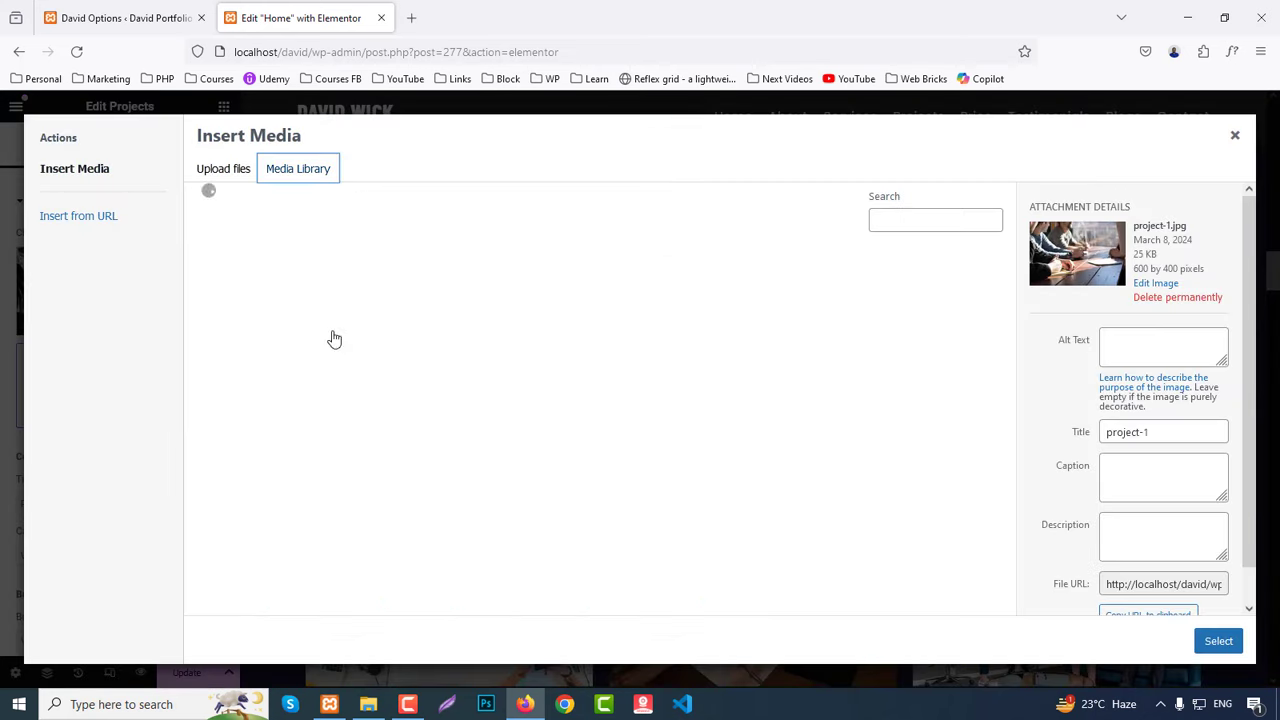
click(1236, 137)
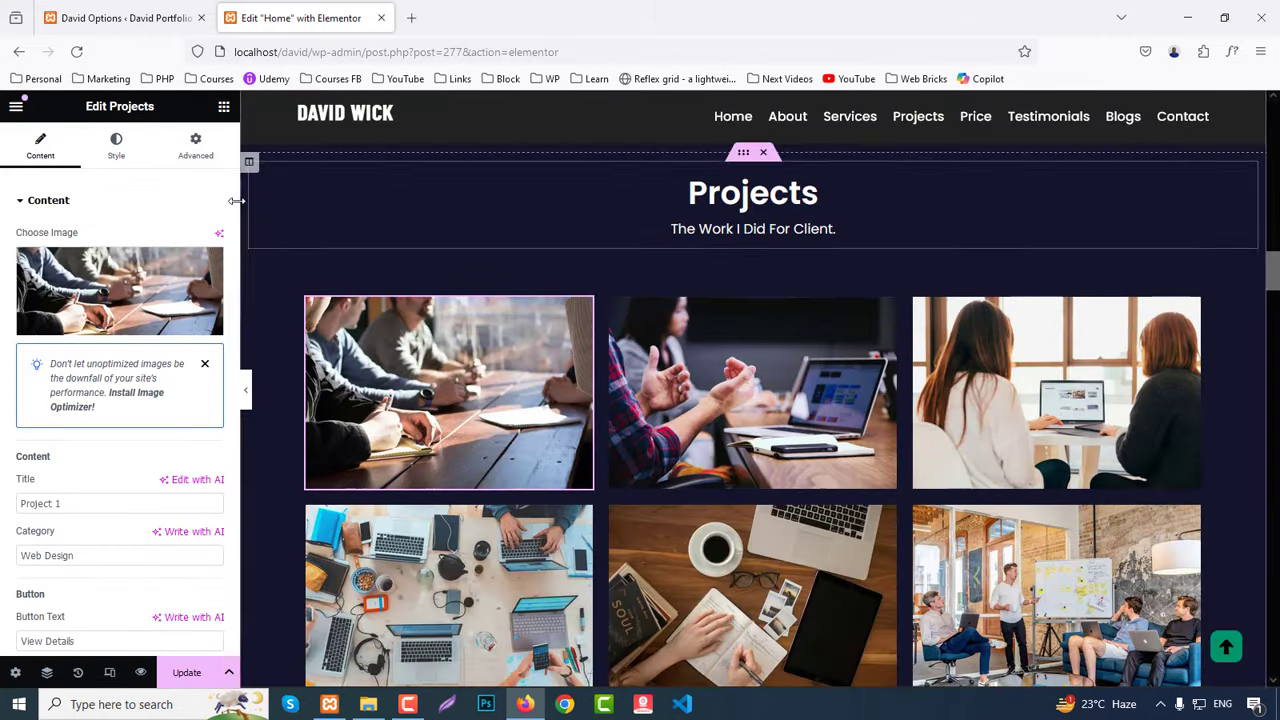
Step: Set the hover text color of the Project 1 item's View Details button to the global Primary color
click(116, 146)
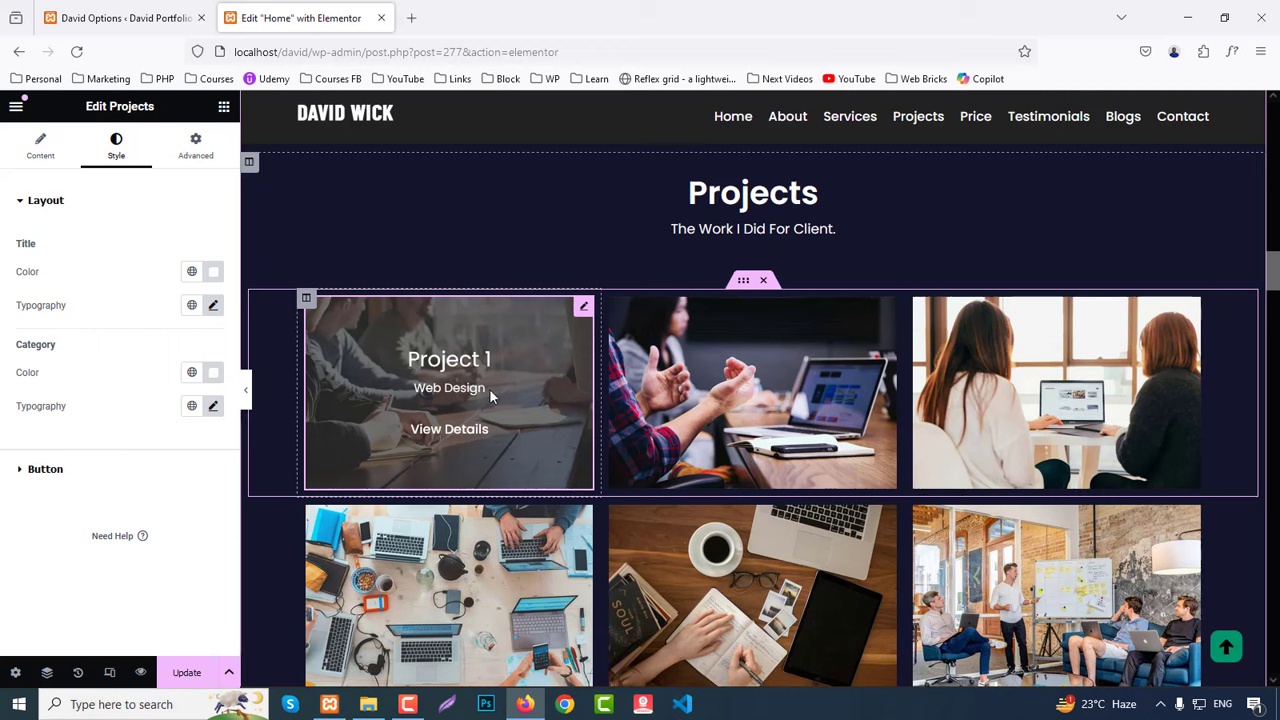
click(66, 476)
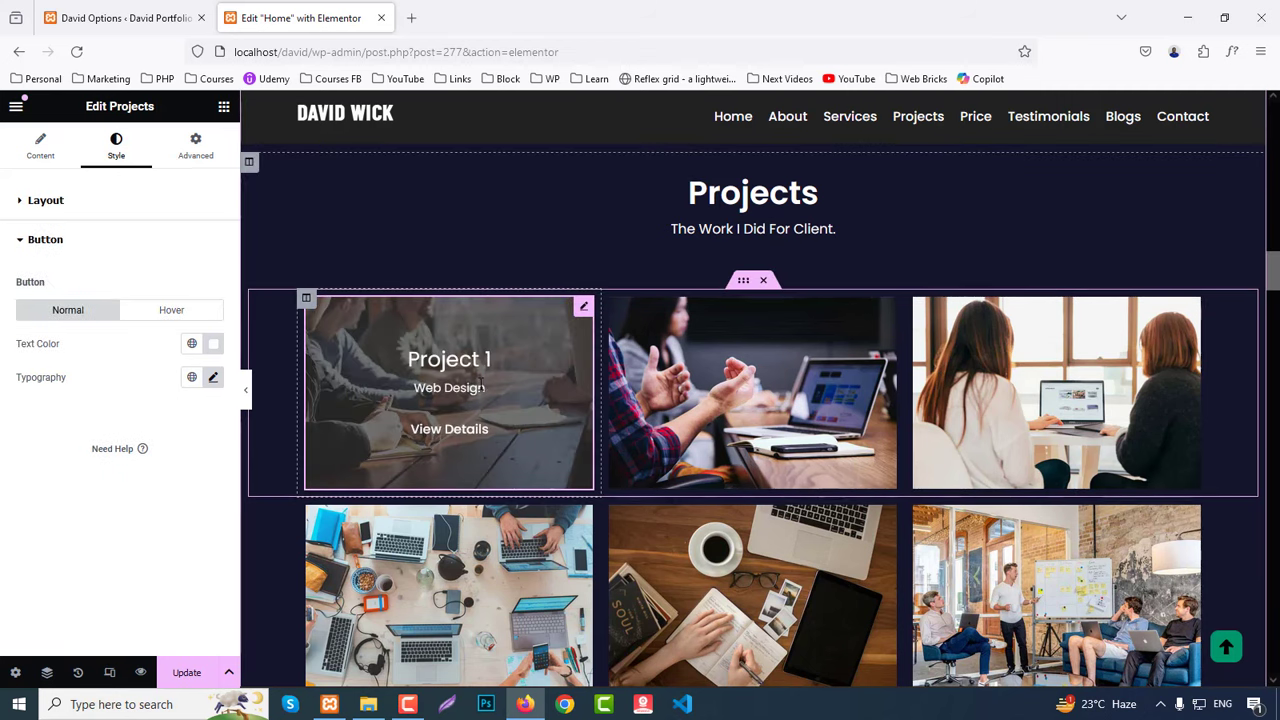
click(166, 312)
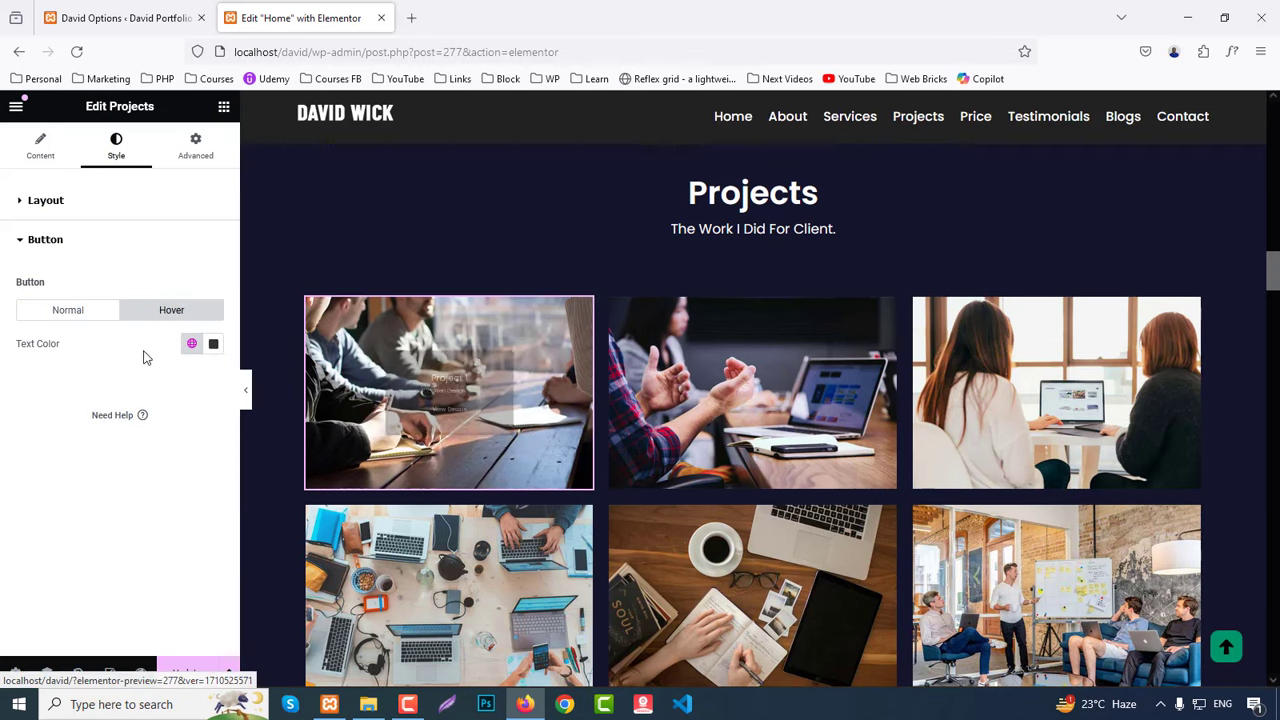
click(191, 343)
click(106, 416)
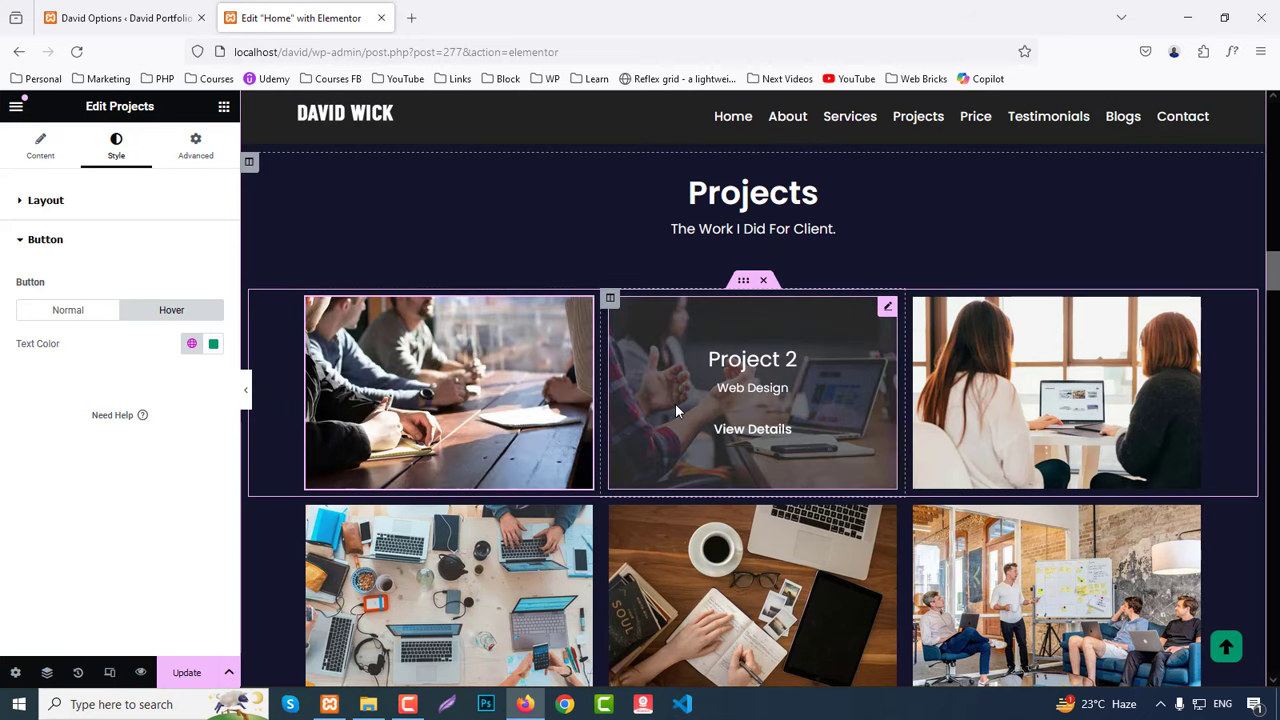
Step: Open the content settings of the Master Degree of Design entry in the Education column
scroll(675, 403, down, 5)
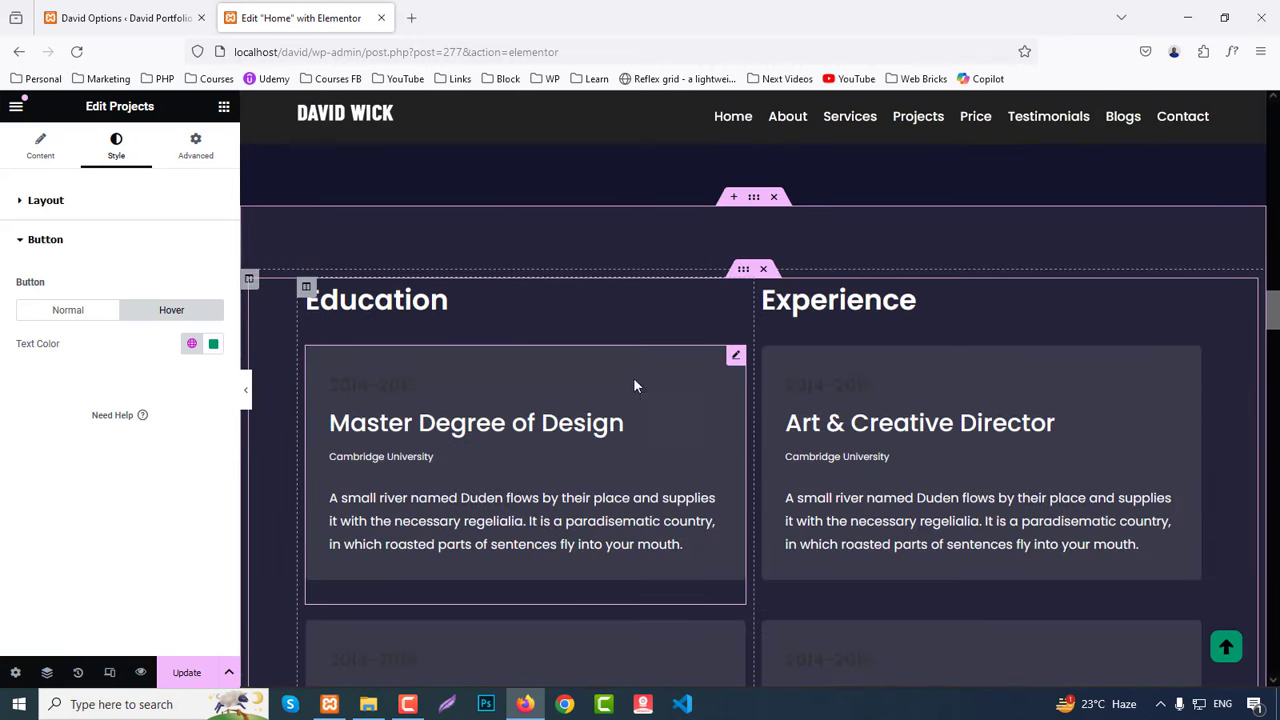
click(617, 384)
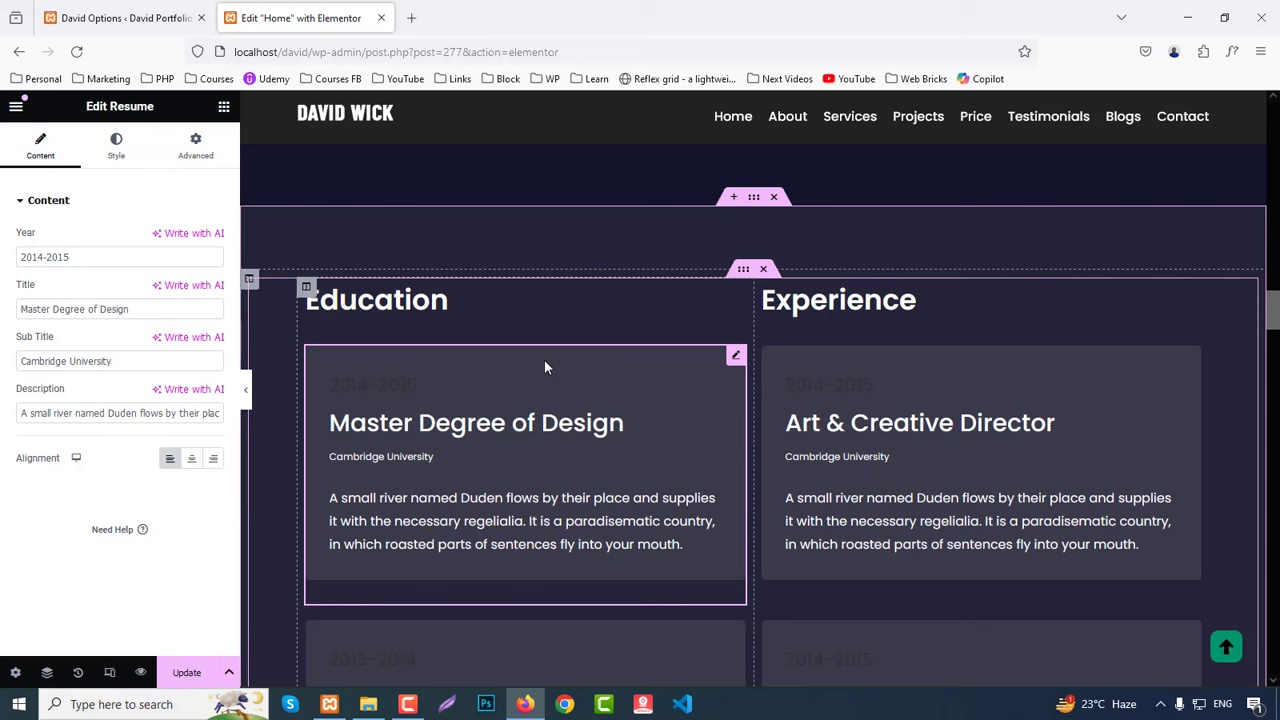
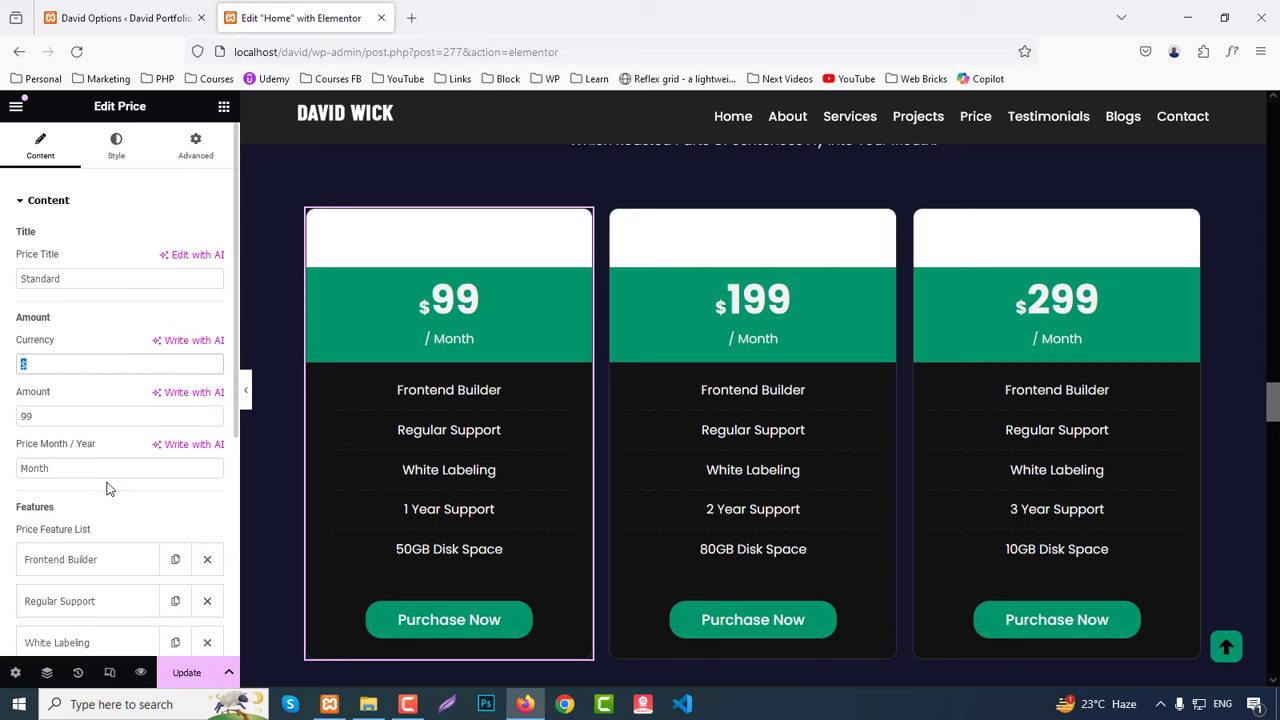
Step: Add a second 50GB Disk Space item to the feature list of the $99 Standard price card
scroll(108, 490, down, 2)
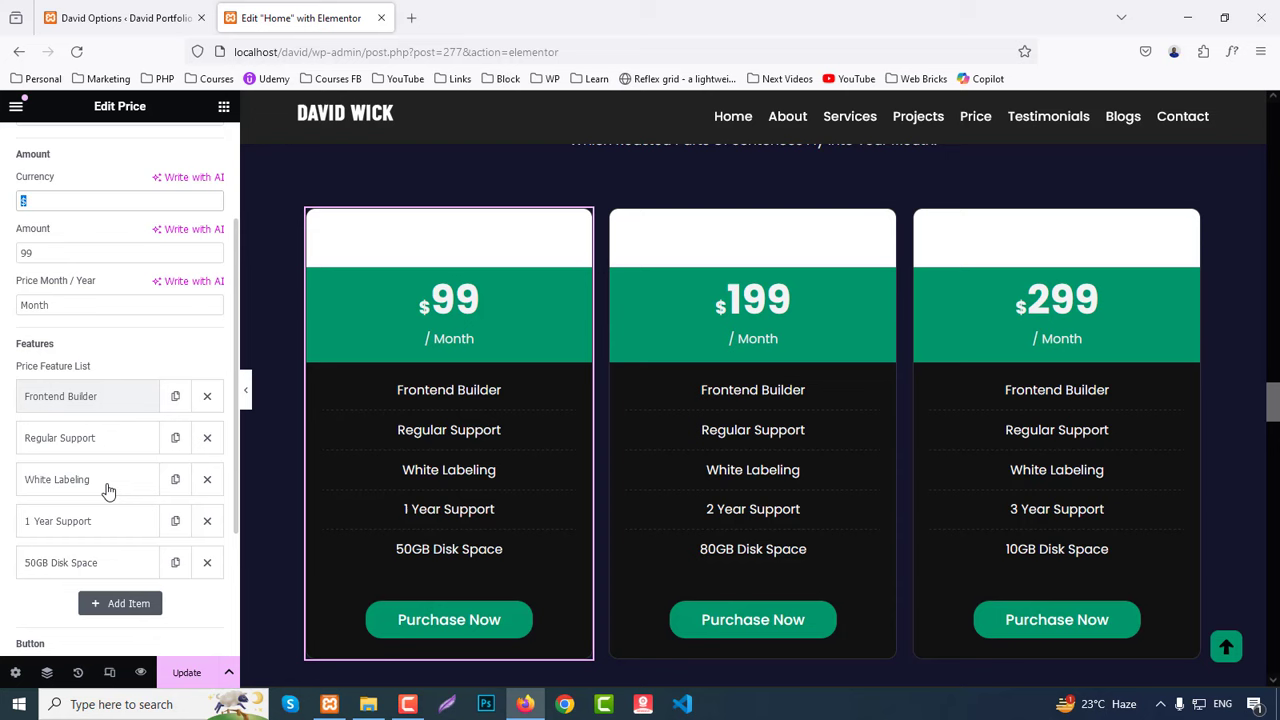
click(130, 603)
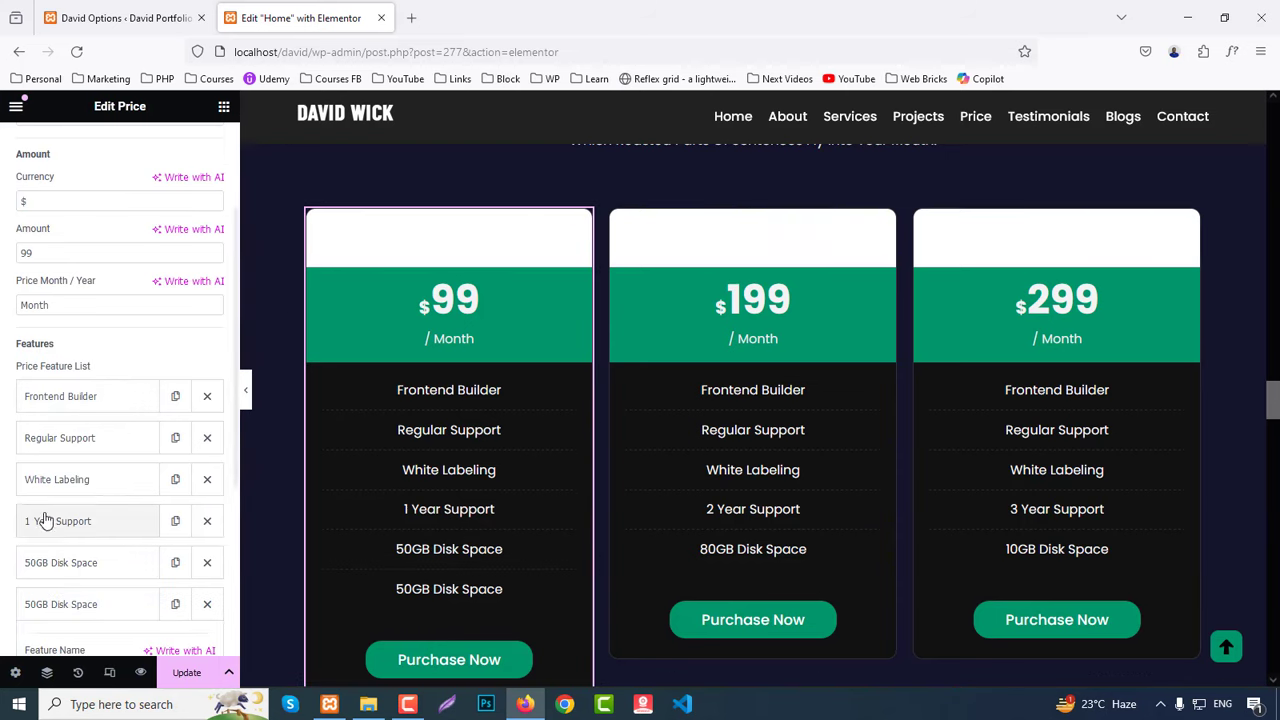
scroll(45, 520, down, 4)
scroll(450, 520, down, 2)
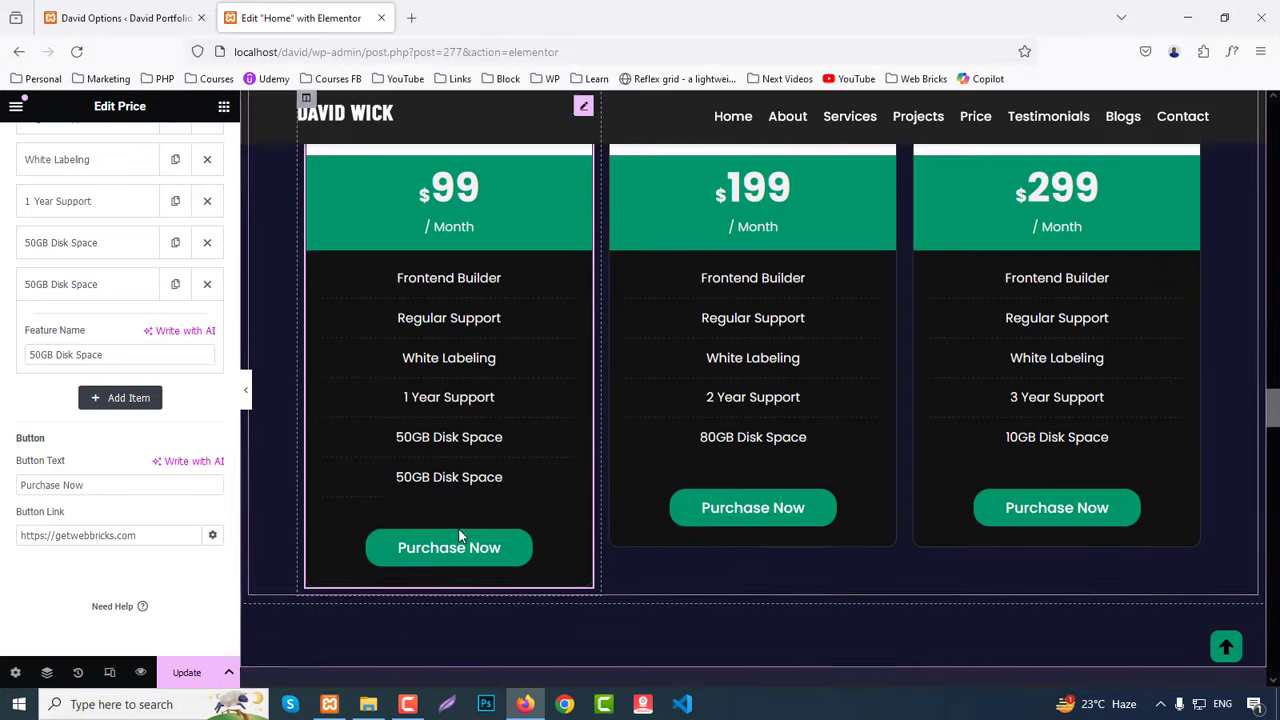
Step: Set the title background of the $99 Standard price card to the global Secondary color
scroll(650, 478, up, 4)
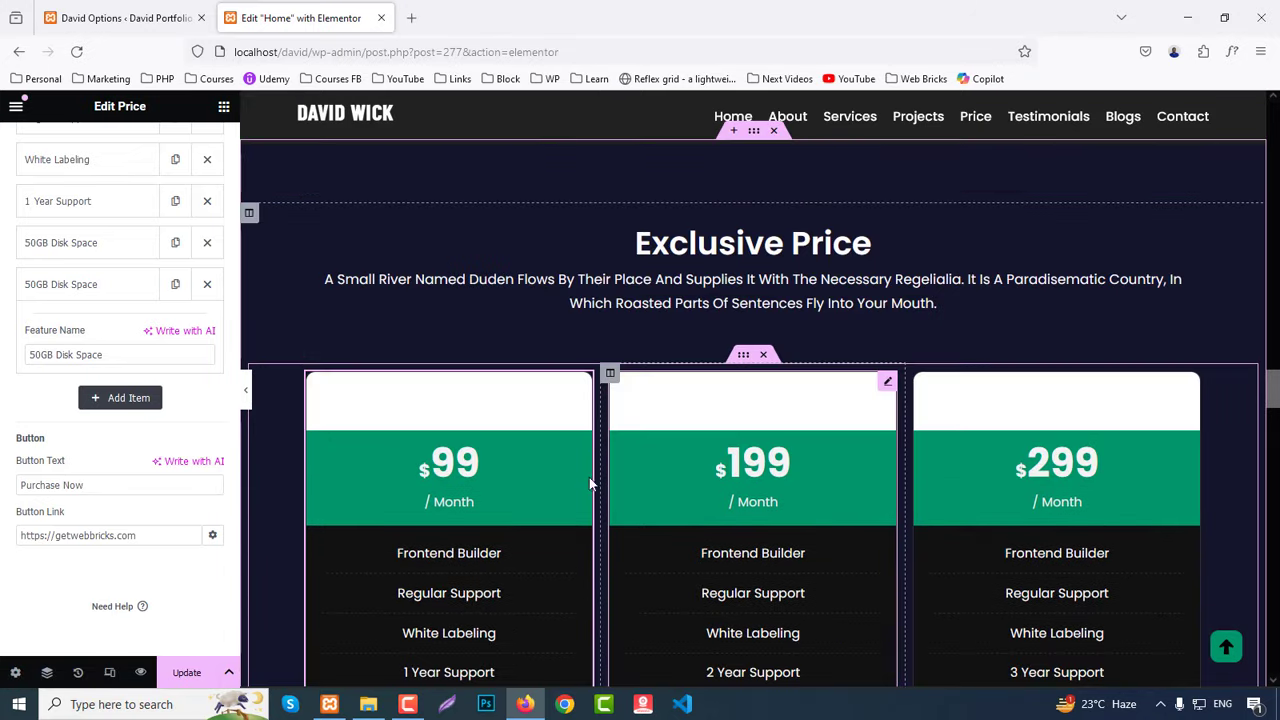
scroll(86, 203, up, 6)
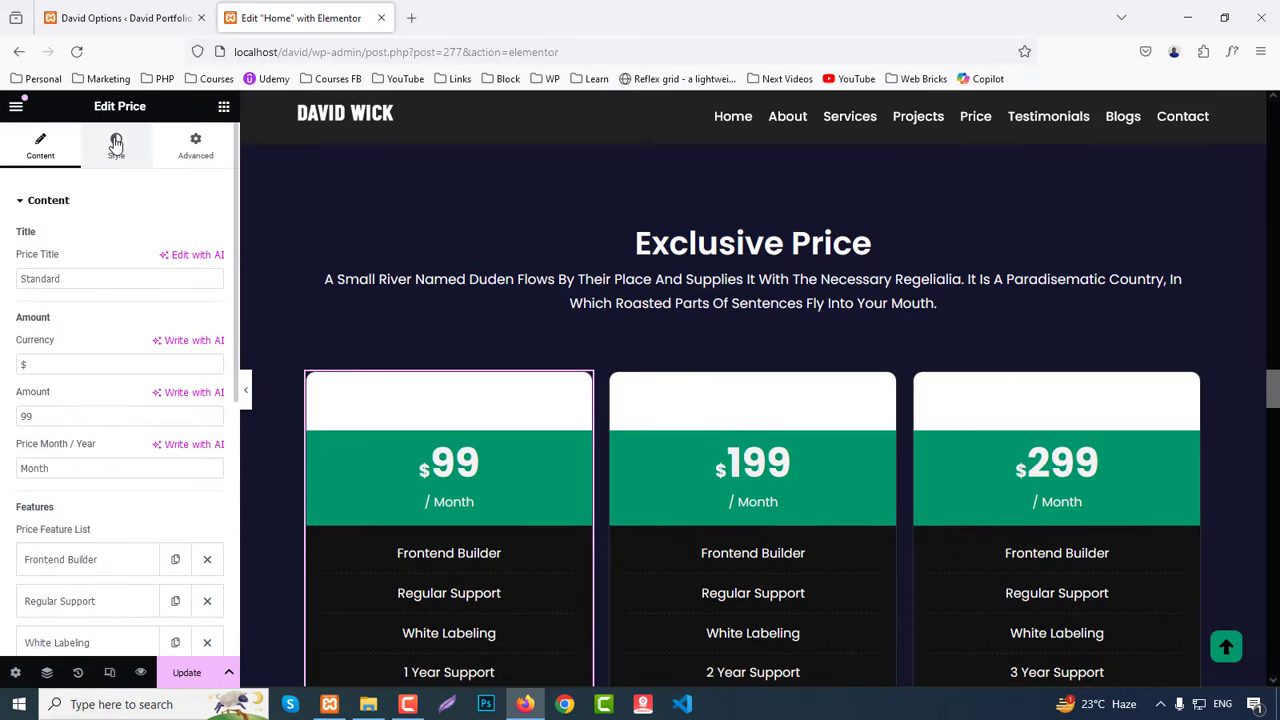
click(110, 147)
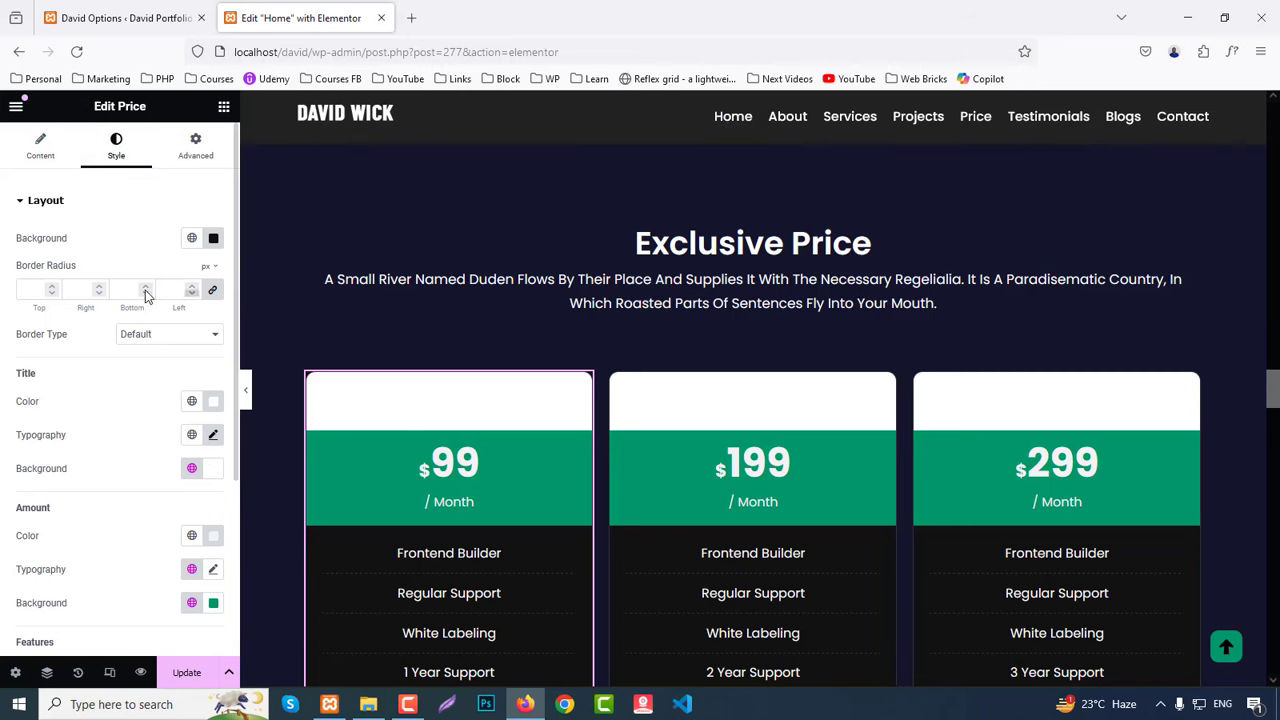
scroll(172, 348, down, 2)
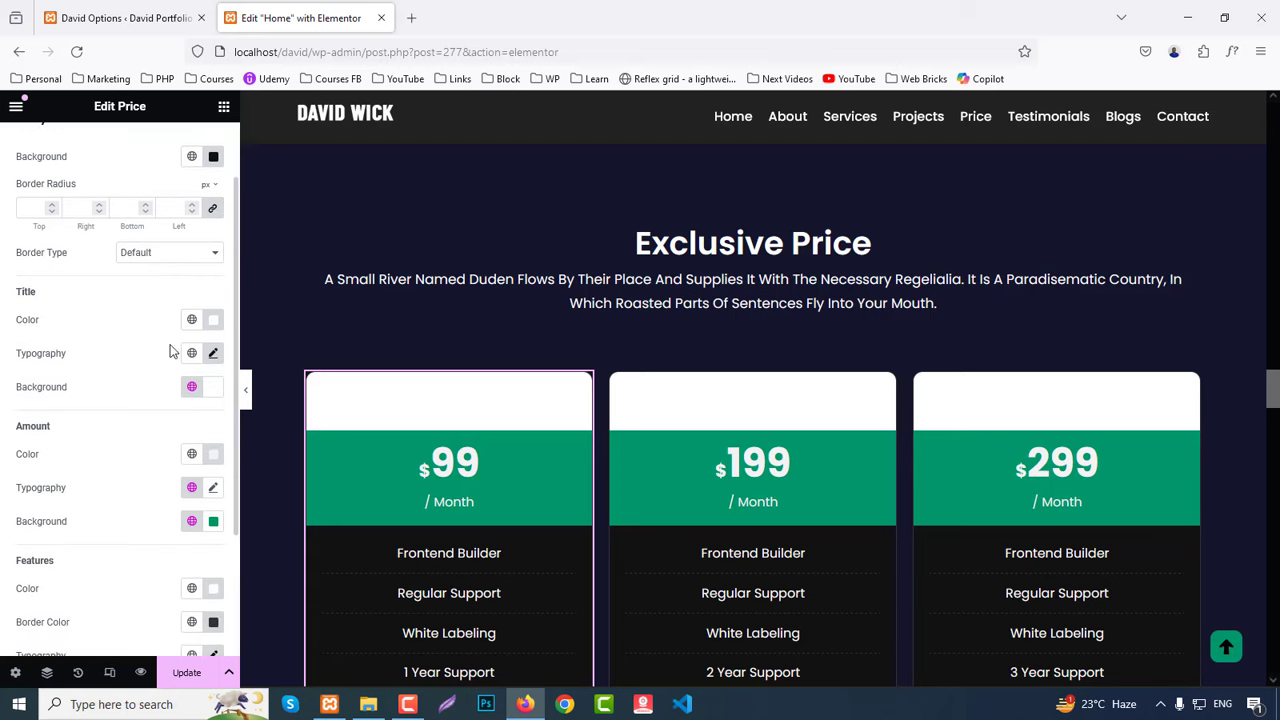
click(192, 388)
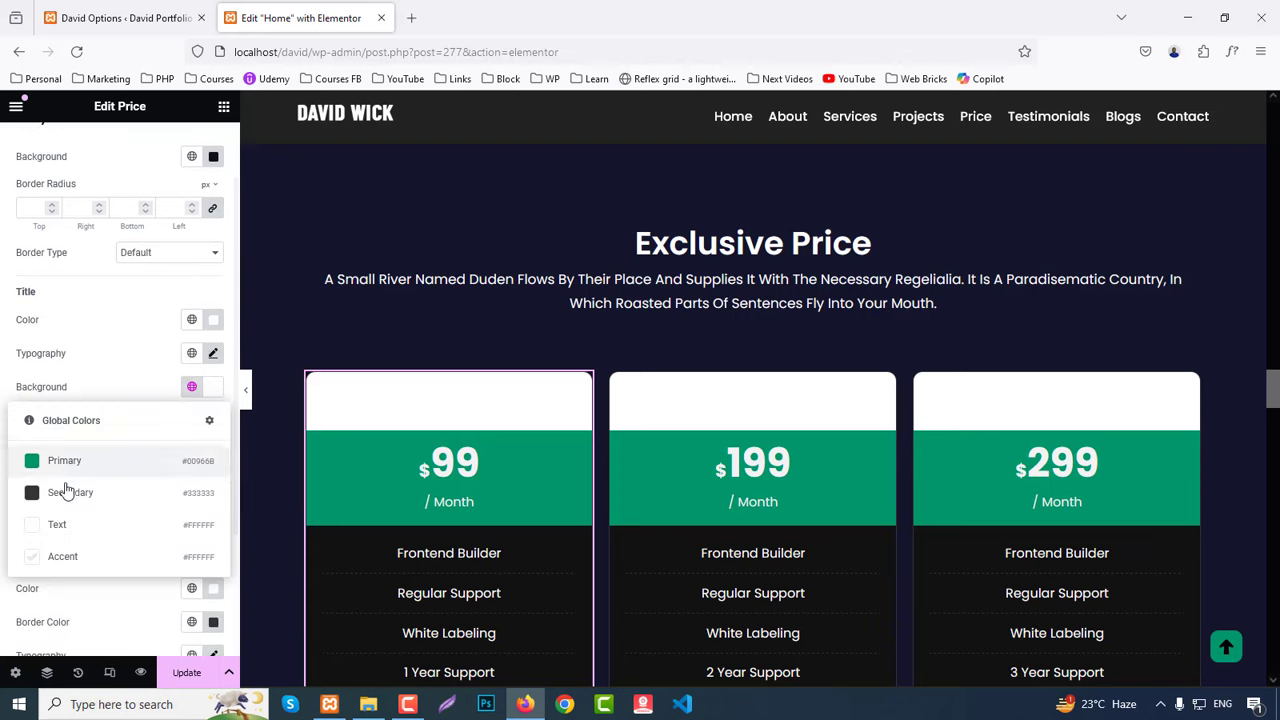
click(67, 491)
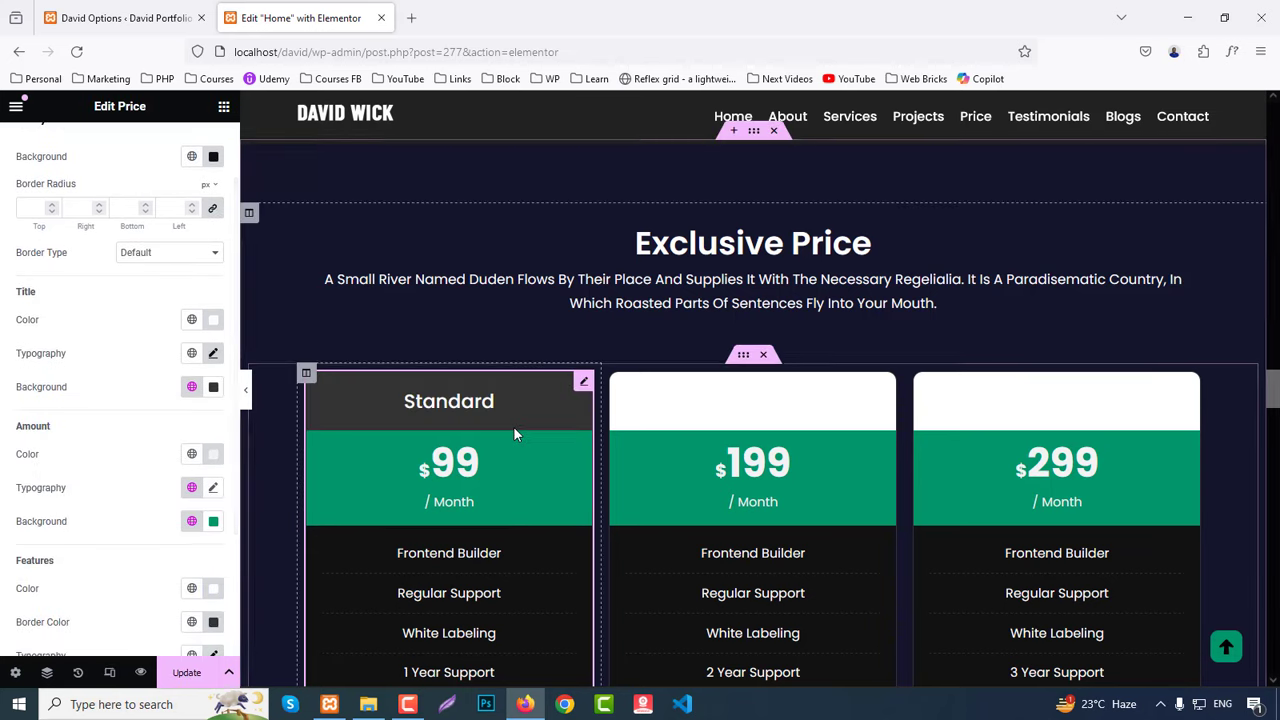
Step: Review the title, amount and features style settings of the Standard price card
scroll(515, 410, down, 2)
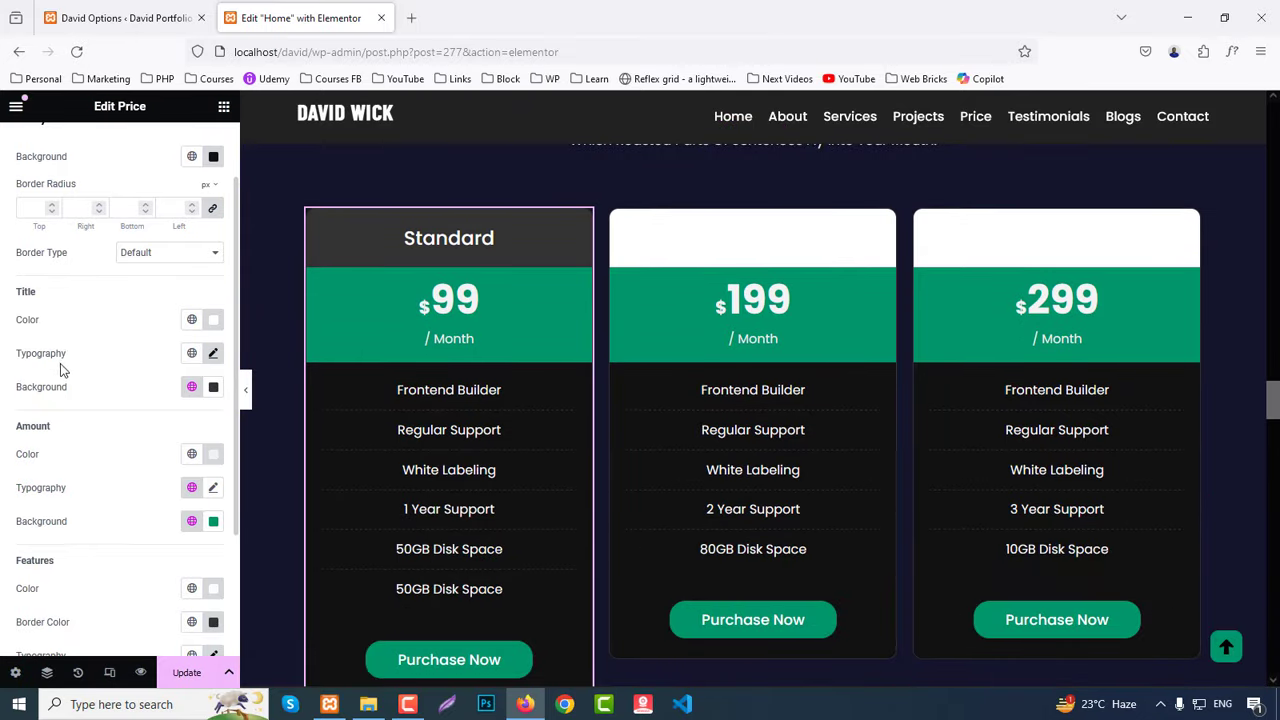
scroll(70, 392, down, 1)
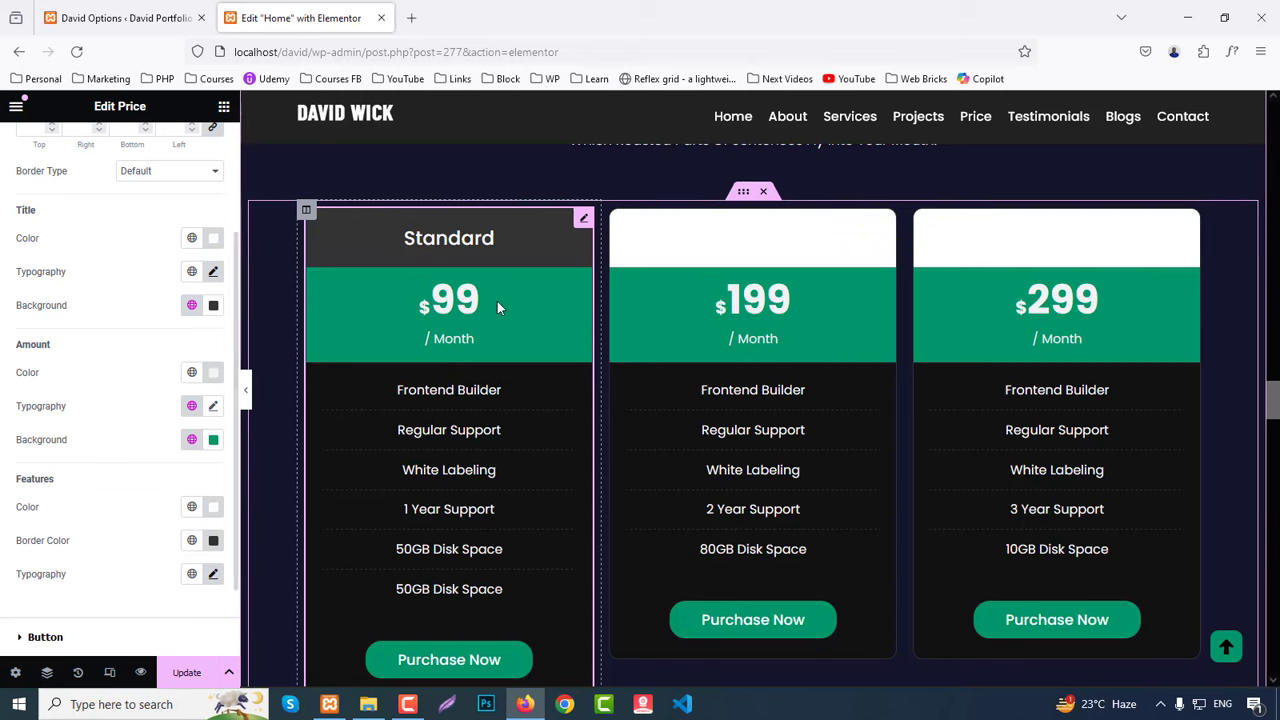
scroll(124, 450, down, 1)
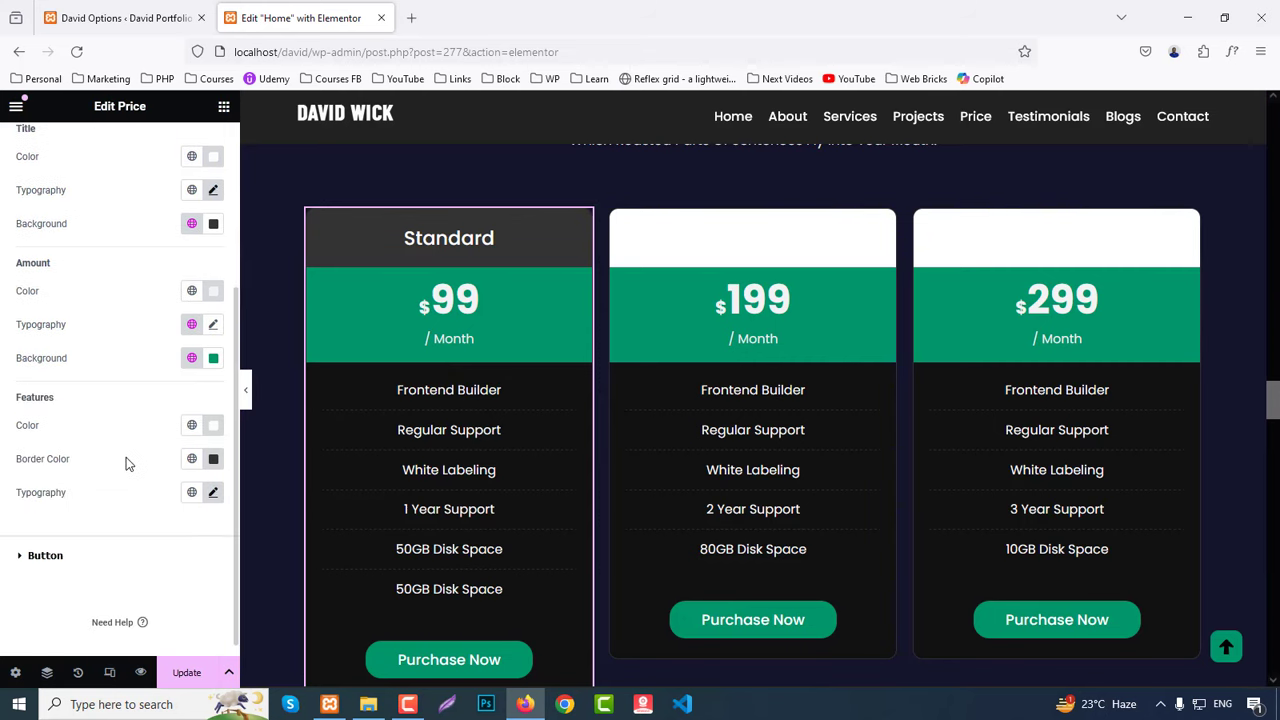
scroll(480, 420, down, 1)
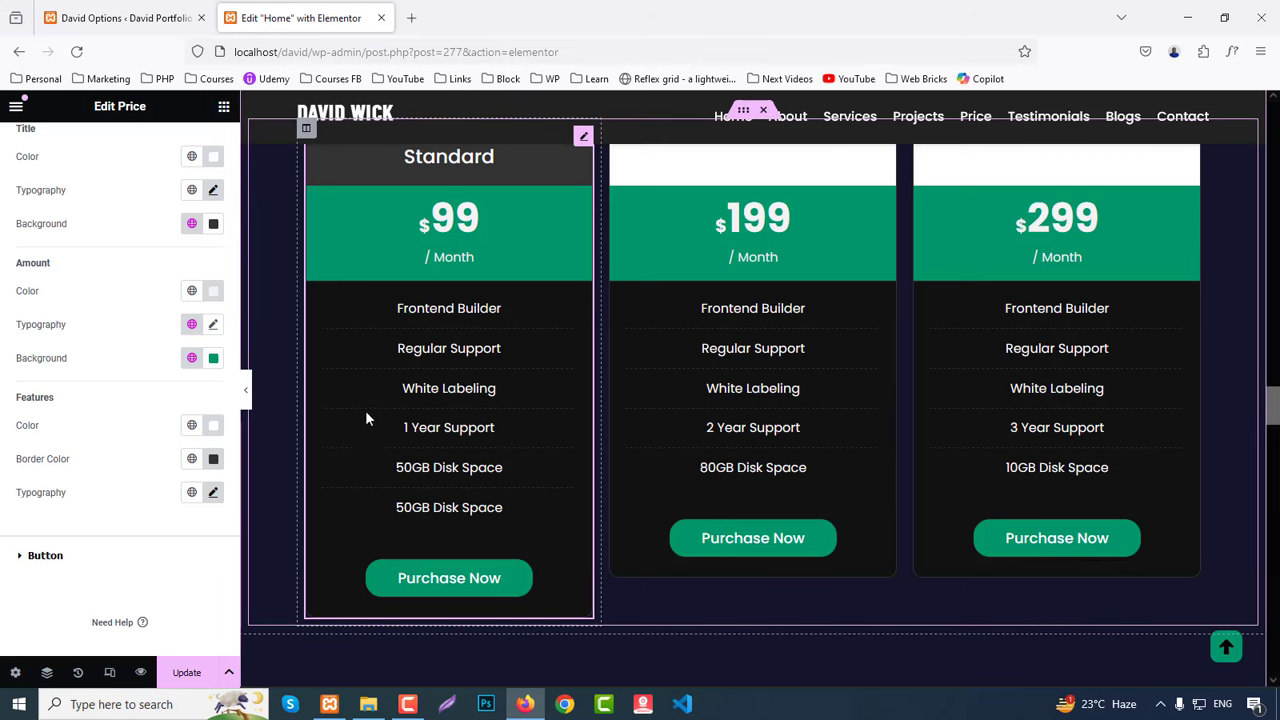
Step: Open the button style settings of the Standard price card
click(50, 556)
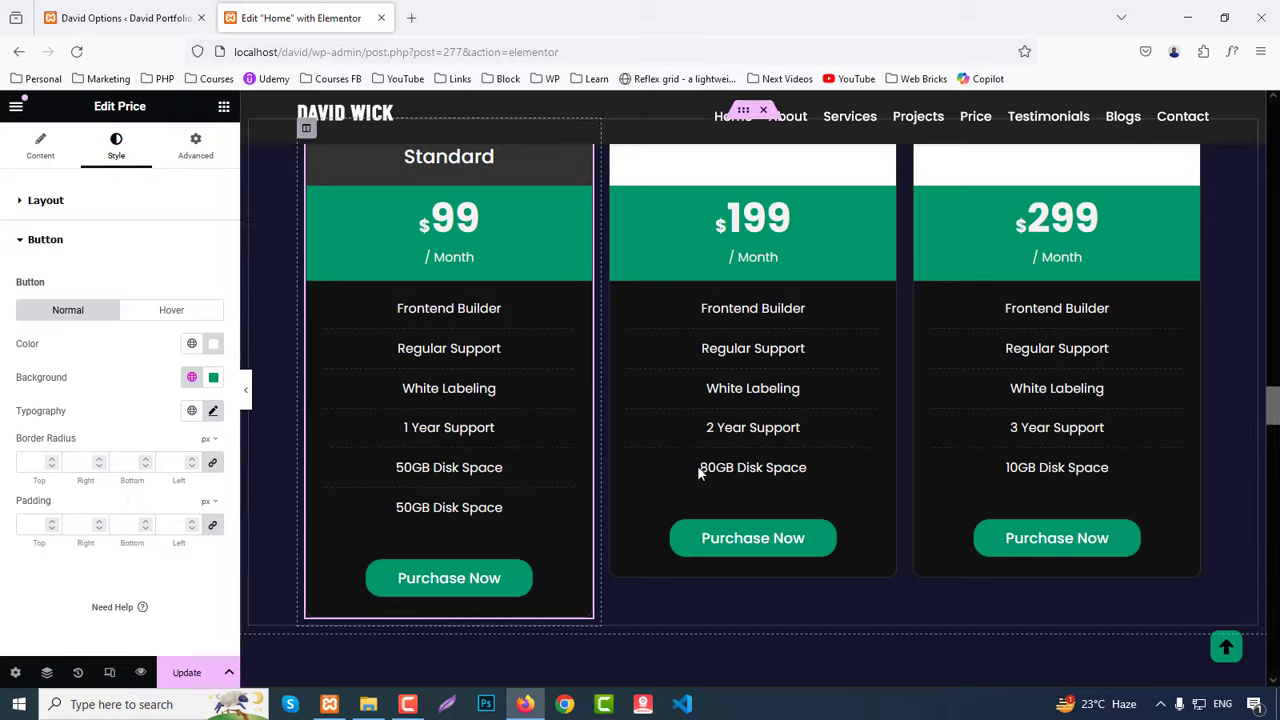
Step: Set the Figma skill bar's percentage to 79 and open its style settings
scroll(785, 468, down, 7)
click(643, 378)
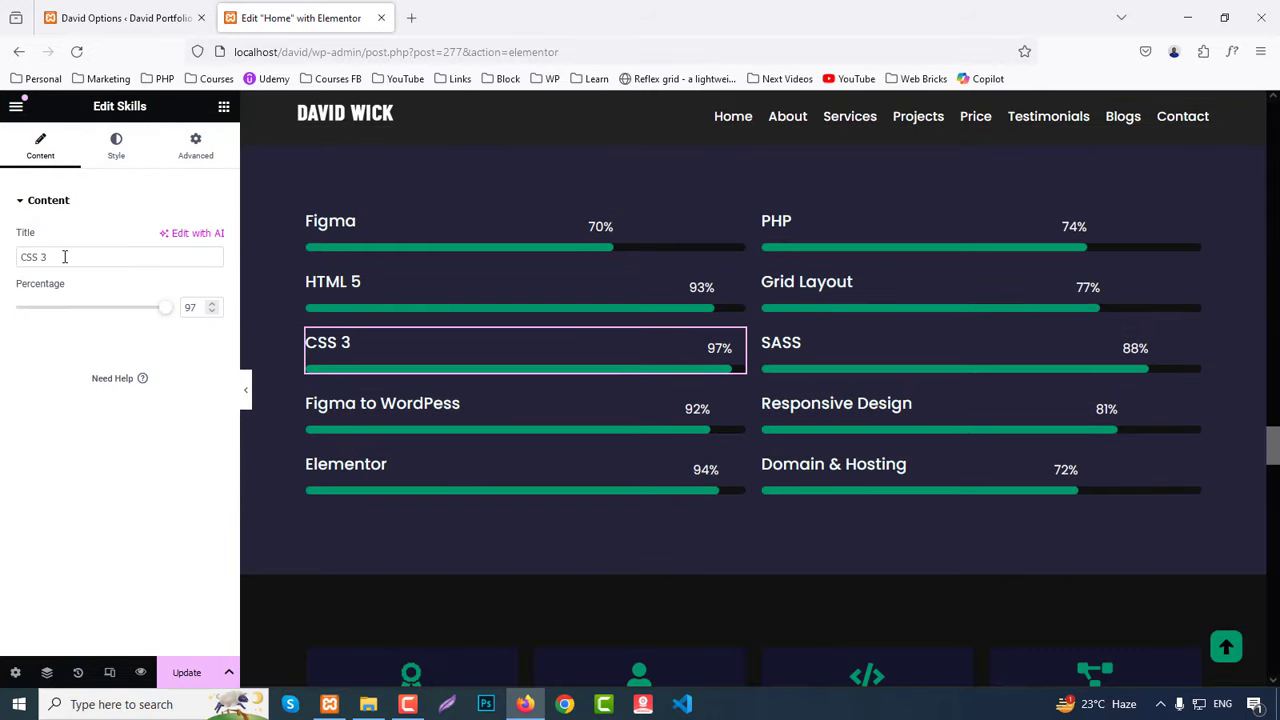
click(312, 221)
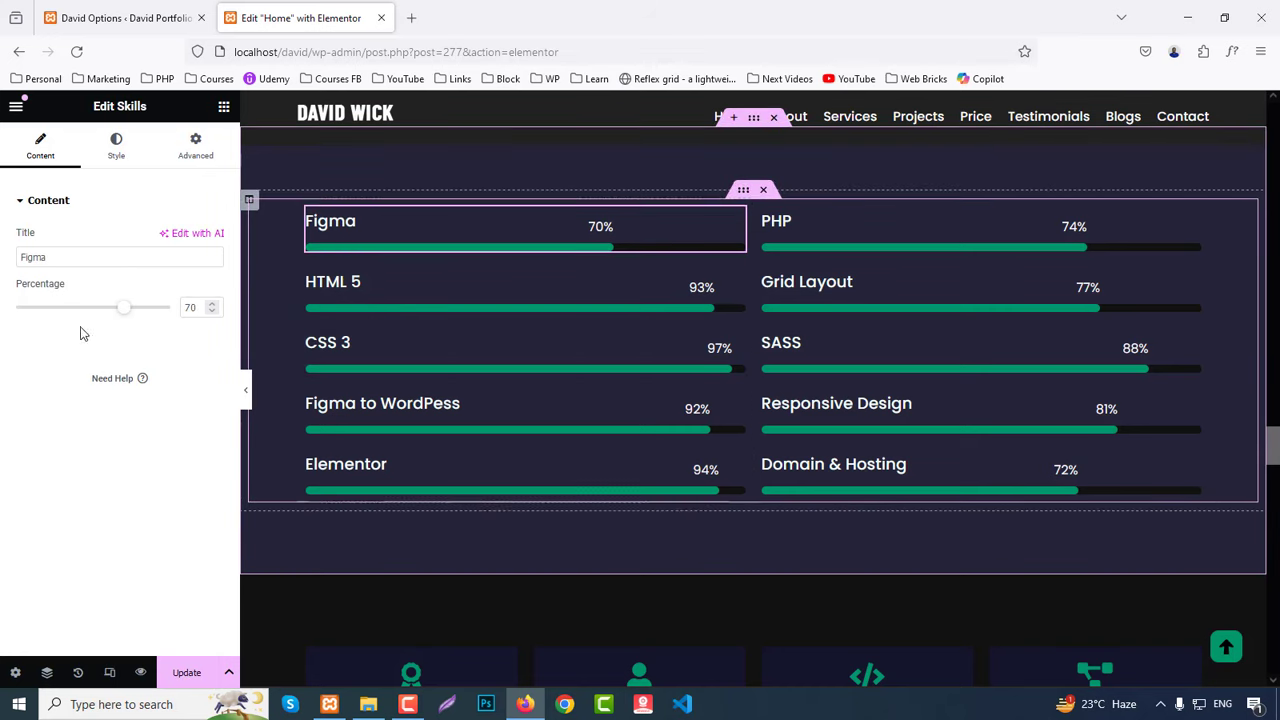
drag(123, 312, 138, 310)
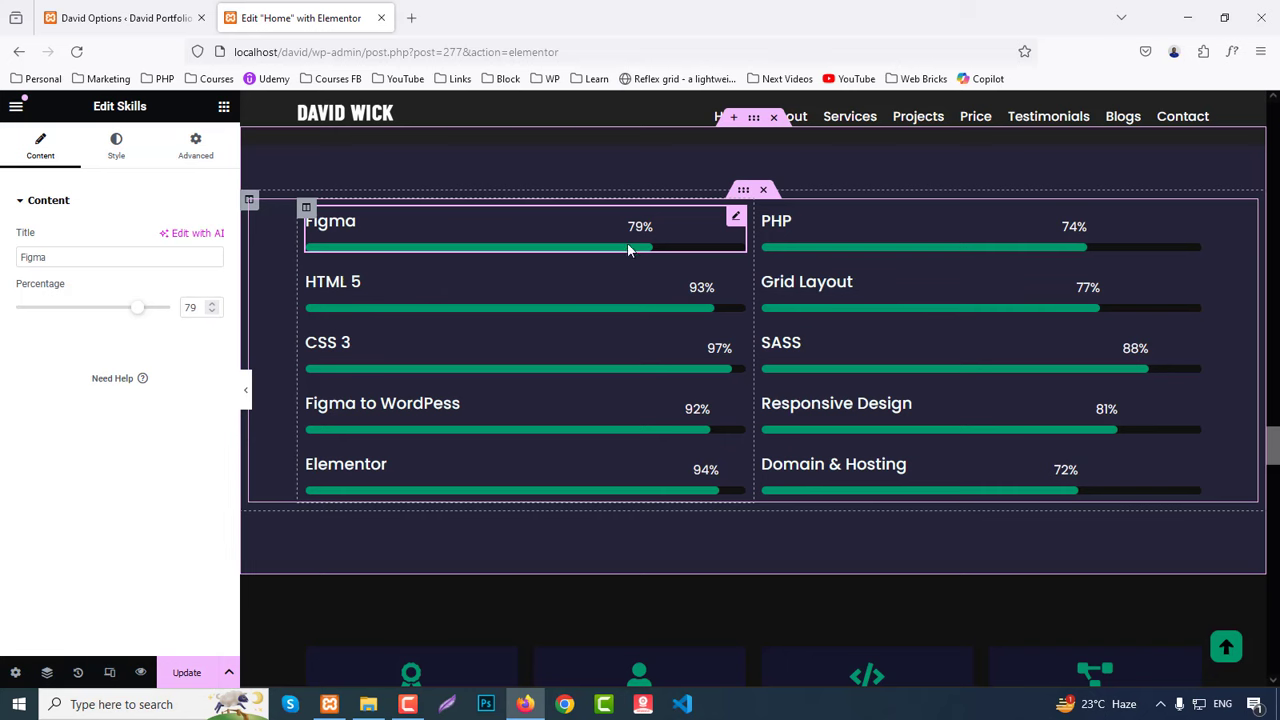
click(121, 151)
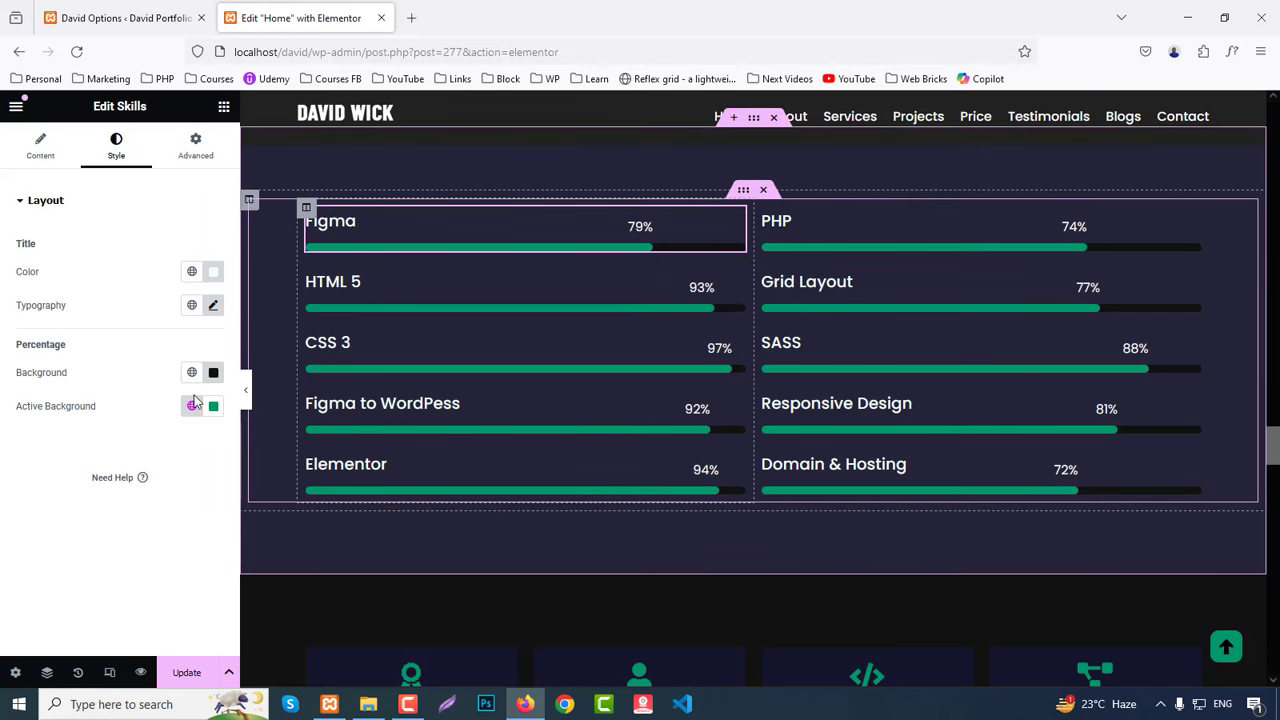
Step: Set the Awards counter's number to 18 and open its style settings
scroll(586, 443, down, 3)
scroll(585, 443, down, 1)
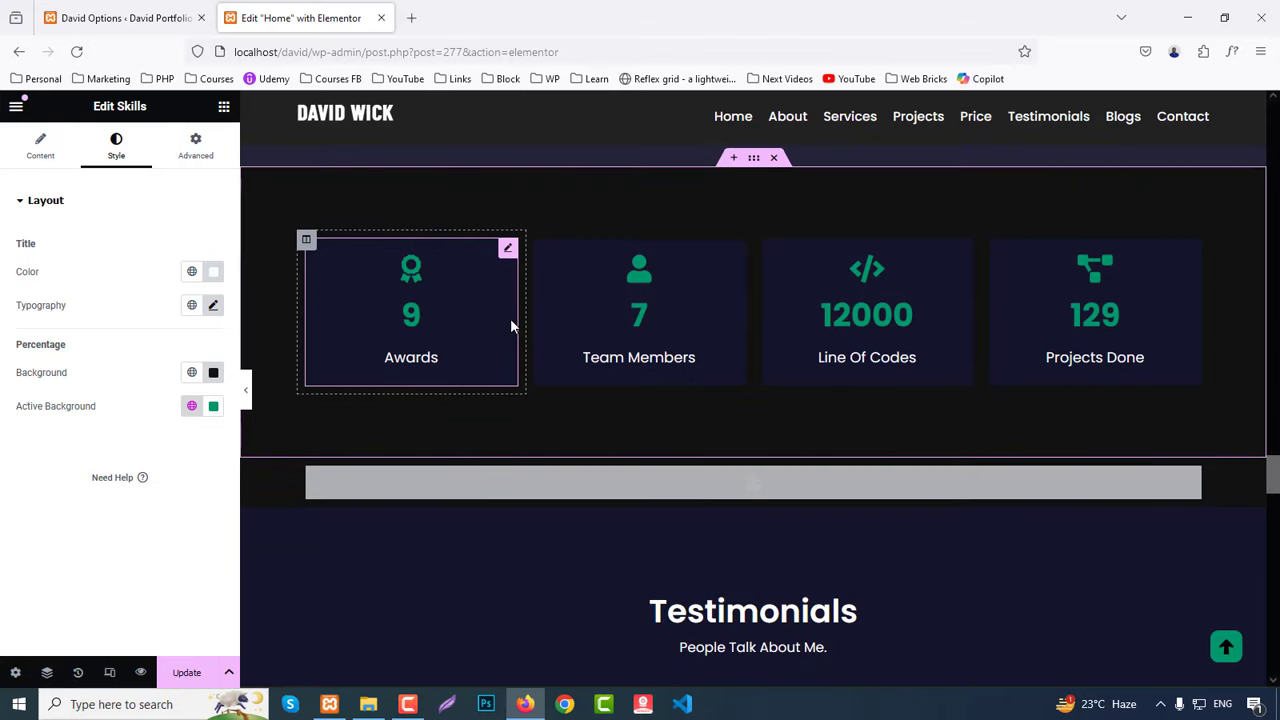
click(510, 320)
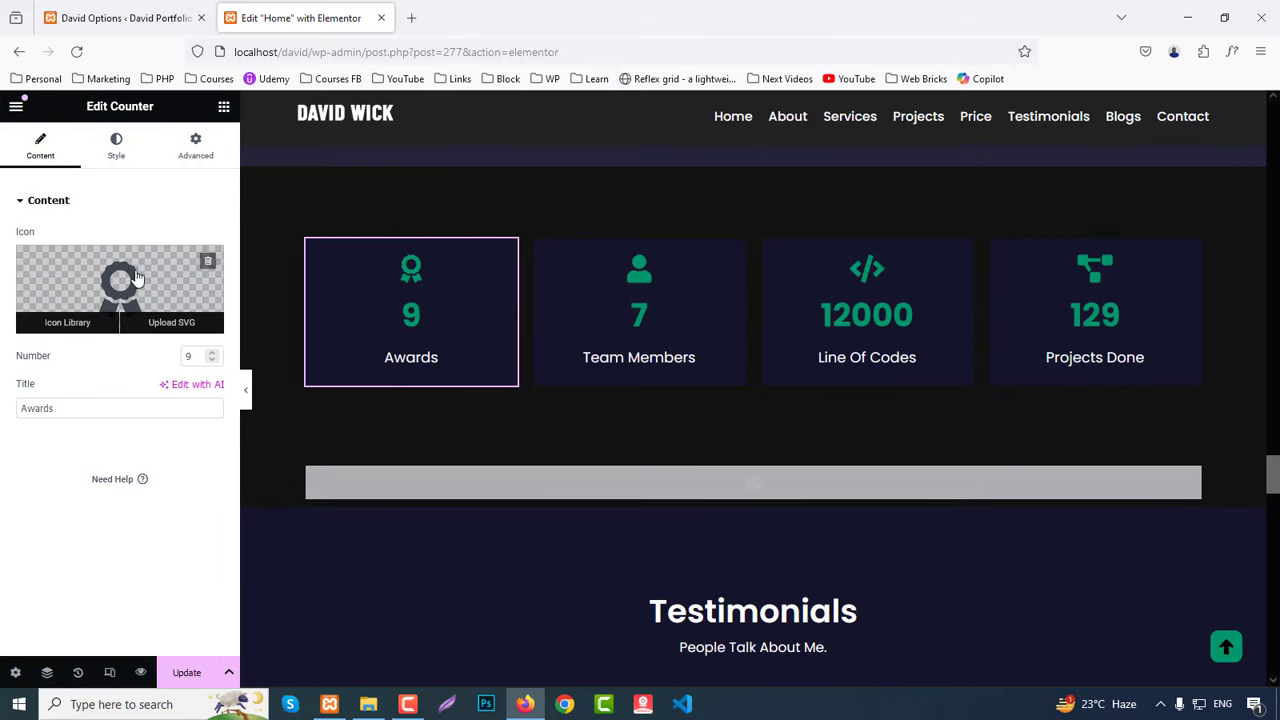
click(212, 352)
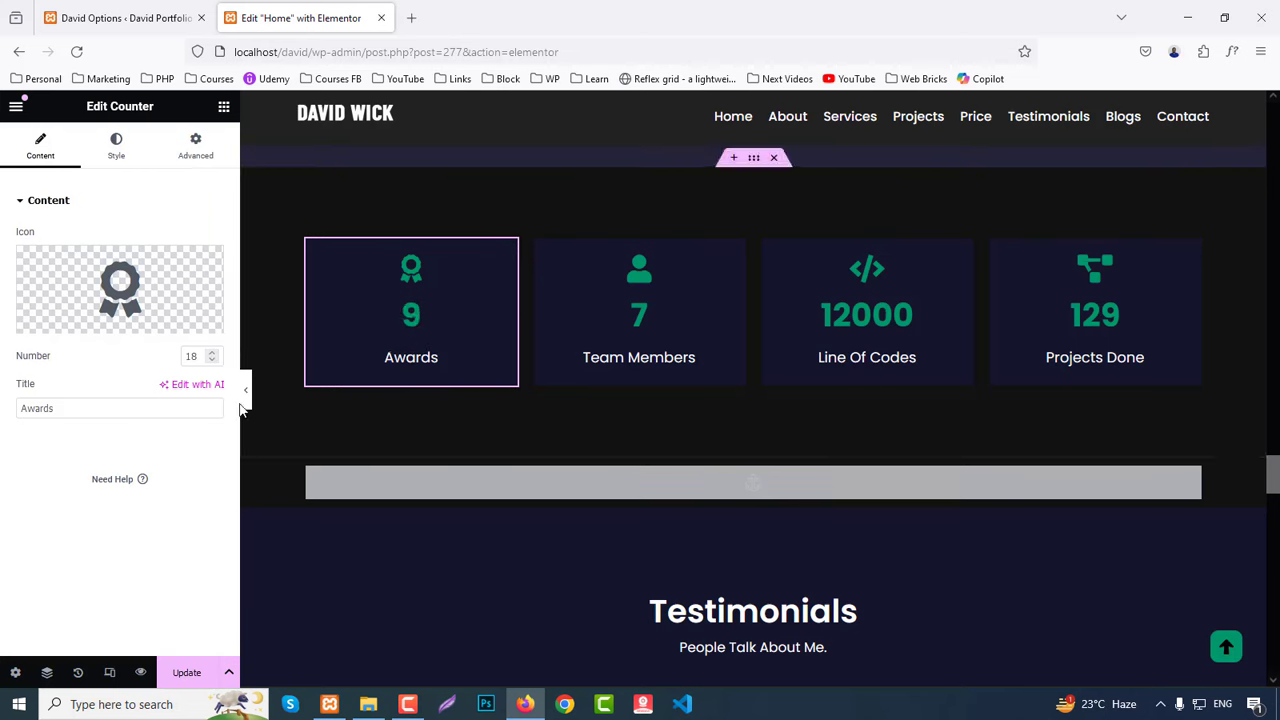
click(117, 158)
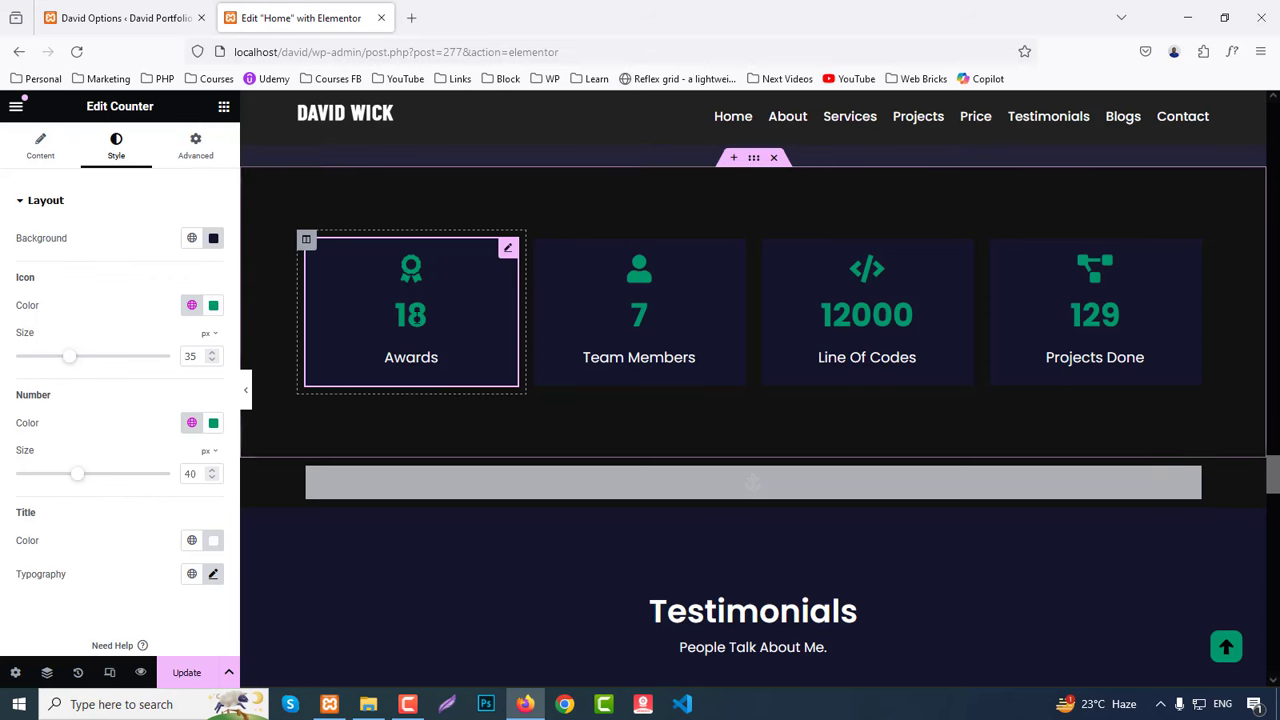
scroll(180, 463, down, 1)
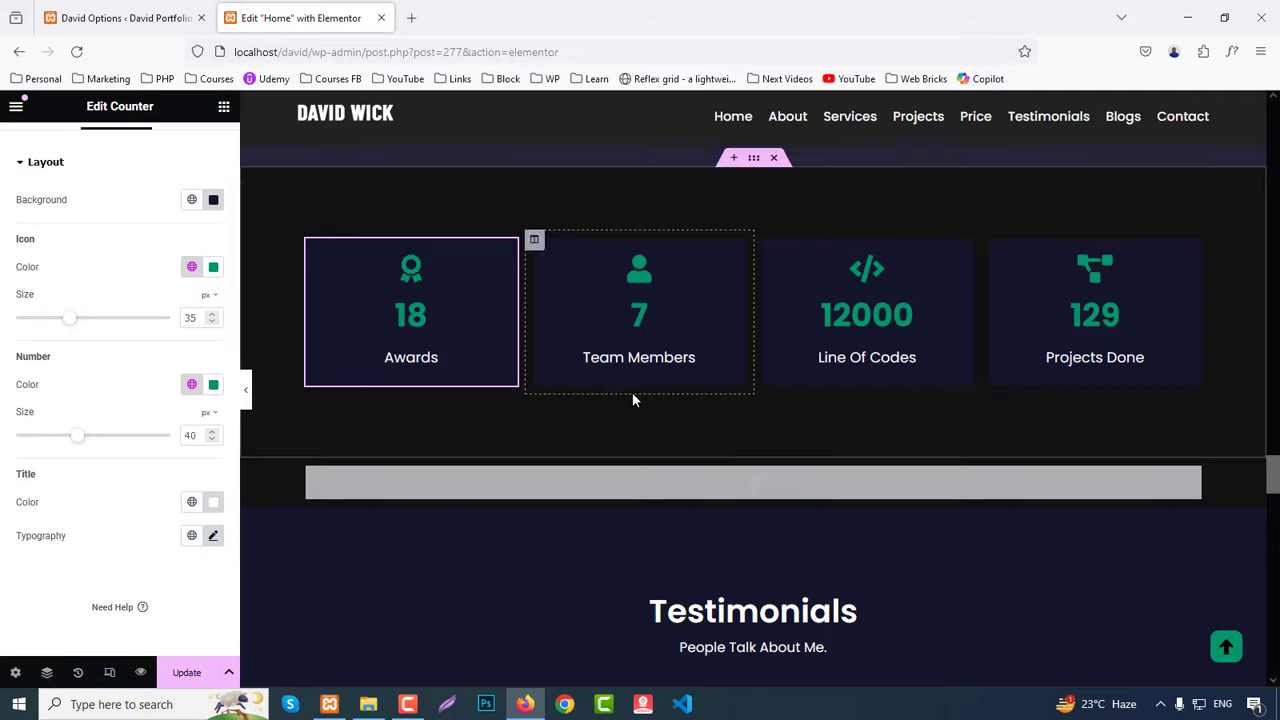
Step: Add a new item to the testimonial list of the Testimonials section
scroll(649, 400, down, 3)
scroll(646, 402, down, 2)
click(580, 371)
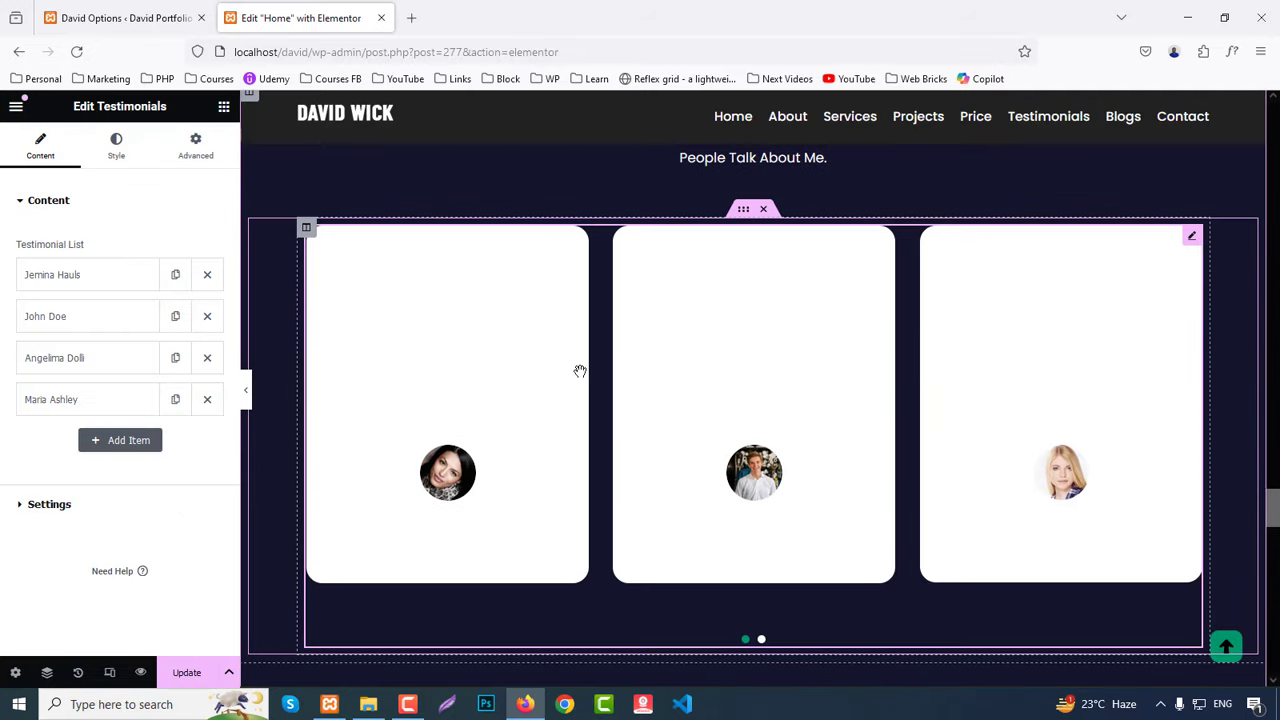
click(121, 438)
Step: Expand the first testimonial entry and examine its speech, image, name and designation fields
click(70, 274)
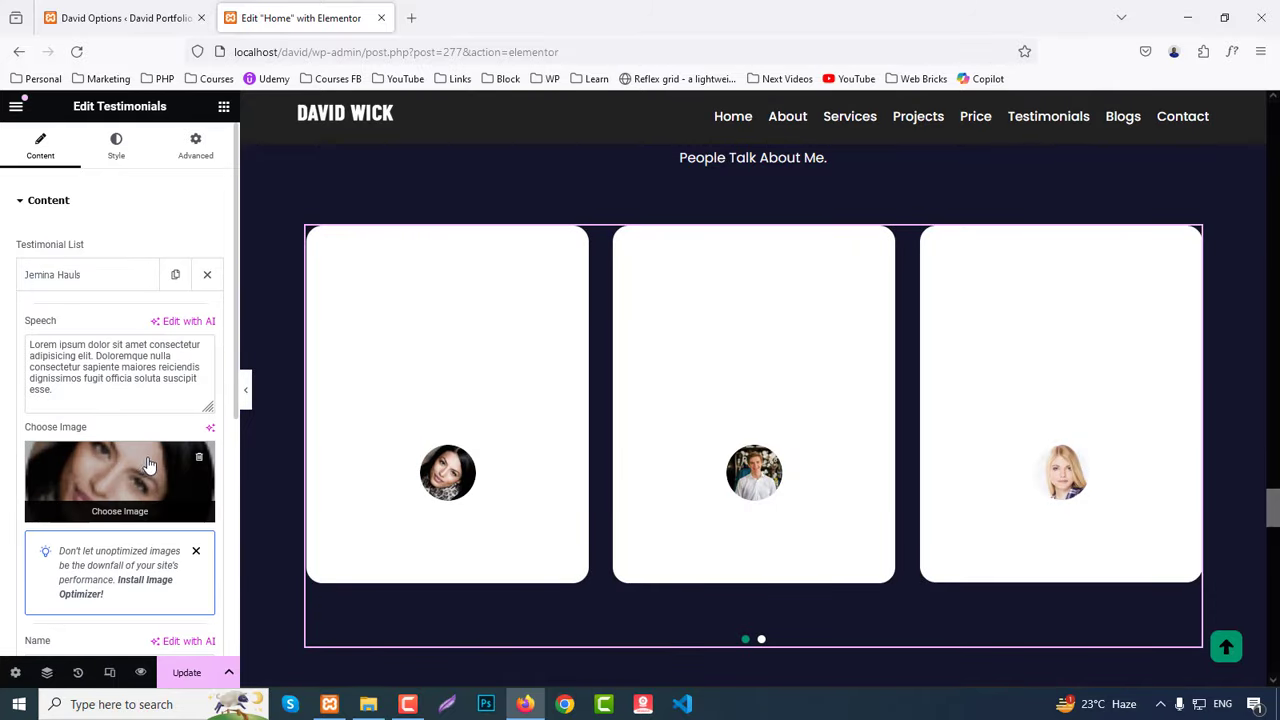
scroll(148, 463, down, 2)
scroll(140, 437, down, 2)
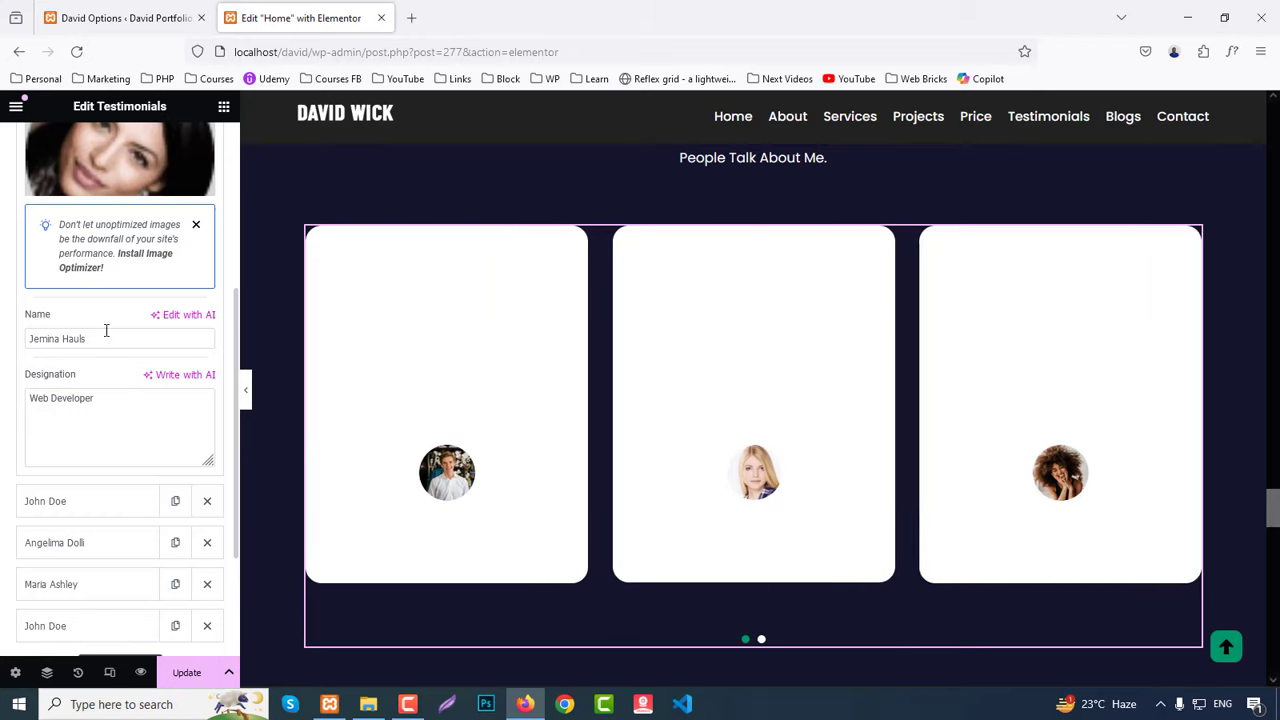
scroll(118, 440, up, 1)
scroll(124, 446, down, 3)
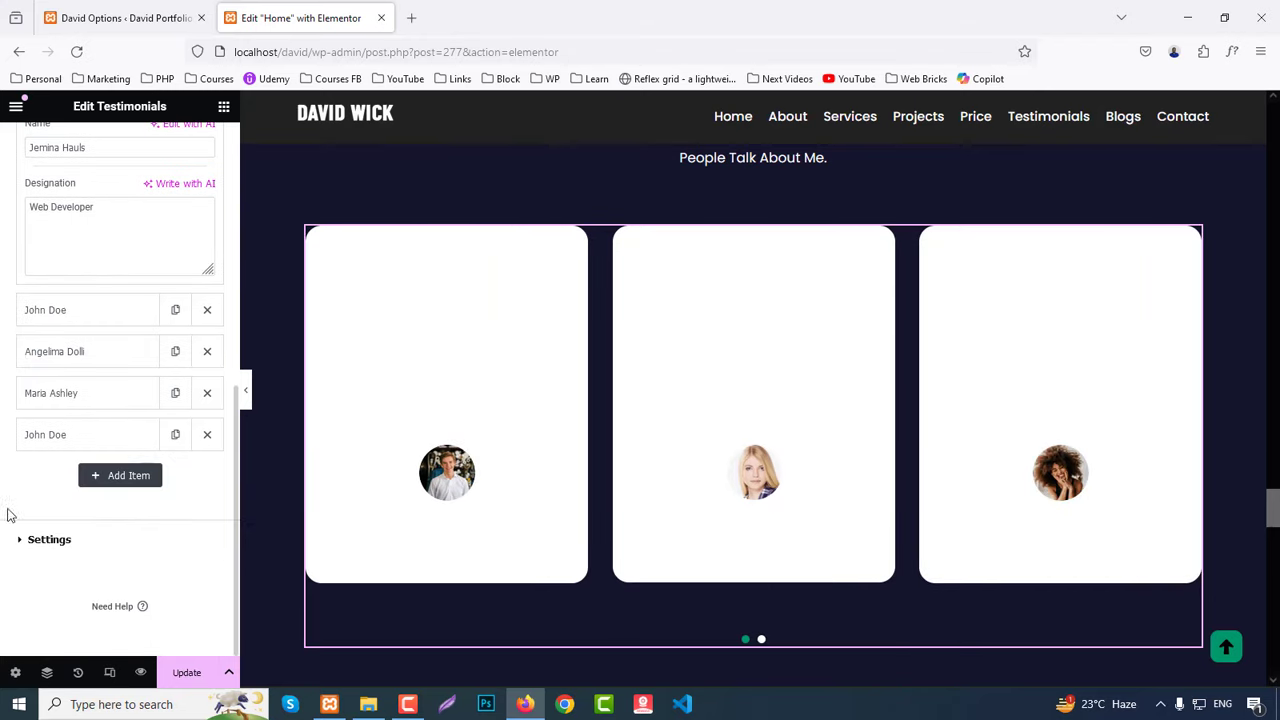
Step: Set the number of testimonials to 4 and the testimonial cards' background to the dark gray global color
click(50, 540)
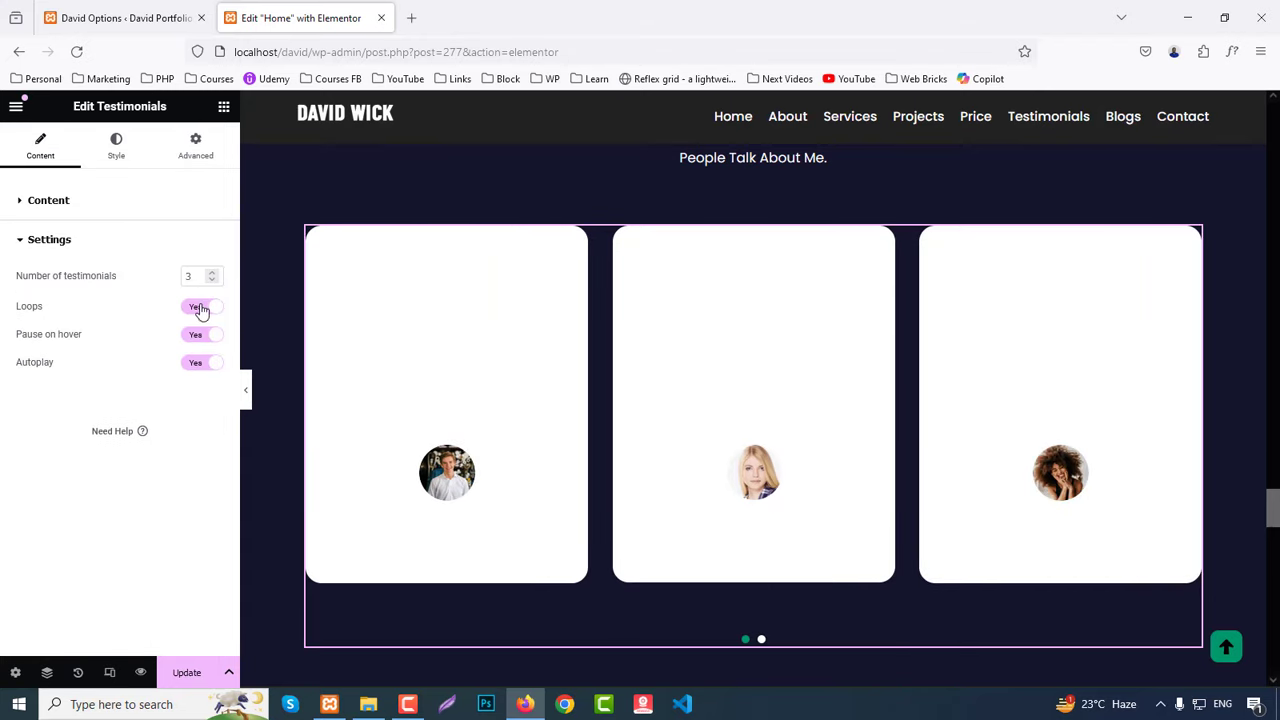
click(212, 272)
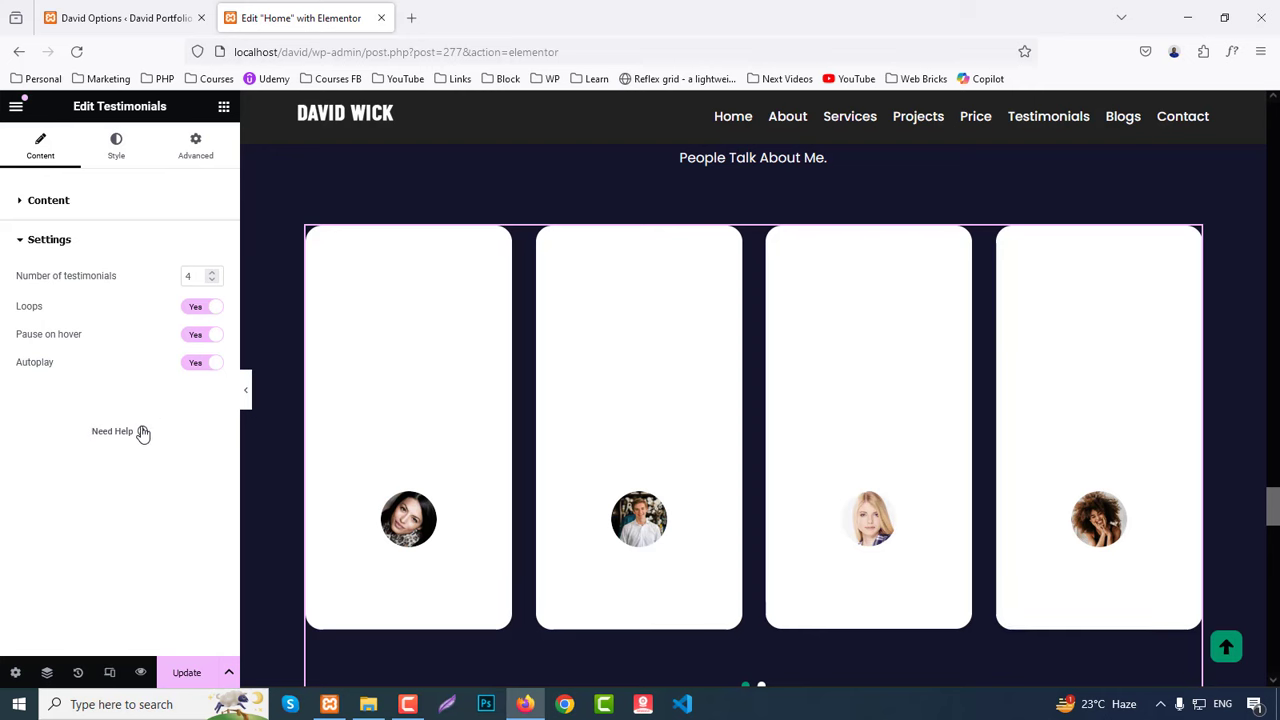
click(116, 148)
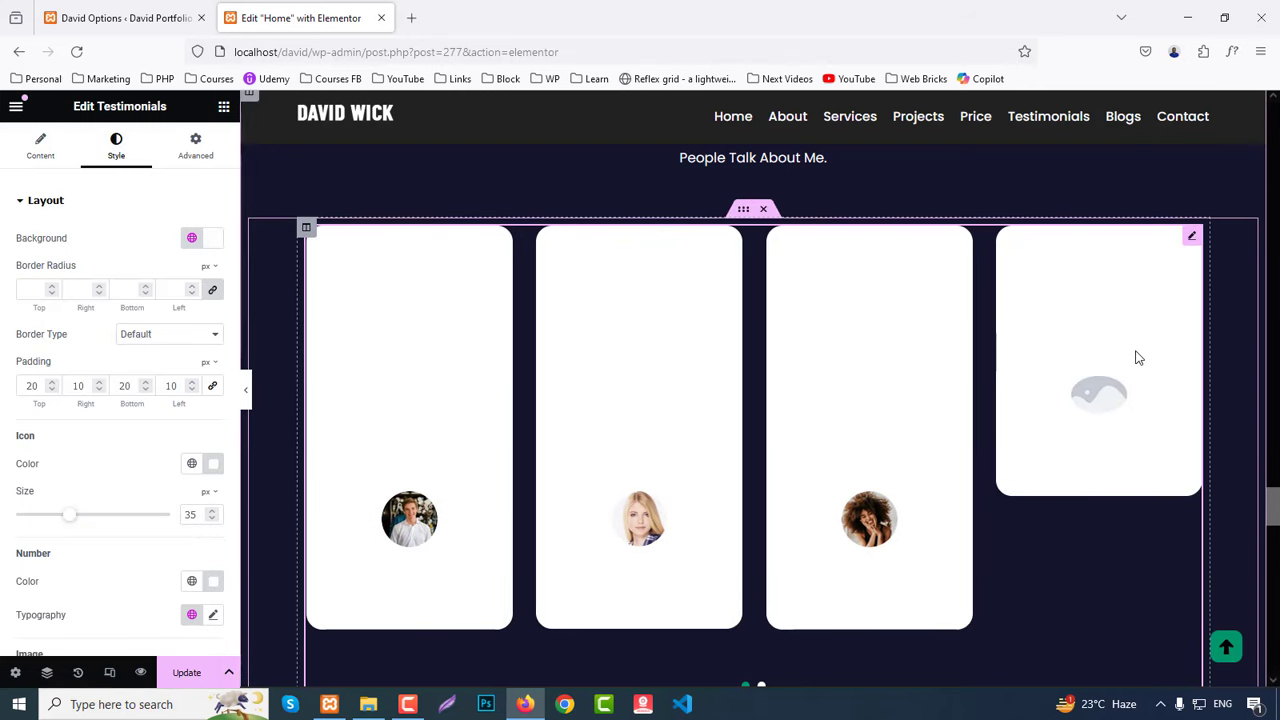
click(194, 239)
click(77, 343)
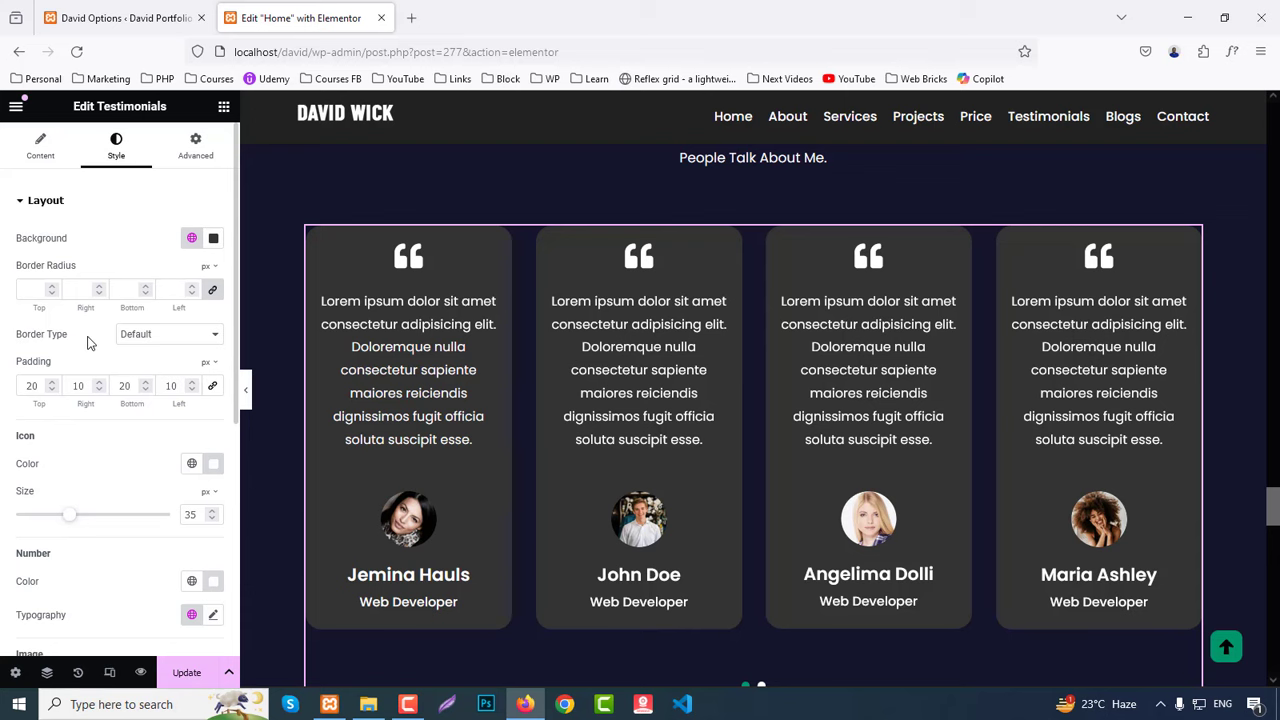
Step: Review the icon, number, image, name and designation style settings of the testimonials
scroll(177, 471, down, 3)
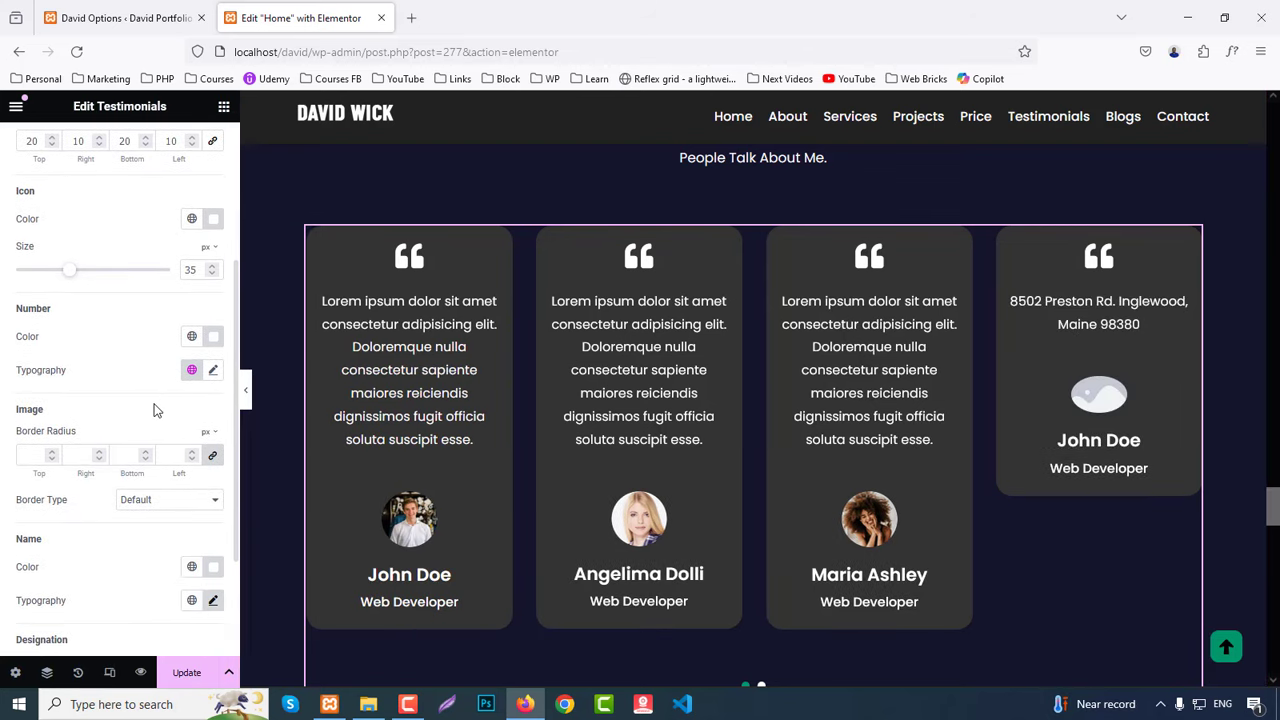
scroll(68, 428, down, 2)
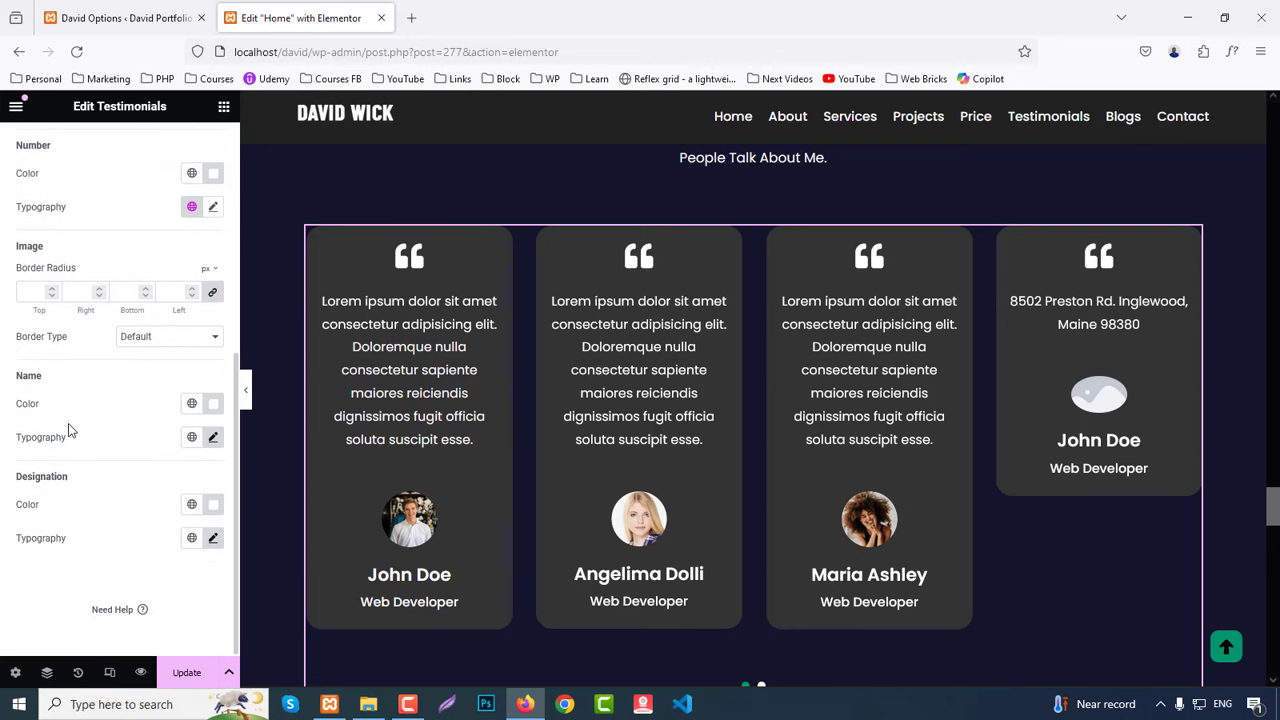
scroll(548, 523, down, 2)
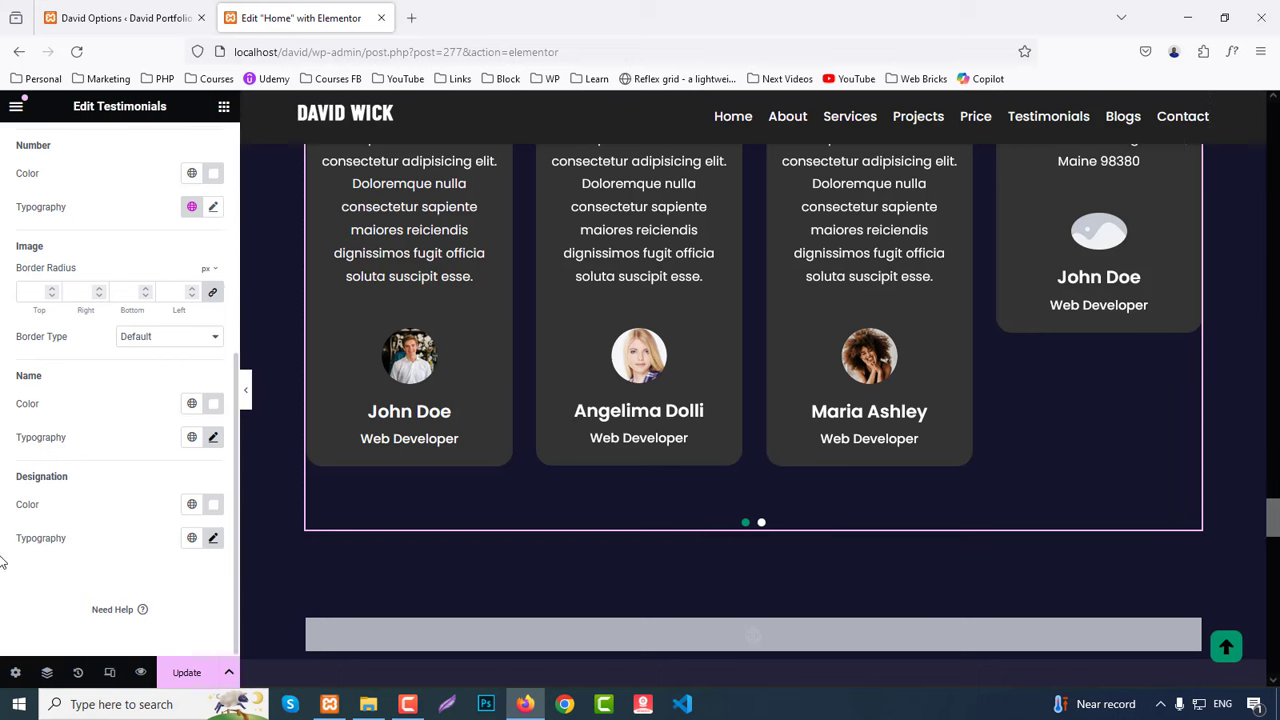
scroll(8, 566, up, 5)
scroll(60, 520, down, 5)
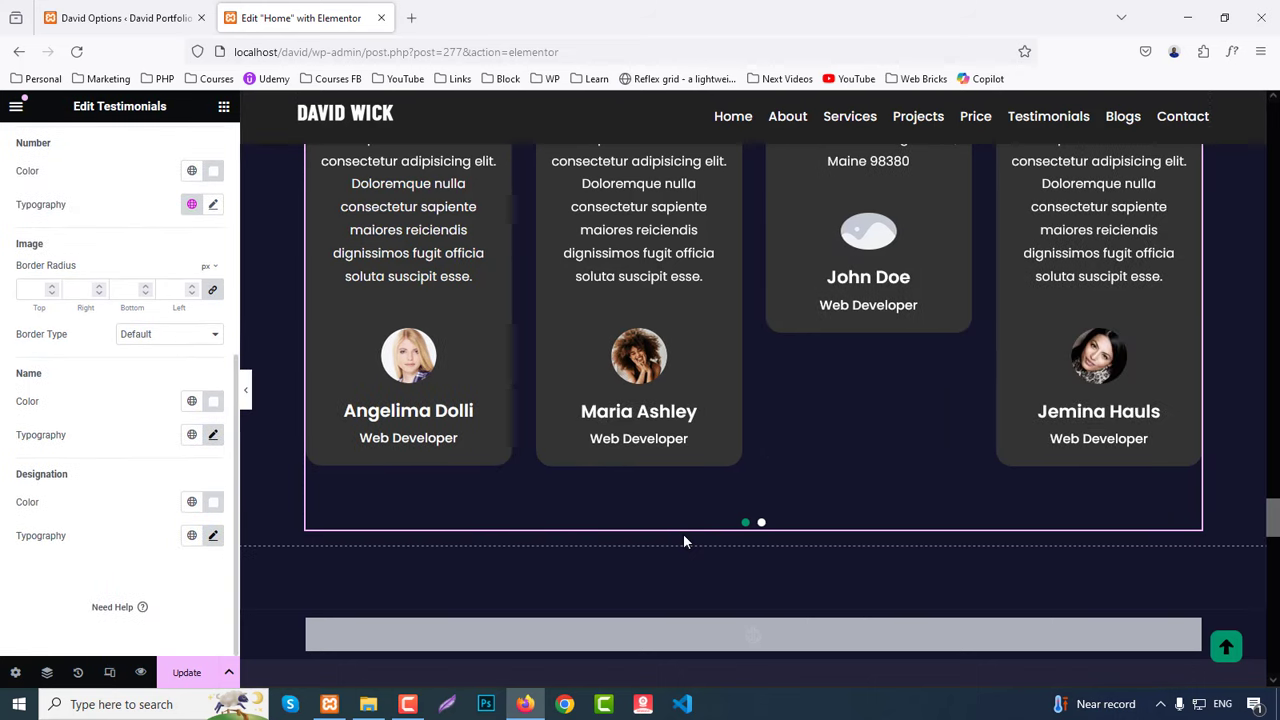
Step: Open the query settings of the blog grid in the Latest Blogs section
scroll(892, 519, down, 6)
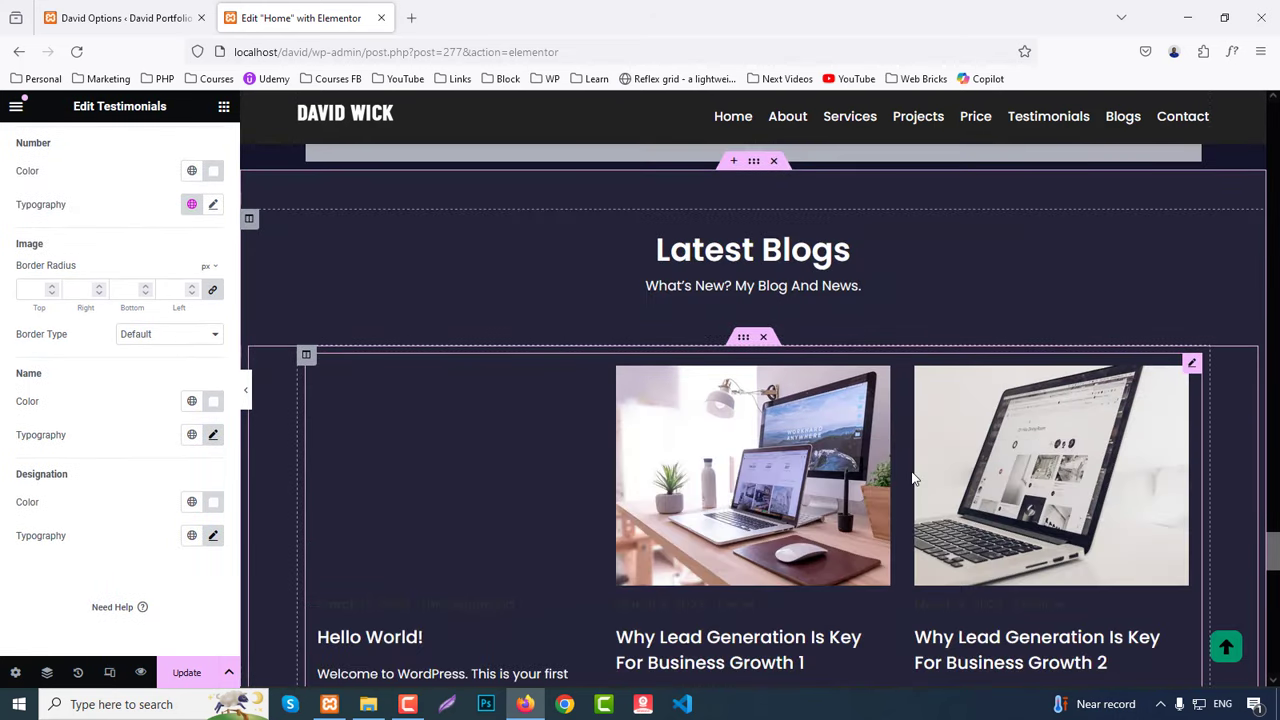
click(475, 411)
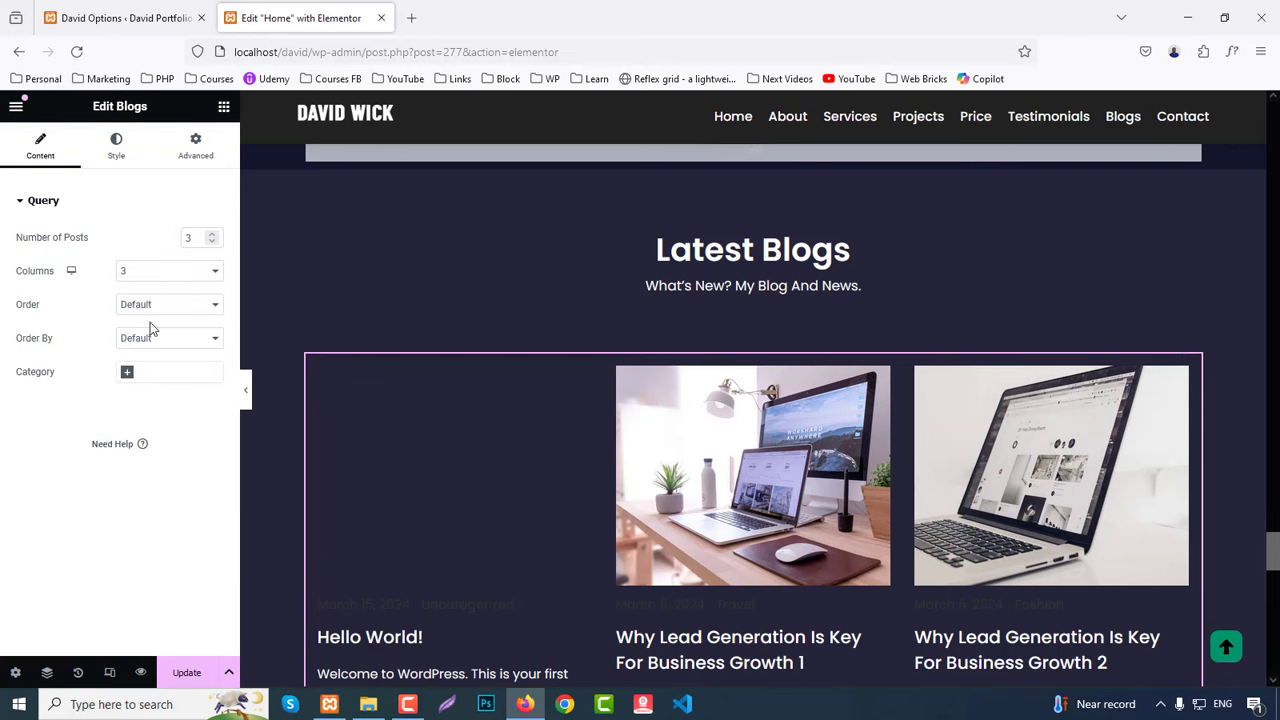
Step: Set the Latest Blogs grid to 4 posts in 2 columns
click(212, 236)
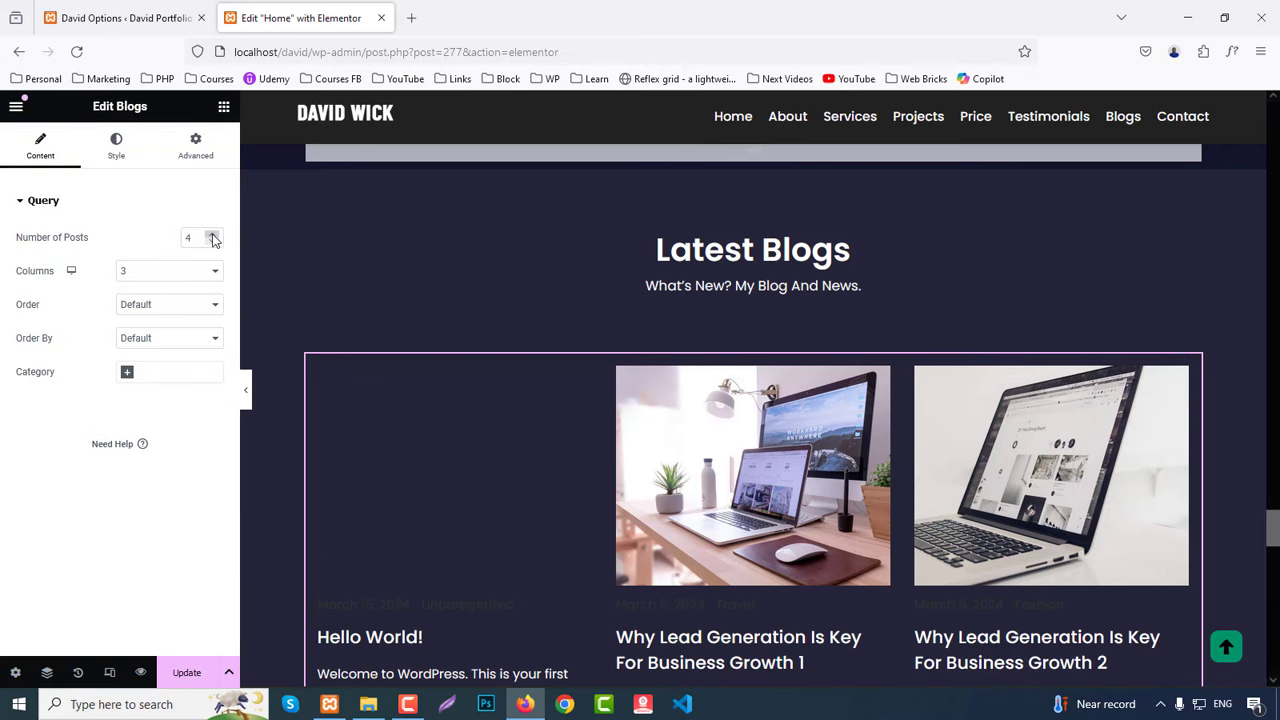
scroll(640, 400, down, 3)
scroll(545, 470, down, 3)
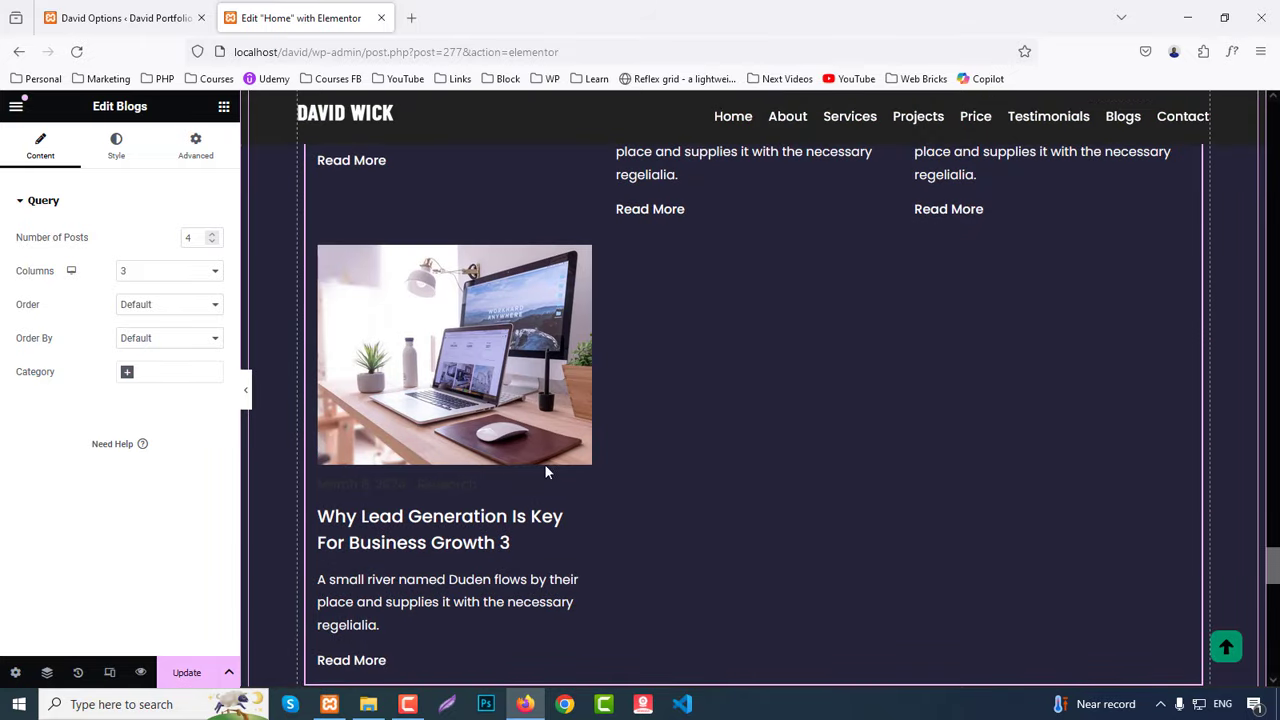
click(157, 272)
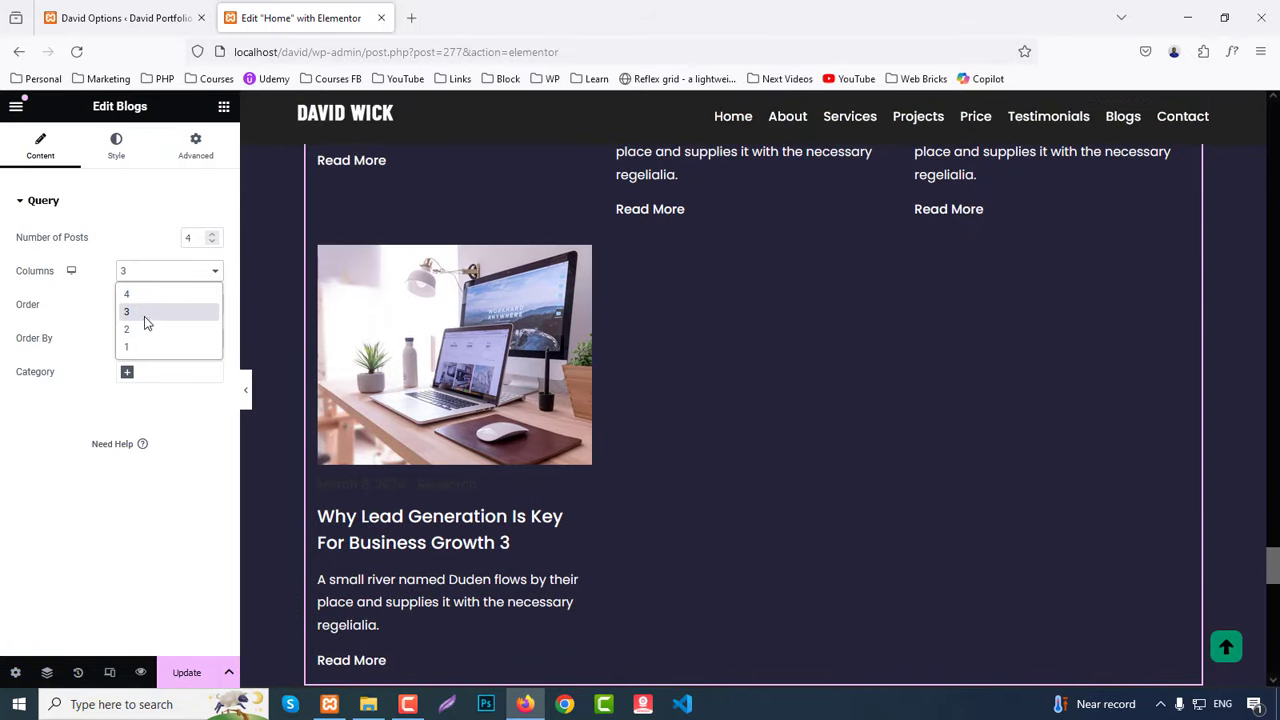
click(144, 328)
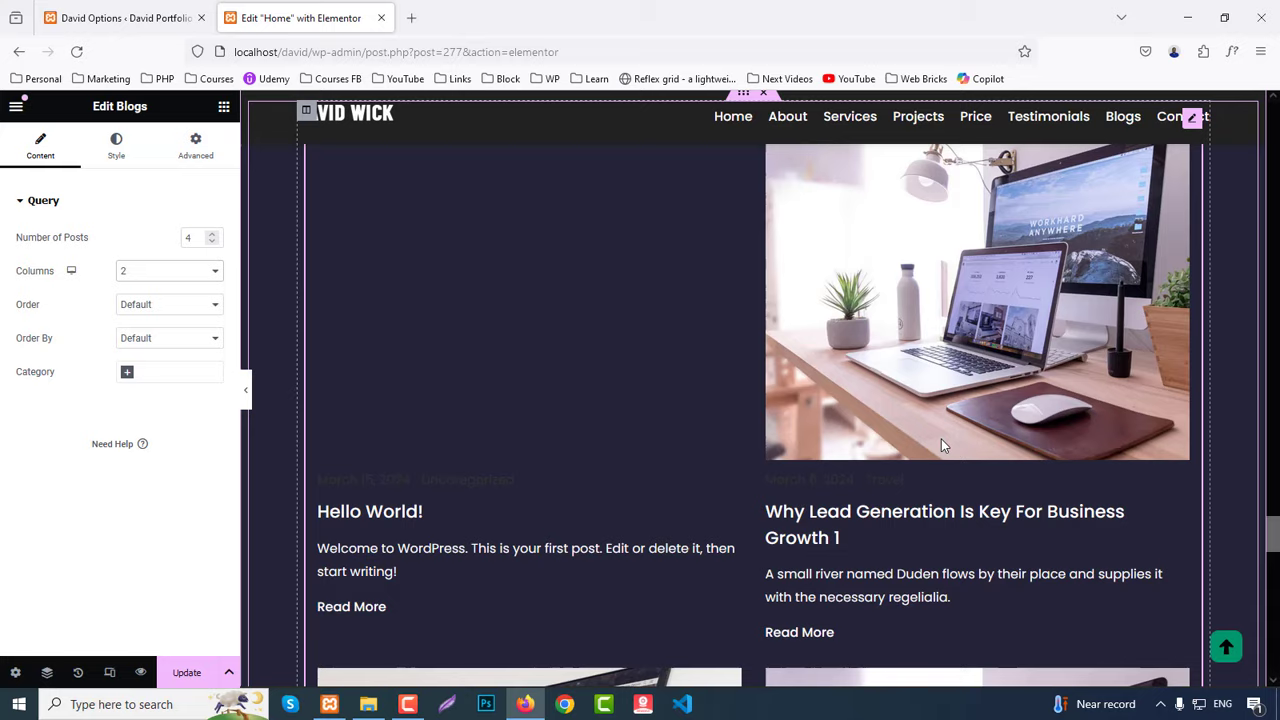
Step: Set the Latest Blogs grid back to 3 columns and 3 posts
scroll(941, 445, up, 3)
click(160, 274)
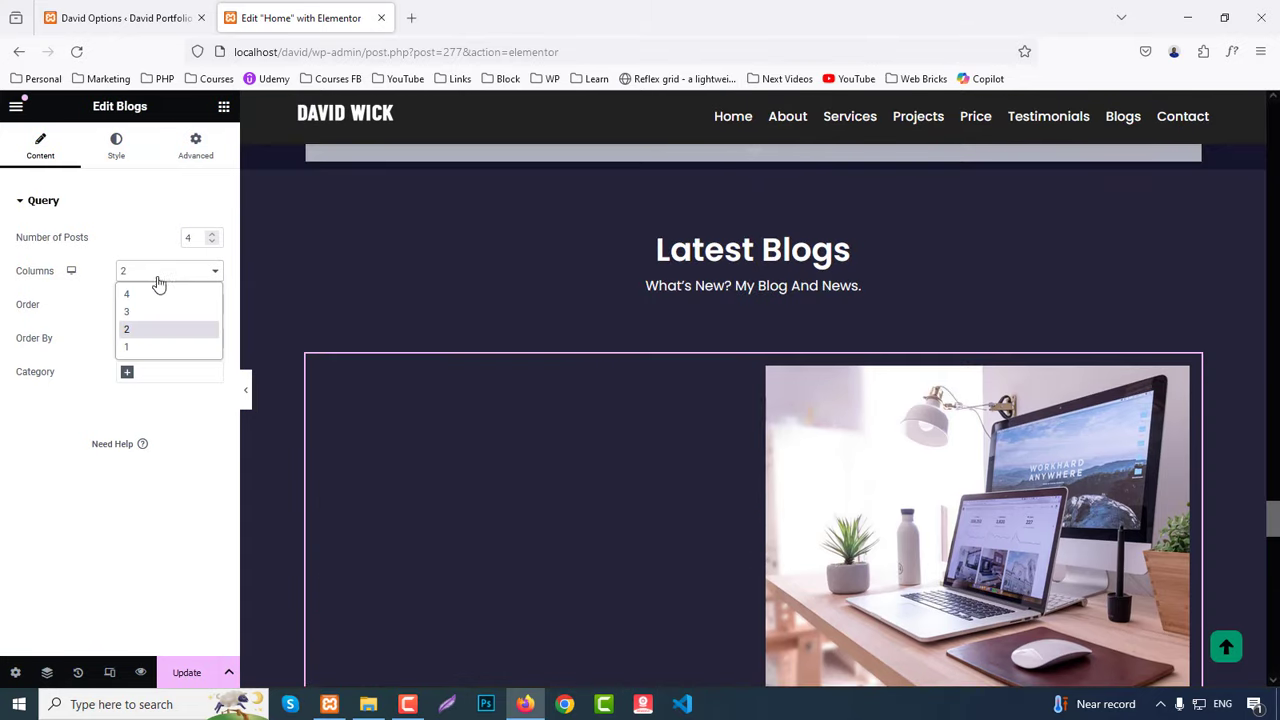
click(145, 312)
click(211, 241)
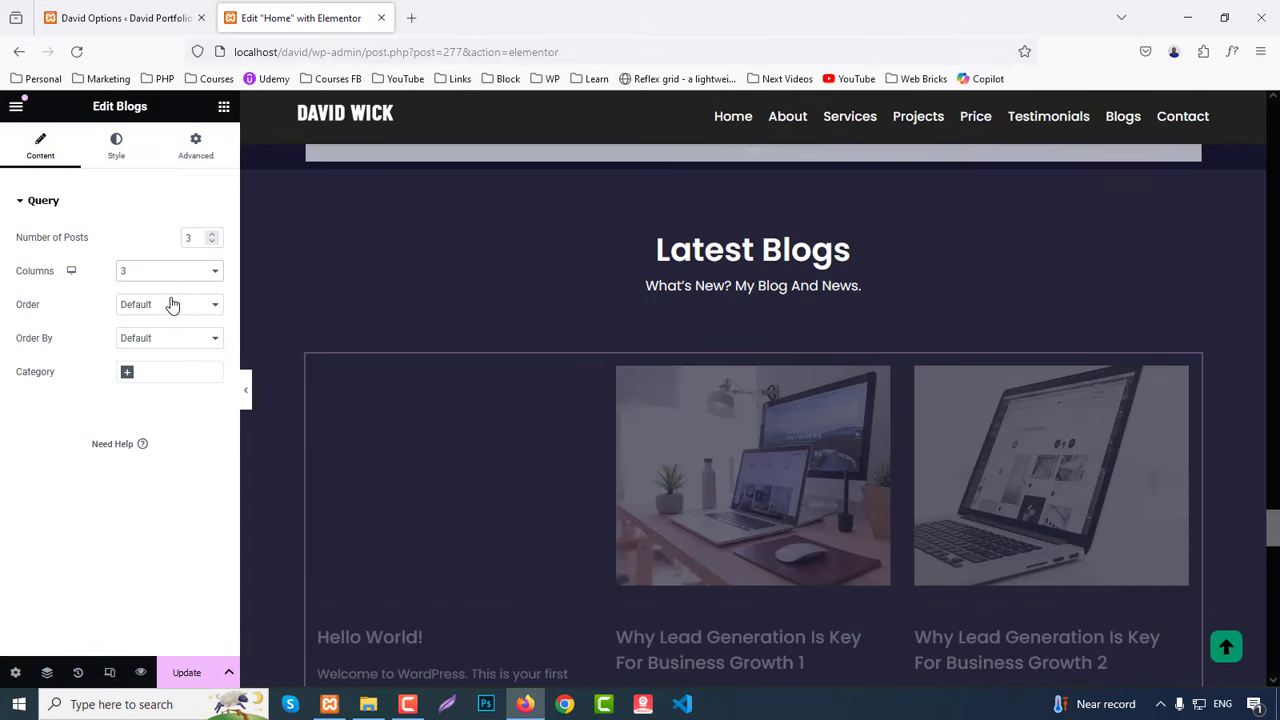
Step: Check the available Order and Order By options for the blog query
click(168, 305)
click(68, 405)
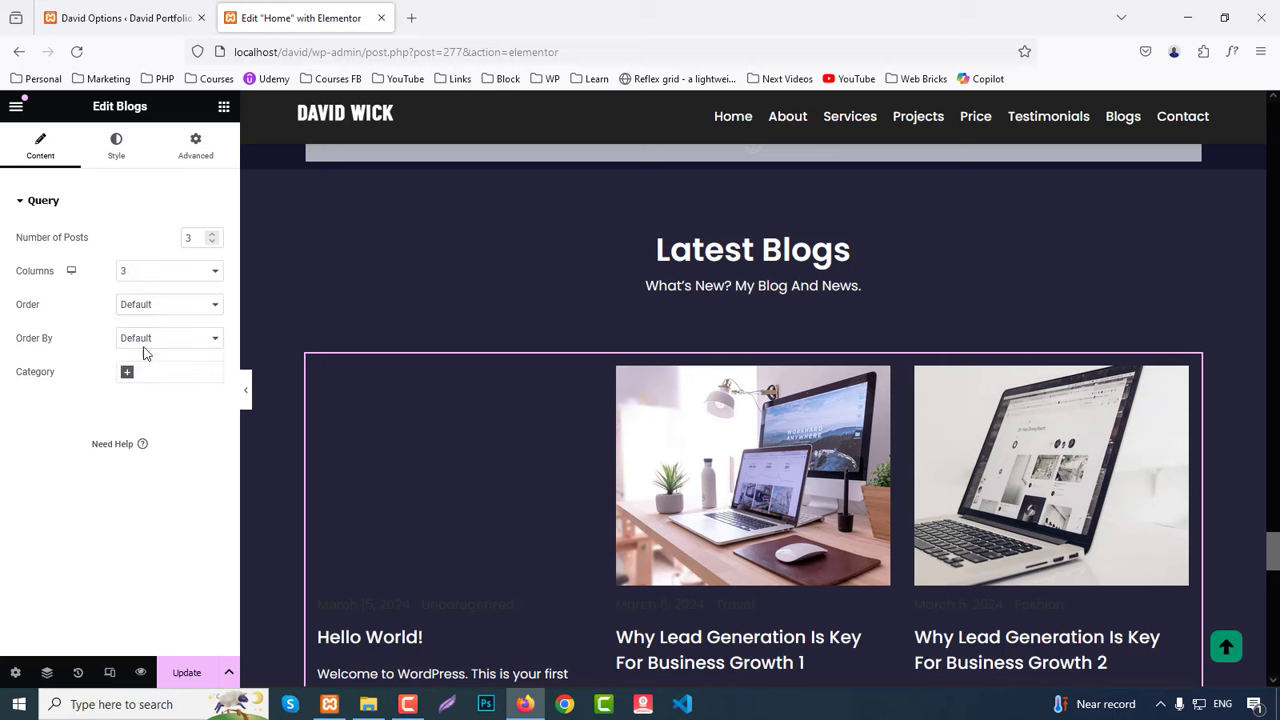
click(145, 342)
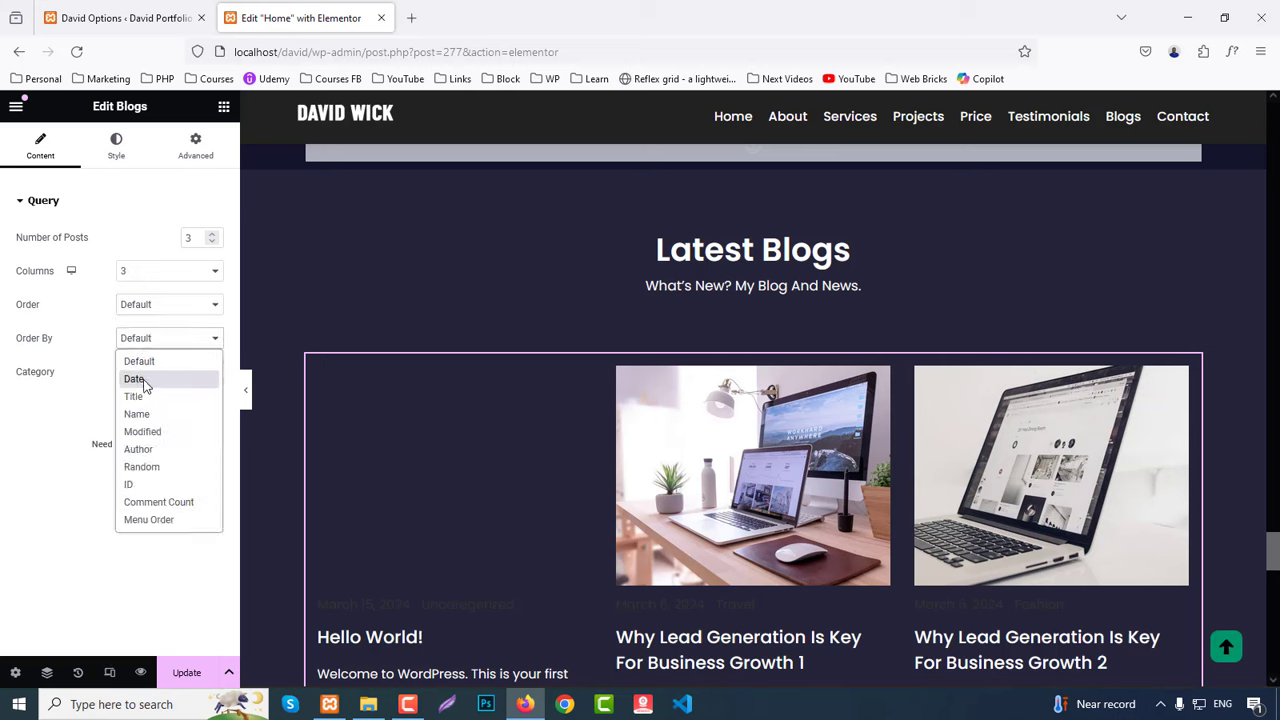
click(5, 460)
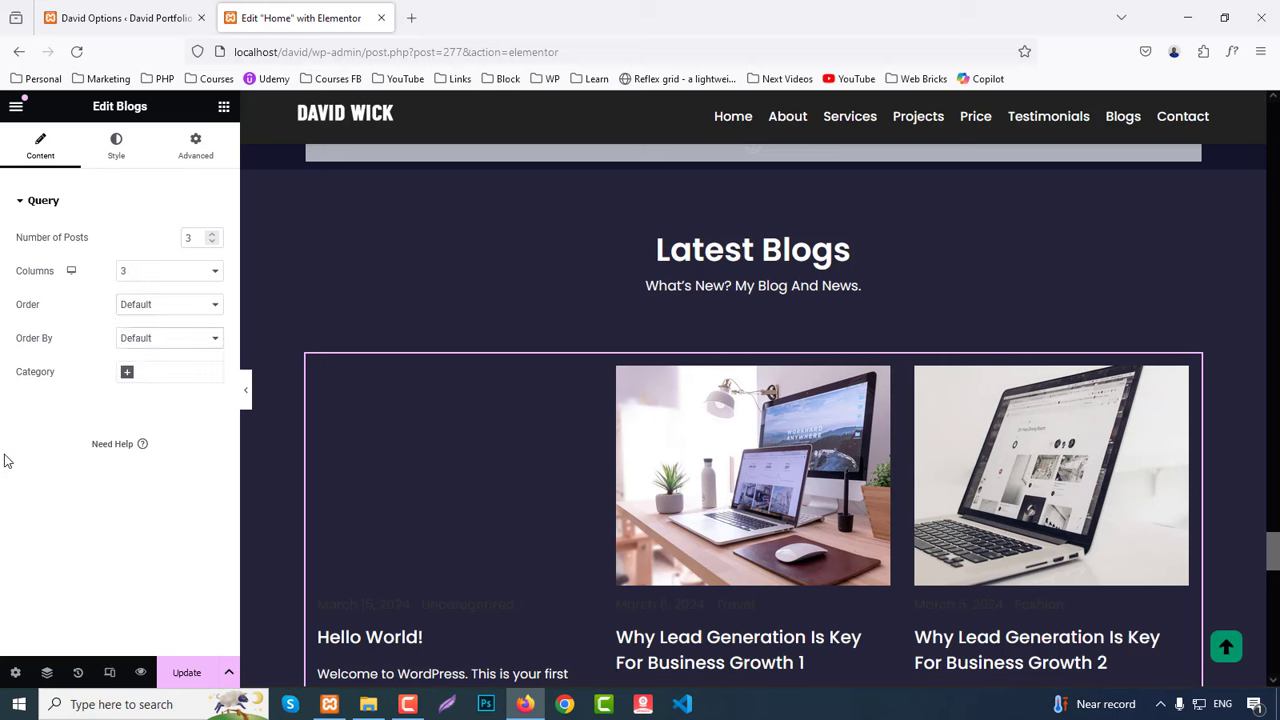
Step: Limit the Latest Blogs grid to posts in the Fashion category
click(130, 373)
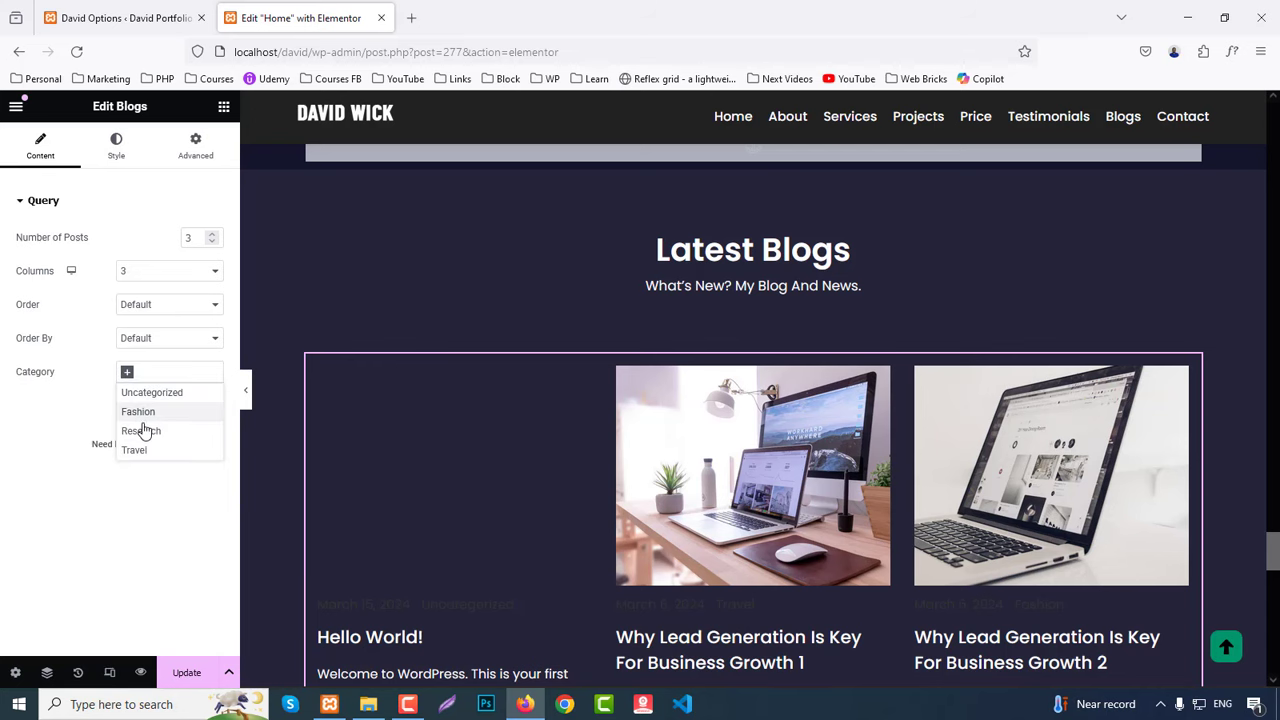
click(145, 411)
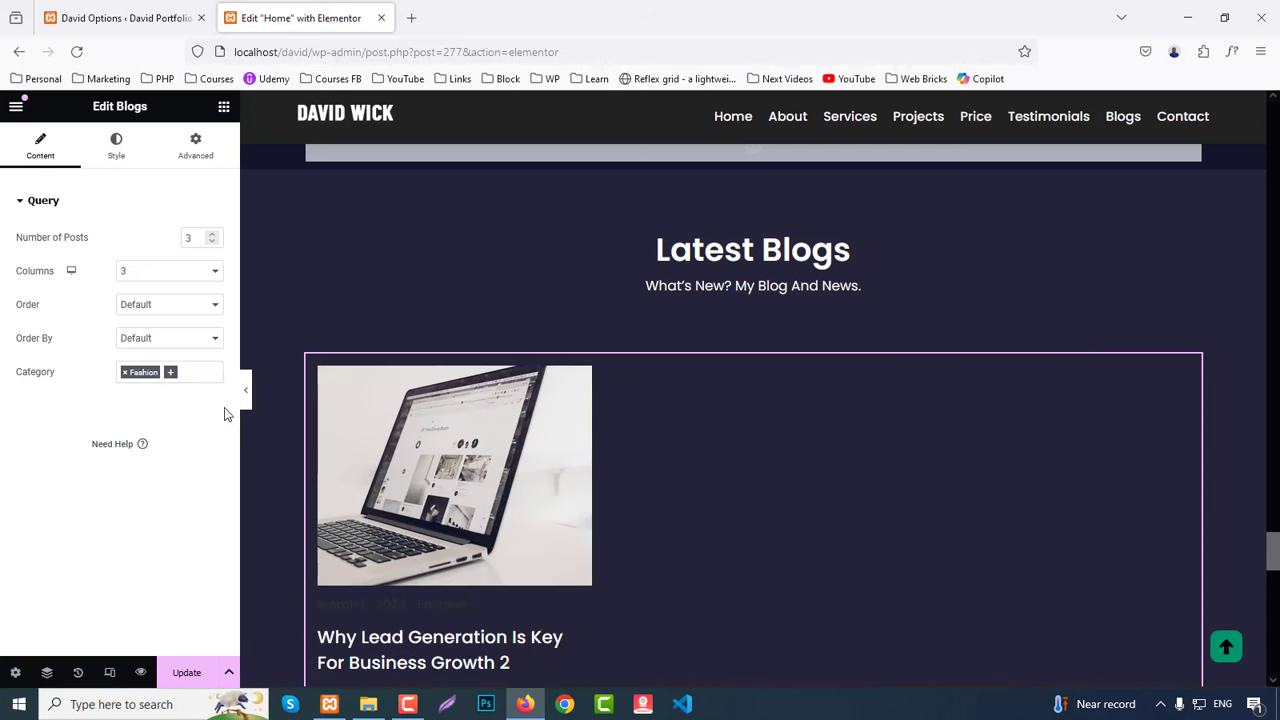
Step: Add the Research and Travel categories to the Latest Blogs grid's query alongside Fashion
click(172, 377)
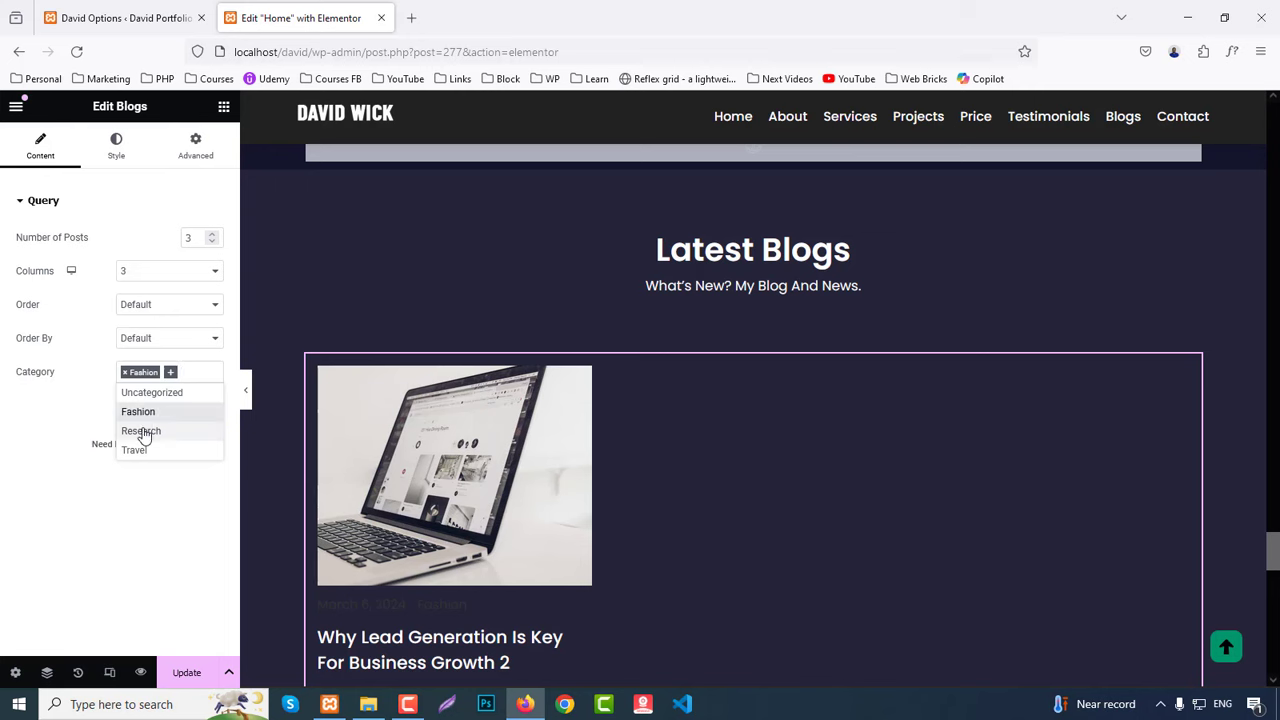
click(140, 428)
click(128, 393)
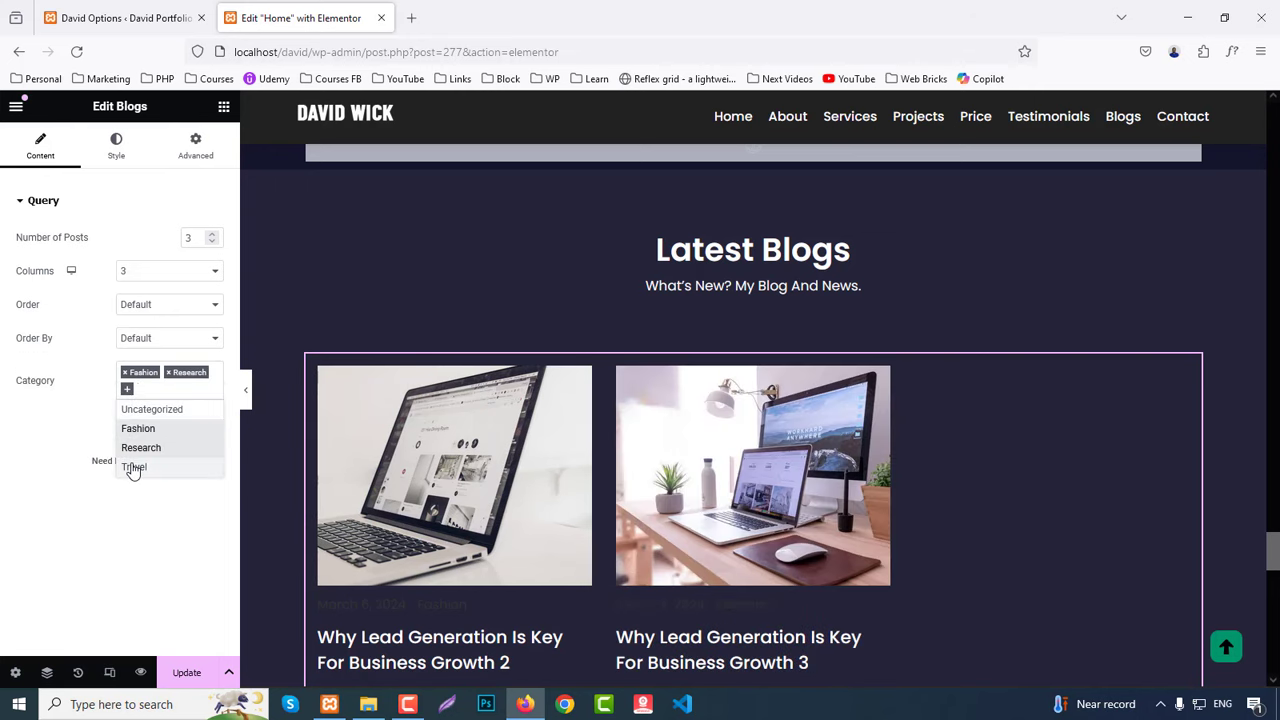
click(130, 465)
scroll(940, 424, down, 3)
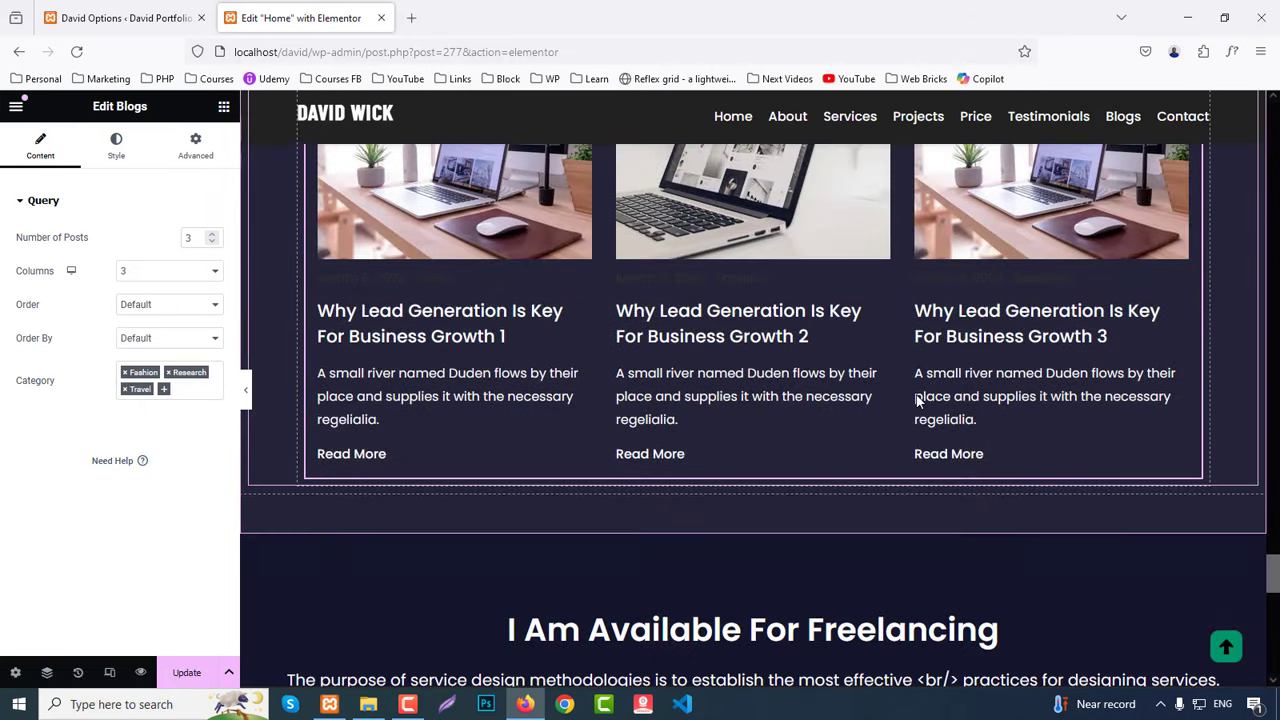
scroll(918, 400, up, 3)
Step: Set the text color of the blog posts' meta line to #FFFFFF
click(116, 146)
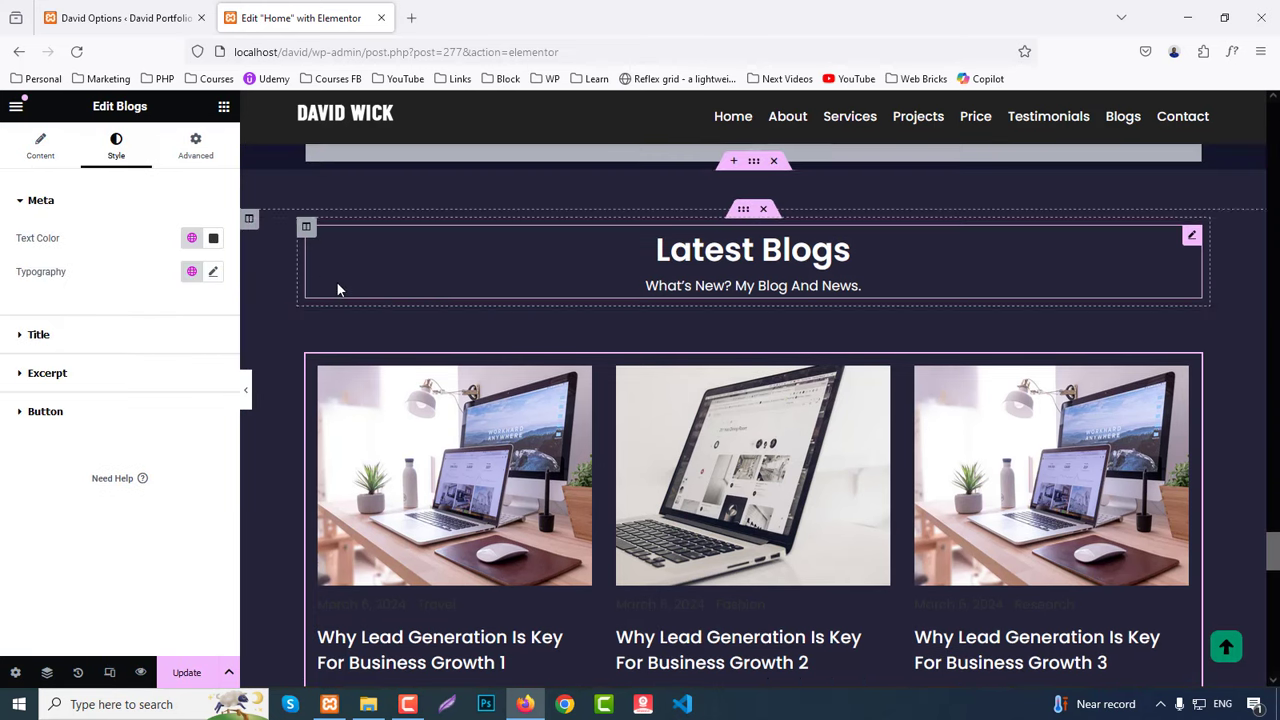
scroll(435, 286, down, 1)
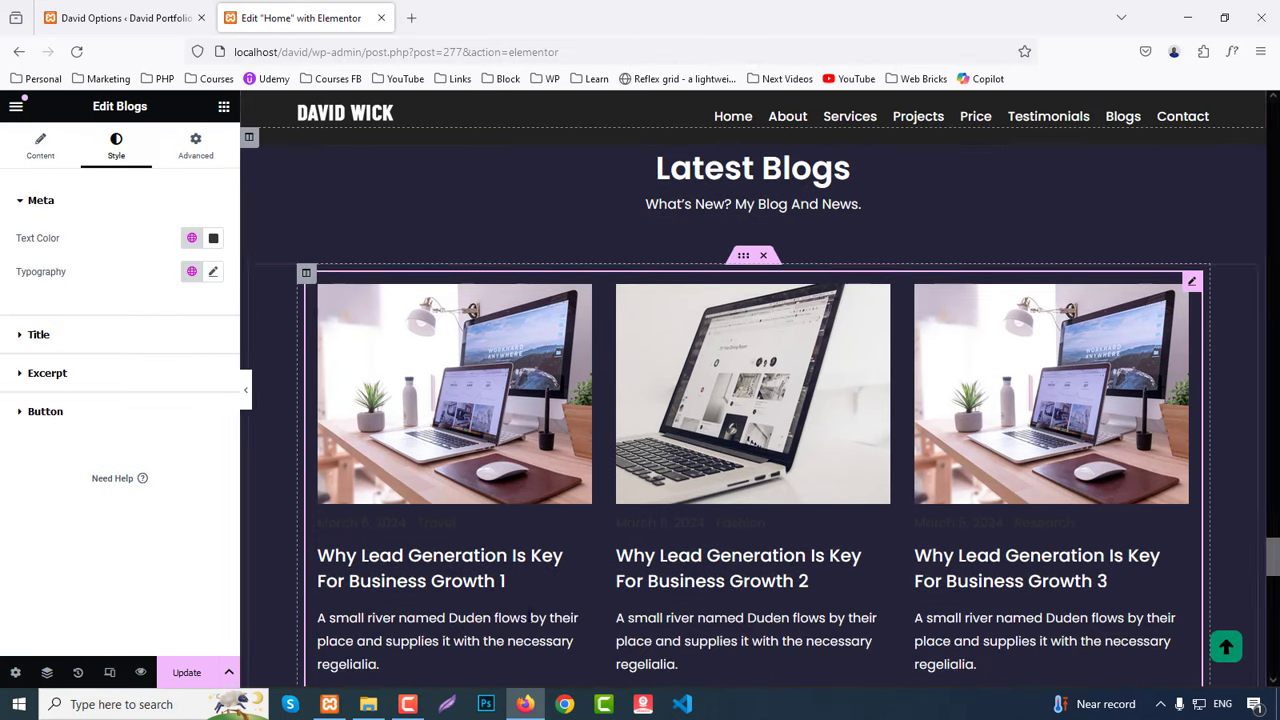
scroll(325, 486, down, 1)
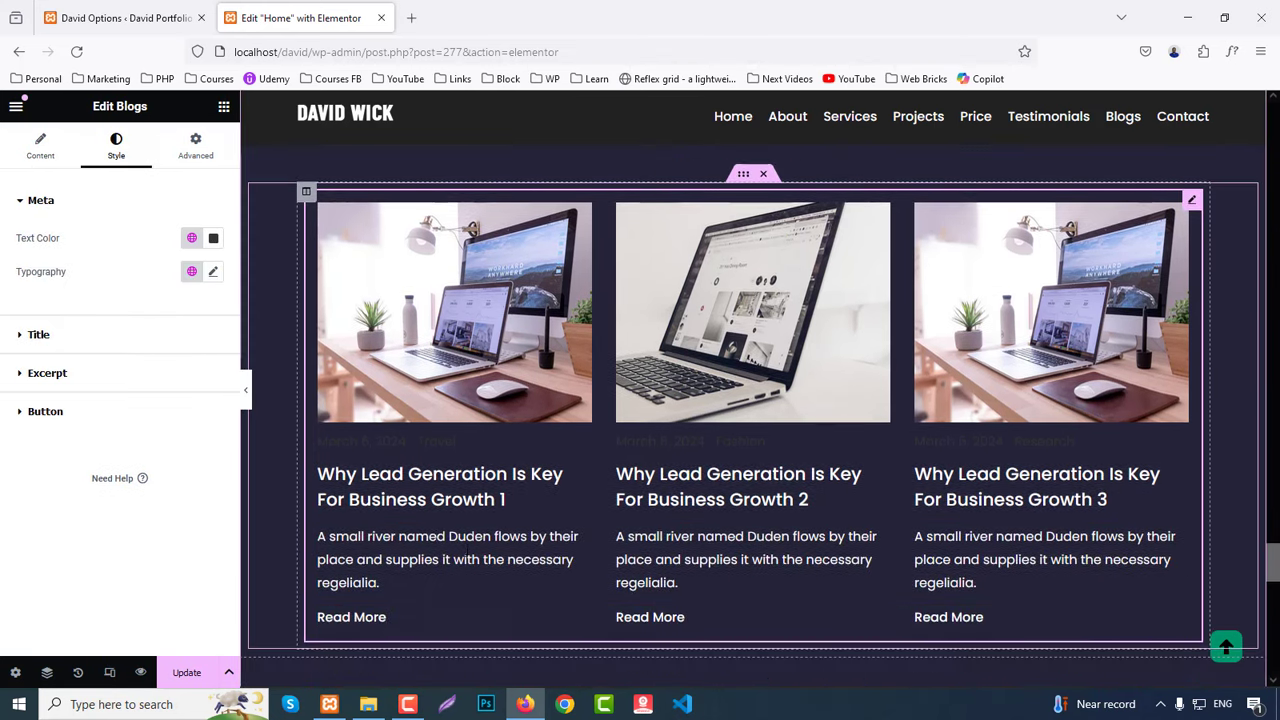
click(214, 240)
text(#FFFFFF)
click(87, 546)
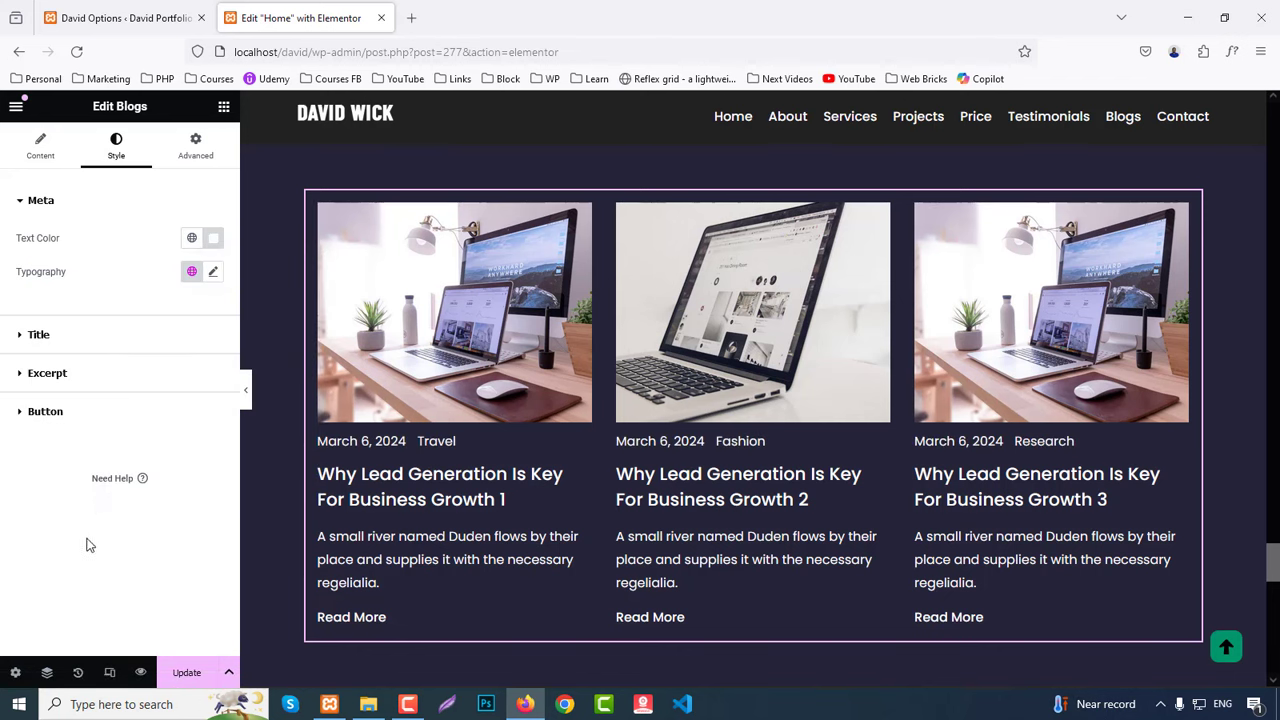
Step: Examine the Blogs widget's Title, Excerpt and Button style options, including the button's hover color
click(53, 338)
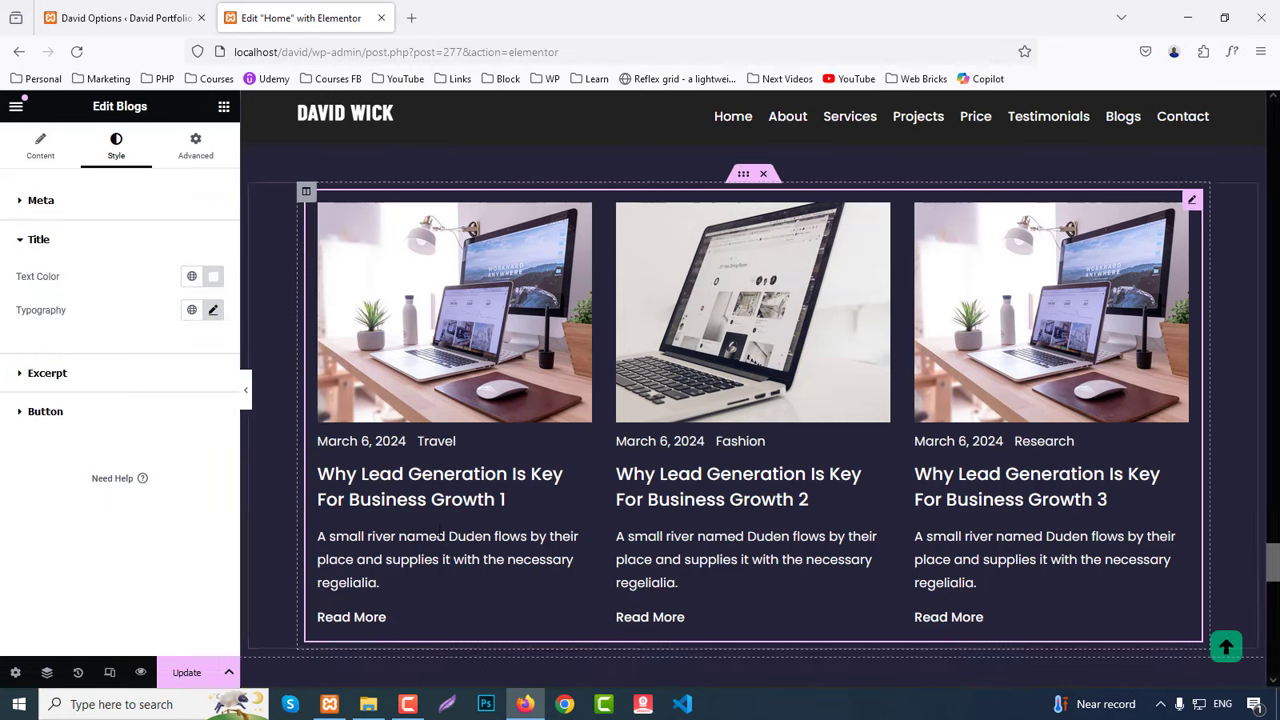
click(47, 374)
scroll(328, 514, down, 2)
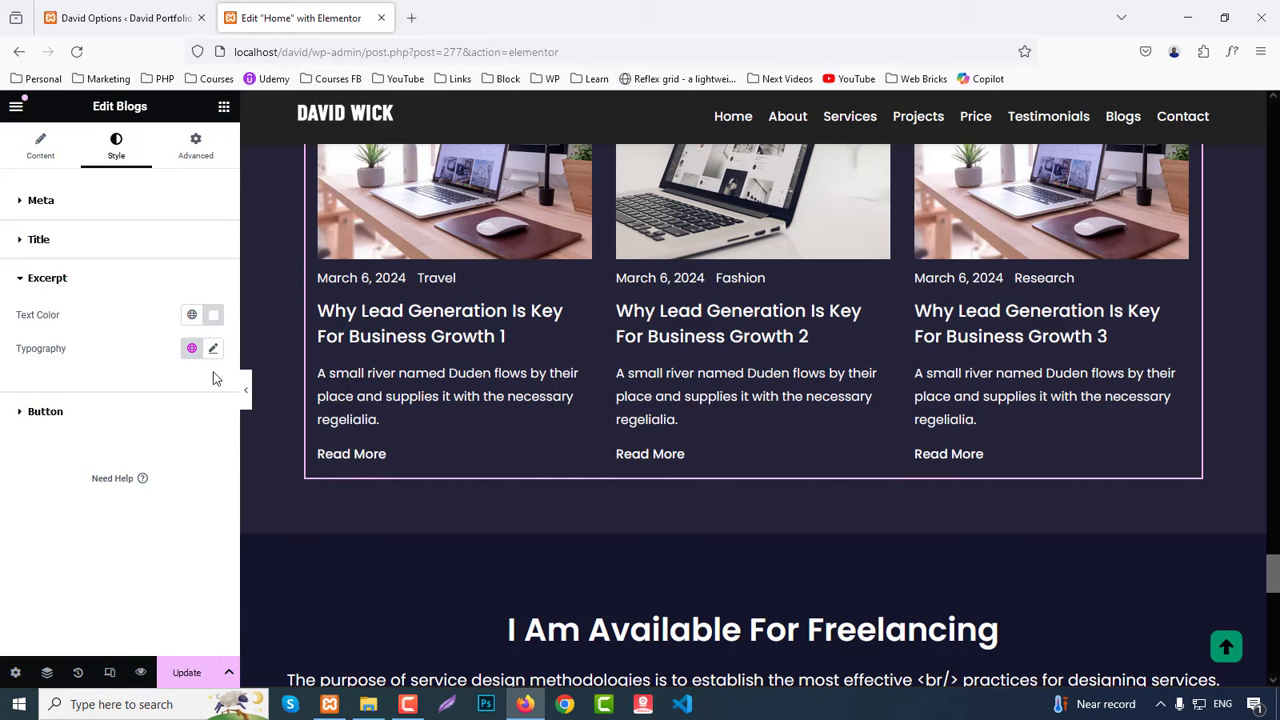
click(45, 412)
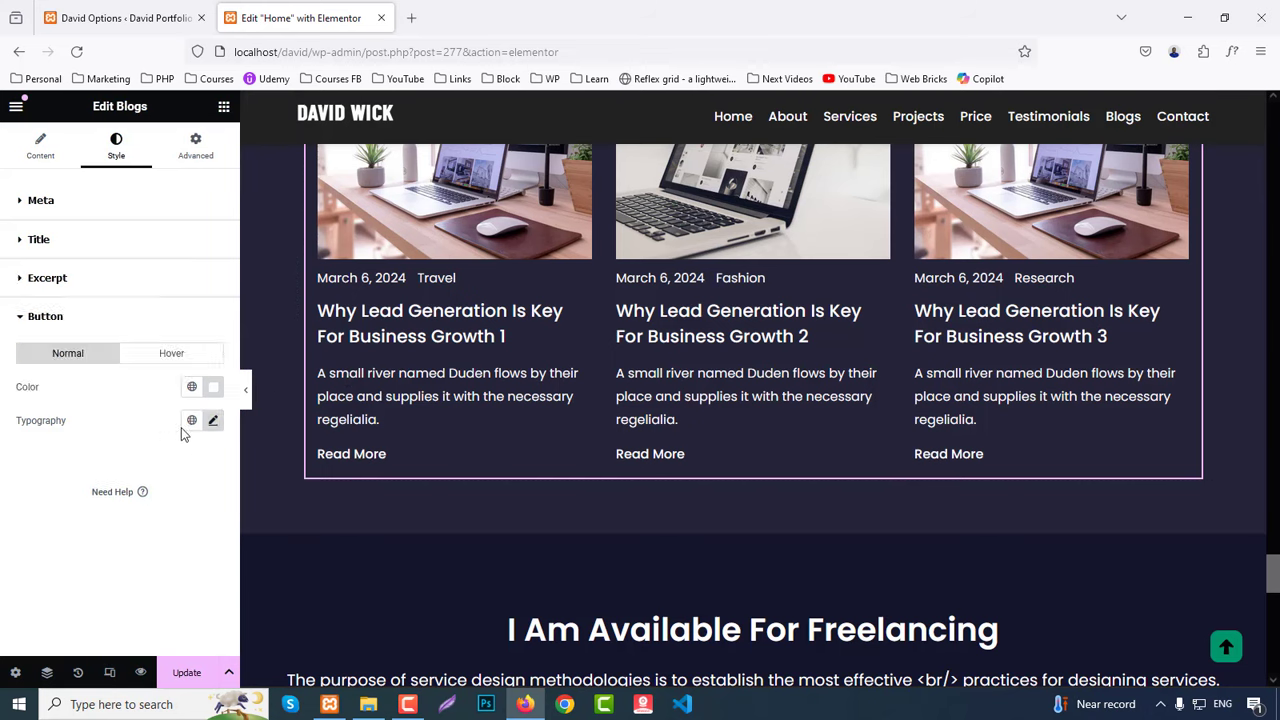
click(178, 356)
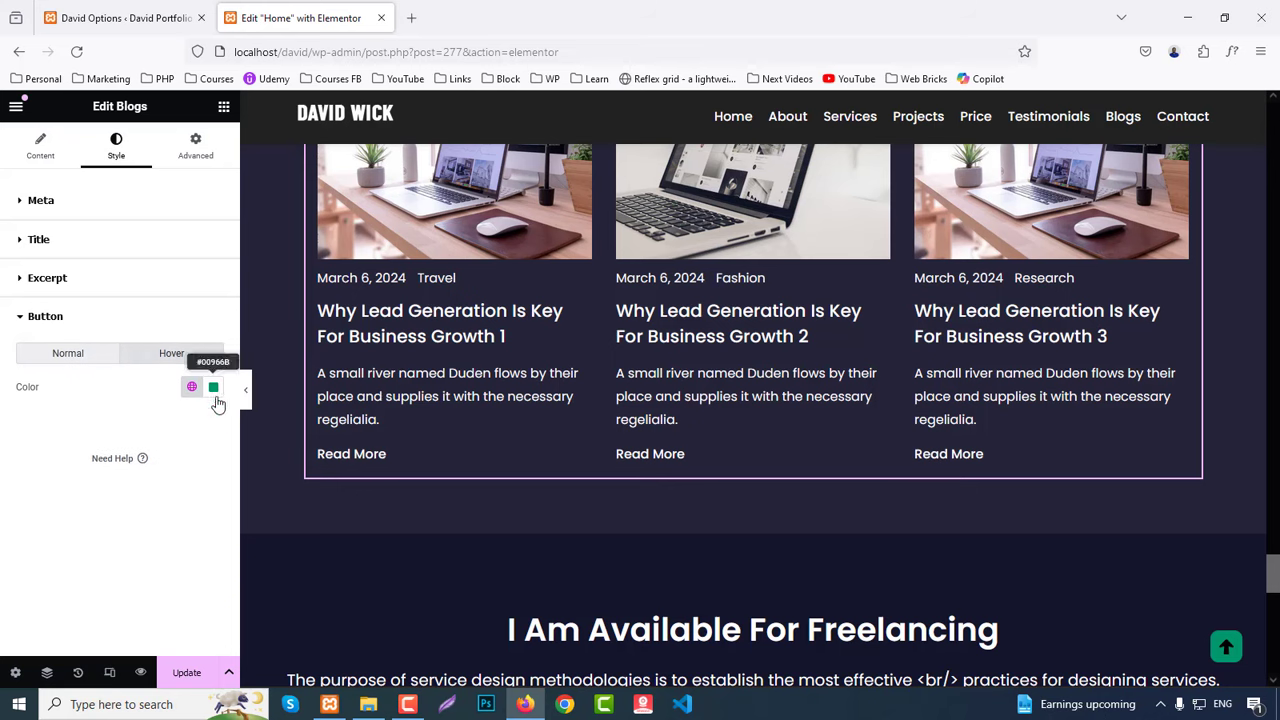
Step: Try left alignment on the freelancing call-to-action and set it back to center
scroll(955, 425, down, 3)
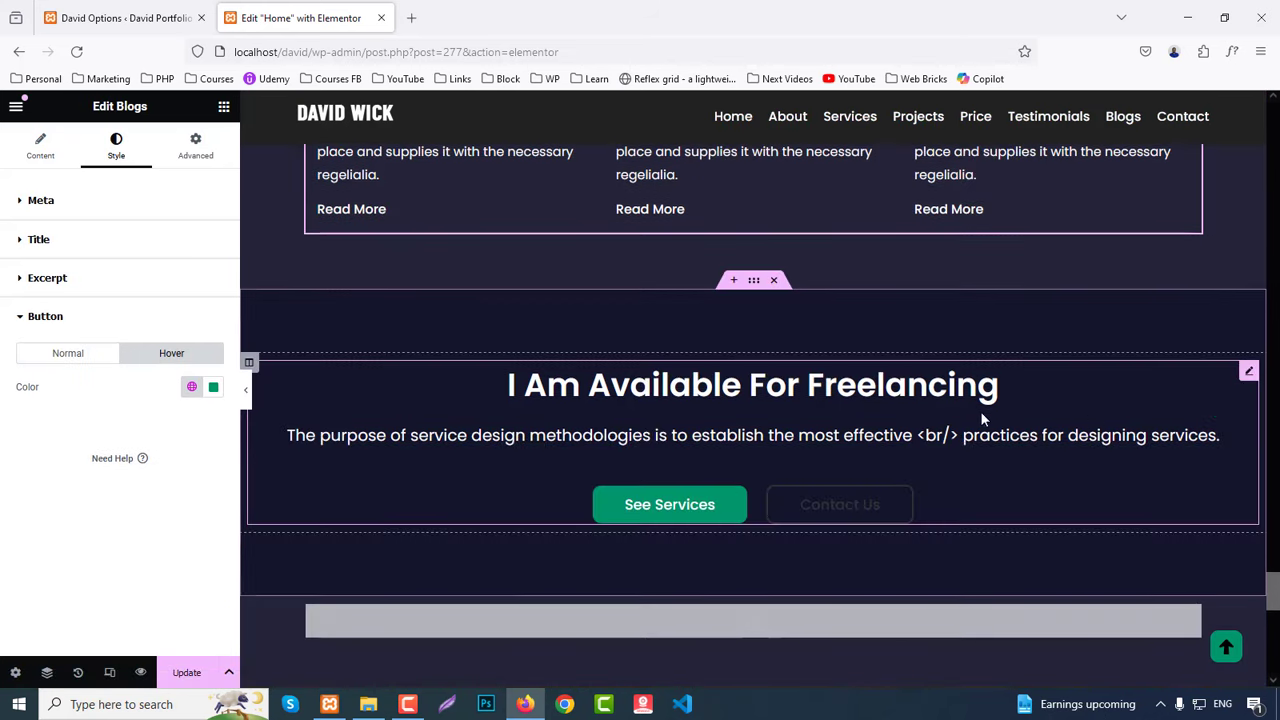
click(955, 425)
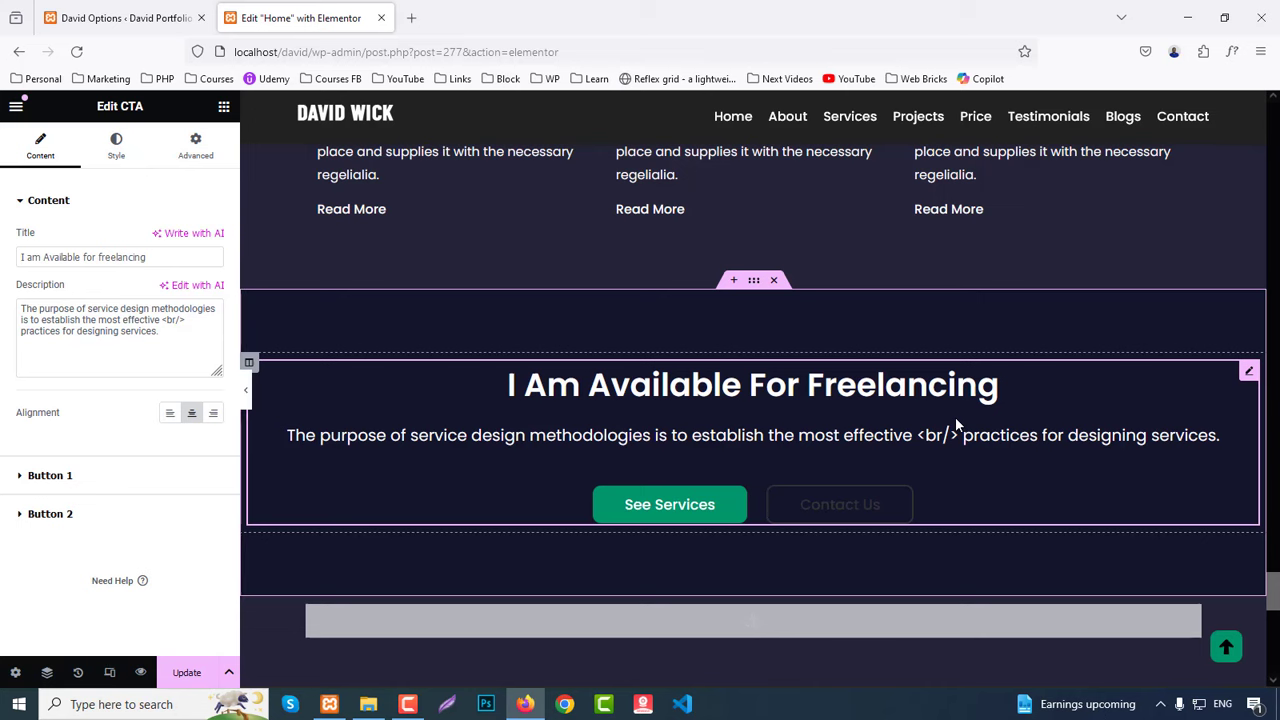
click(172, 421)
click(191, 418)
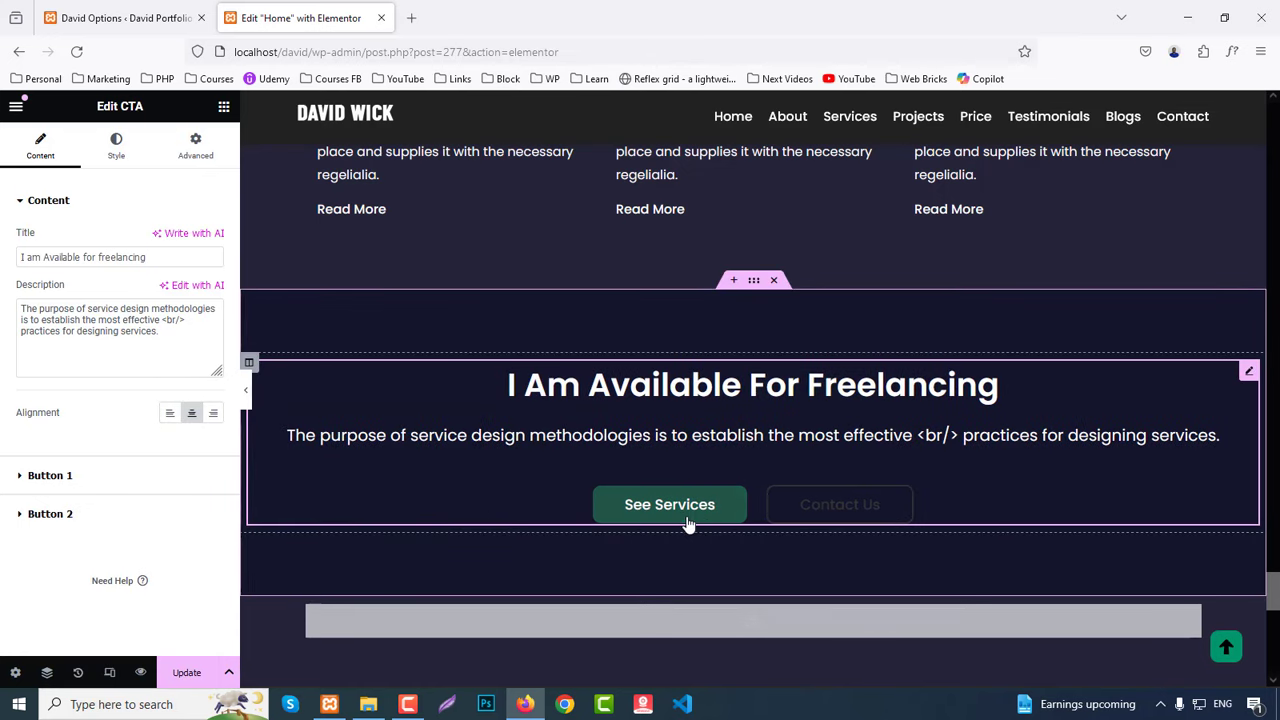
Step: Examine the call-to-action's text and link settings for both buttons and its layout and button style options
click(94, 482)
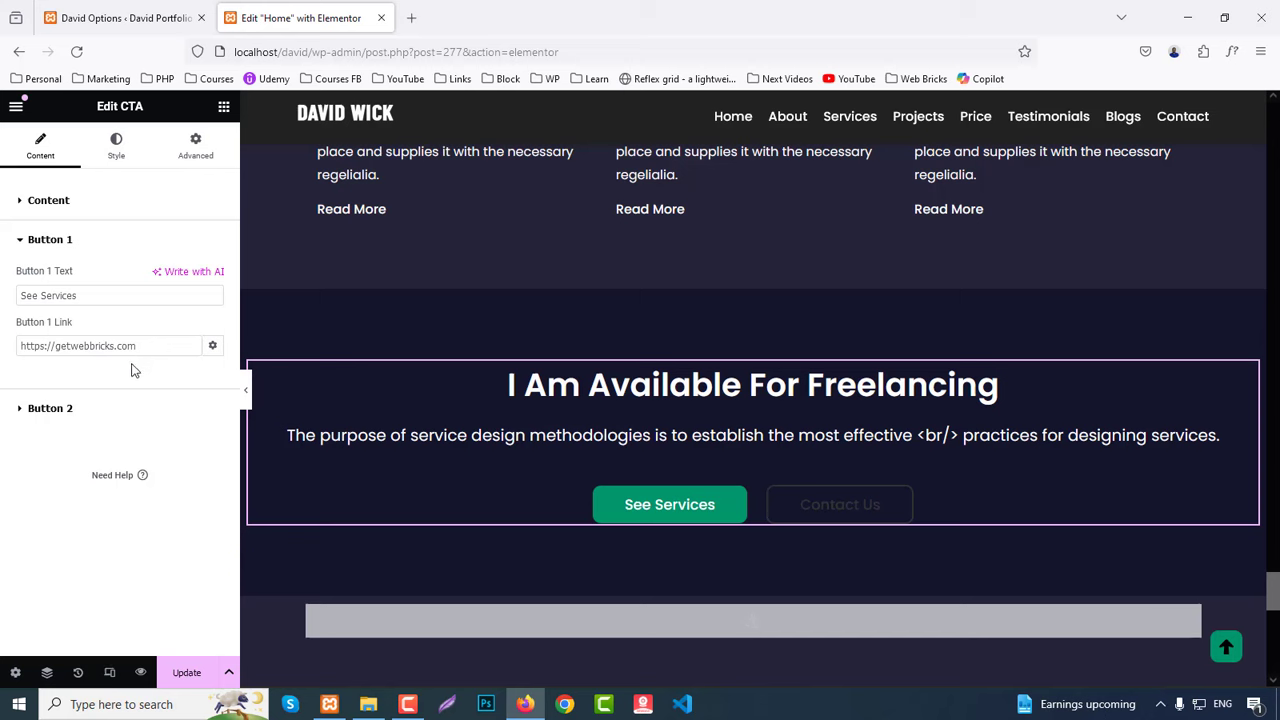
click(87, 404)
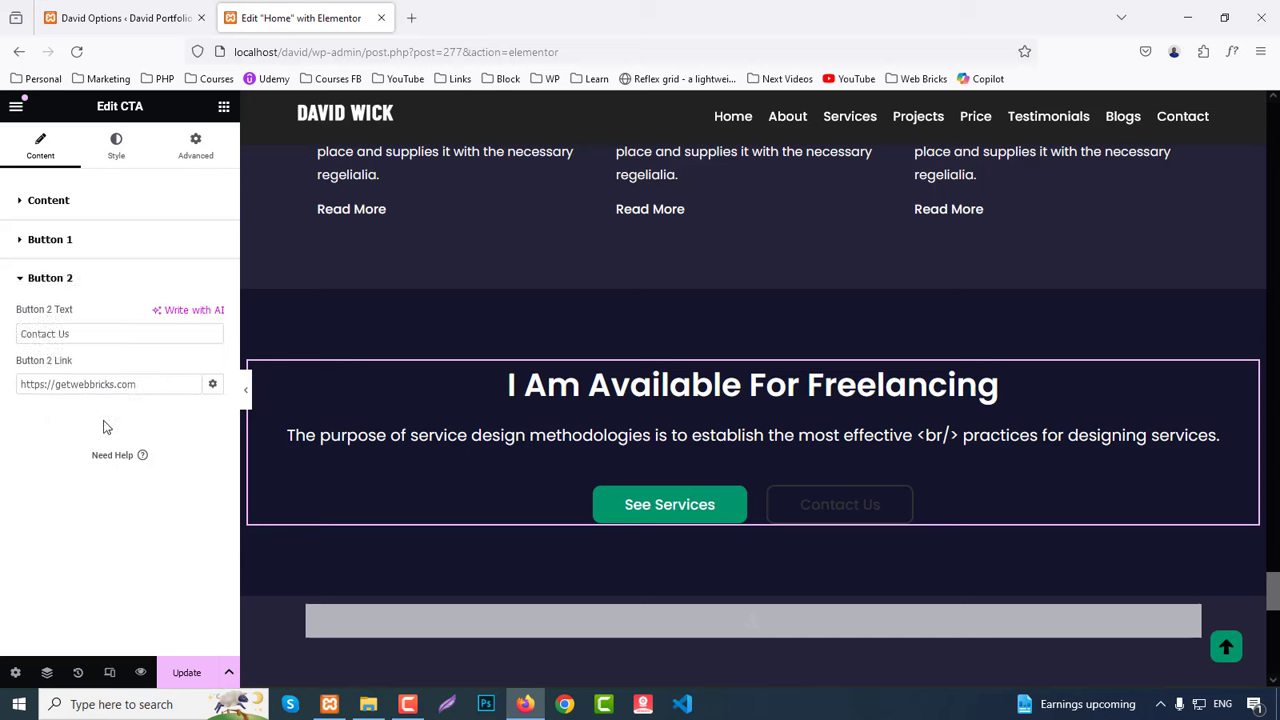
click(116, 145)
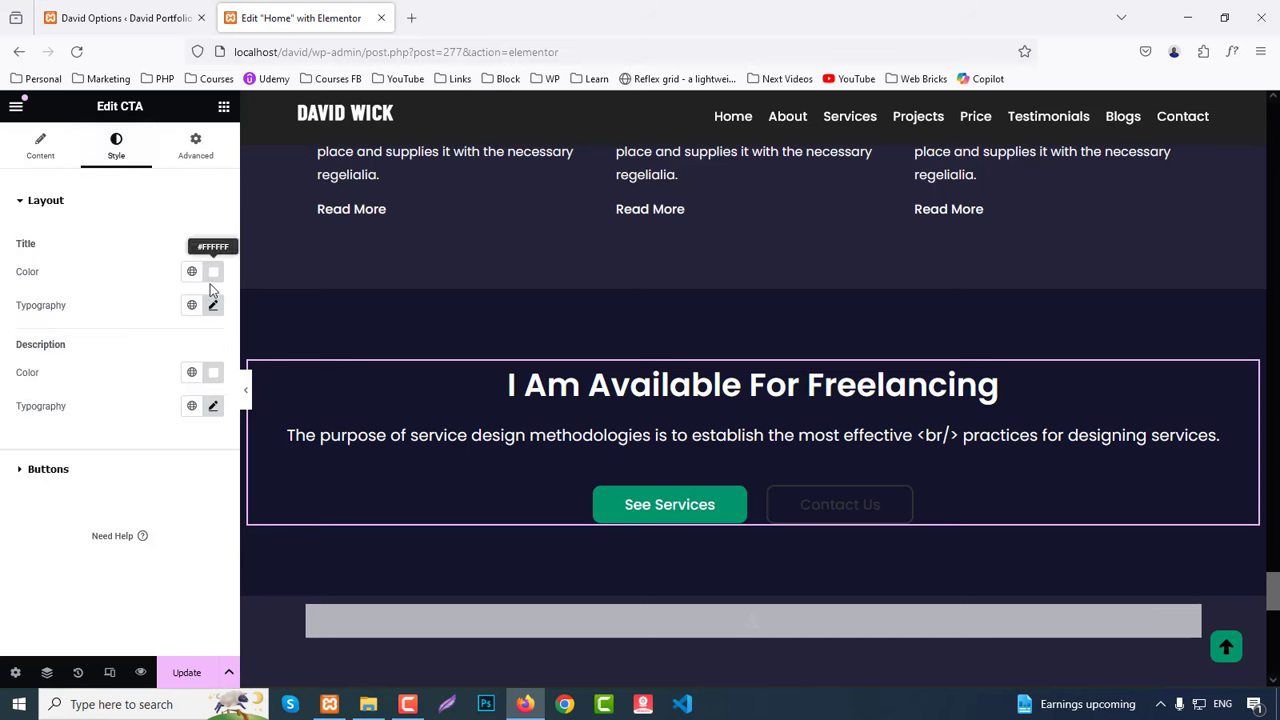
click(57, 478)
scroll(92, 450, down, 3)
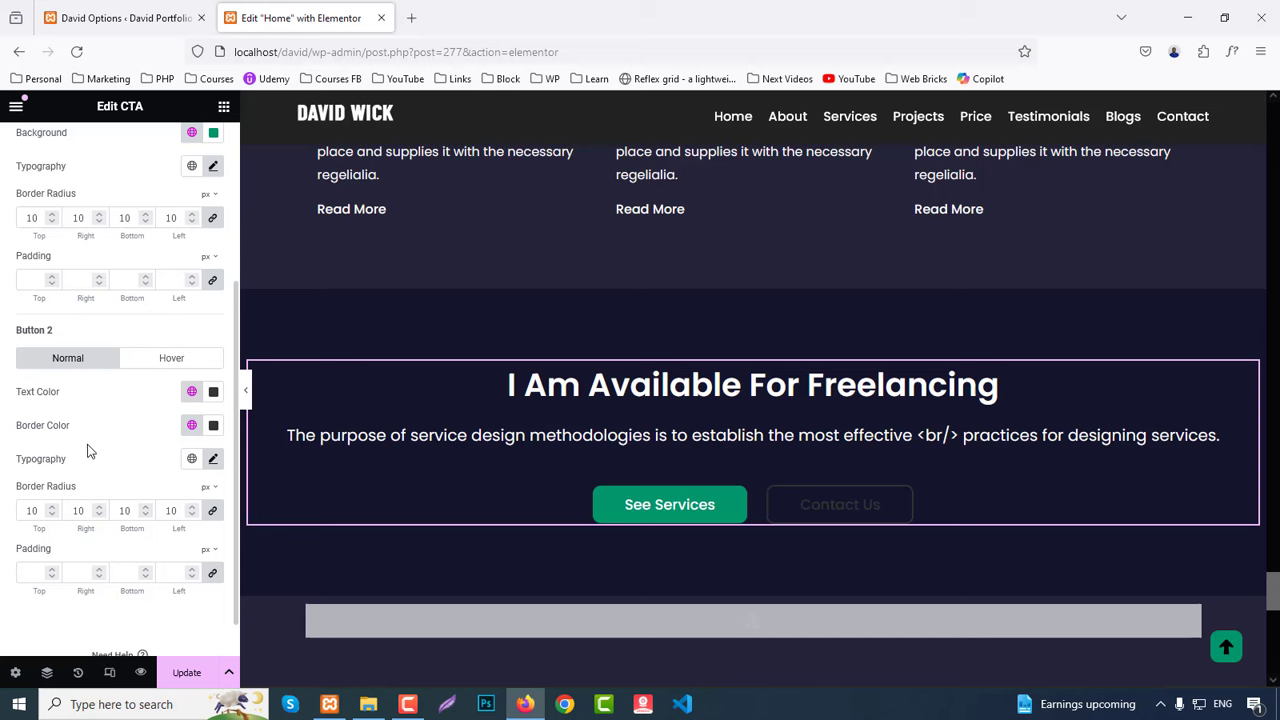
Step: Add a fourth item to the contact info list in the Contact Me section
scroll(1177, 477, down, 5)
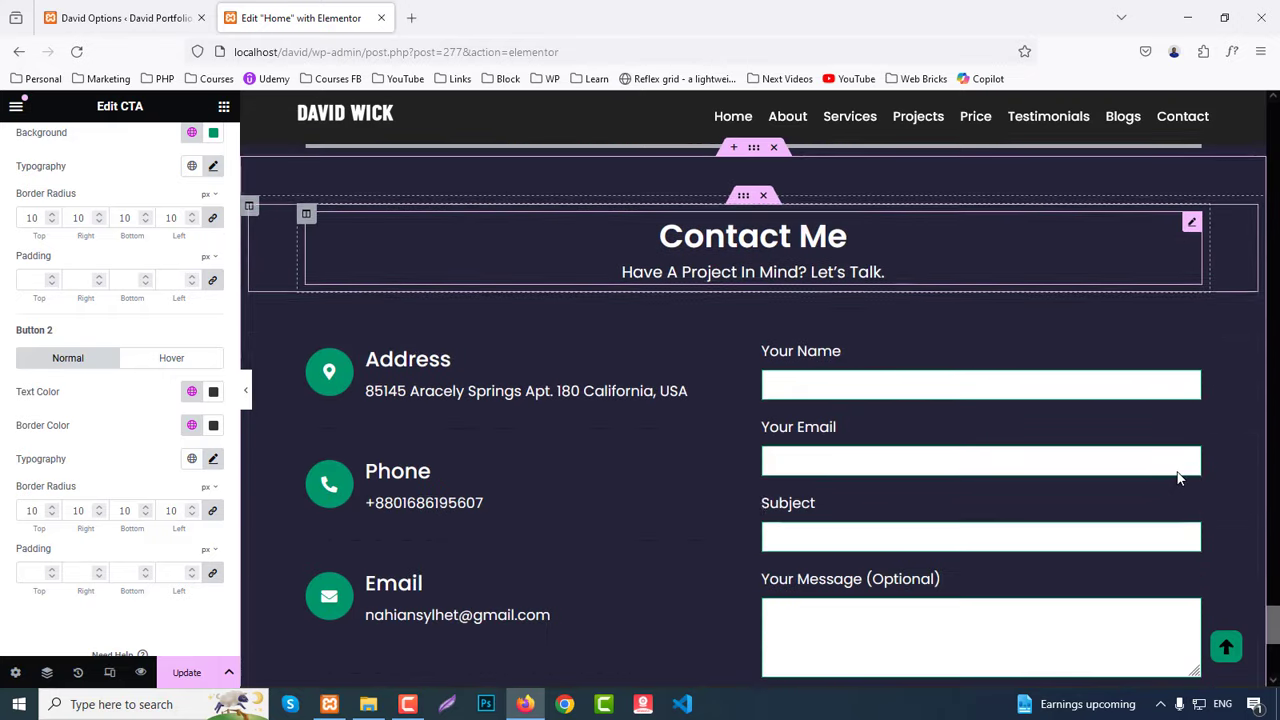
scroll(514, 394, down, 2)
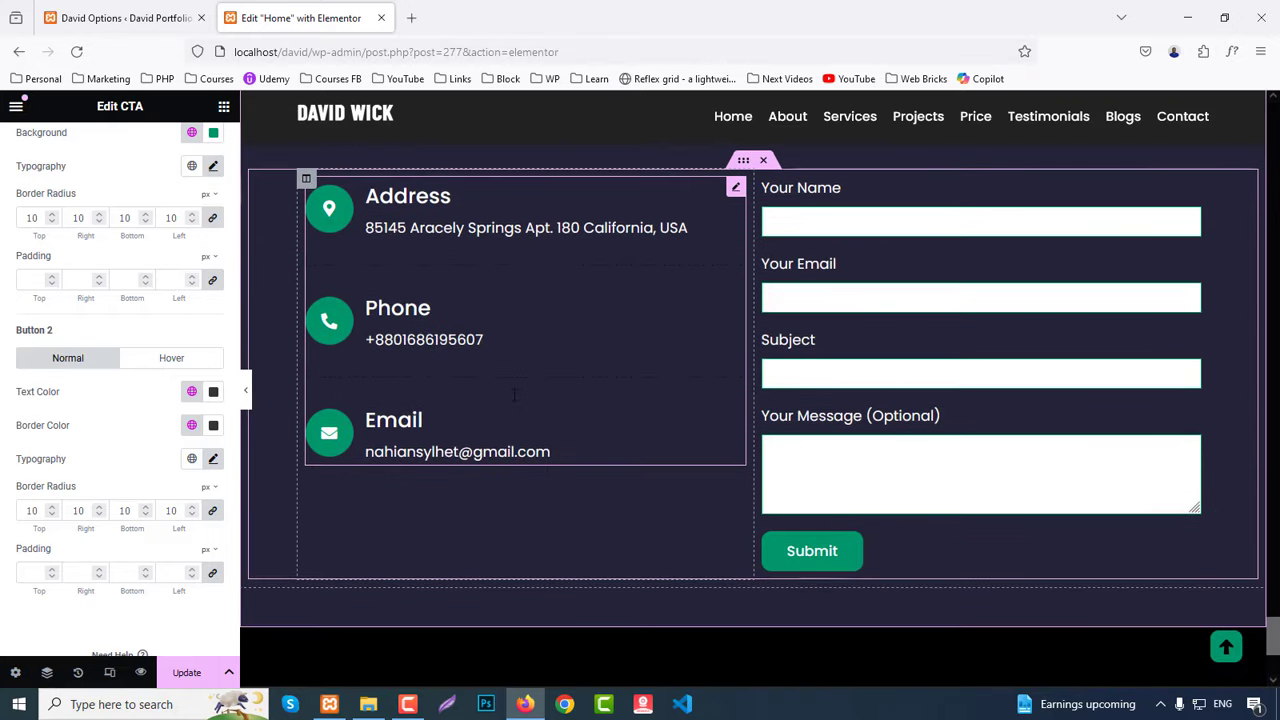
scroll(605, 377, up, 1)
click(606, 375)
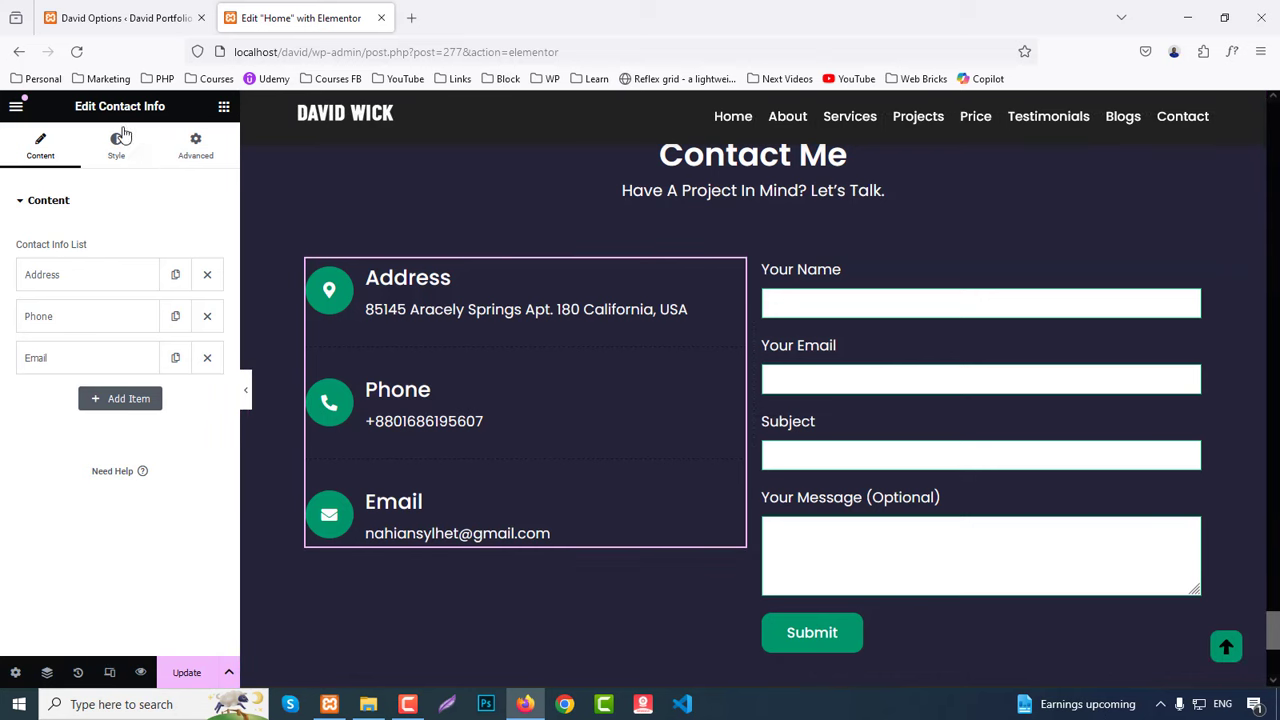
click(128, 398)
scroll(708, 391, down, 1)
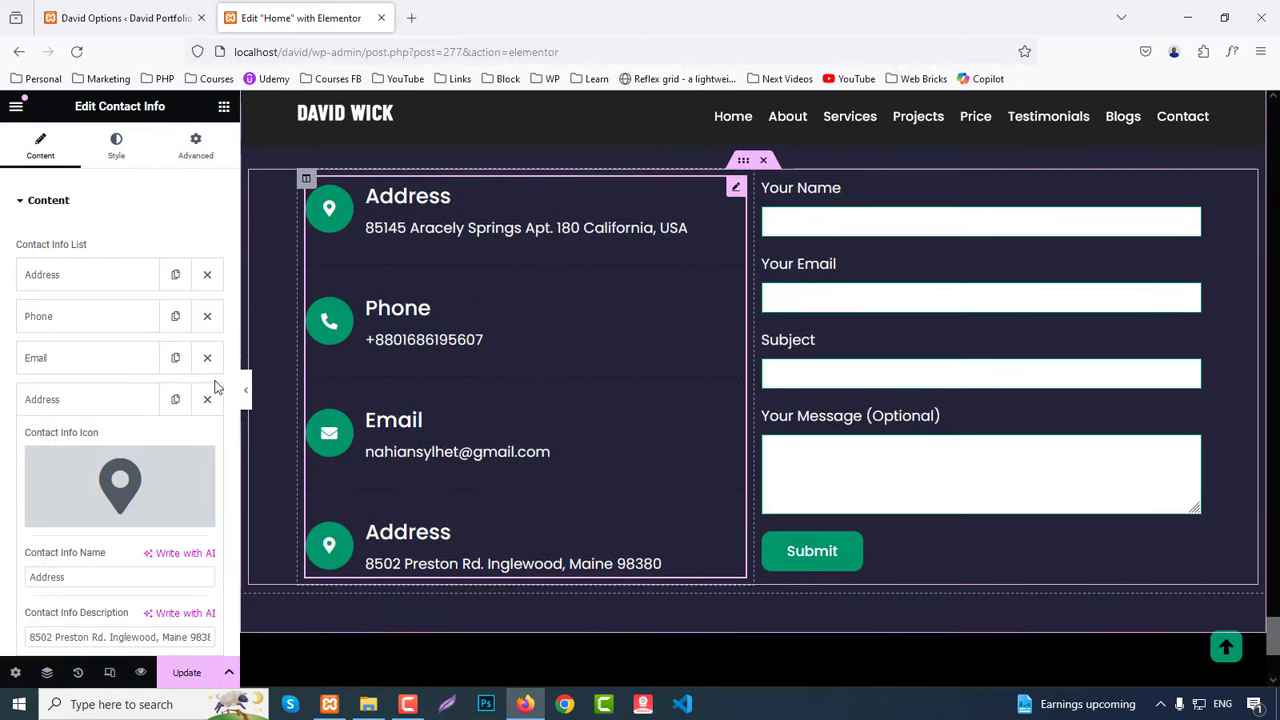
scroll(20, 460, down, 2)
scroll(2, 473, up, 2)
Step: Examine the first Address item's icon, name and description fields and the Contact Info style options
click(66, 280)
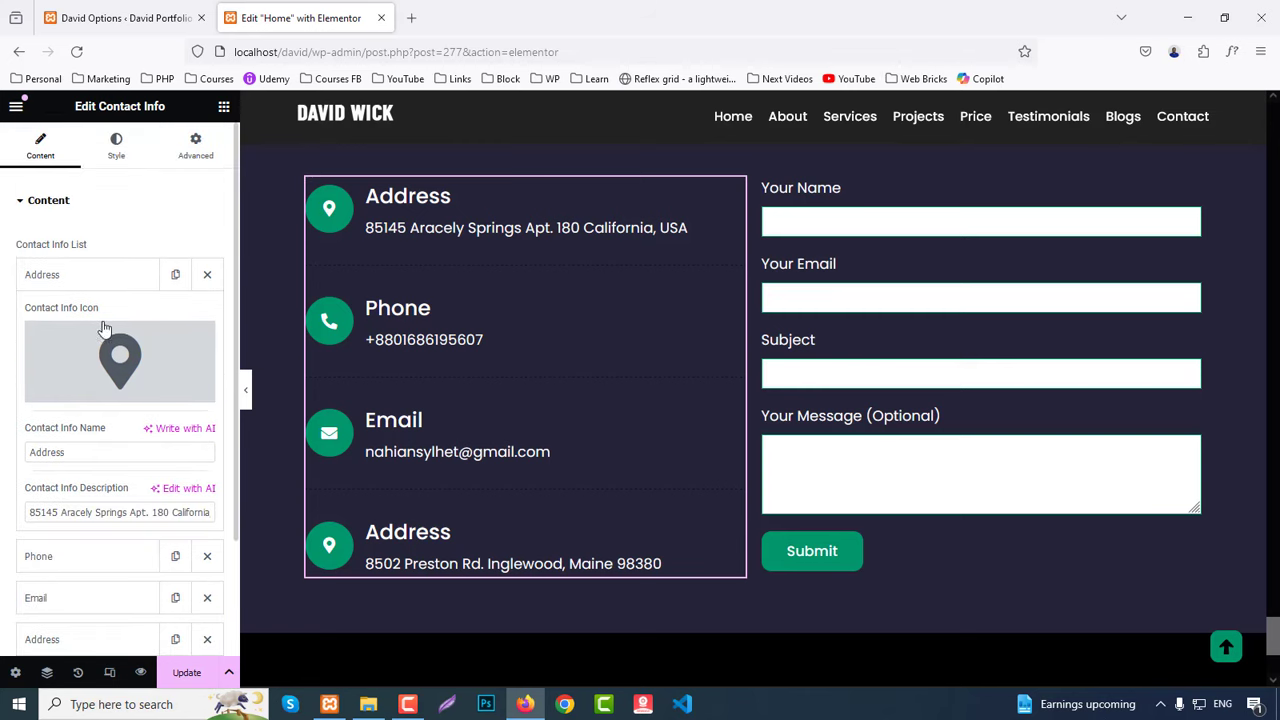
drag(87, 448, 5, 455)
drag(98, 514, 2, 512)
scroll(2, 506, down, 2)
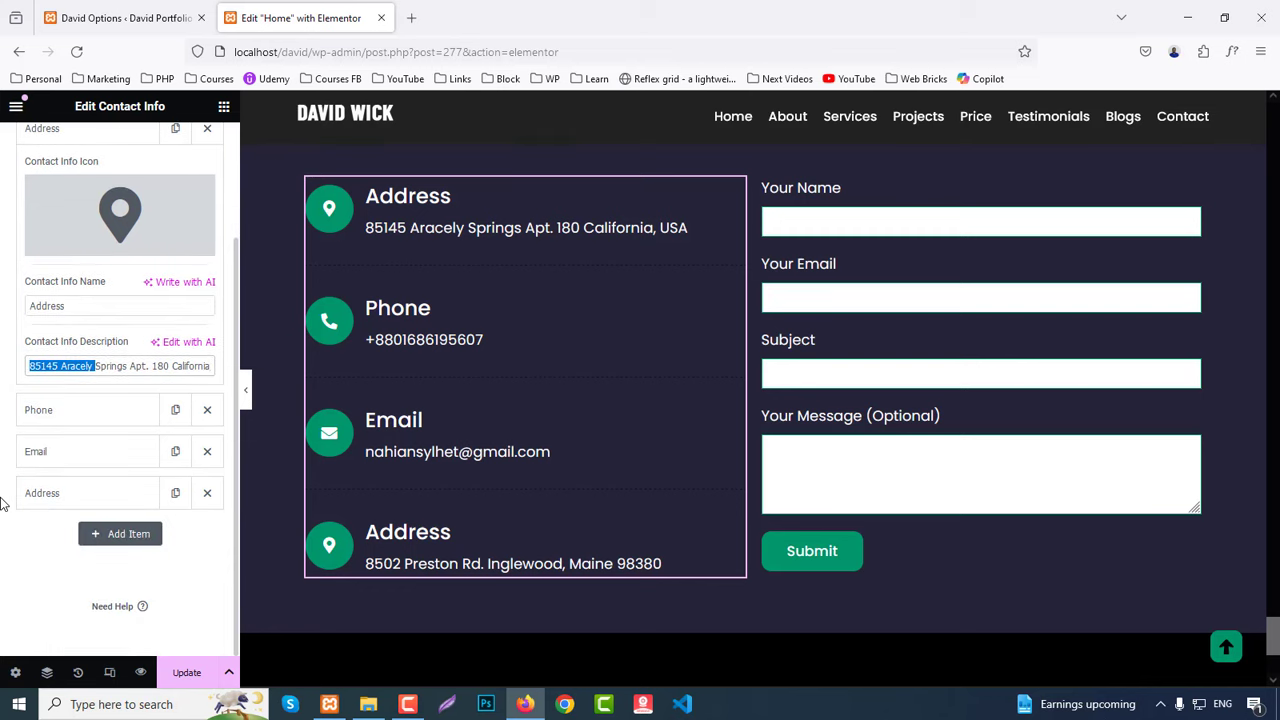
scroll(2, 503, up, 2)
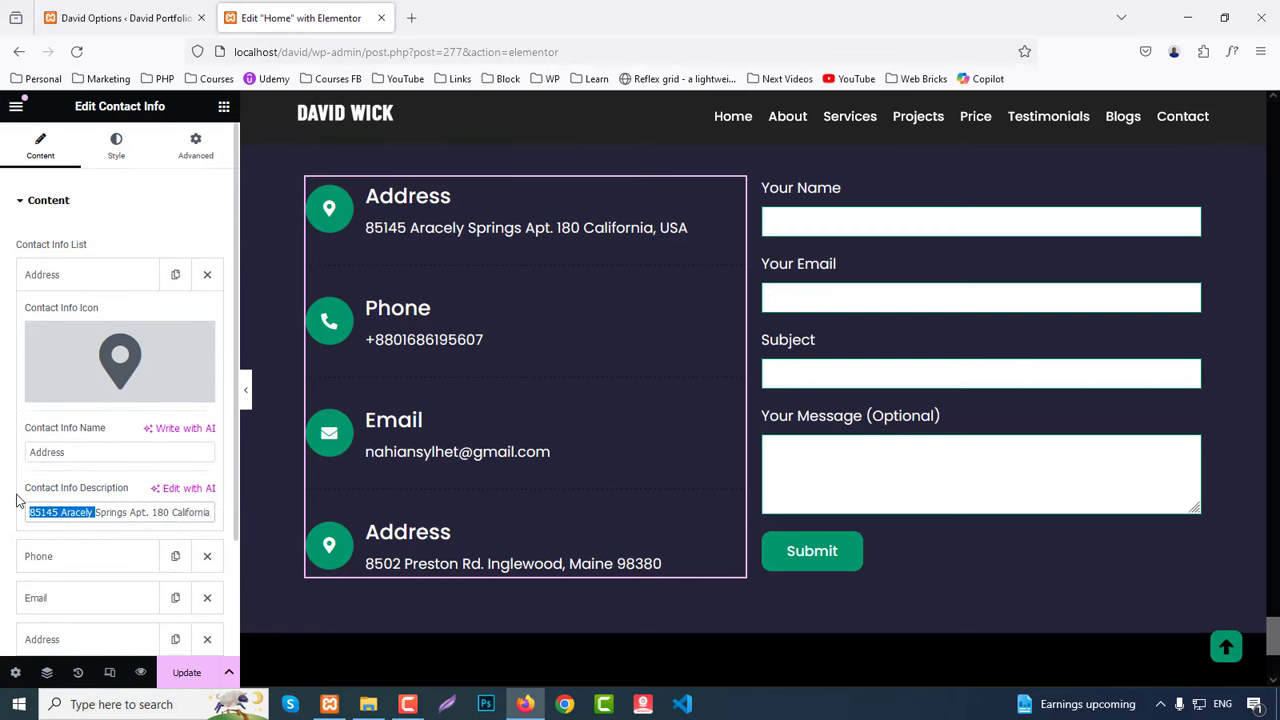
click(116, 152)
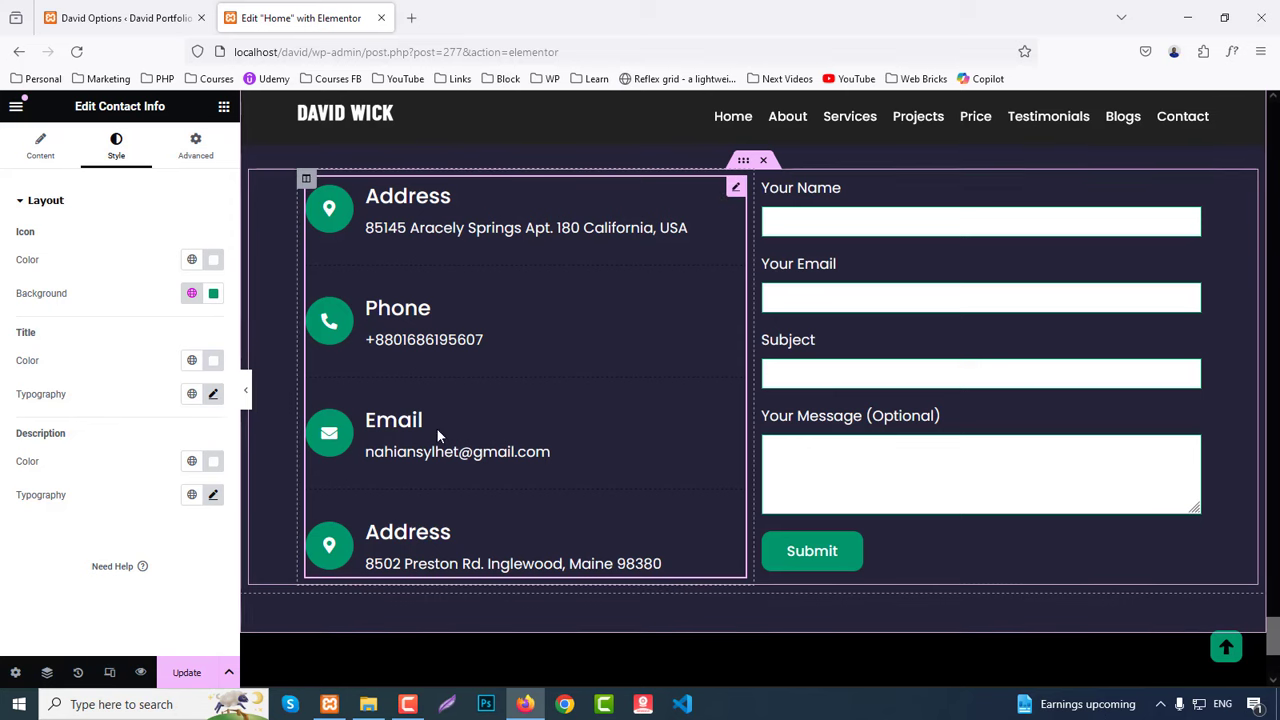
Step: Check the selectable forms for the contact form and try centered field labels, returning them to left alignment
click(960, 272)
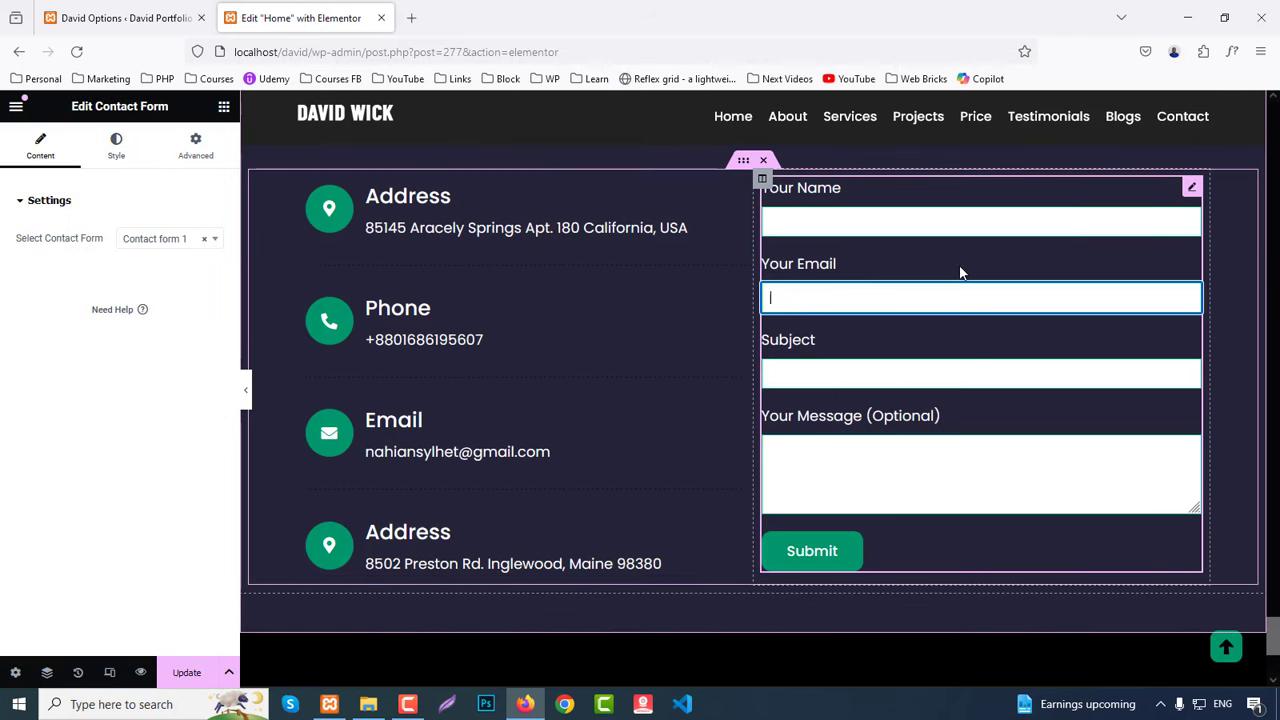
click(146, 240)
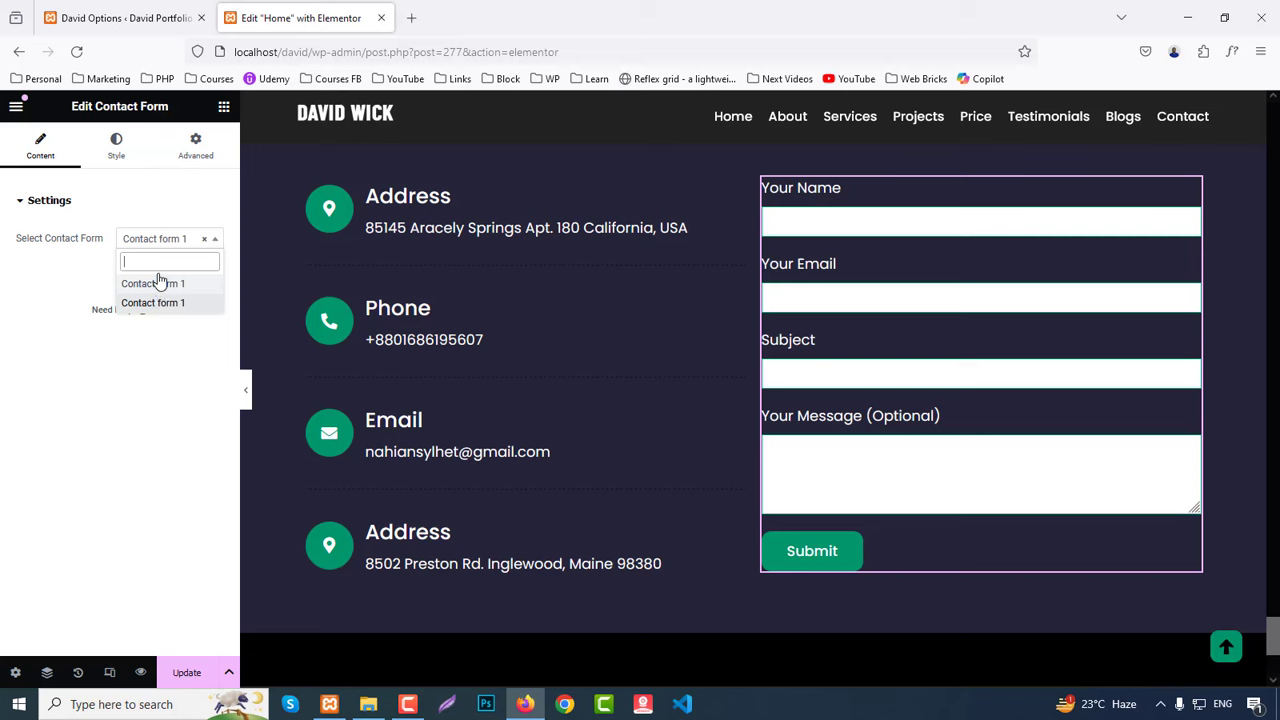
click(117, 148)
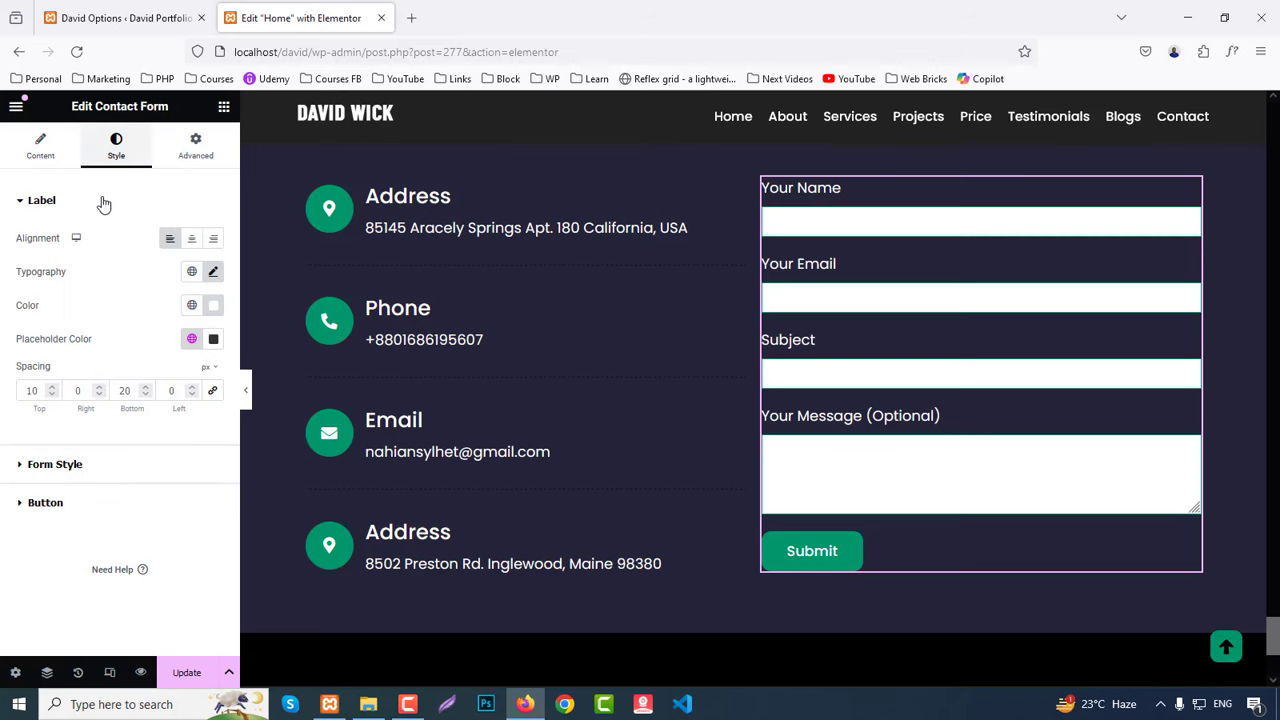
click(189, 239)
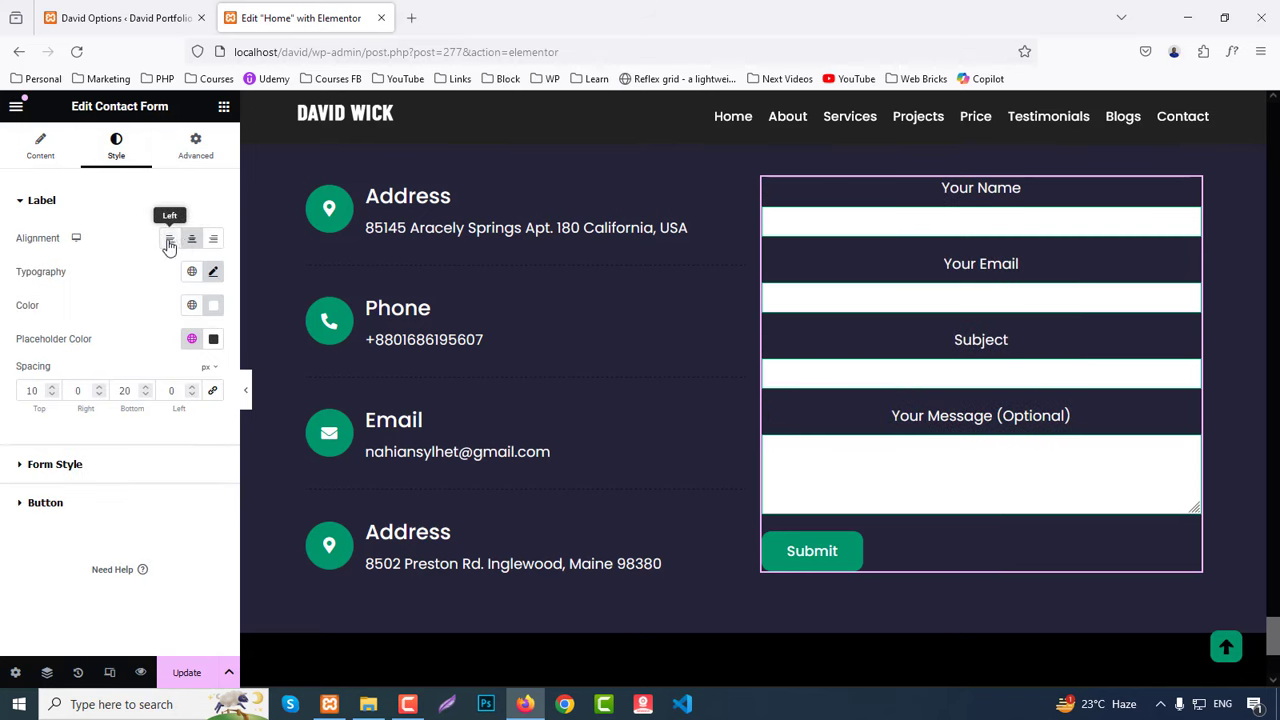
click(168, 239)
Step: Examine the contact form's Form Style and Button style options
click(55, 465)
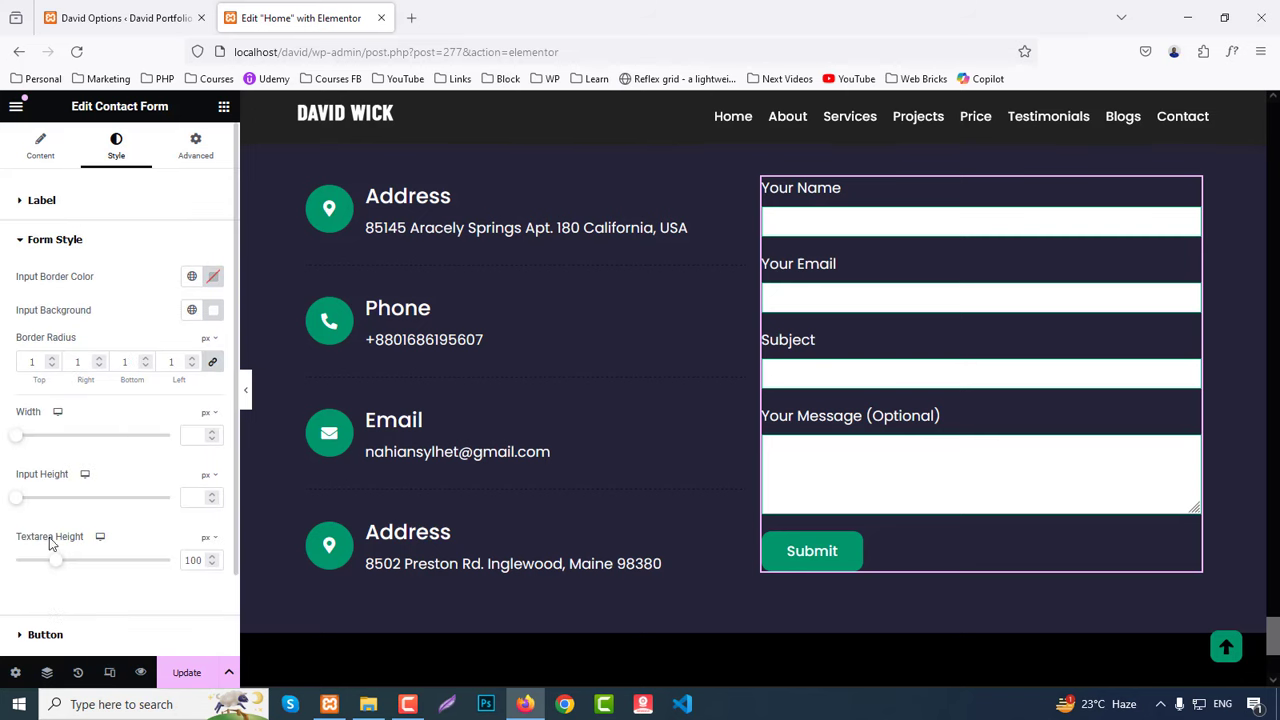
click(45, 635)
scroll(897, 437, down, 3)
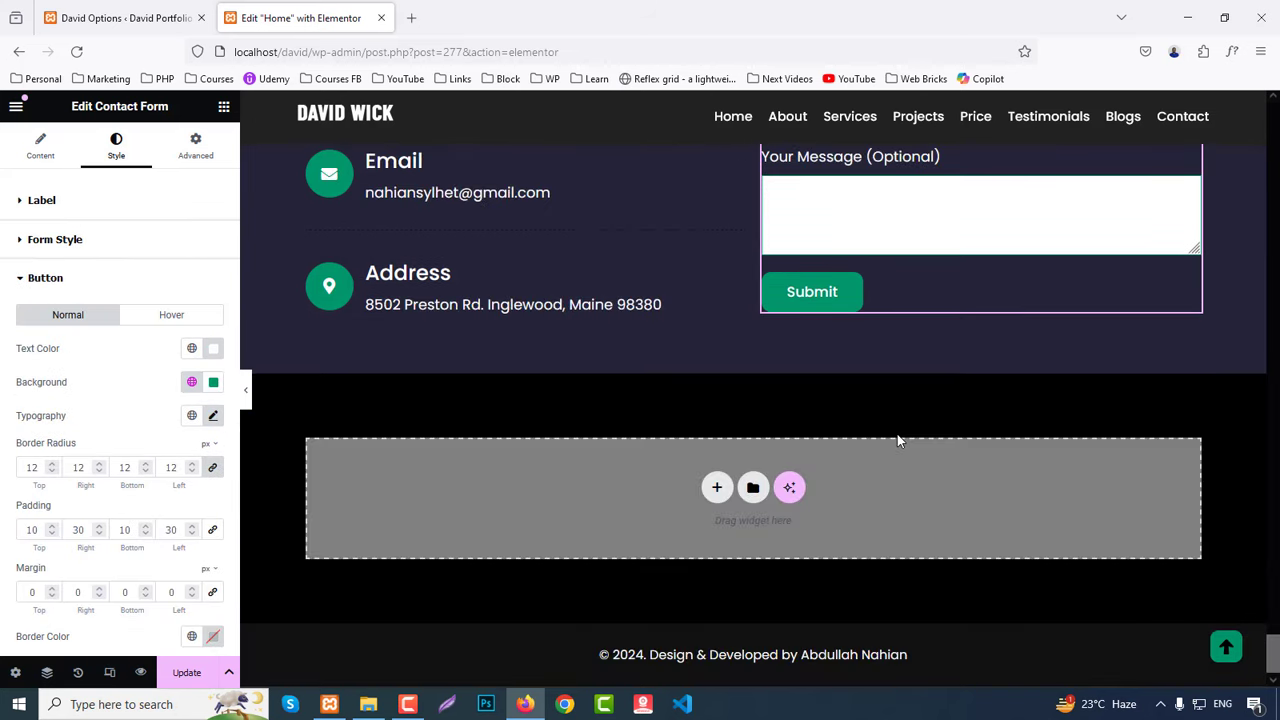
Step: Look back over the homepage sections from the footer up to the hero
scroll(908, 508, up, 15)
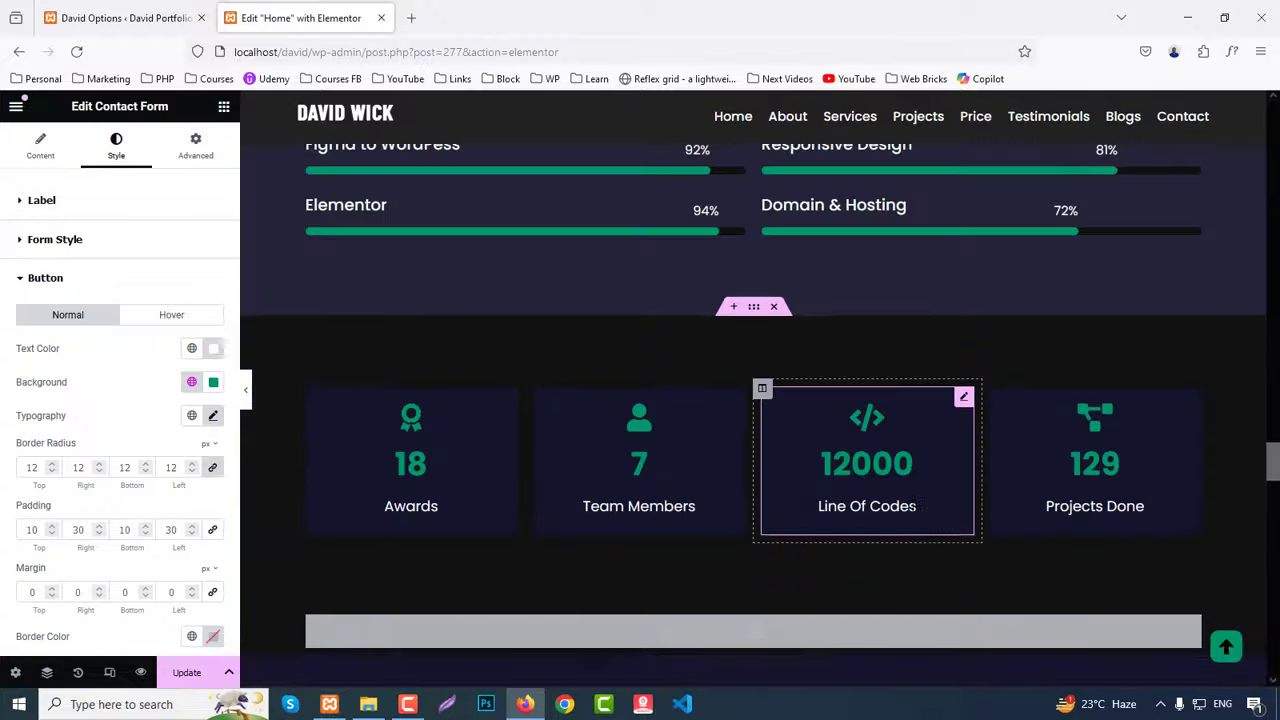
scroll(911, 503, up, 15)
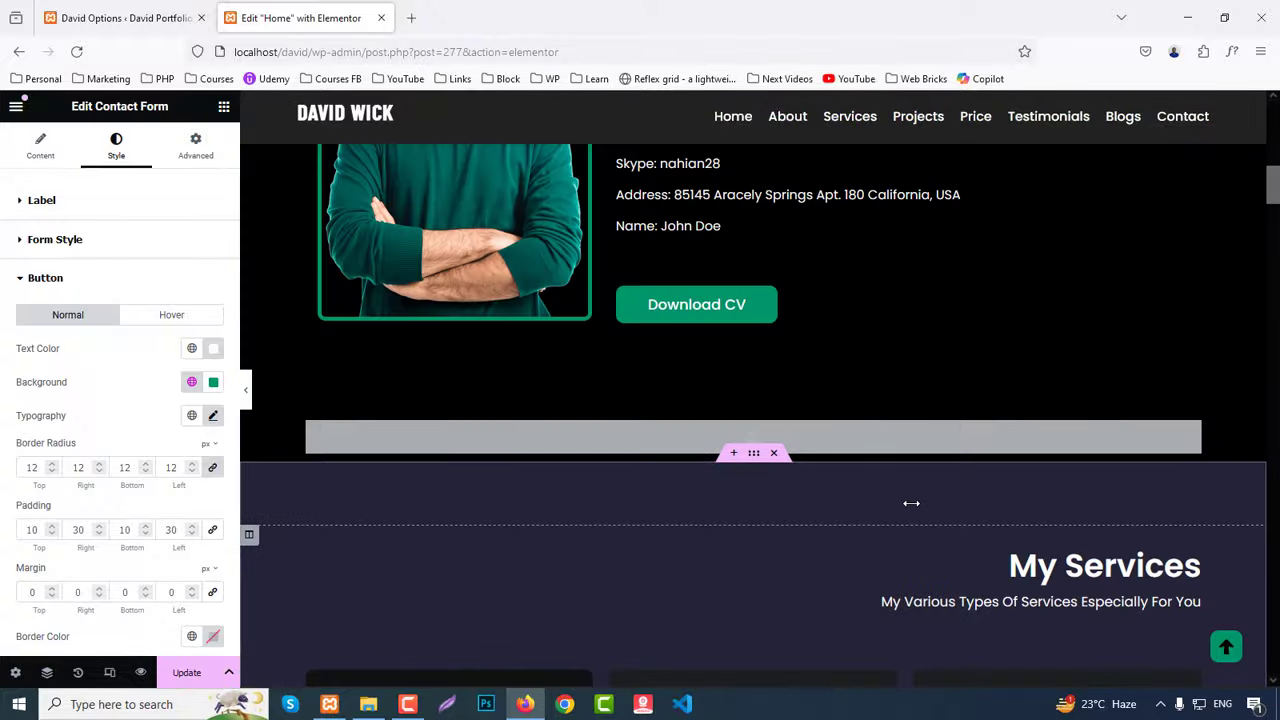
scroll(911, 502, up, 5)
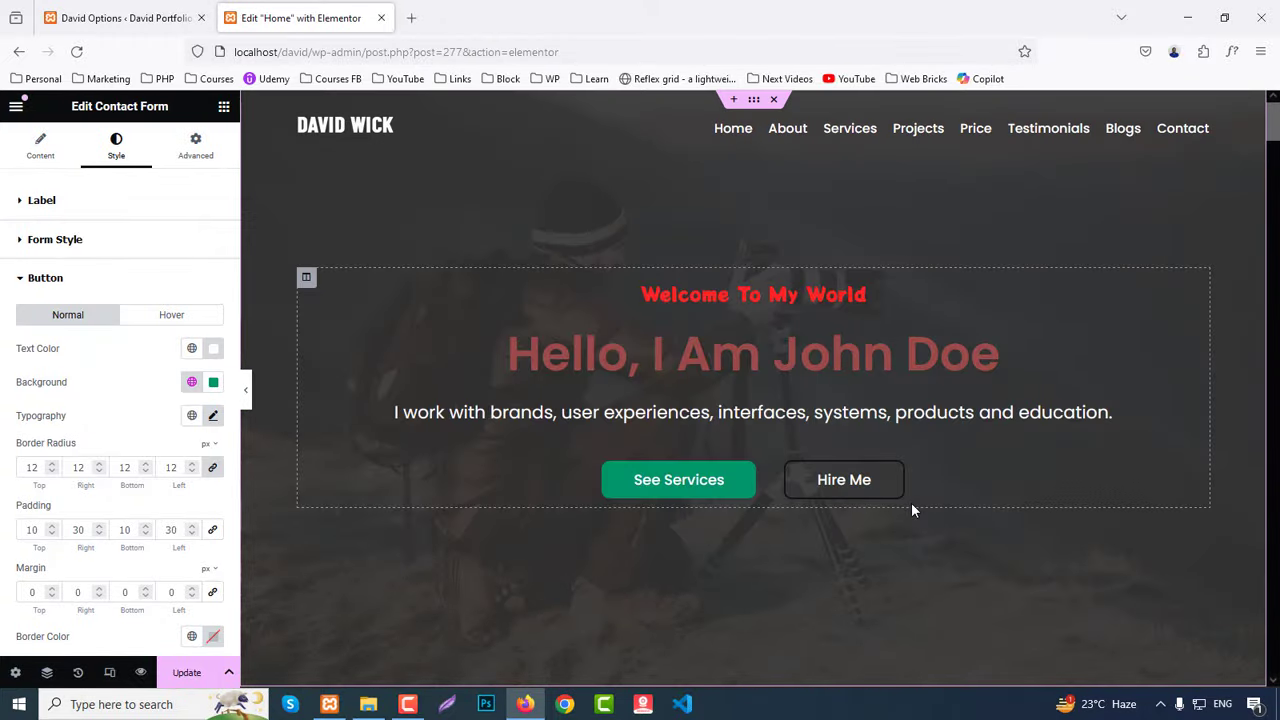
Step: Preview the homepage in the Mobile Portrait responsive view, checking the hero, About and Contact sections, and exit responsive mode
click(110, 672)
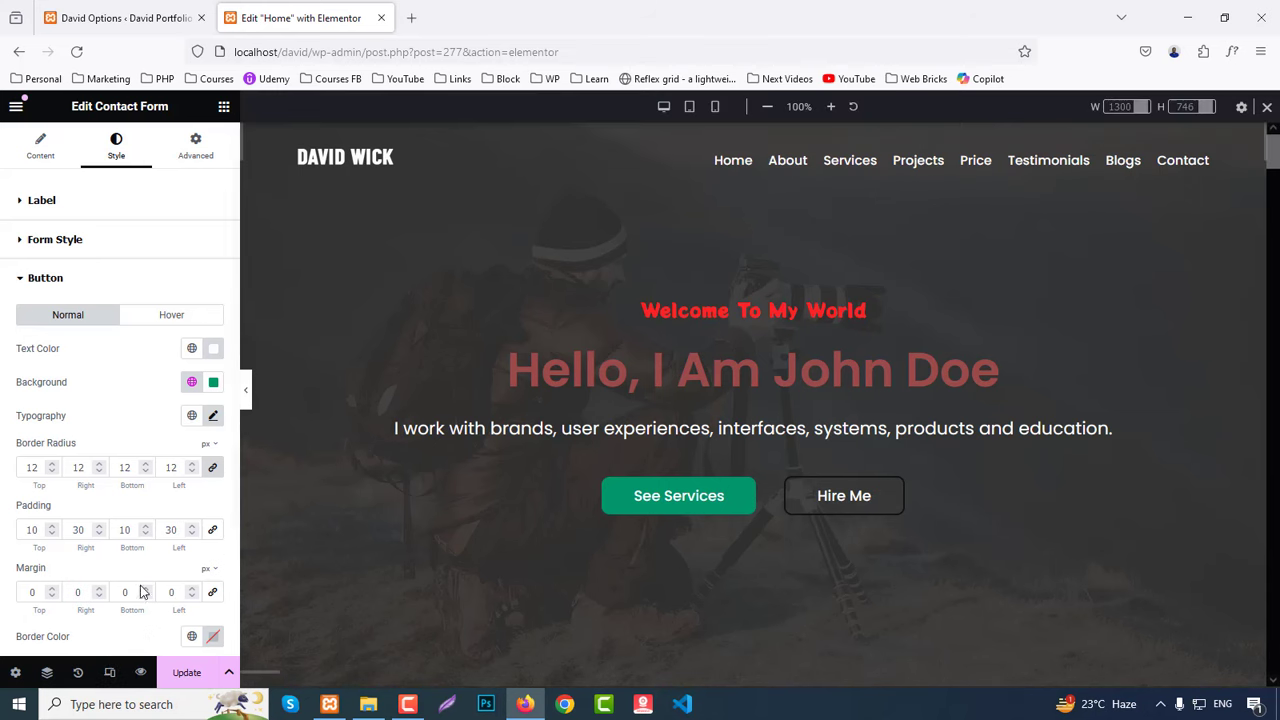
click(715, 106)
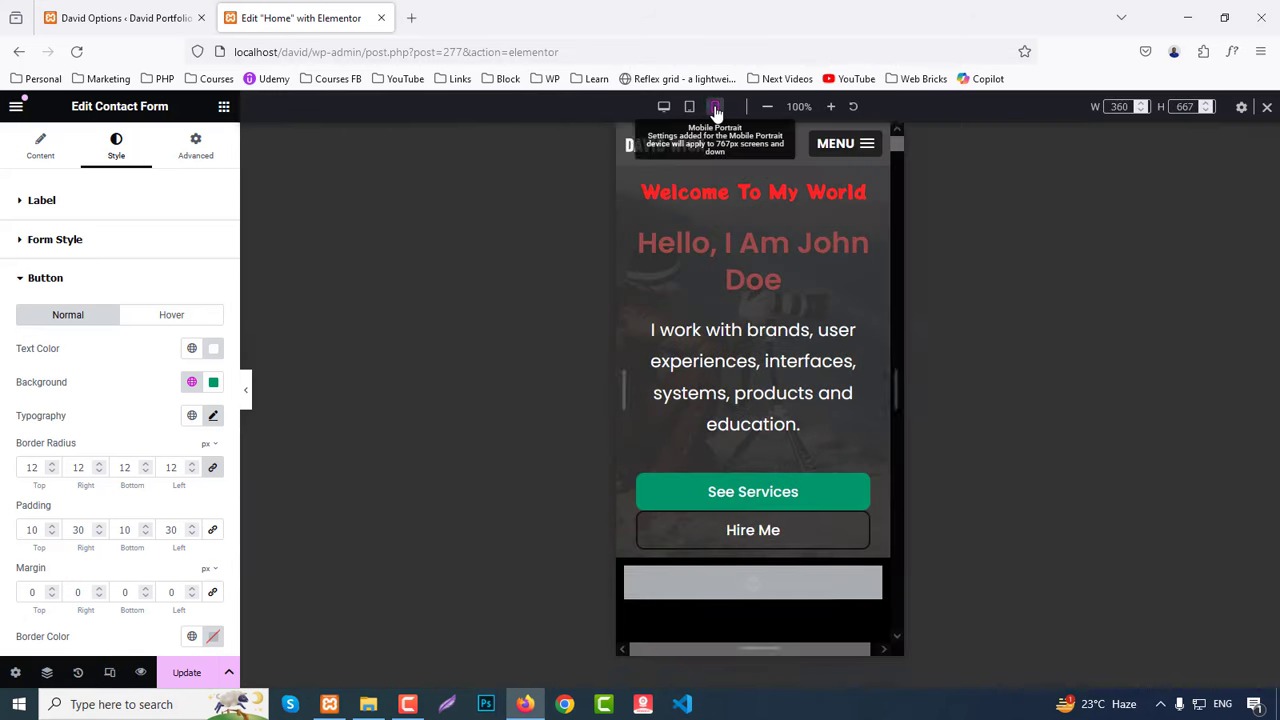
scroll(783, 285, down, 10)
scroll(800, 360, down, 15)
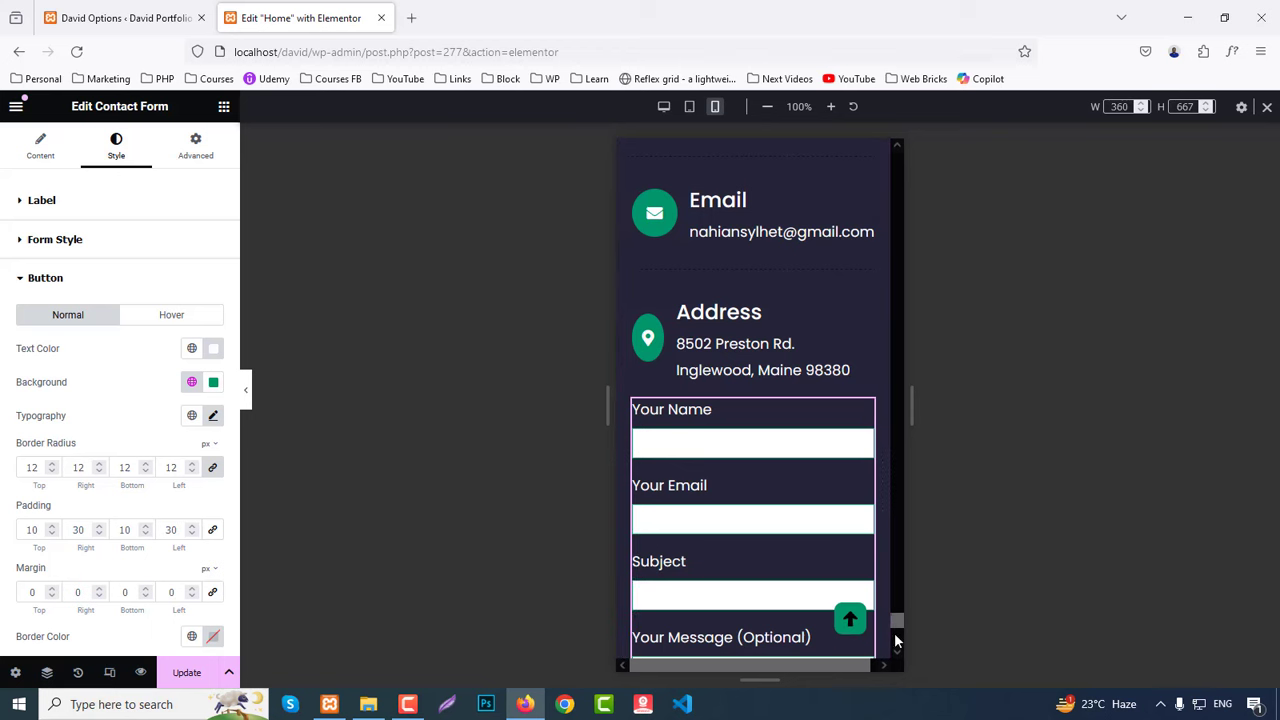
scroll(891, 600, up, 5)
drag(903, 593, 903, 154)
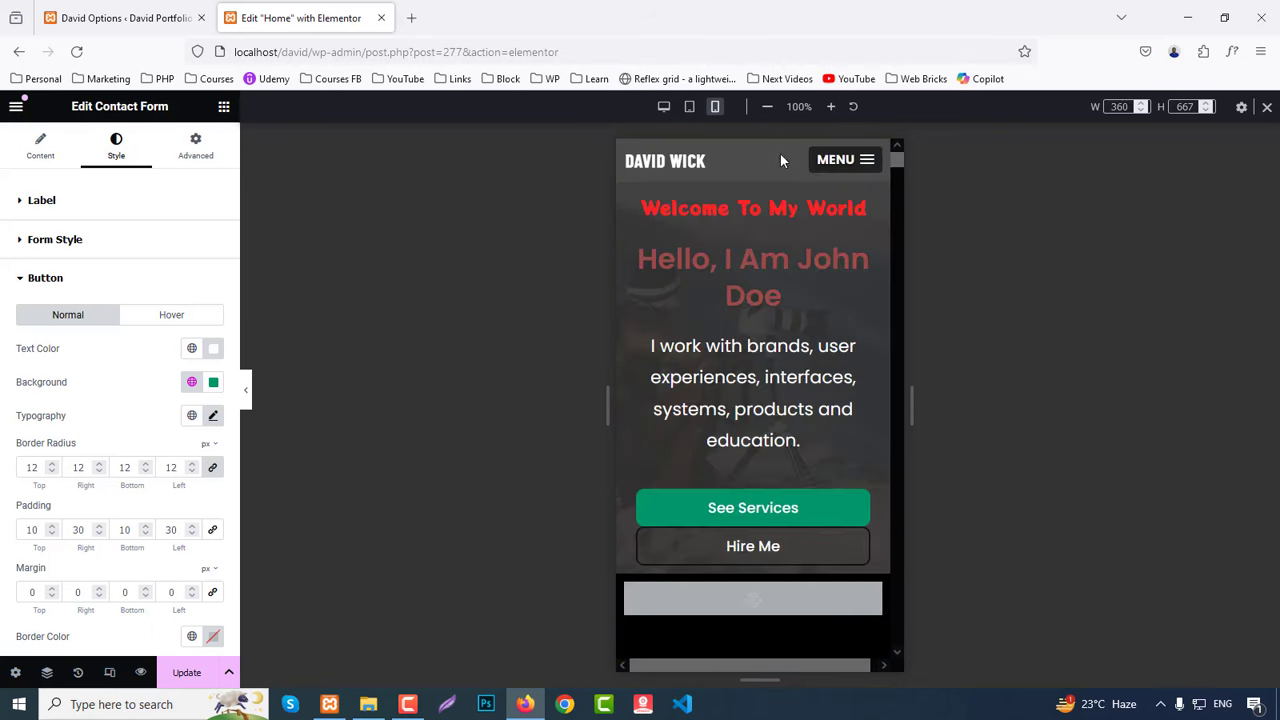
scroll(826, 326, down, 6)
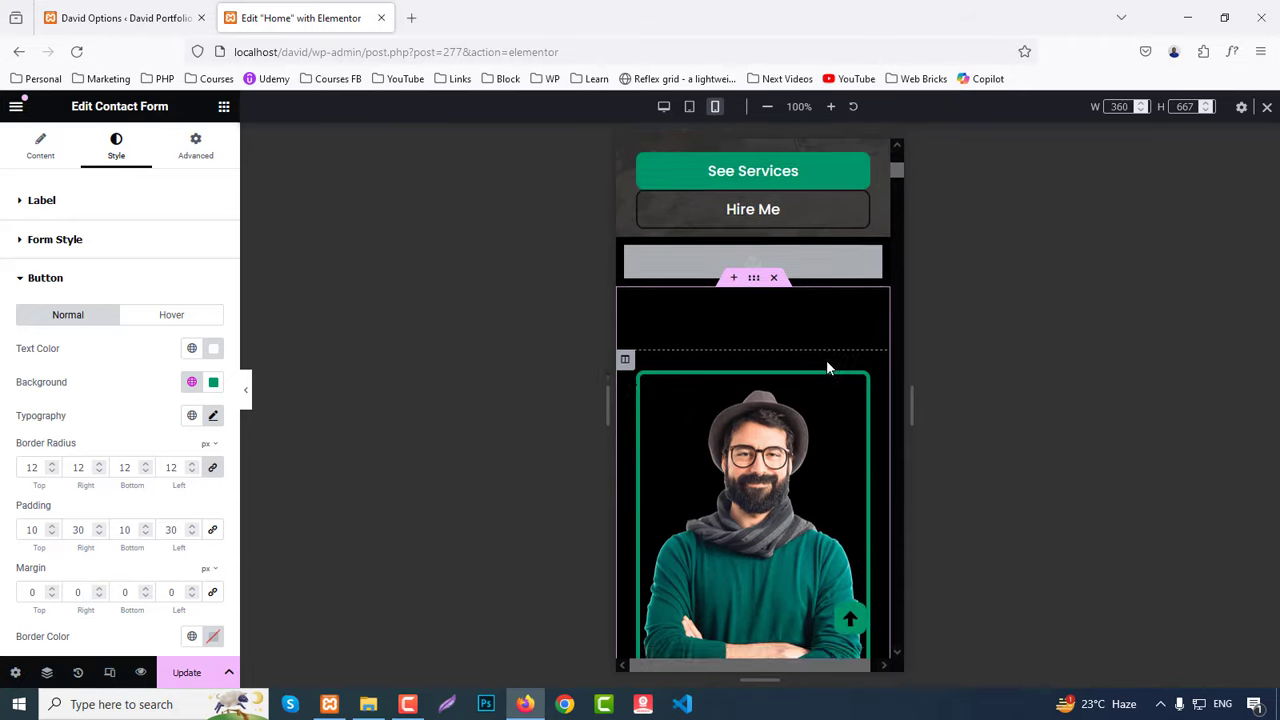
scroll(626, 553, down, 5)
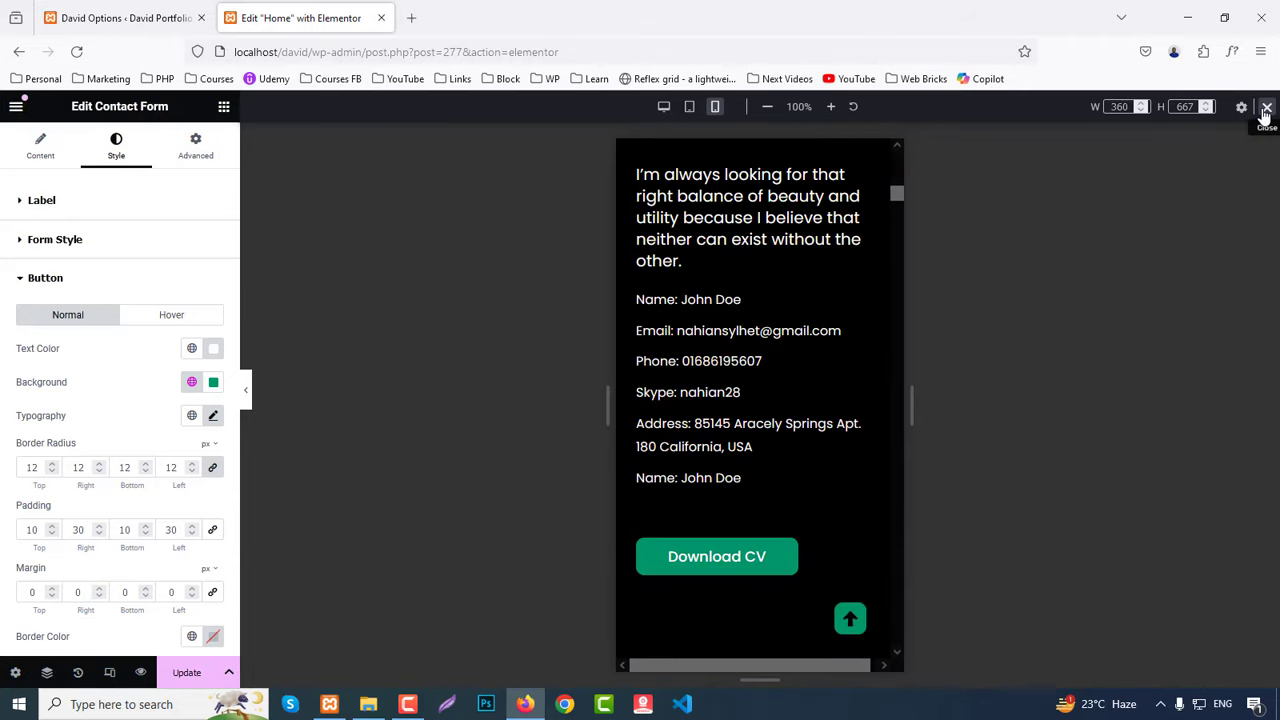
click(1266, 106)
Step: Look through the desktop homepage down to the Contact Me section and use the page's back-to-top control to return to the hero
scroll(1020, 355, down, 5)
scroll(1020, 355, down, 10)
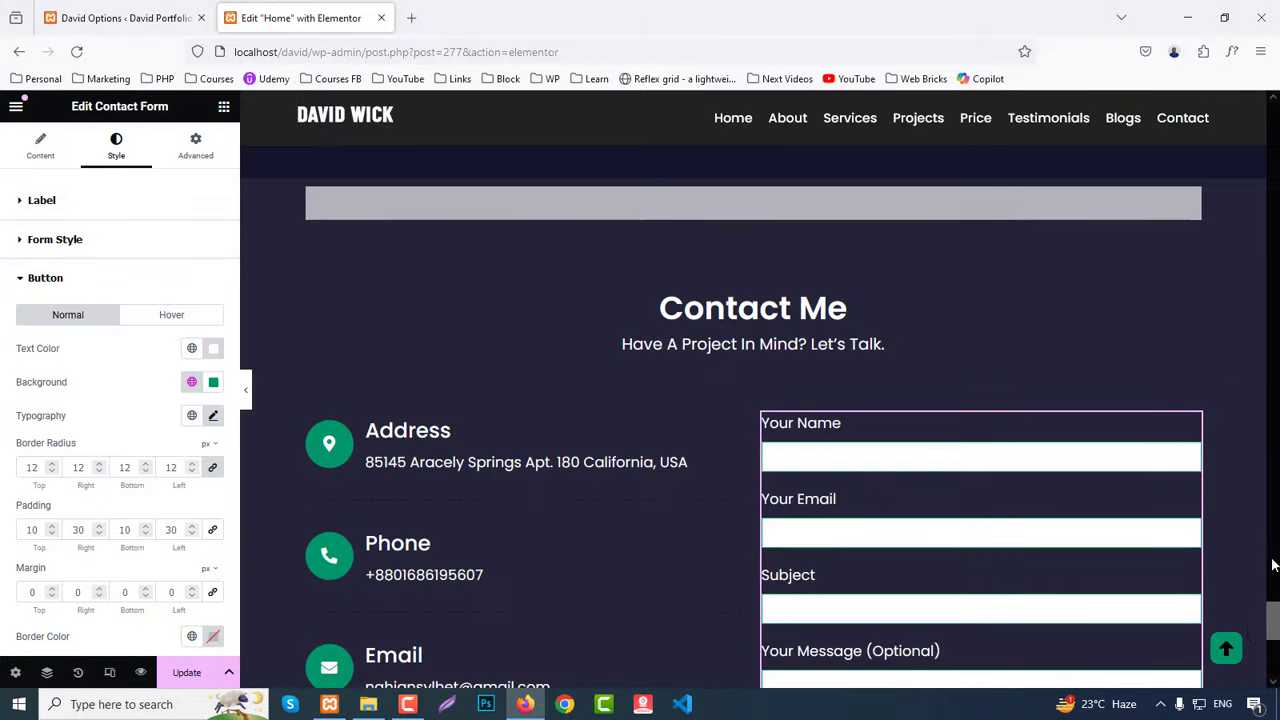
click(1228, 649)
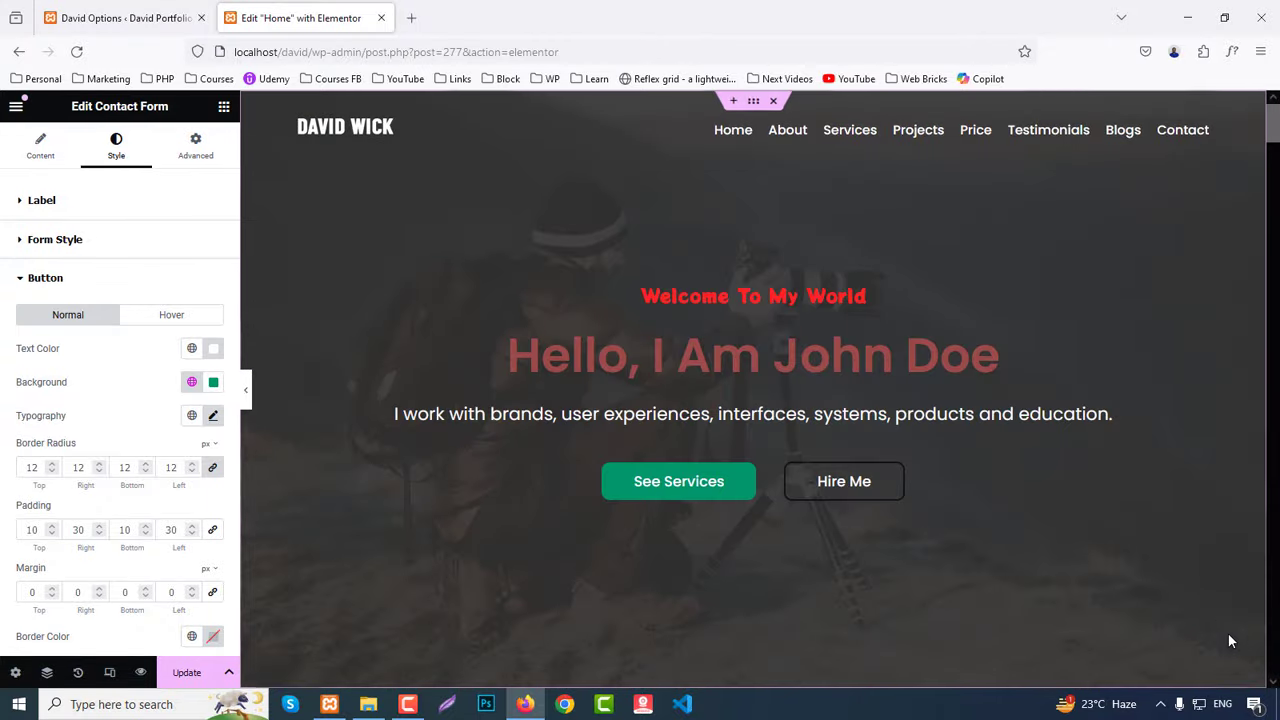